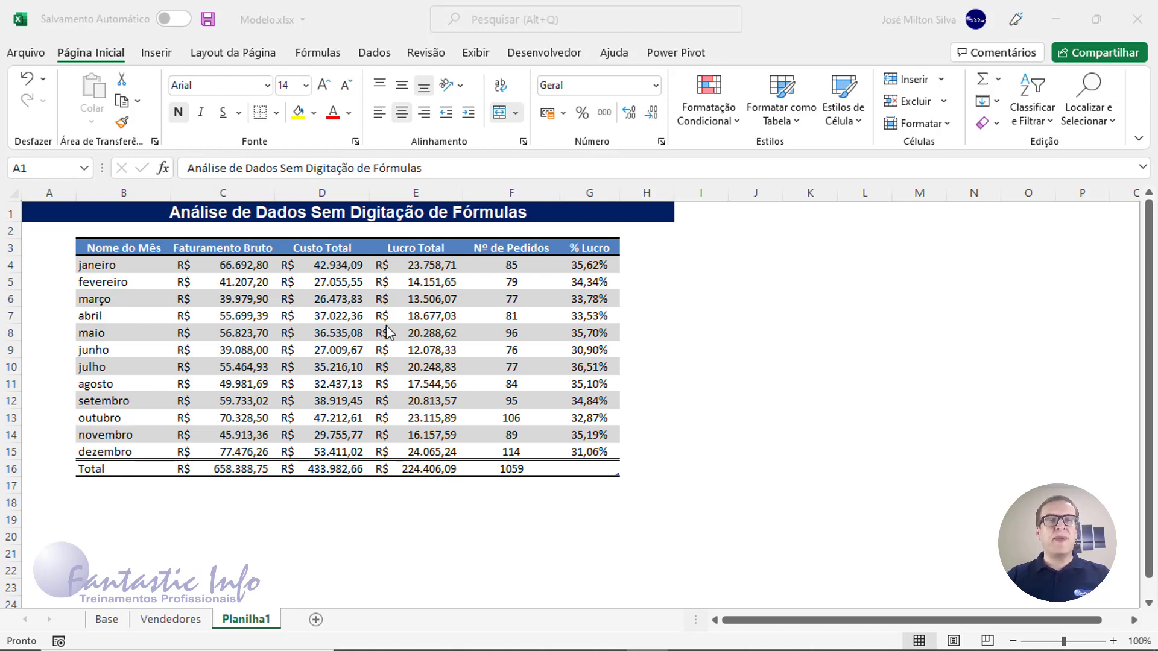
Review the janeiro row of the monthly summary: revenue, cost, profit, orders and % profit
click(129, 253)
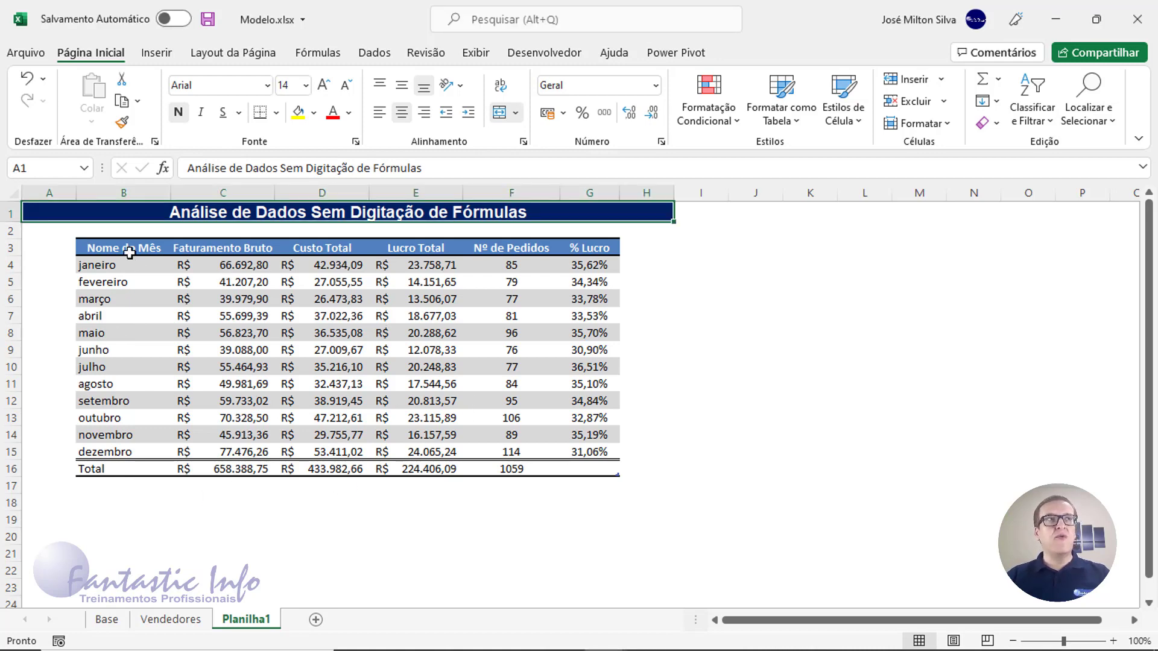
click(130, 253)
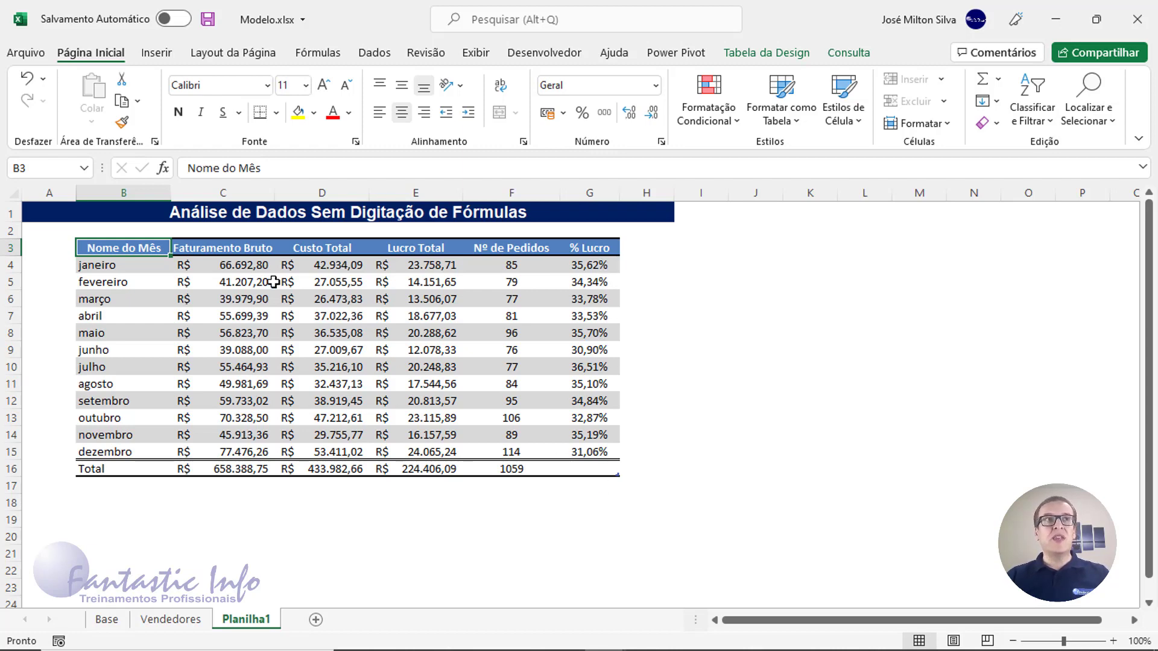
click(246, 272)
click(347, 273)
click(465, 266)
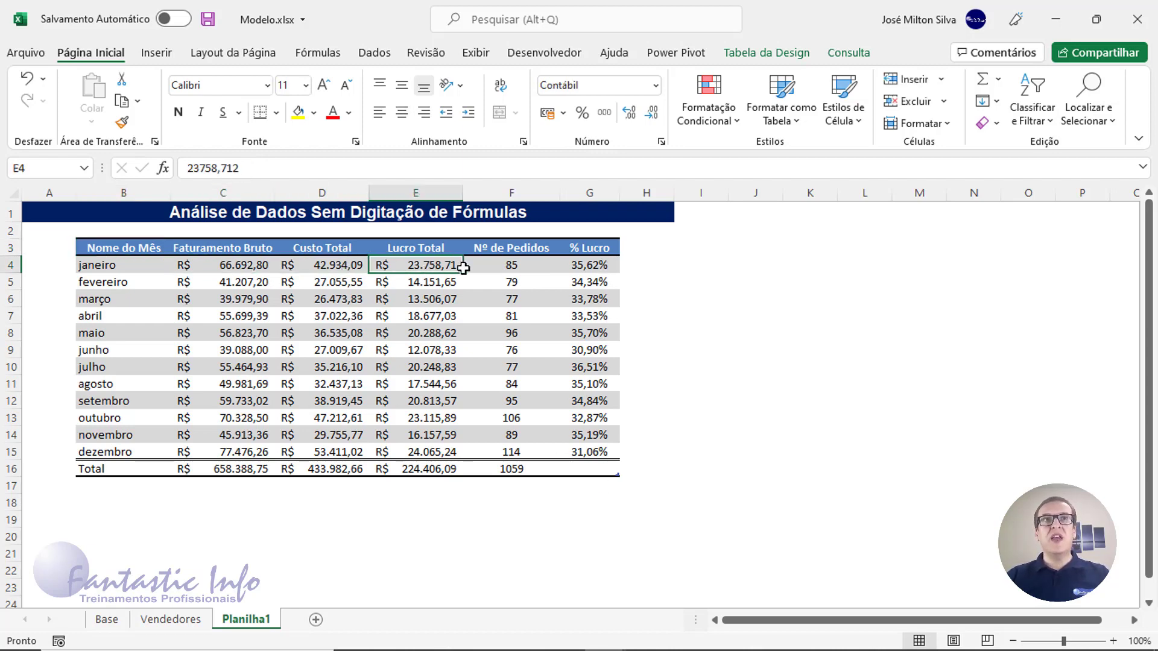
click(510, 266)
click(573, 266)
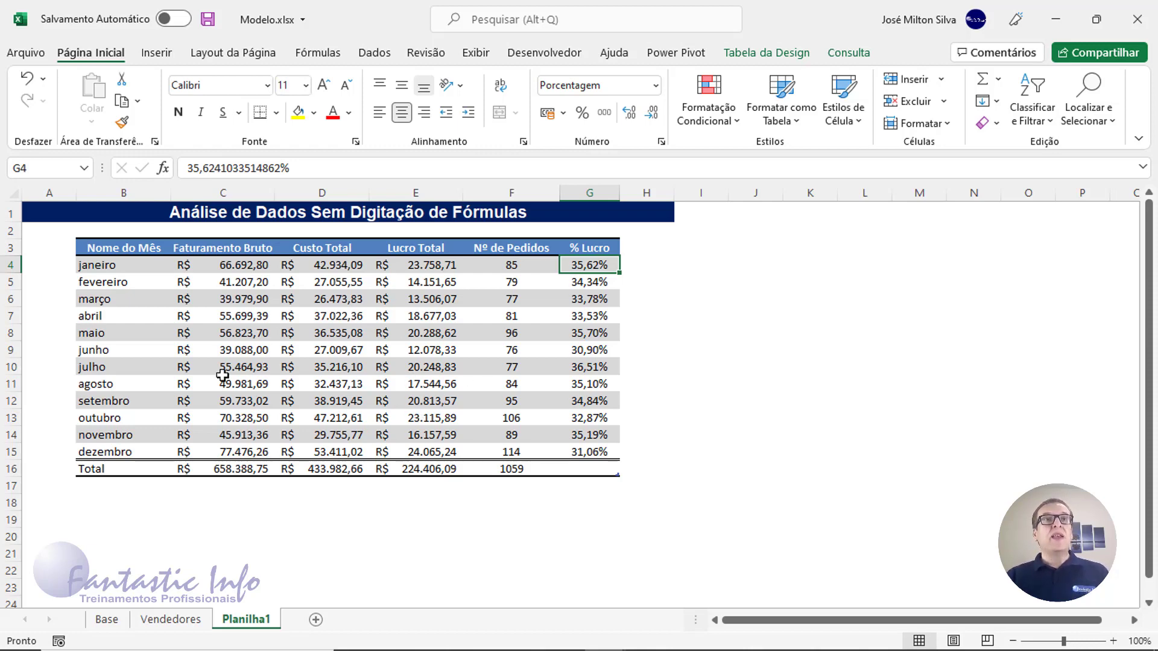
On the Base sheet, highlight the sale dates, the first orders and the order keys in column C
click(109, 621)
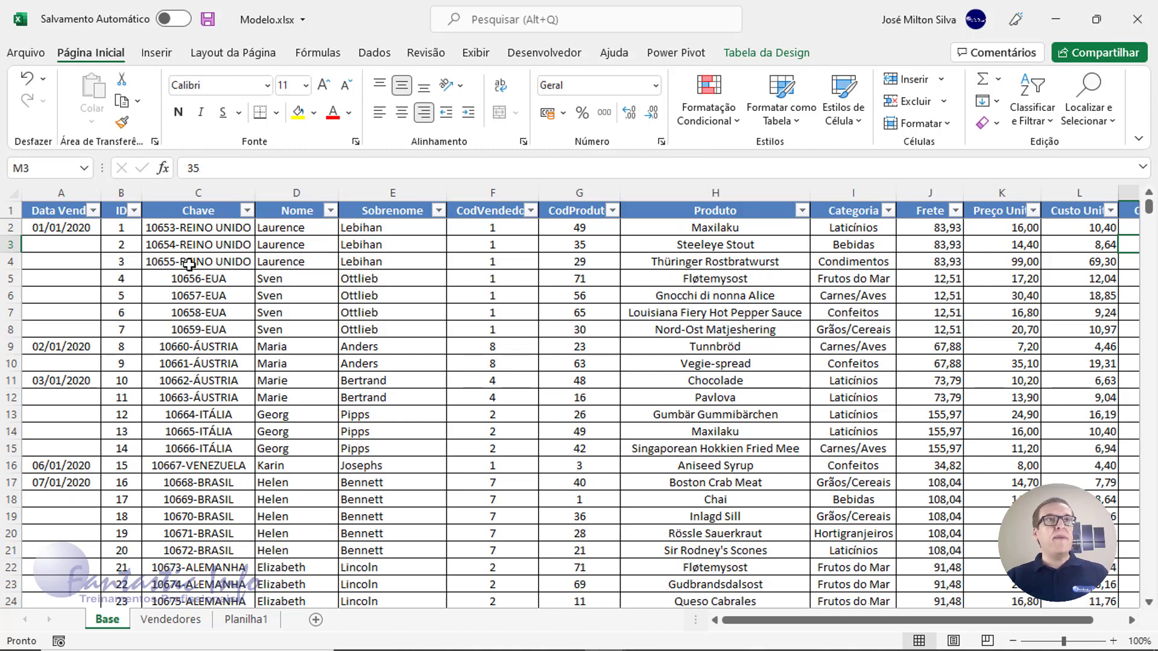
scroll(188, 280, down, 2)
scroll(188, 284, down, 2)
scroll(193, 386, up, 3)
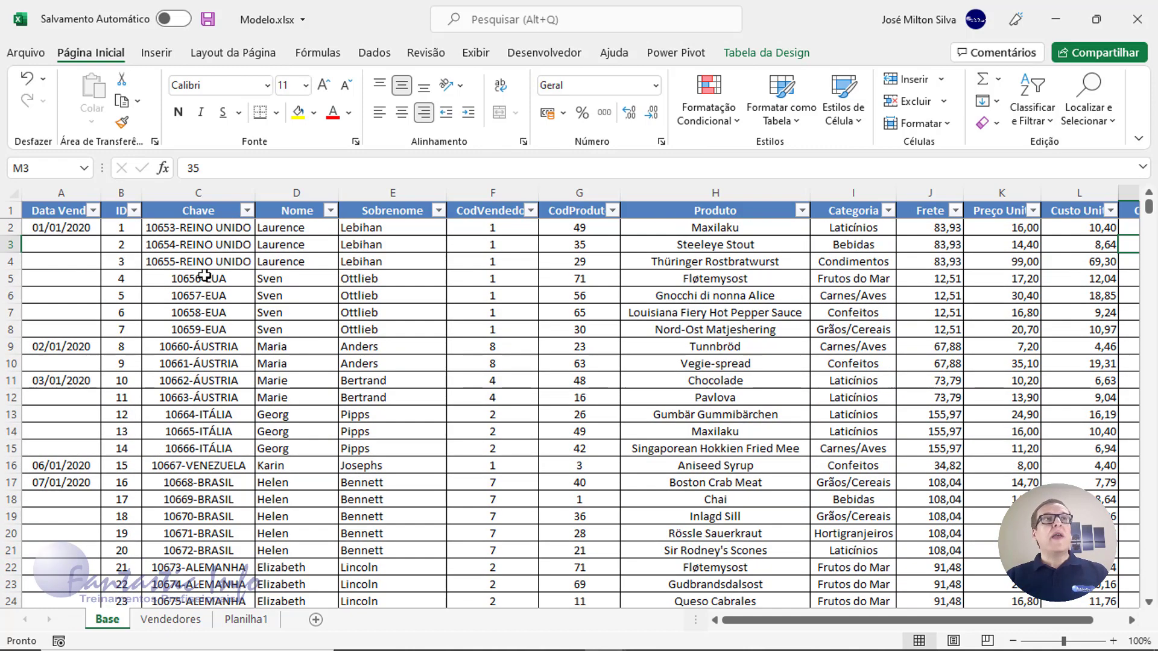
drag(61, 209, 59, 364)
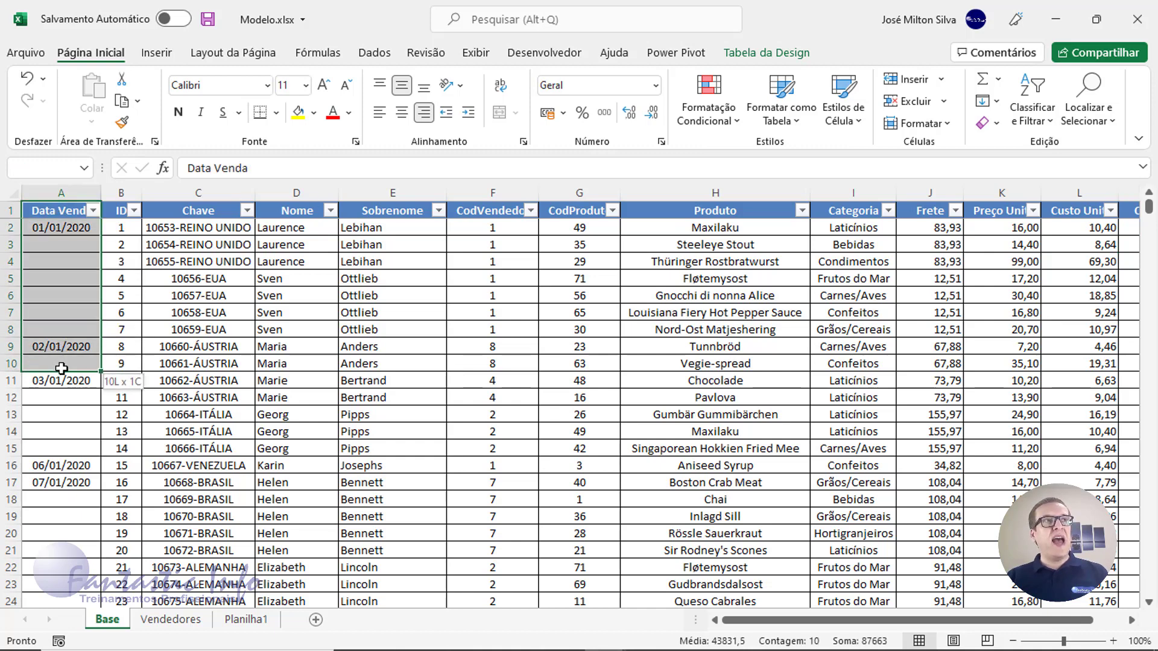
click(54, 297)
drag(48, 232, 269, 322)
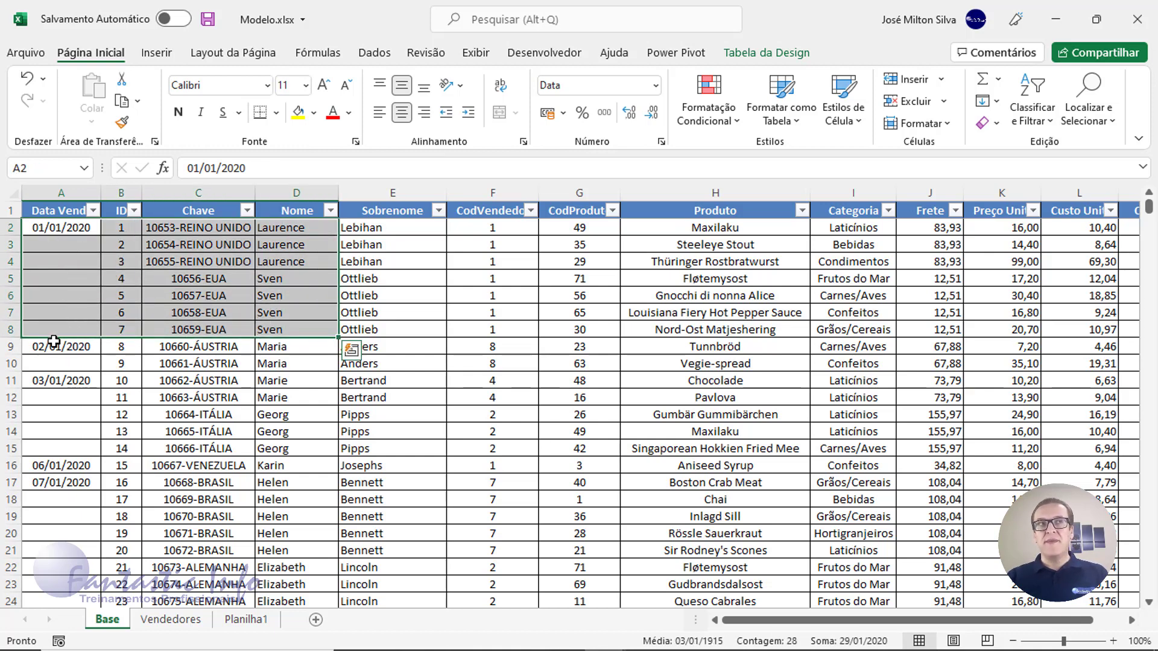
click(249, 296)
drag(215, 232, 199, 347)
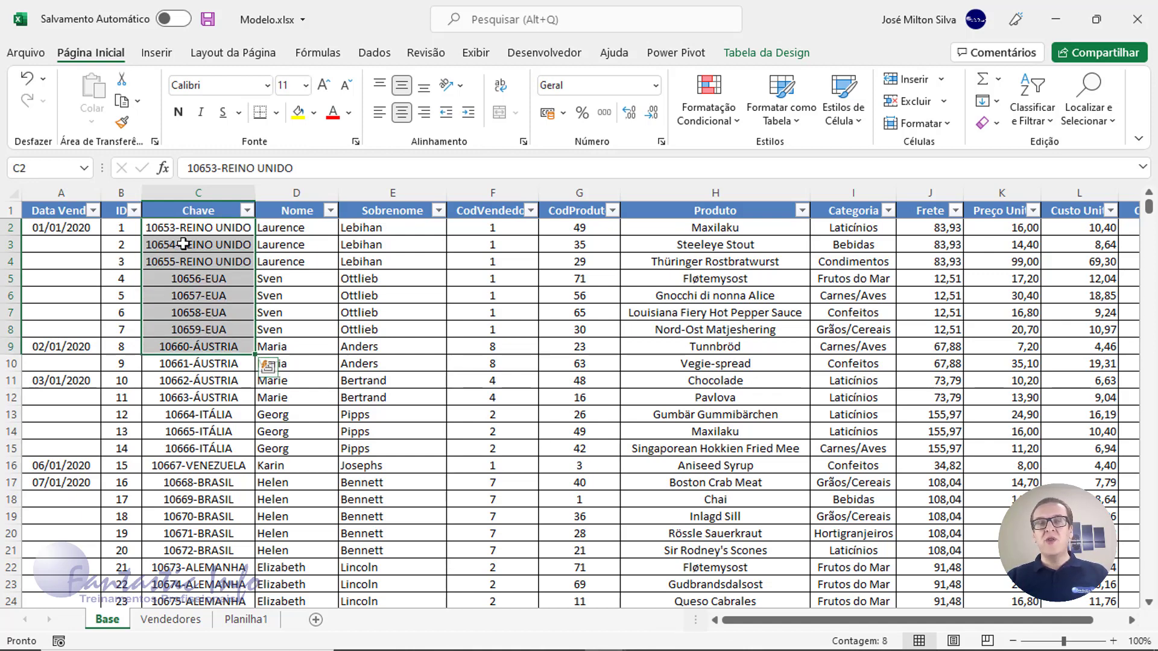
click(304, 229)
Point out the Nome, Sobrenome and CodVendedor columns, then show the Vendedores seller list
drag(296, 211, 386, 230)
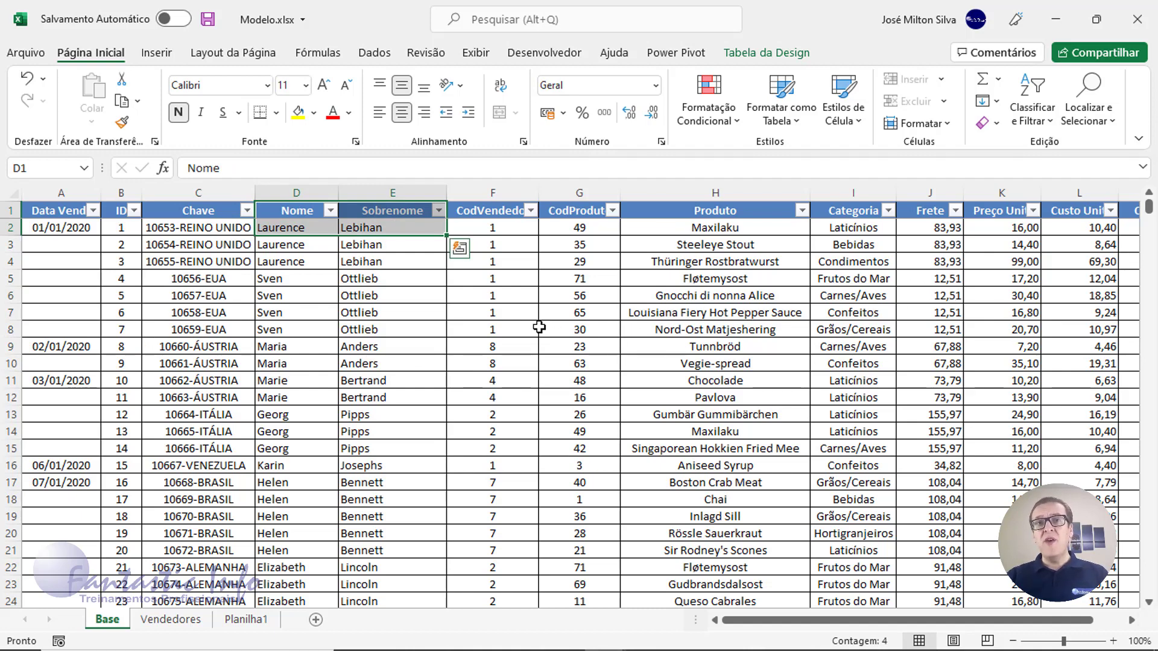
click(381, 311)
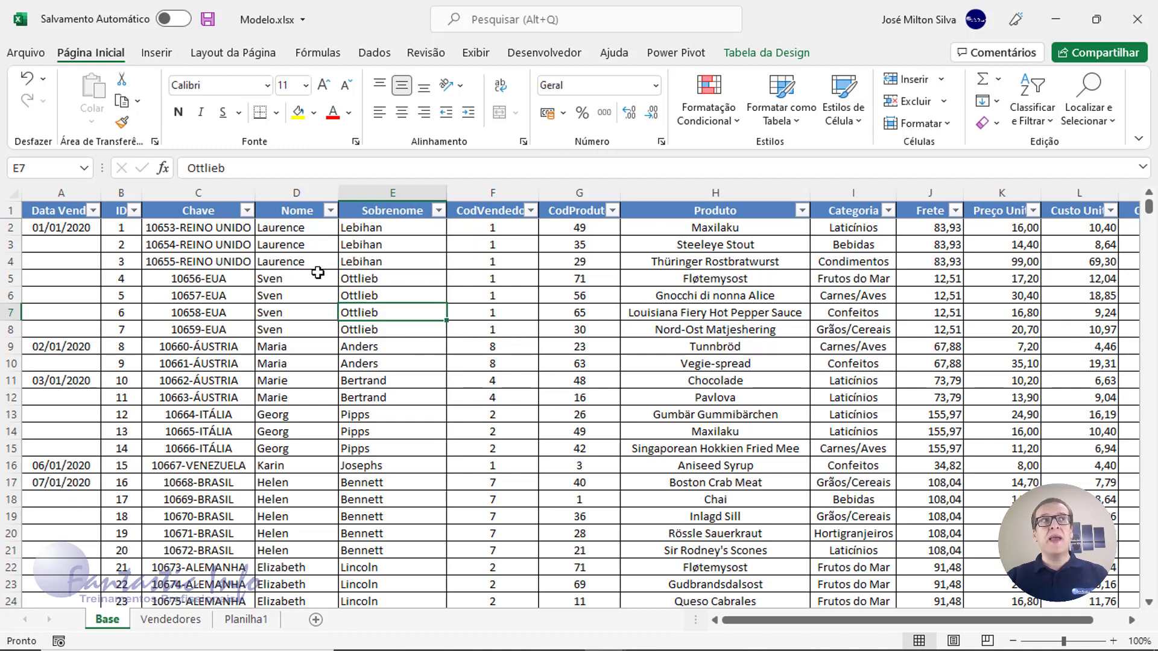
click(309, 243)
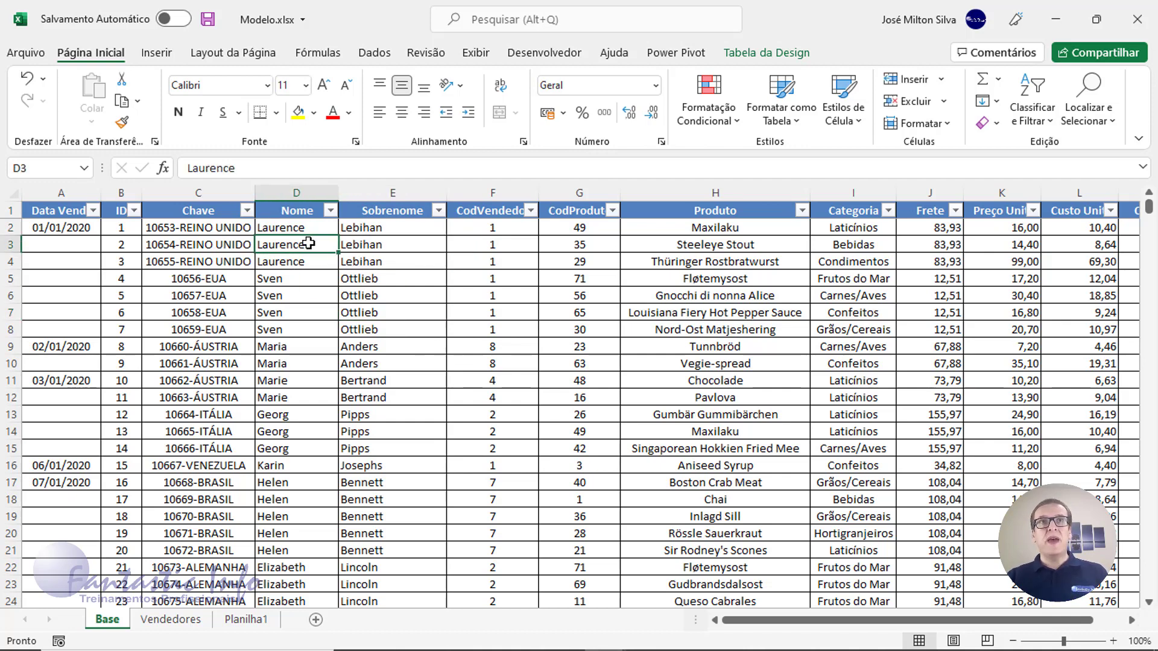
drag(500, 211, 492, 347)
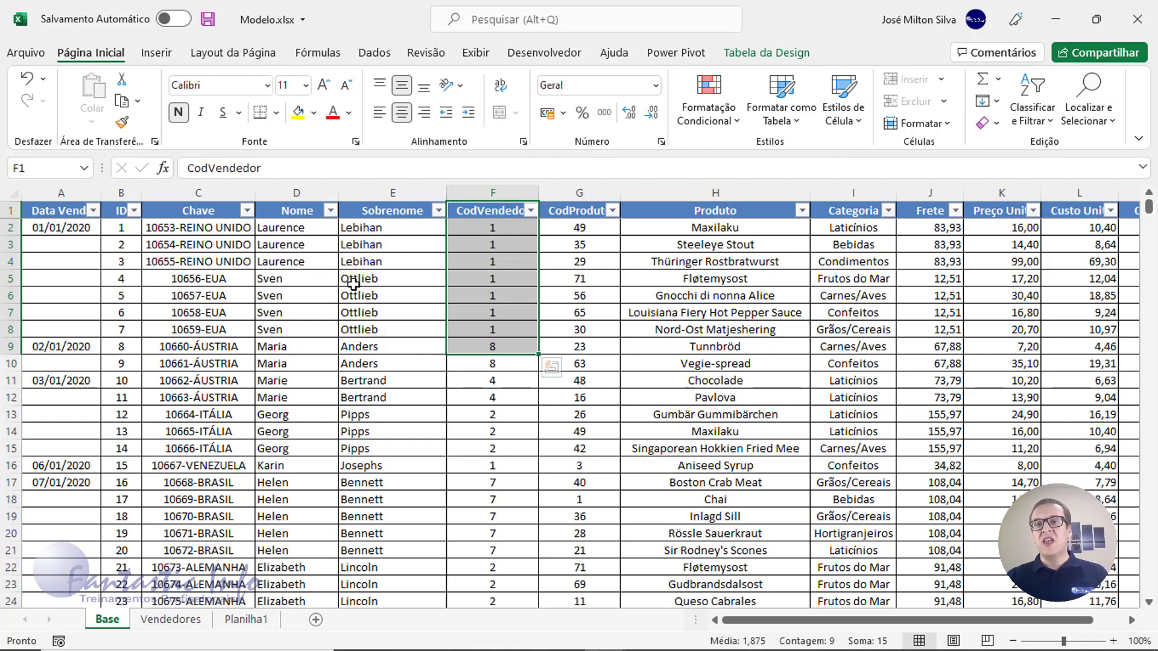
drag(302, 214, 444, 224)
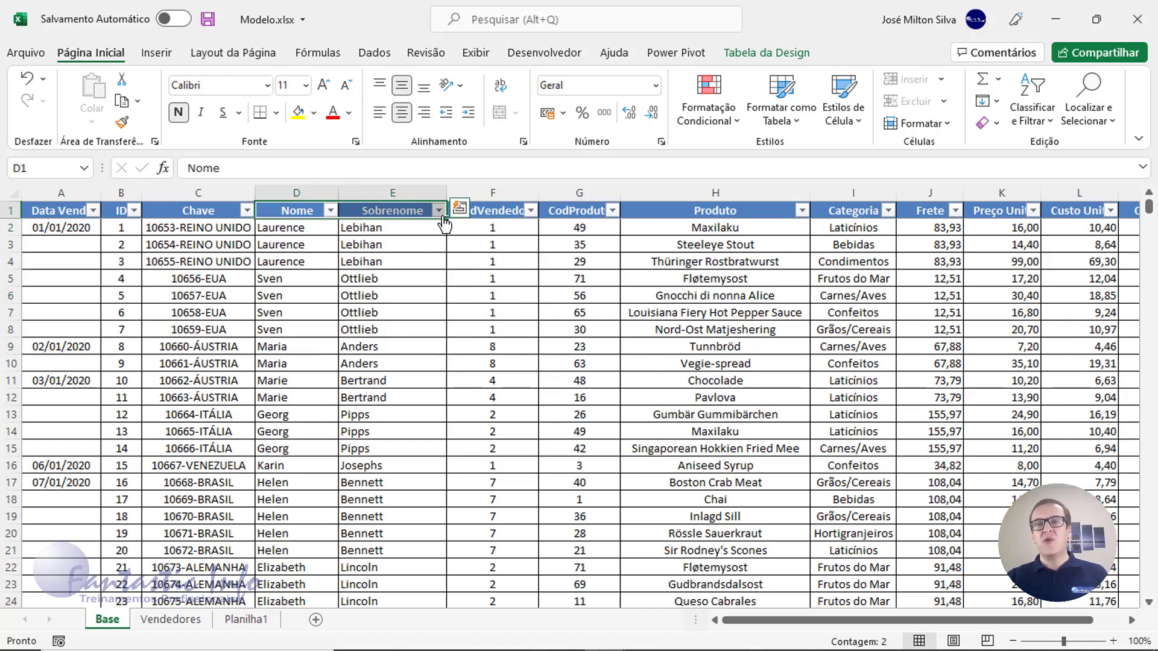
click(528, 213)
click(498, 214)
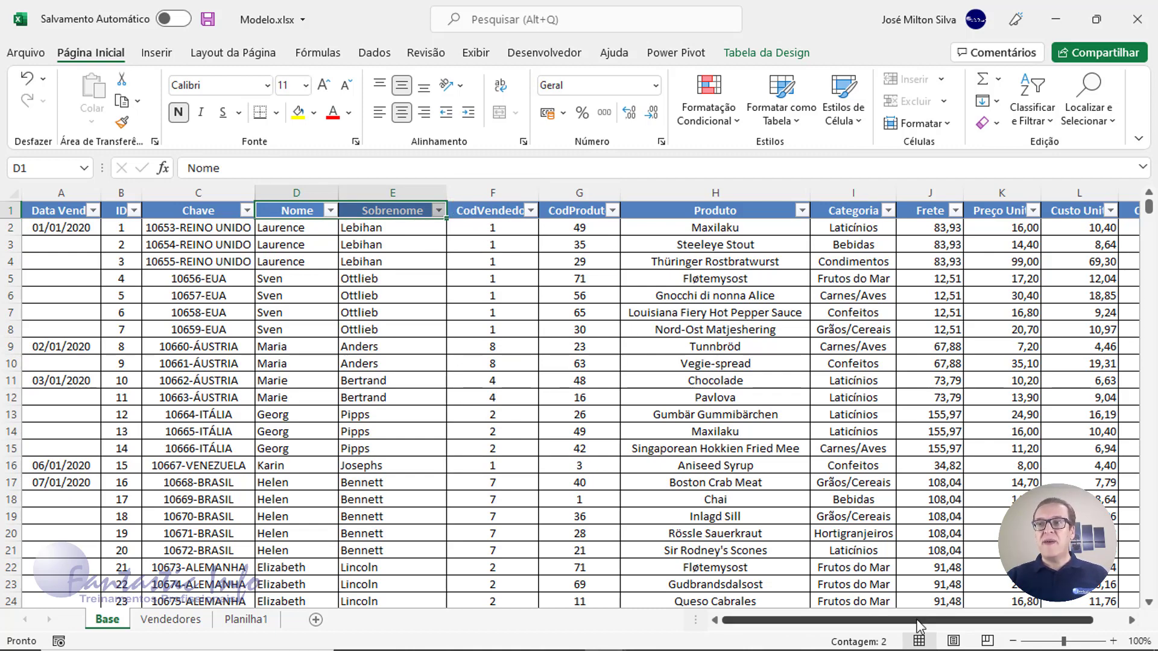
drag(918, 626, 950, 626)
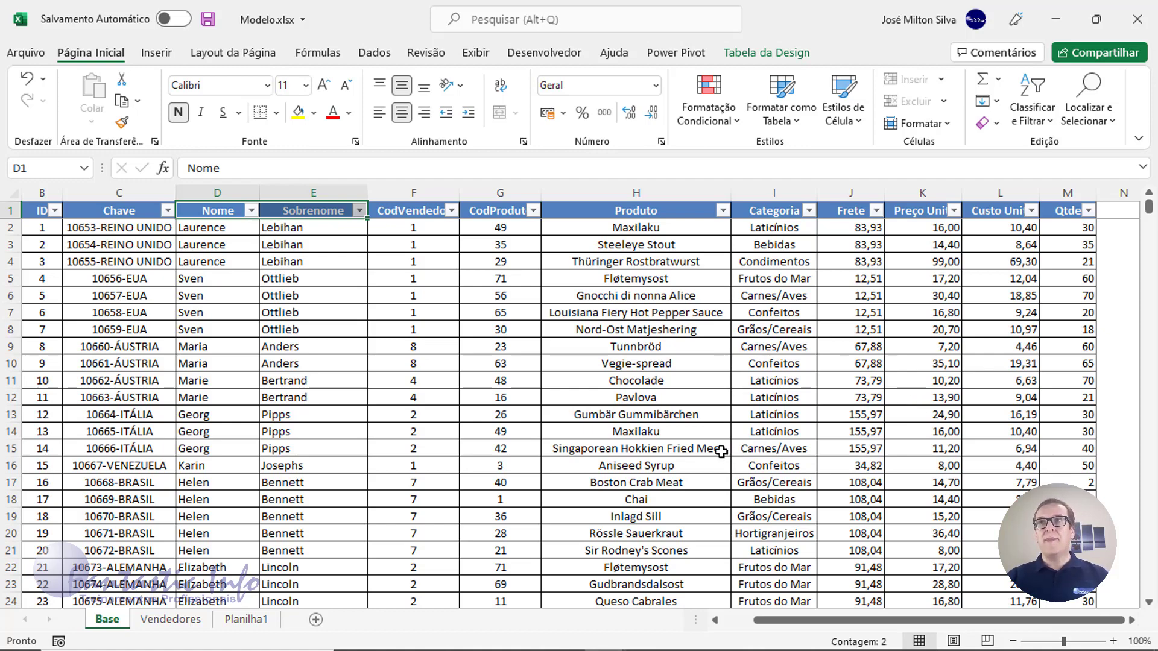
click(171, 619)
click(60, 210)
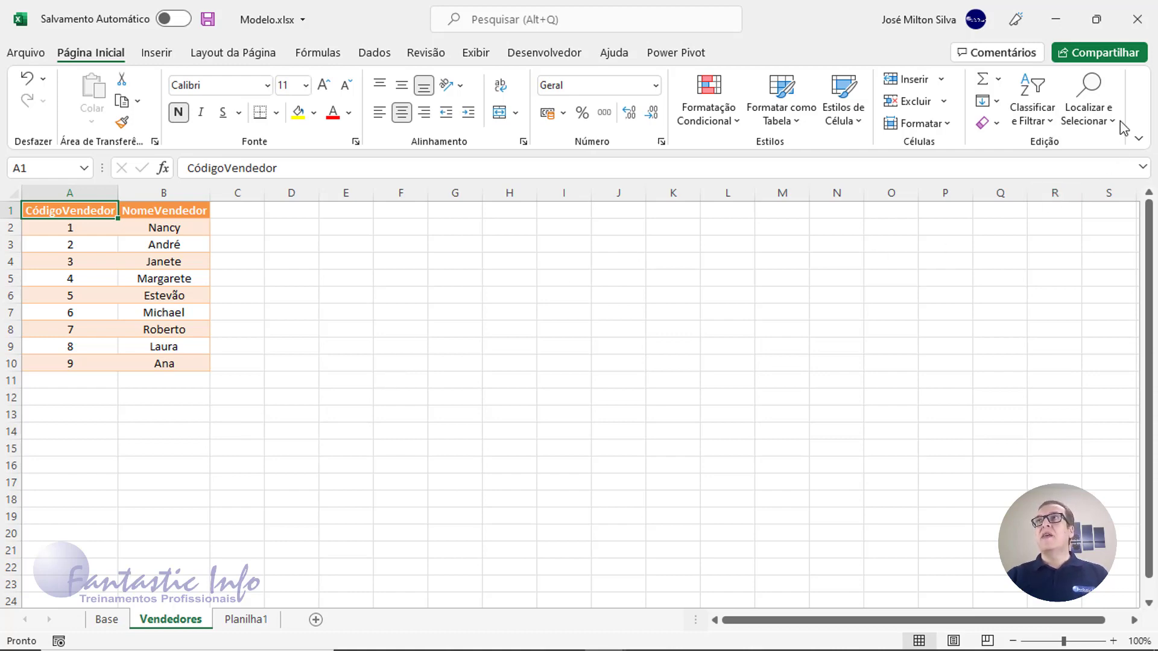
Return to Planilha1 and minimize the finished model workbook to reveal the working file
click(234, 619)
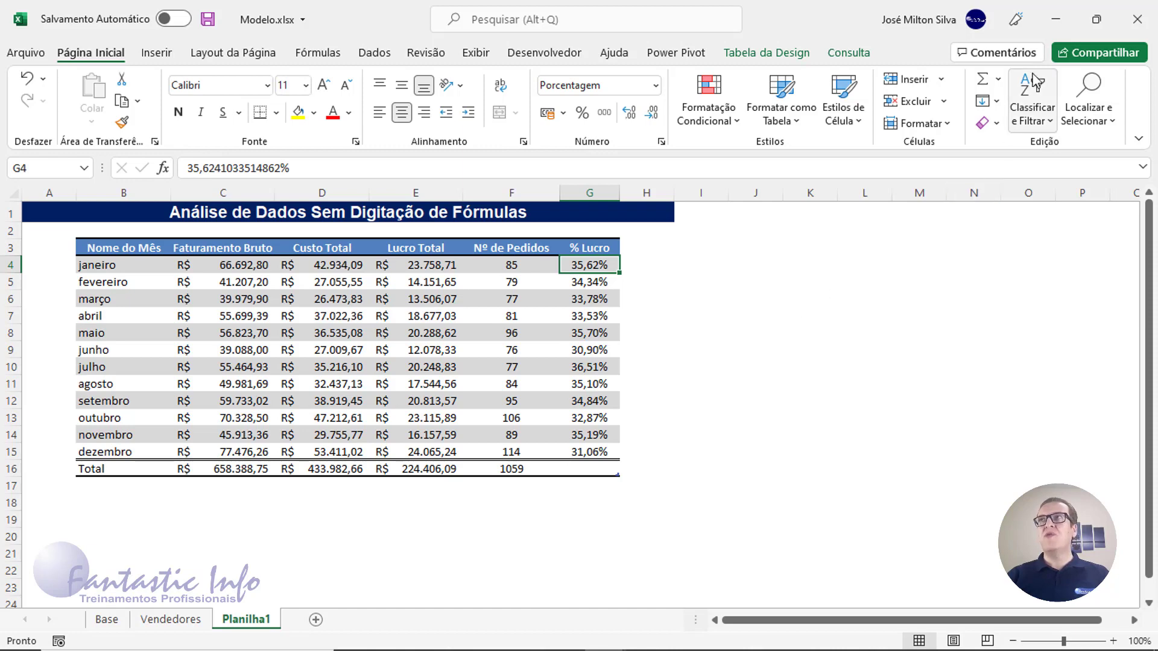
click(1054, 22)
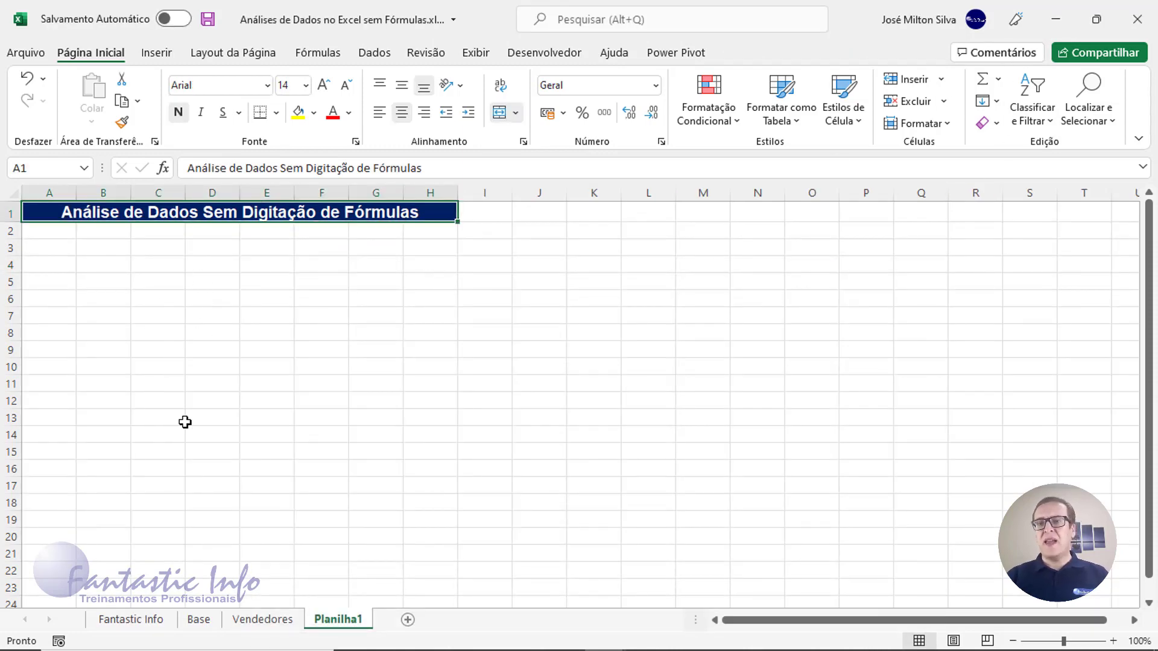
Toggle between the Base and Vendedores sheets of the working file, ending on Base
click(201, 620)
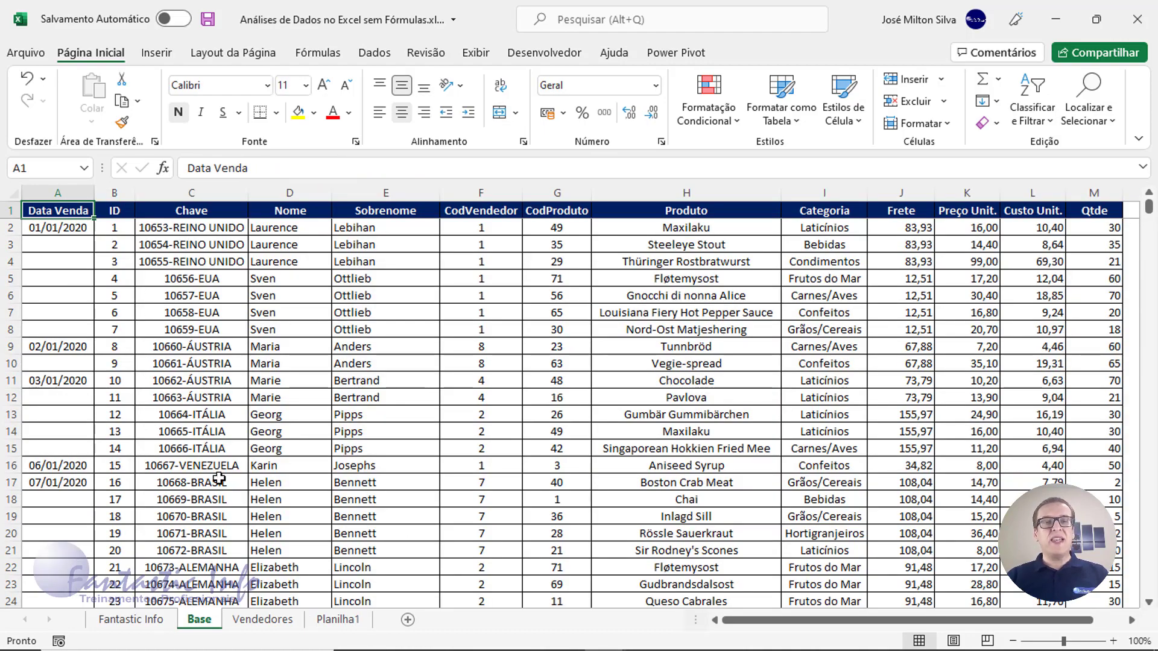
click(263, 621)
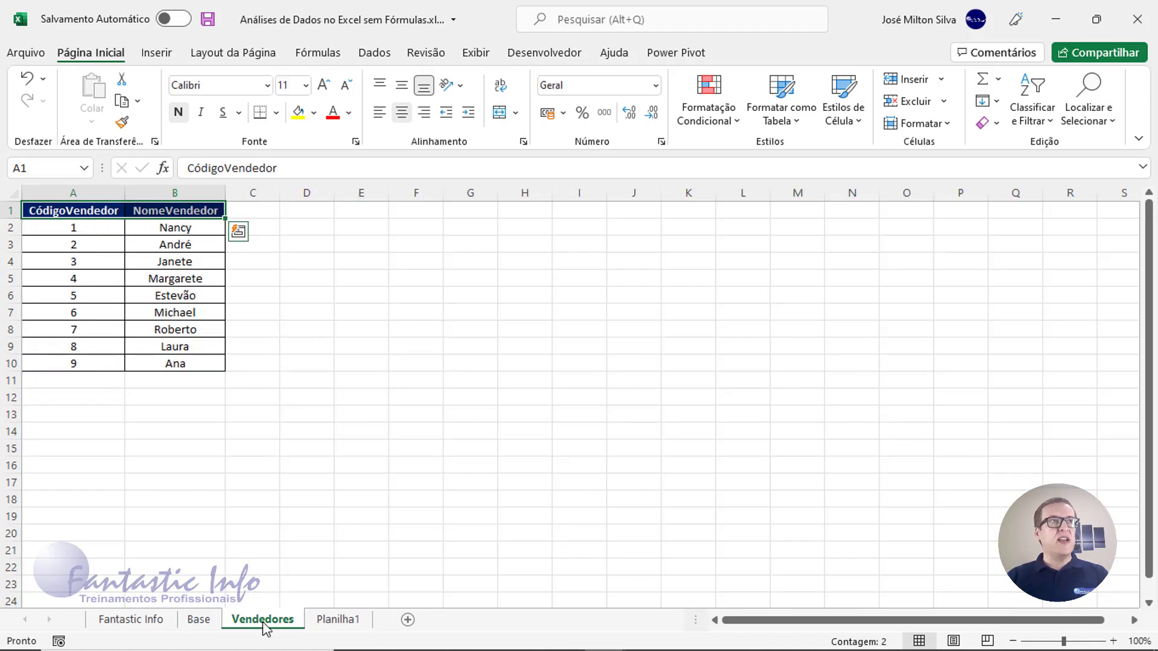
click(200, 619)
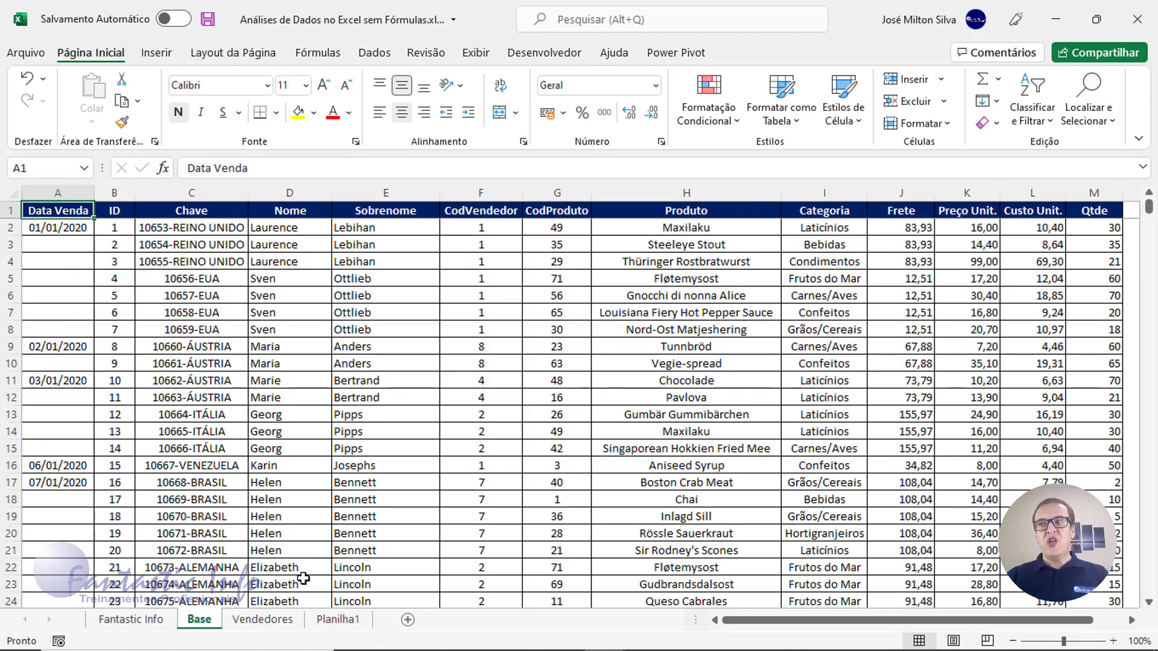
click(285, 622)
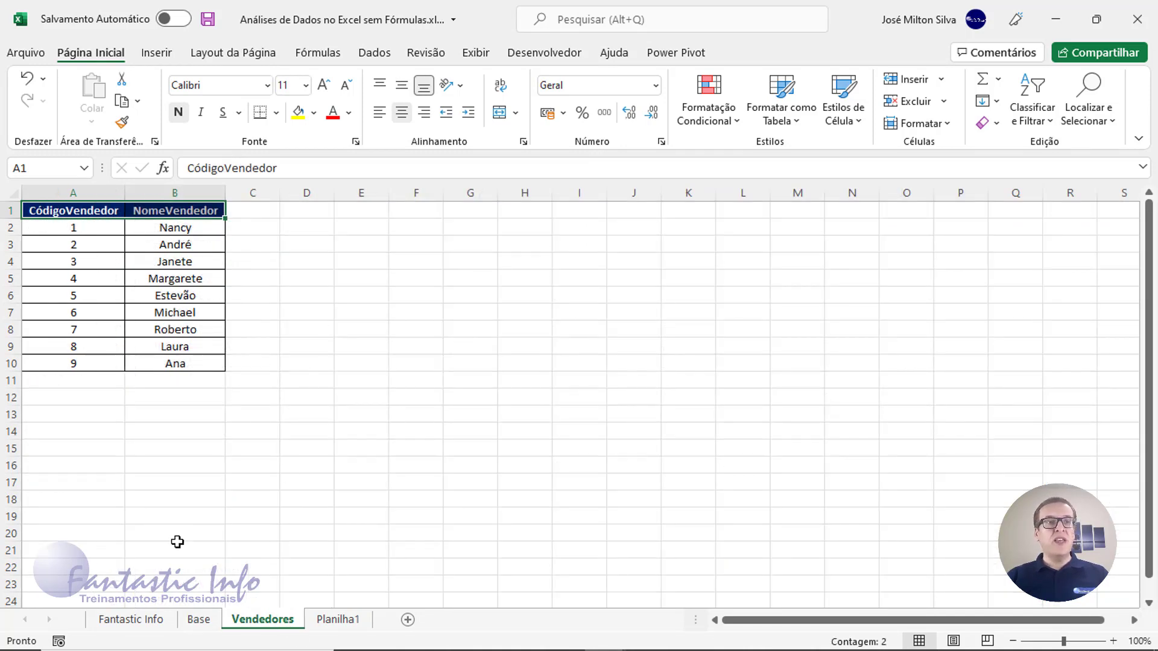
click(199, 620)
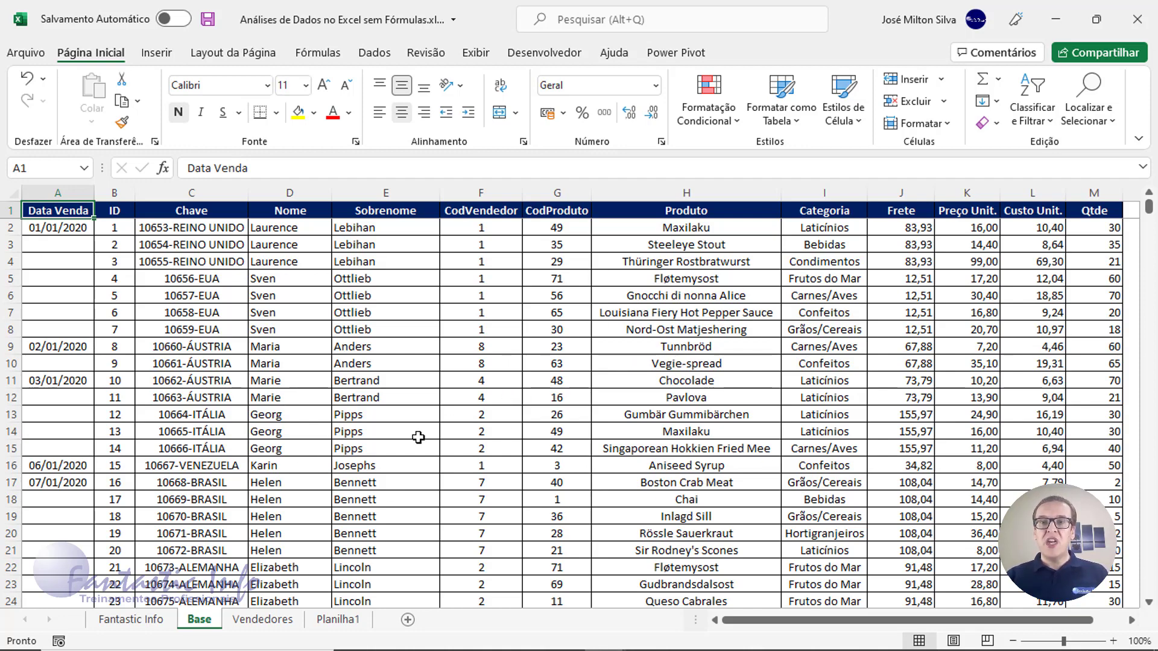
Select the entire Base sales region with Ctrl+Shift+8 and switch to the Dados ribbon
key(ctrl+asterisk)
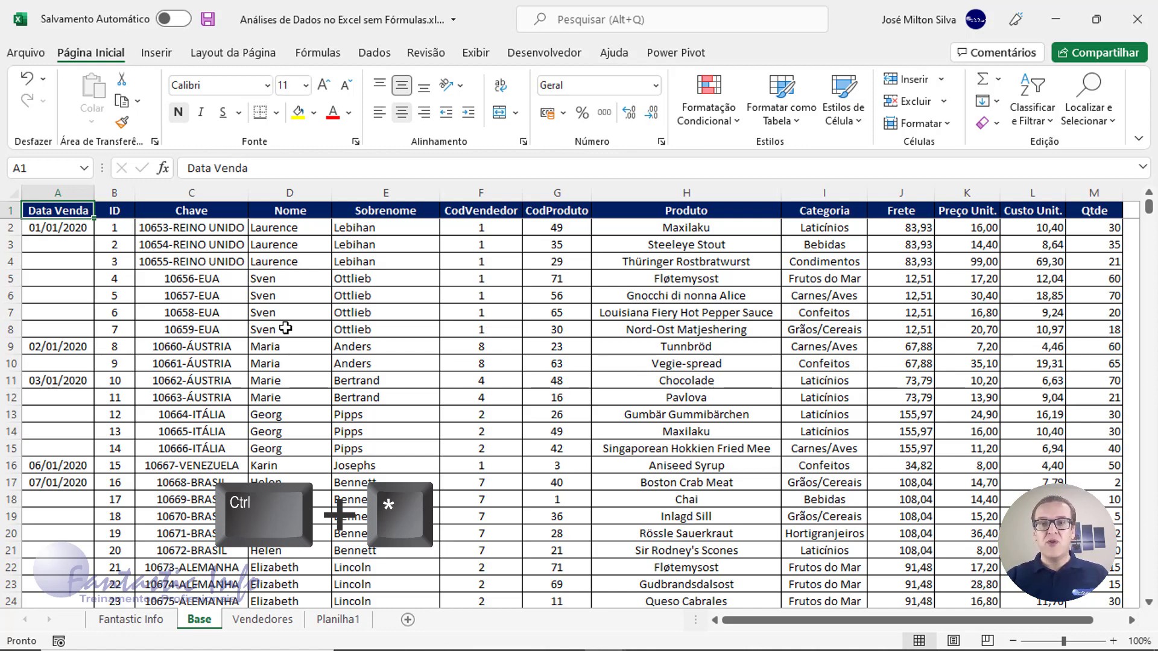
key(ctrl+asterisk)
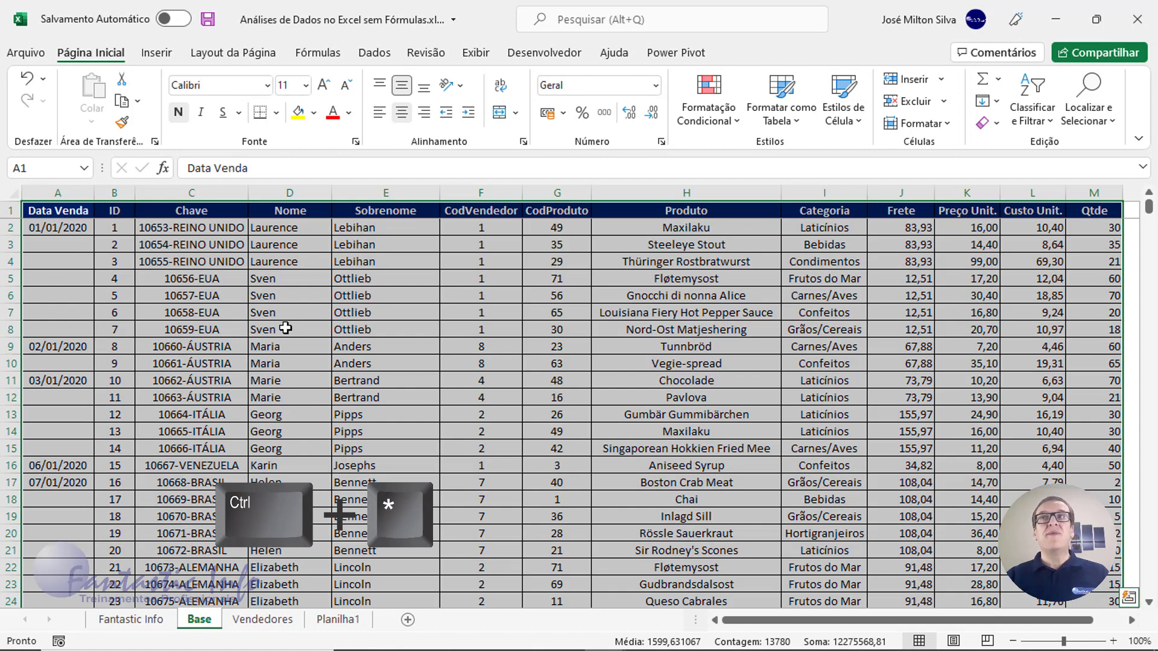
click(285, 319)
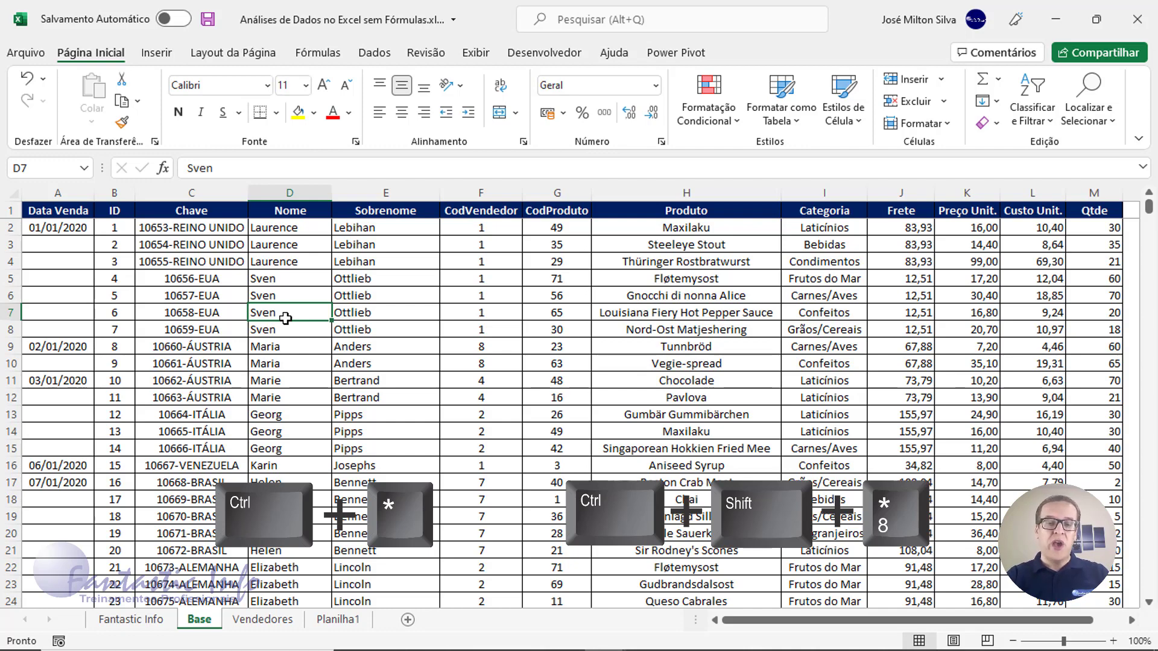
key(ctrl+shift+8)
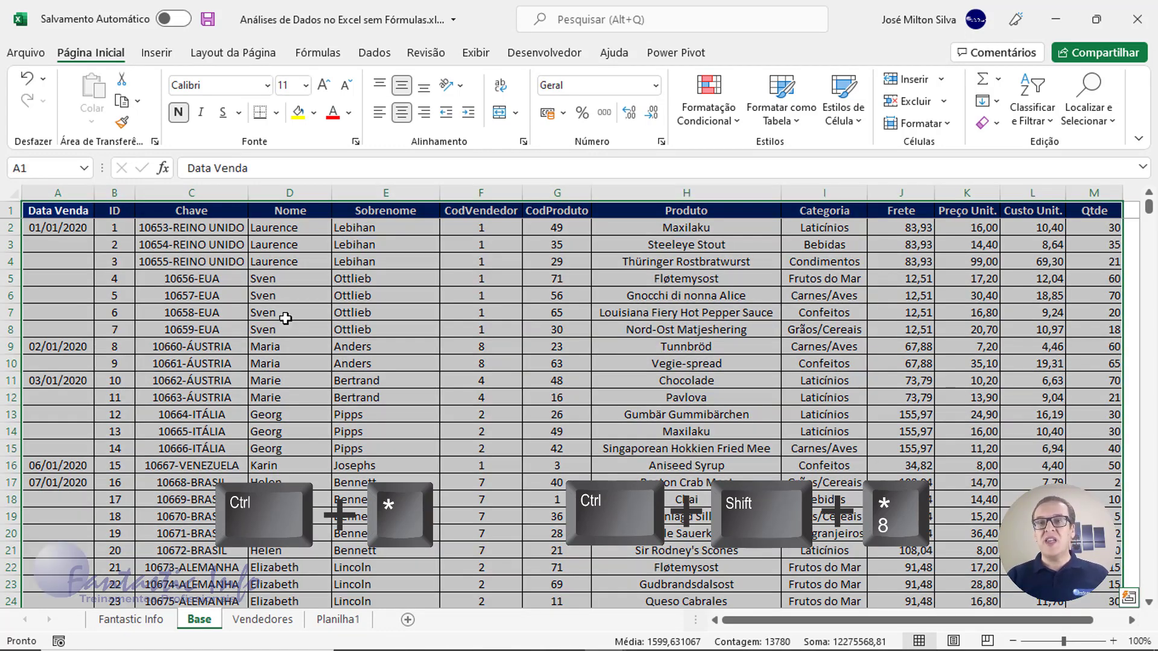
click(452, 354)
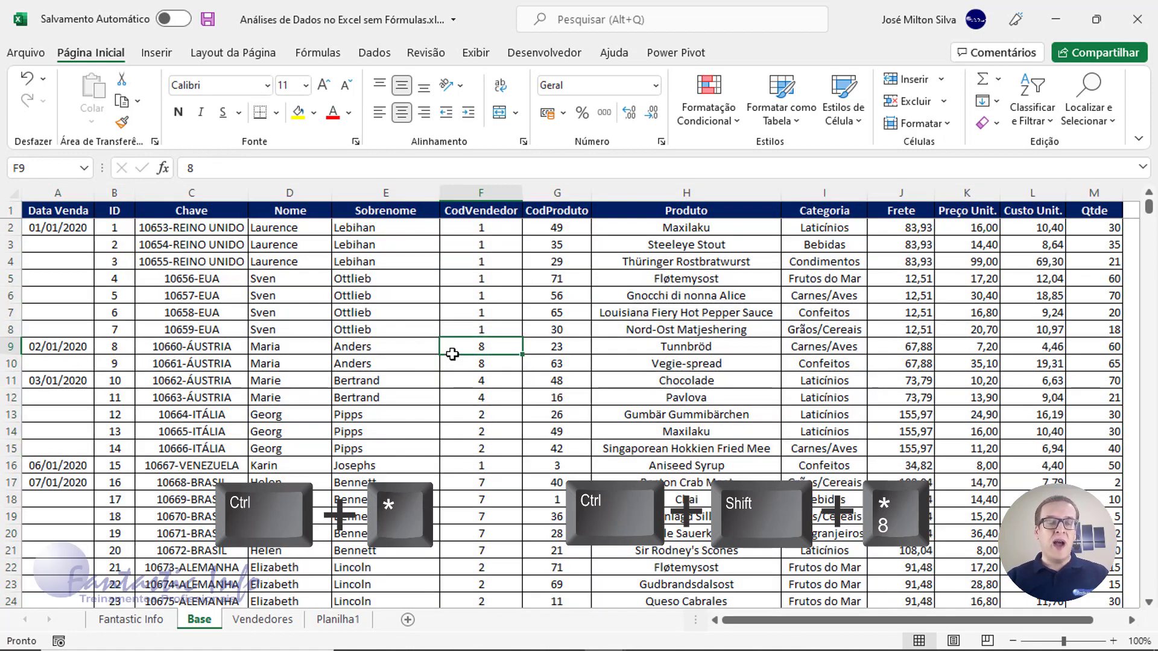
key(ctrl+shift+8)
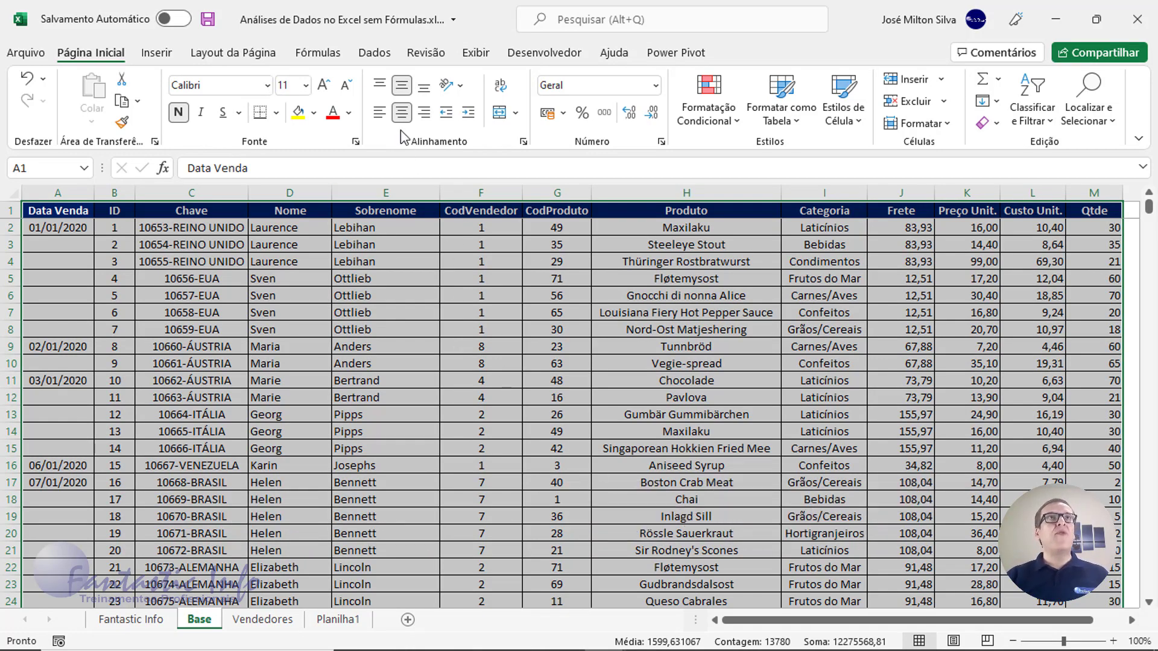
key(ctrl+q)
click(375, 55)
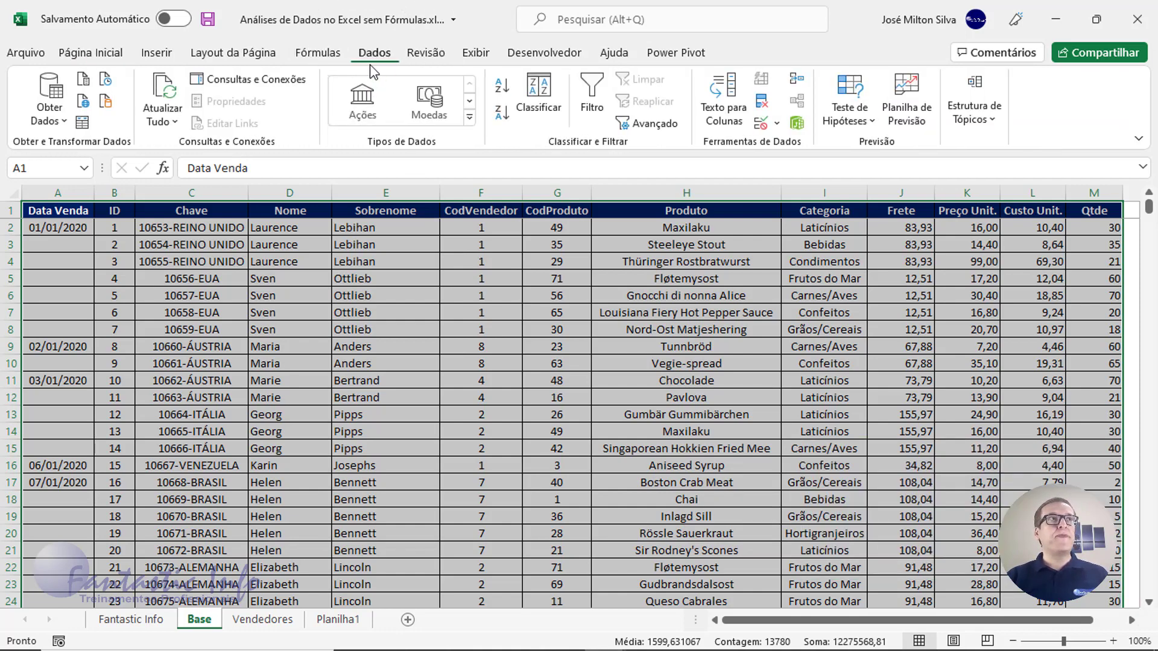
click(84, 132)
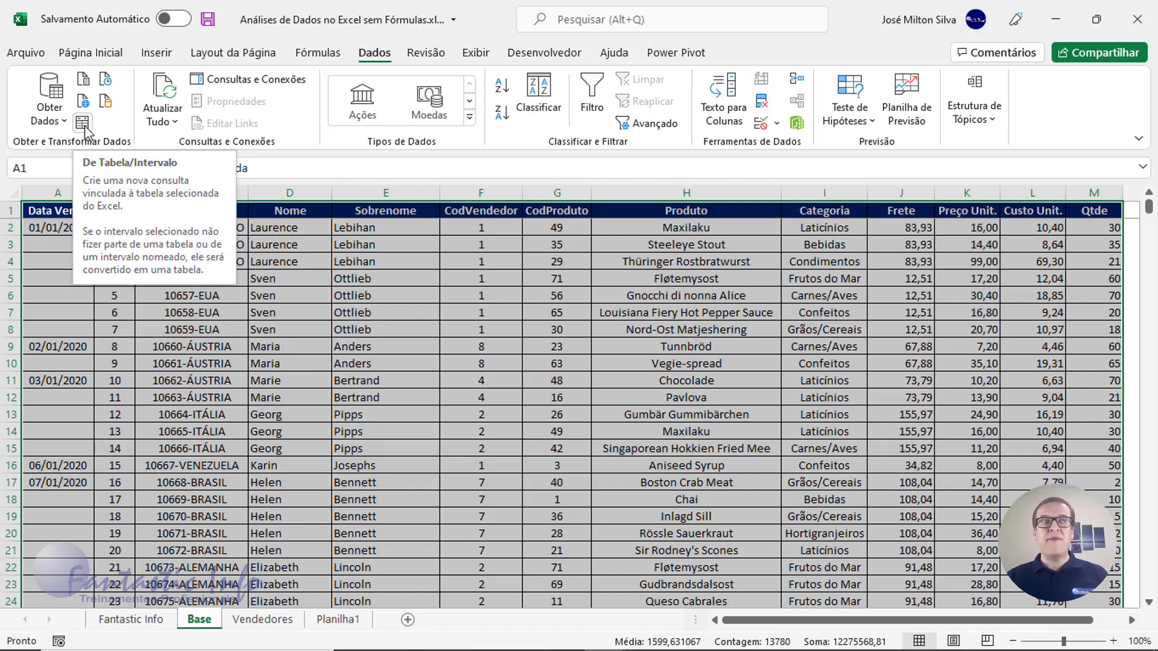
key(ctrl)
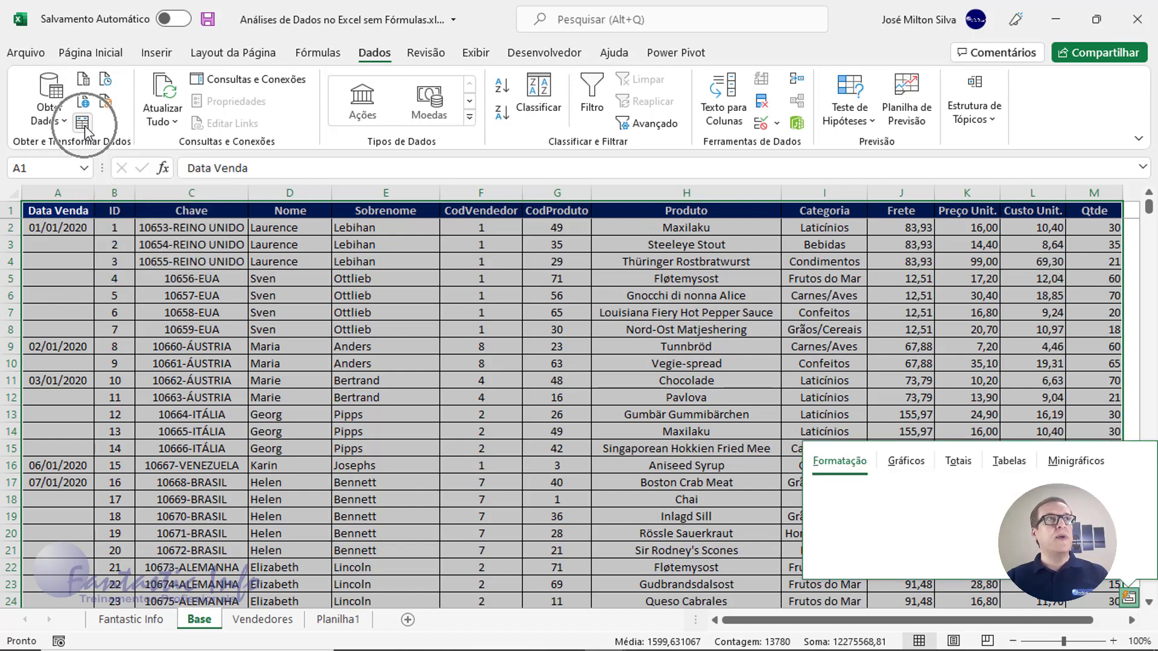
key(ctrl)
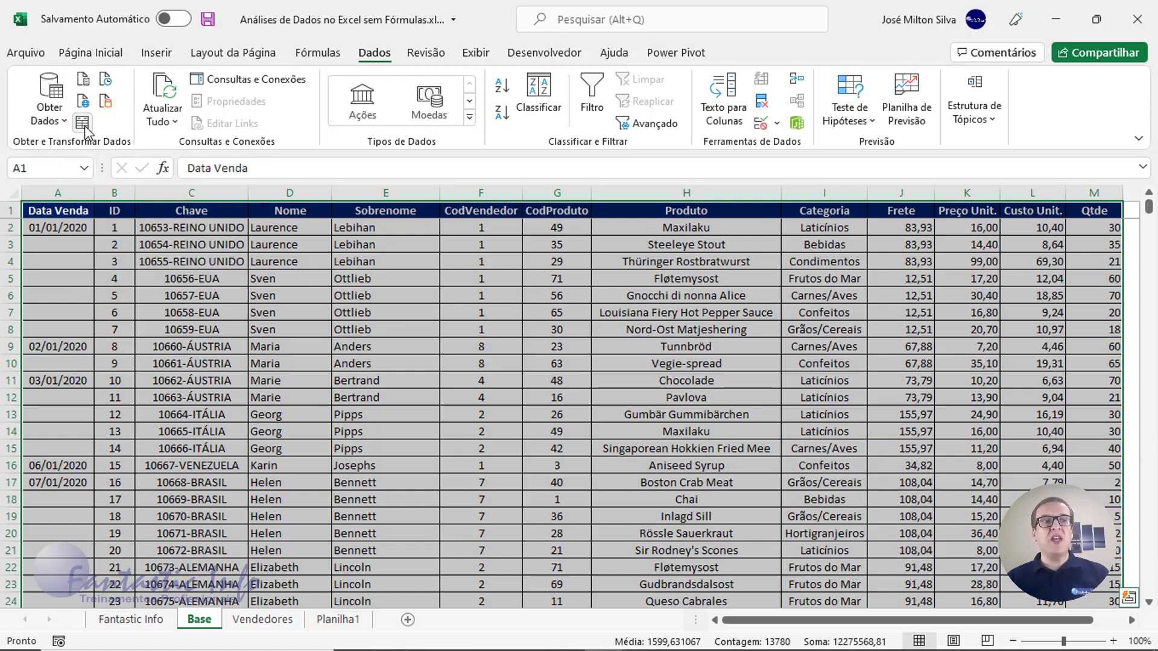
Create query Tabela1 from range $A$1:$M$1060 with headers via De Tabela/Intervalo
click(83, 124)
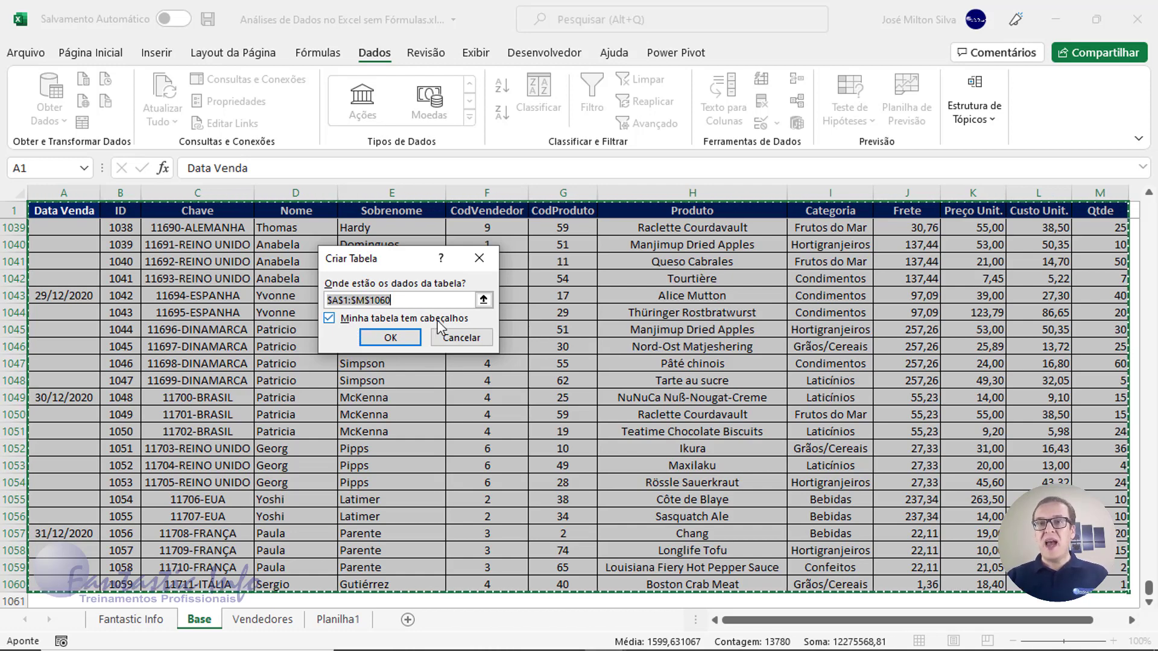
click(392, 341)
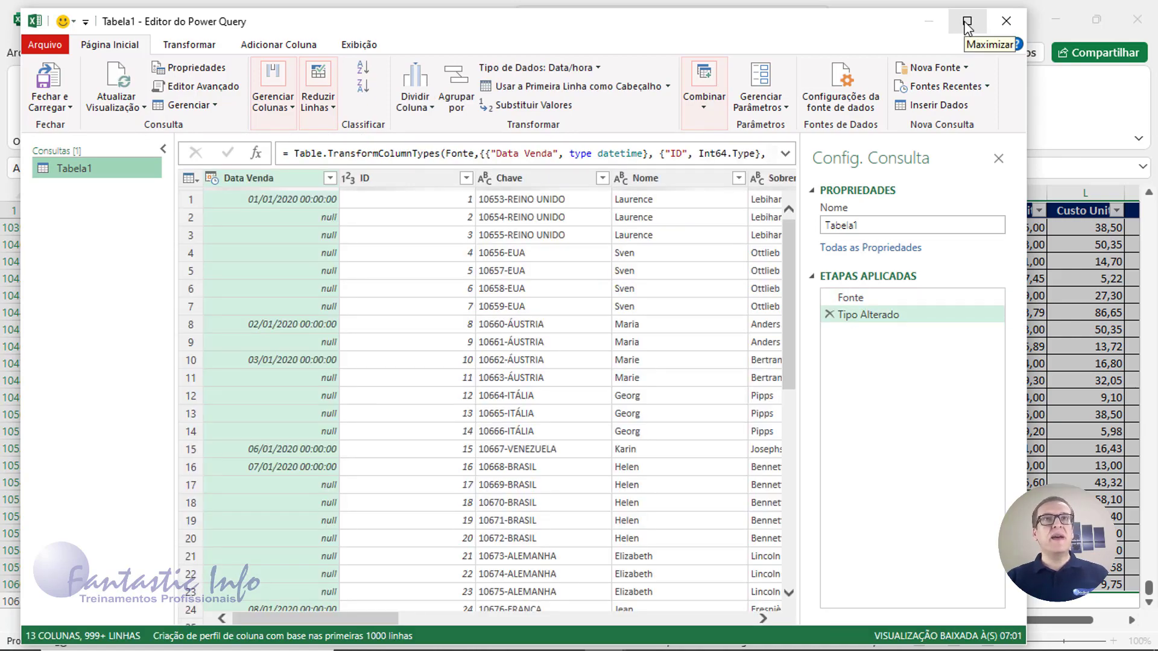
Maximize the Power Query Editor window showing the Tabela1 preview
click(968, 28)
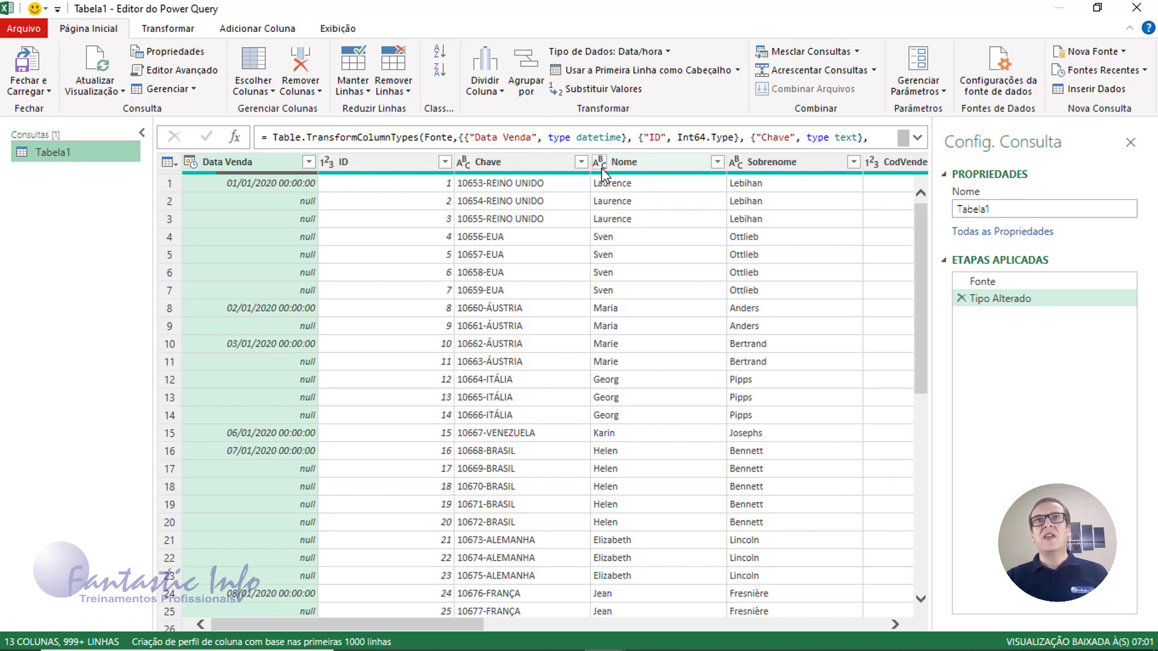
key(ctrl)
key(ctrl)
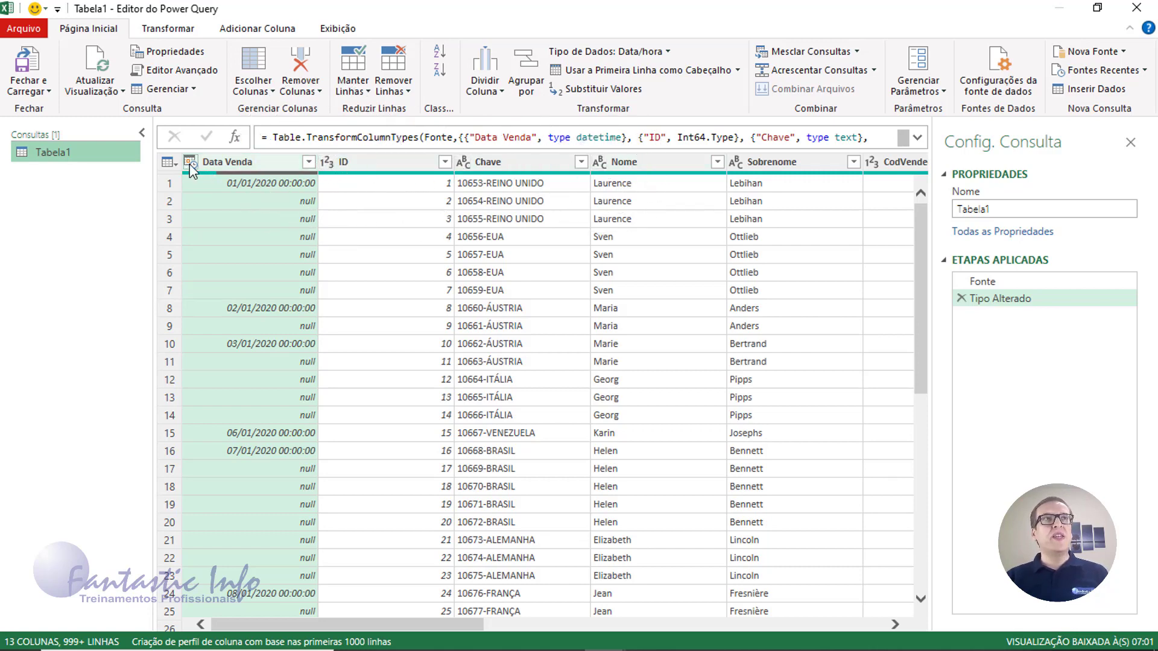
key(ctrl)
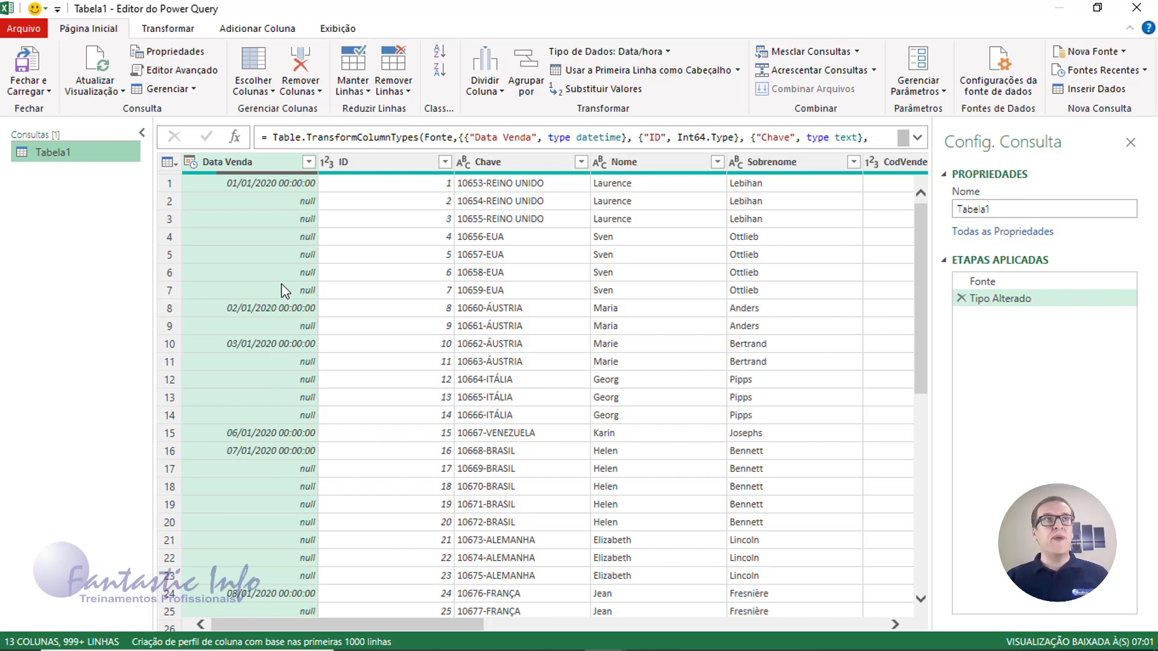
Inspect rows 1 and 7, then open the Data Venda column header's context menu
click(169, 184)
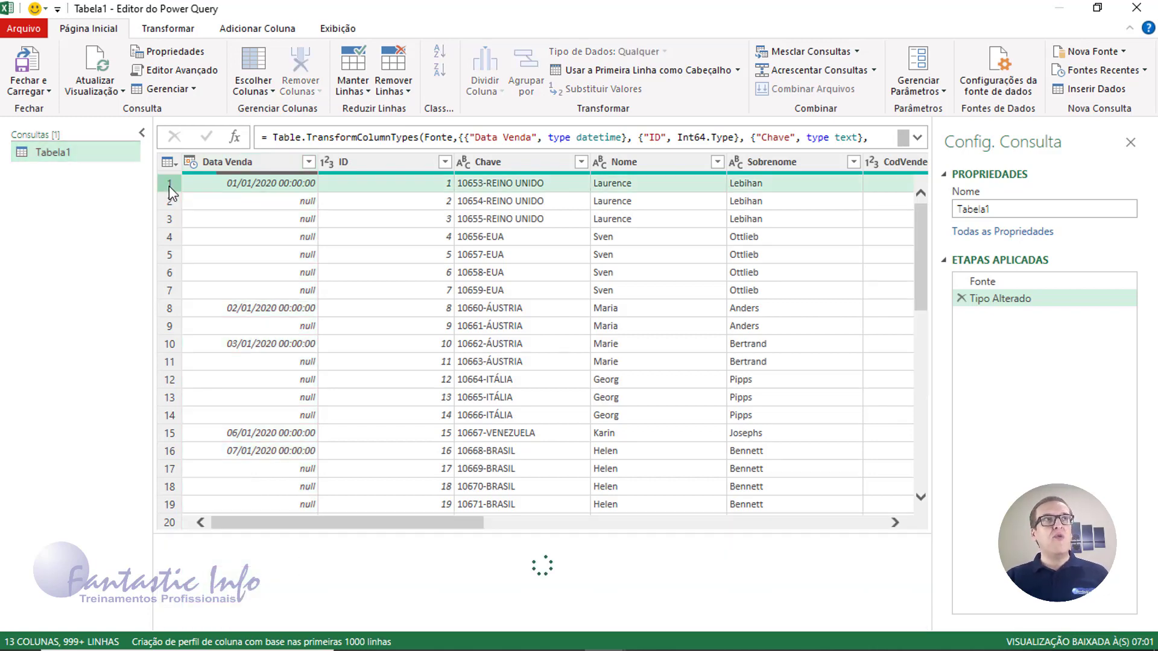
click(169, 290)
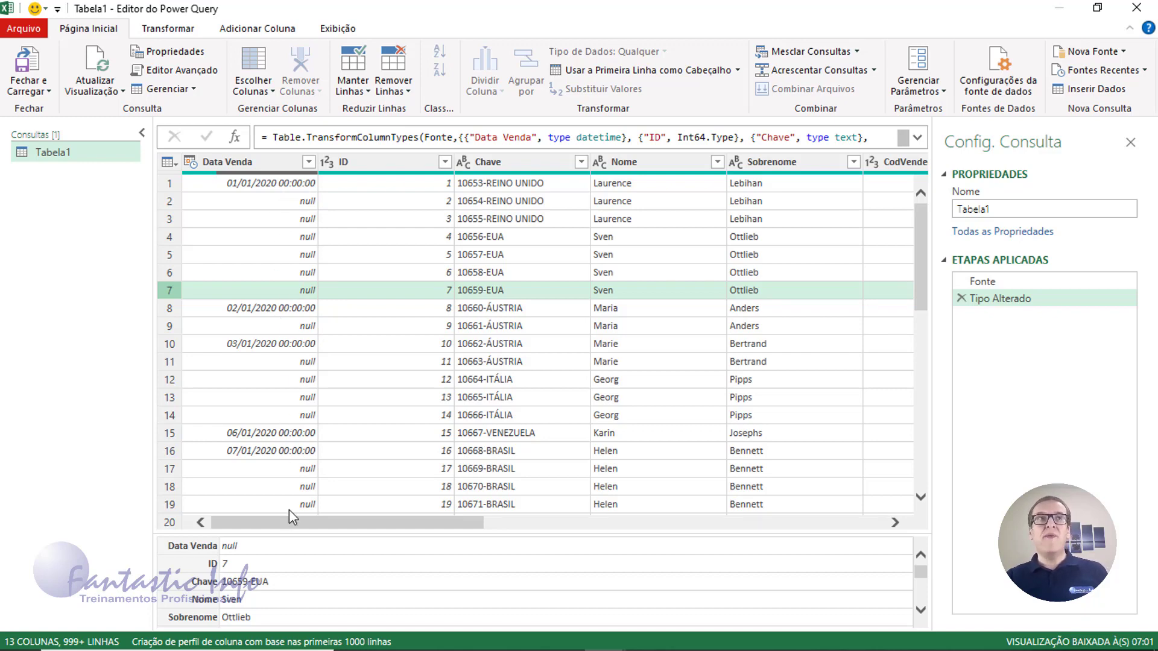
right_click(267, 188)
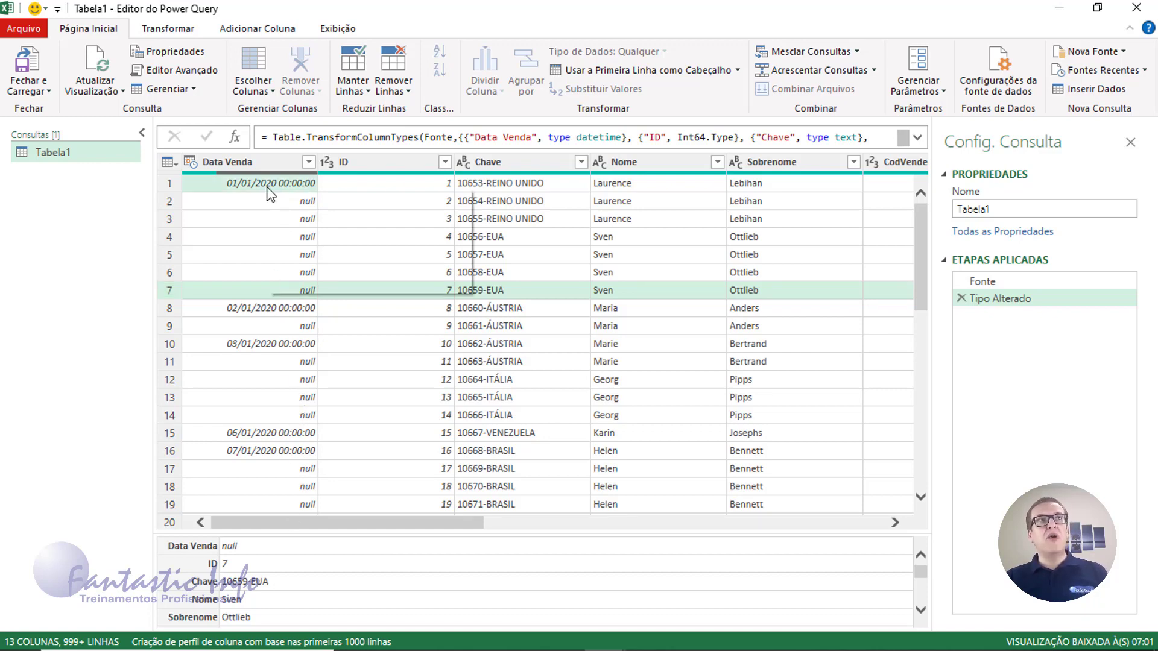
right_click(249, 165)
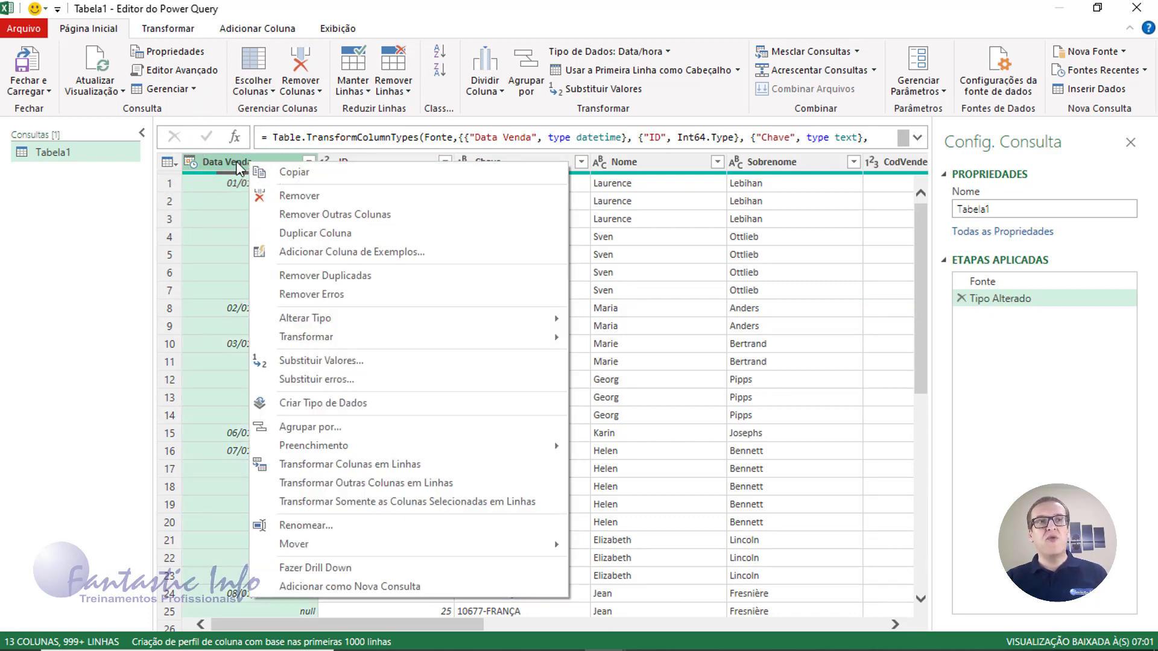
Fill the null Data Venda cells downward using Preenchimento > Para Baixo
mouse_move(315, 452)
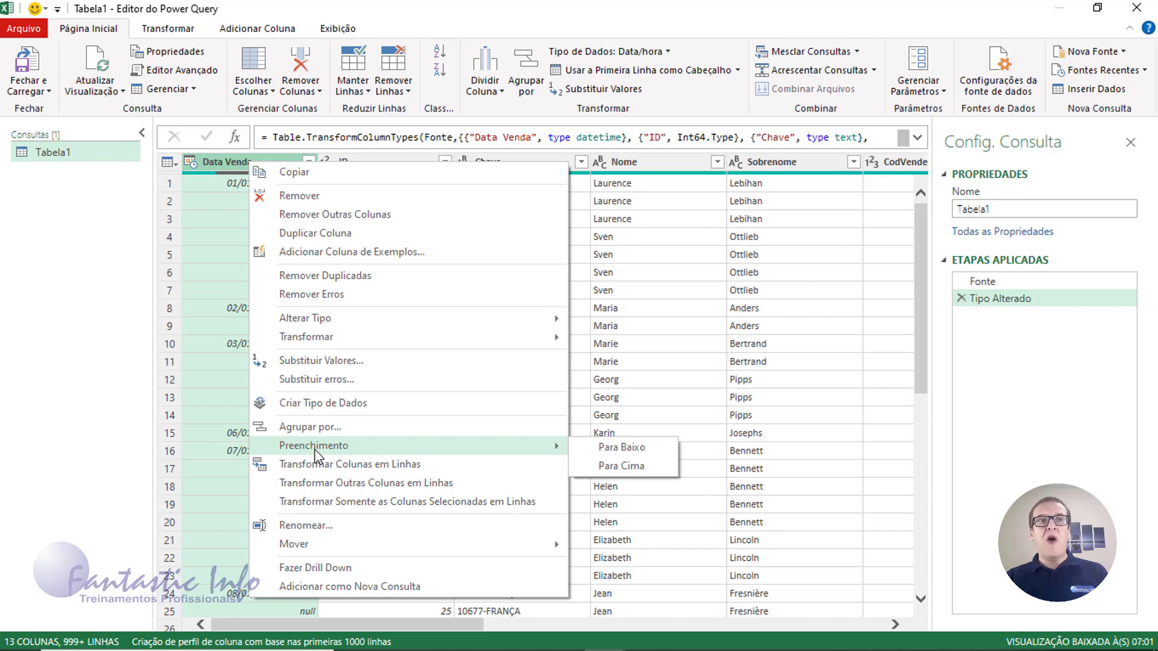
click(655, 447)
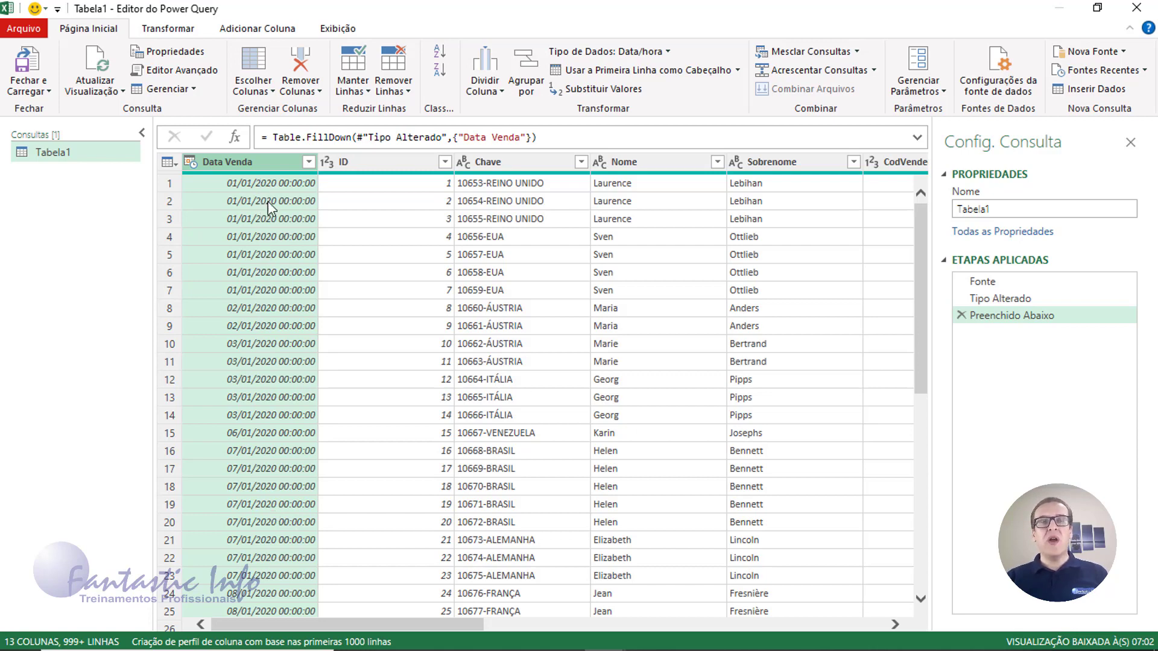
Change the Data Venda column type to Data so dates show without 00:00:00
click(190, 163)
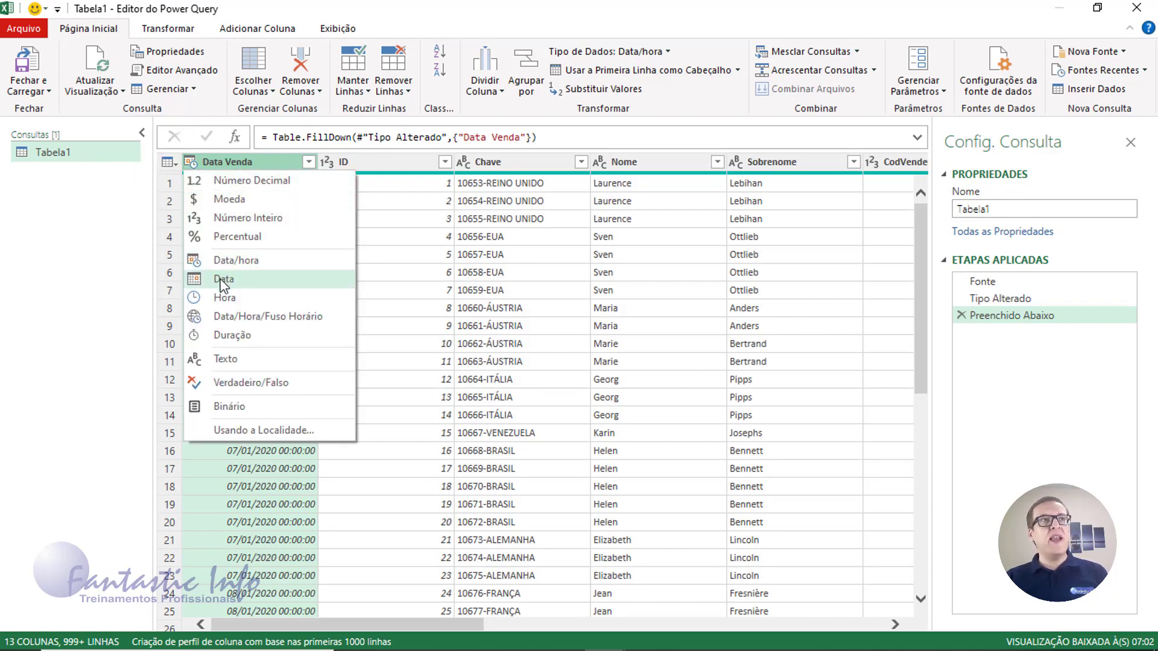
click(222, 281)
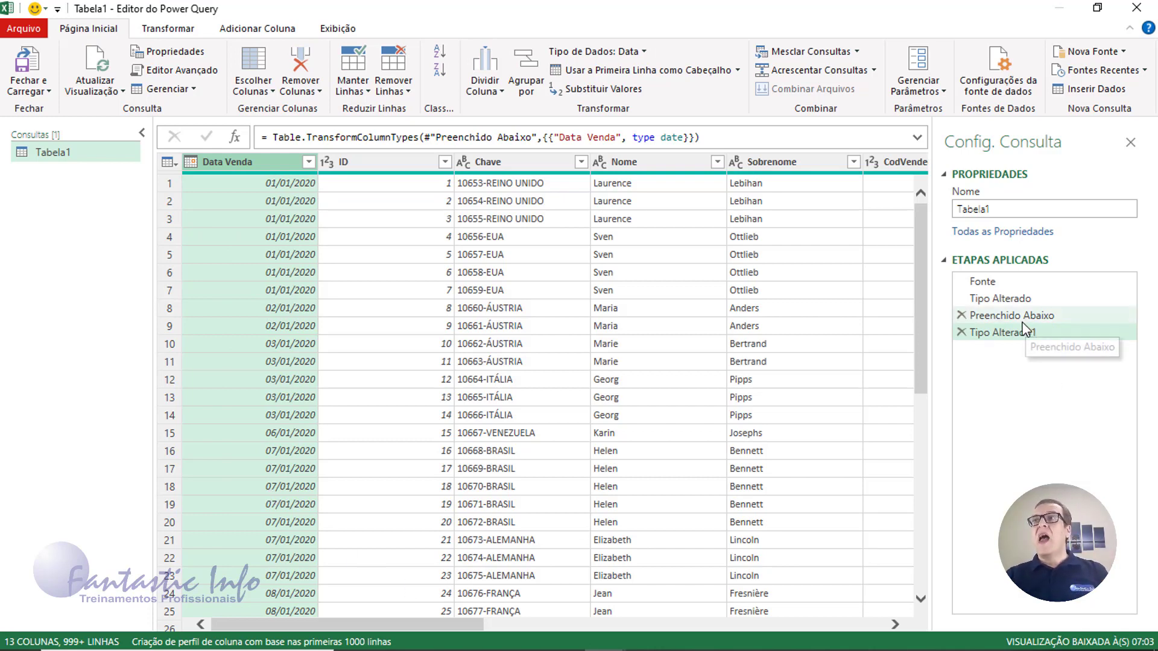
key(ctrl)
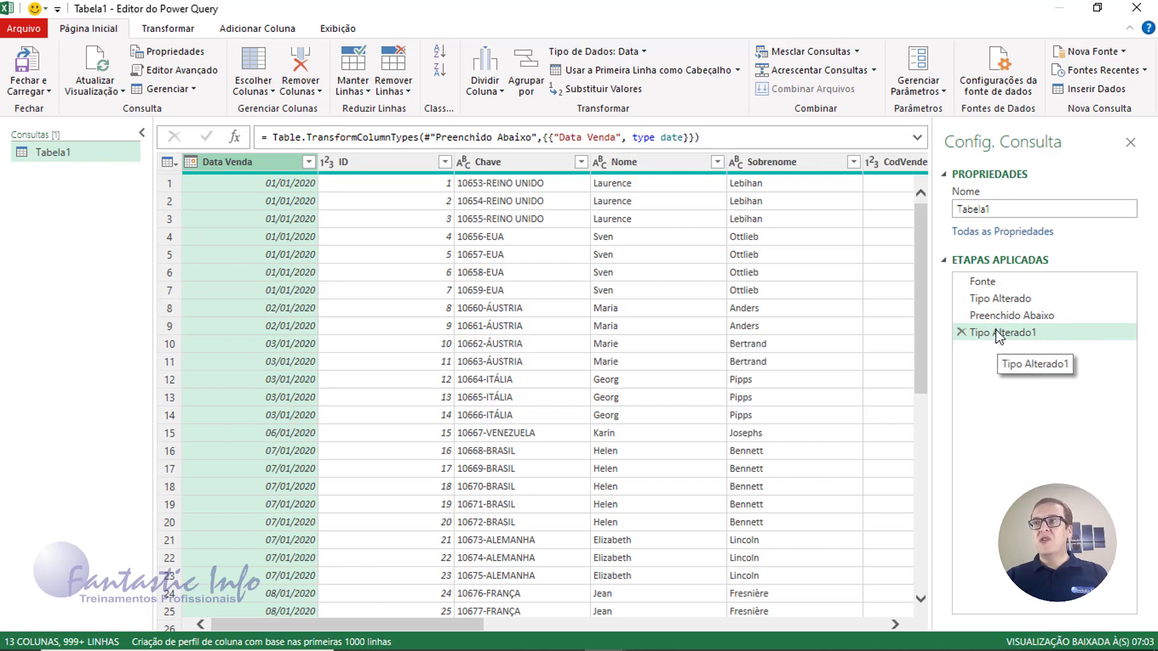
key(ctrl)
key(ctrl)
key(ctrl)
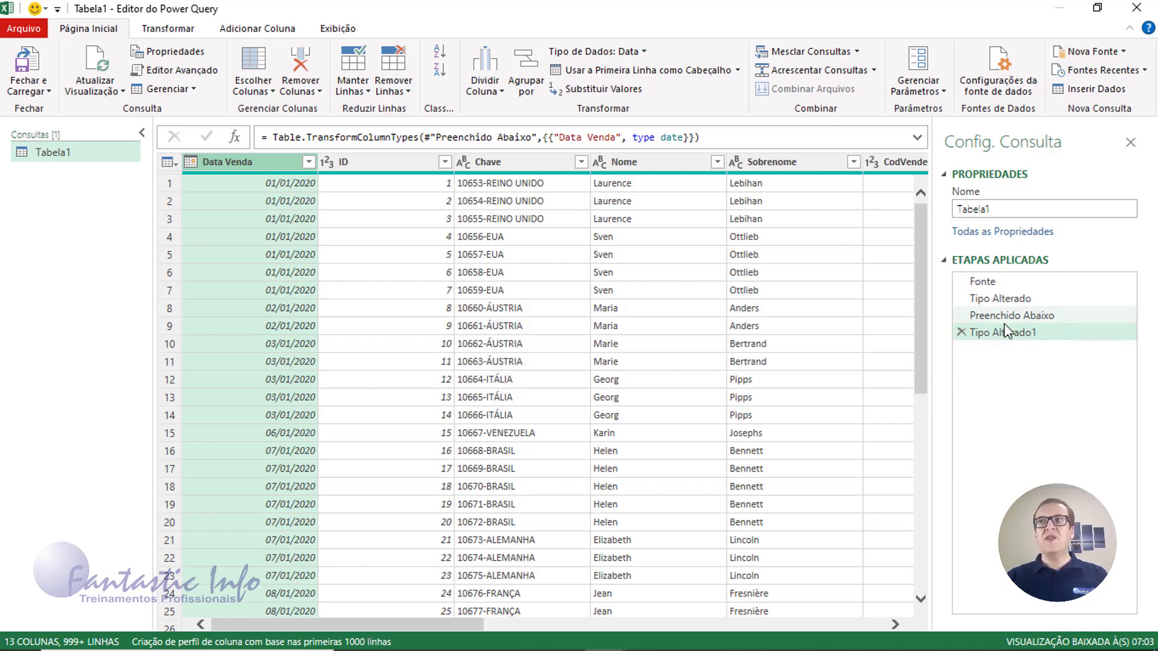
key(ctrl)
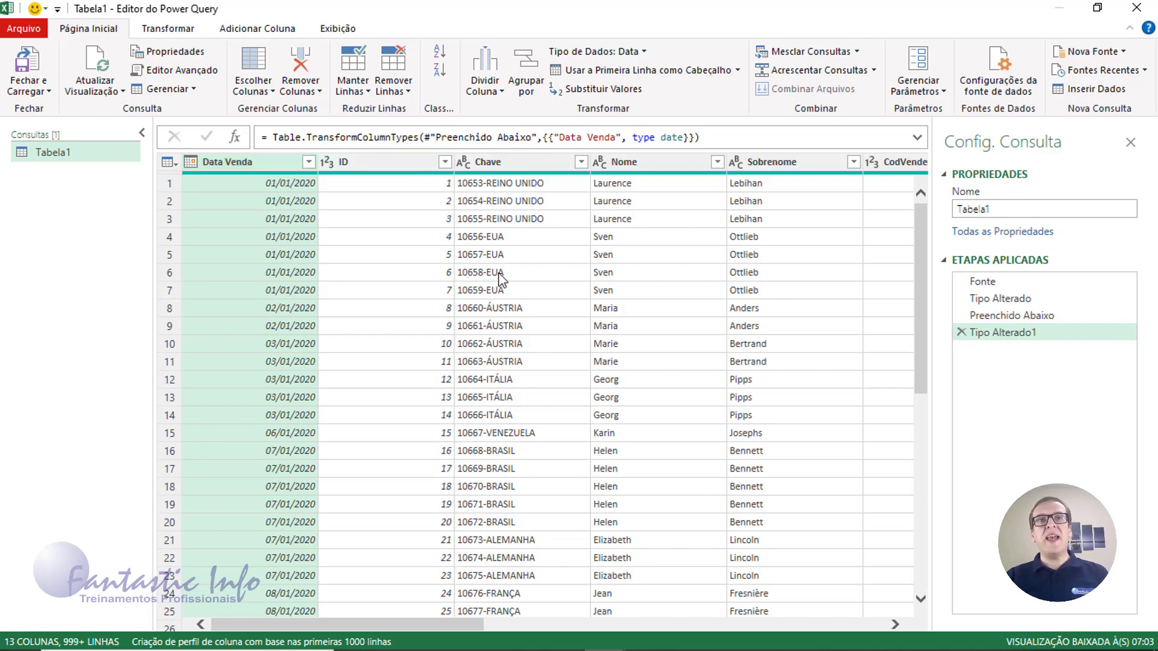
Split the Chave column by delimiter '-' at each occurrence into Chave.1 and Chave.2
click(508, 163)
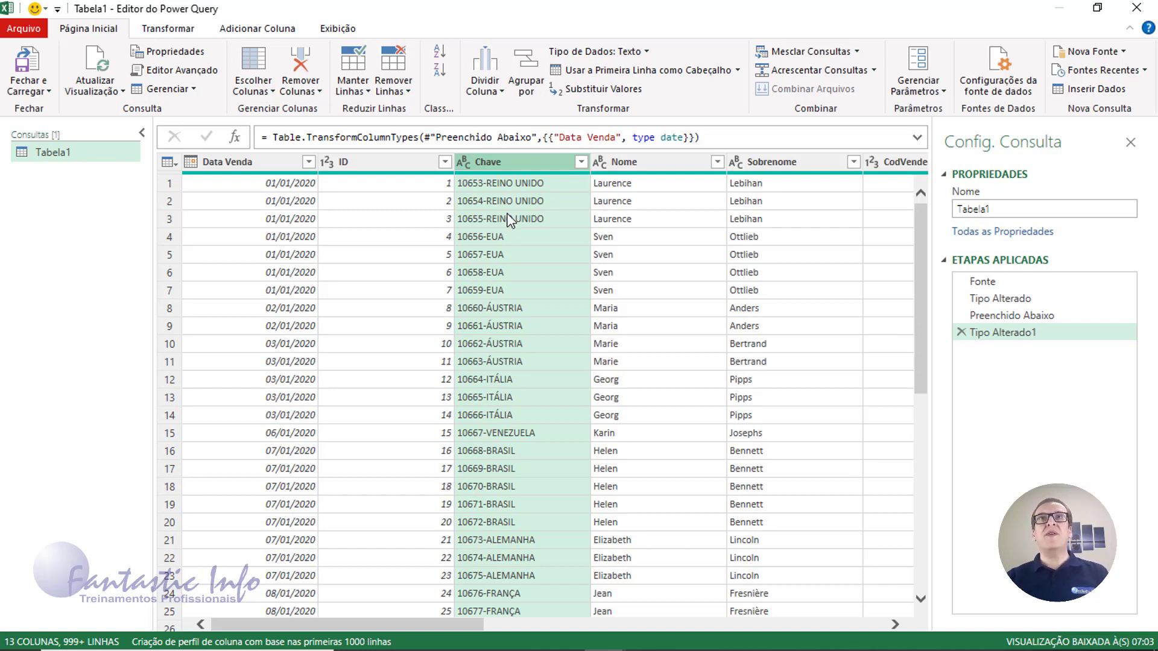
click(498, 164)
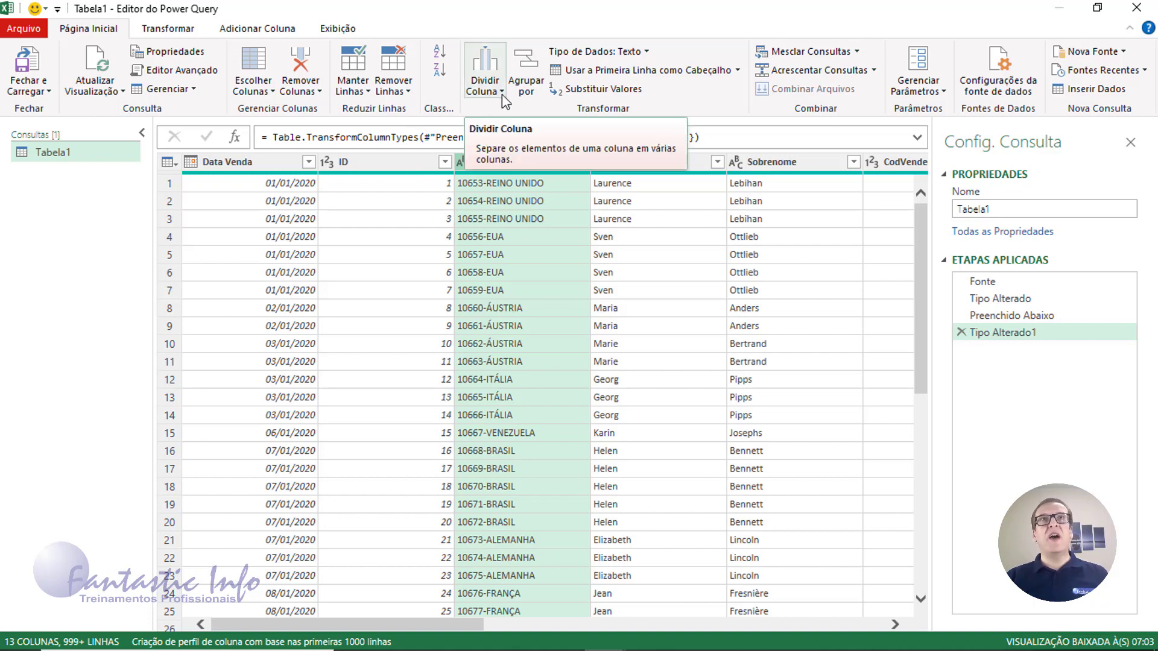
click(485, 90)
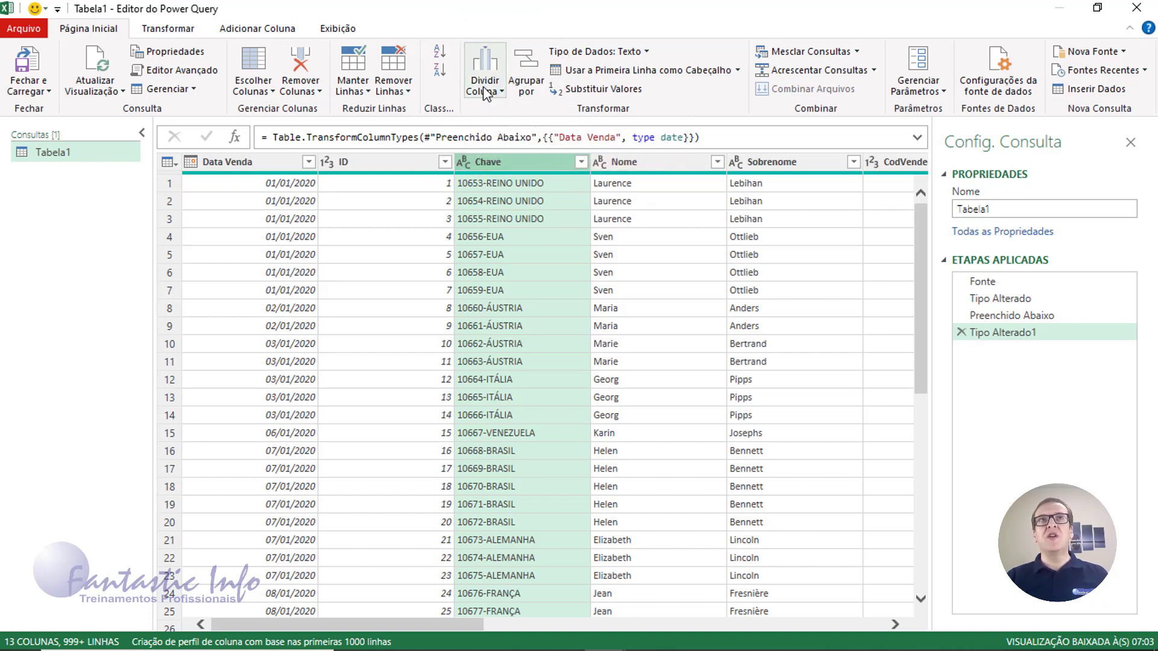
click(599, 114)
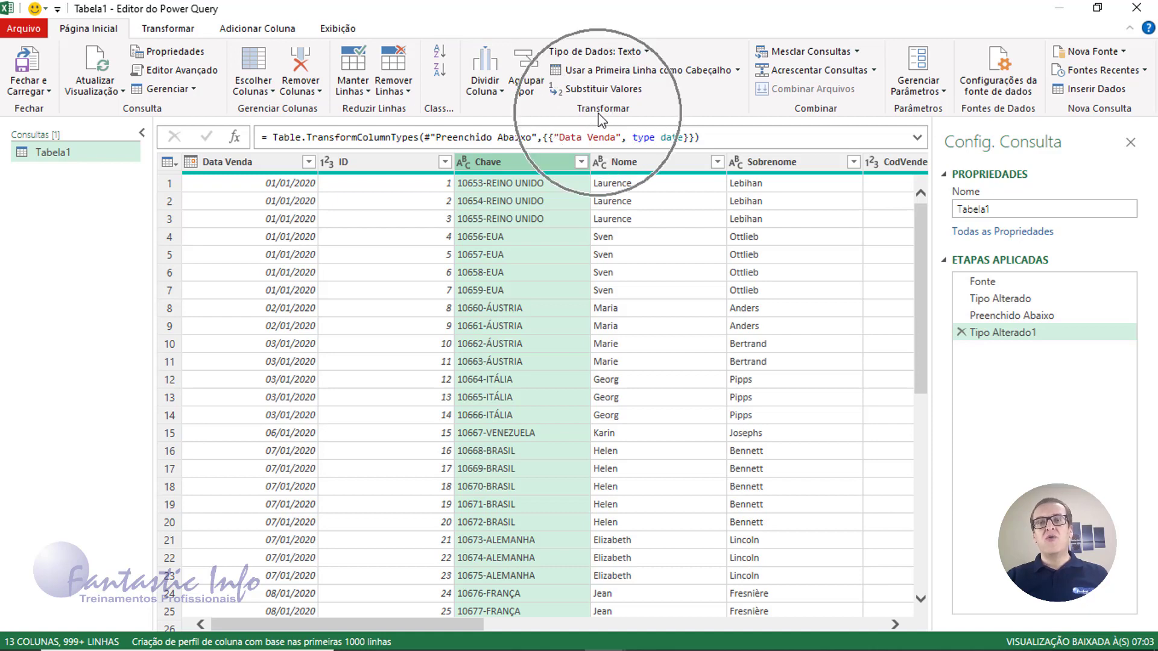
click(490, 90)
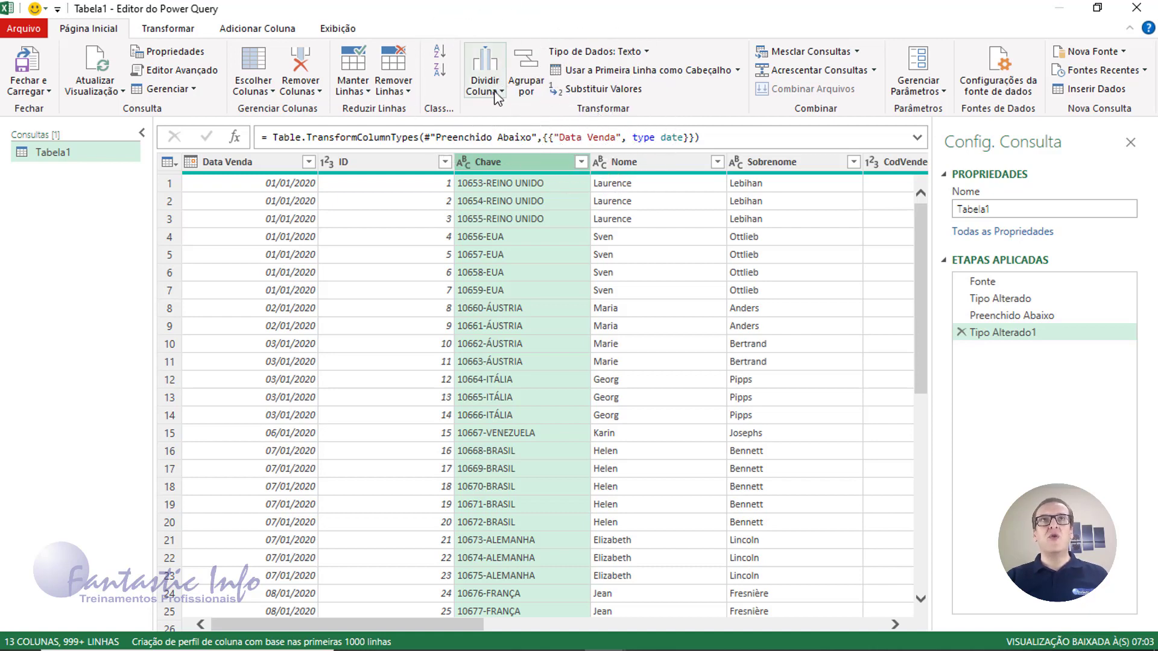
click(495, 91)
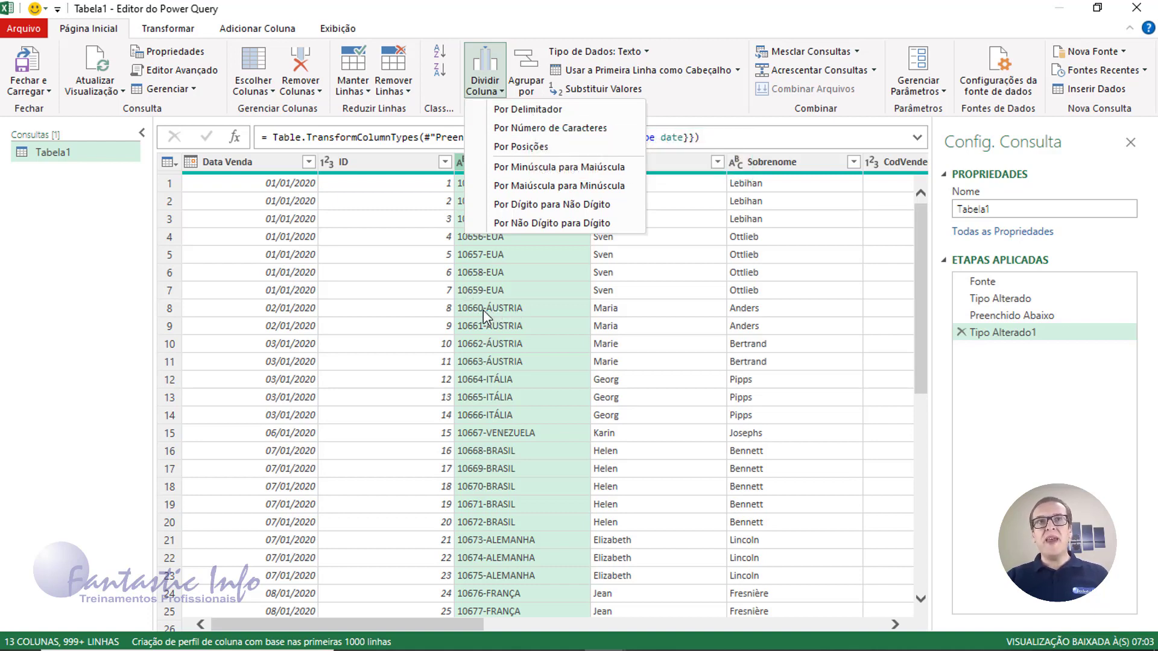
click(537, 111)
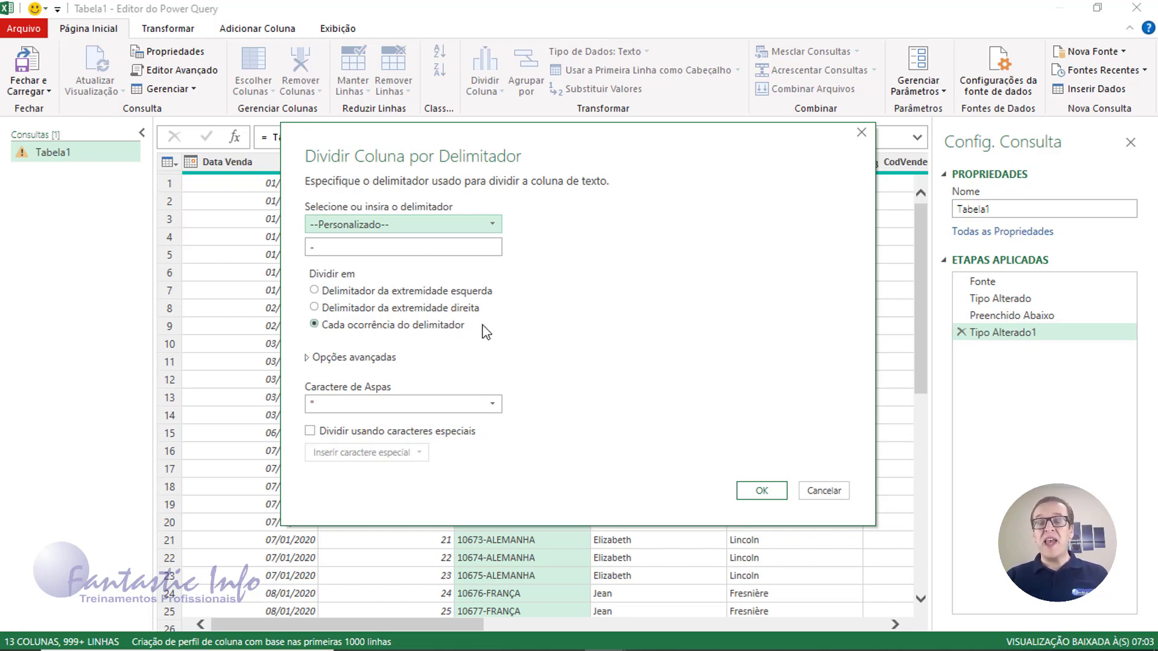
click(761, 493)
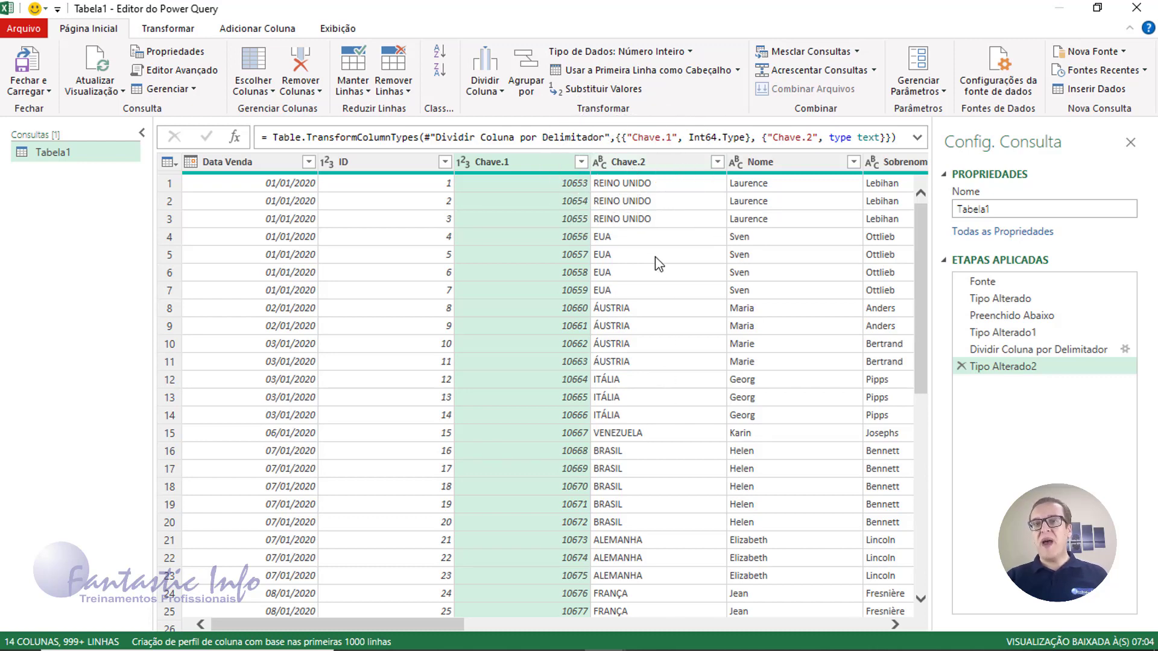
Rename the Chave.1 column to NumPedido and Chave.2 to Países
double_click(491, 162)
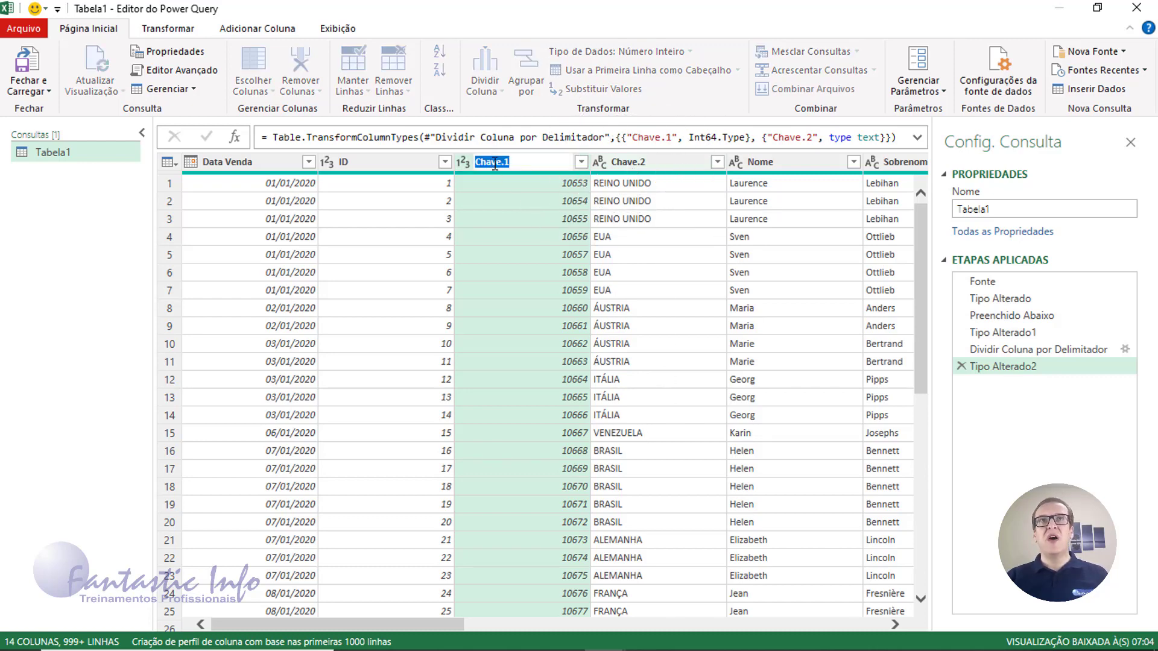
text(N)
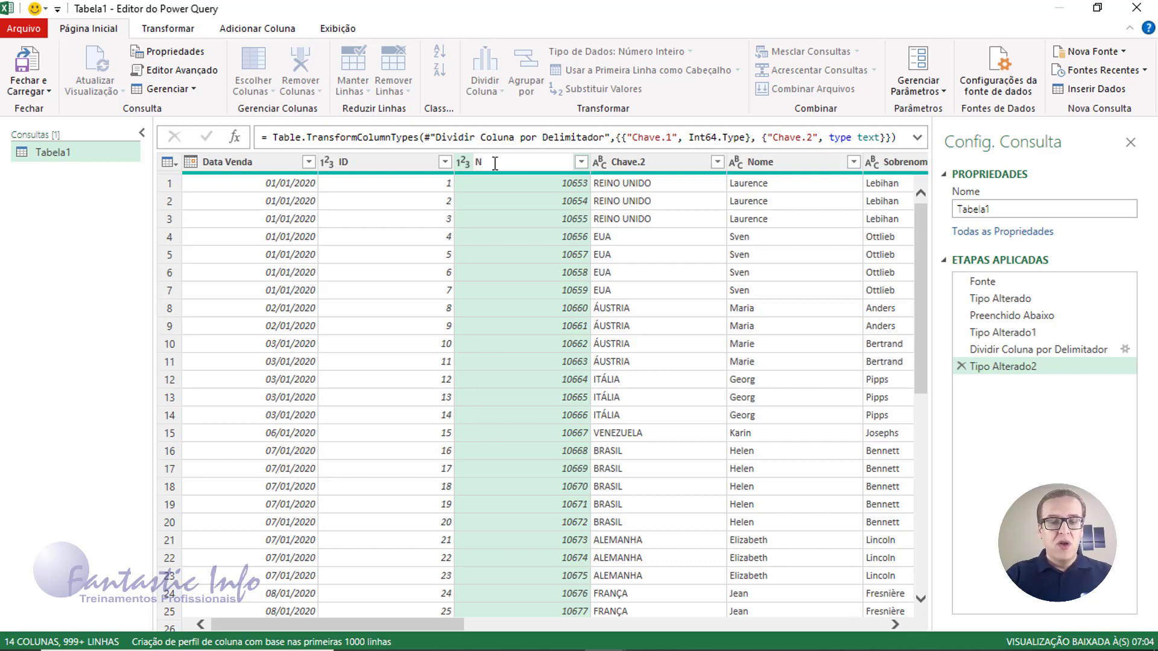
text(umP)
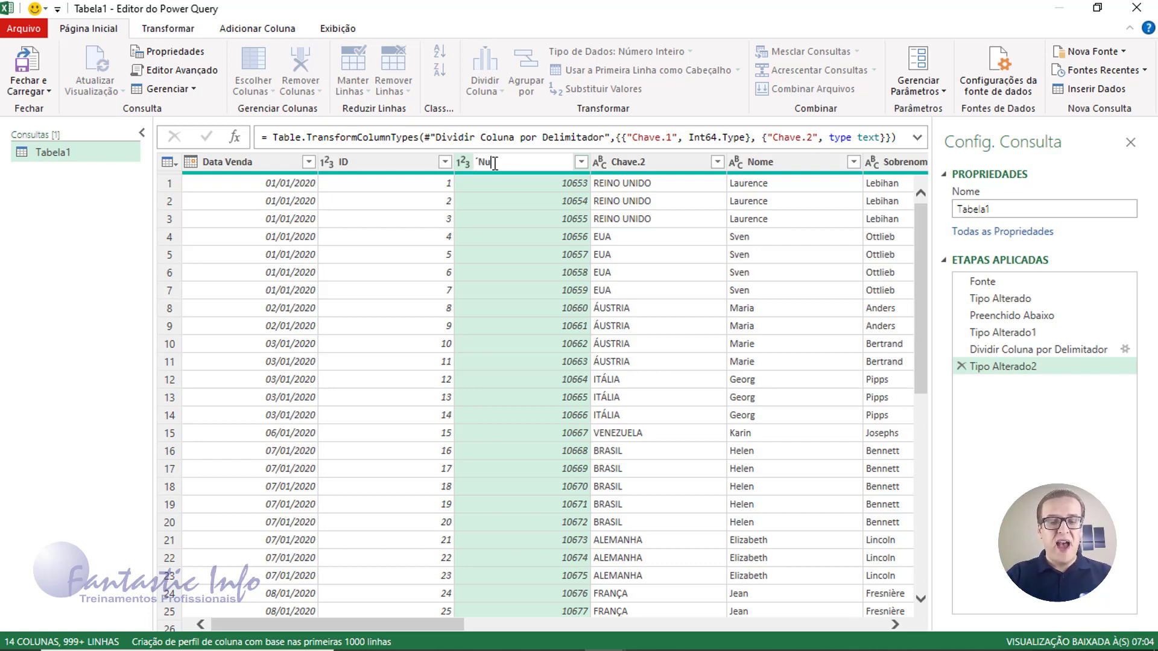
text(edido)
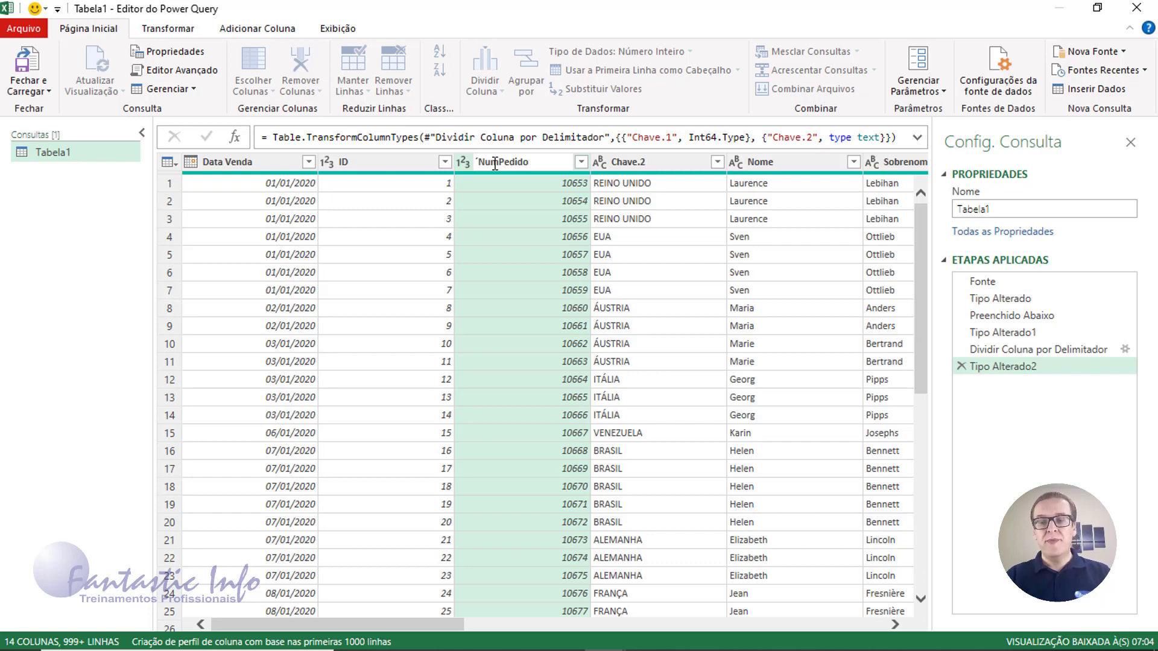
key(Home)
key(Return)
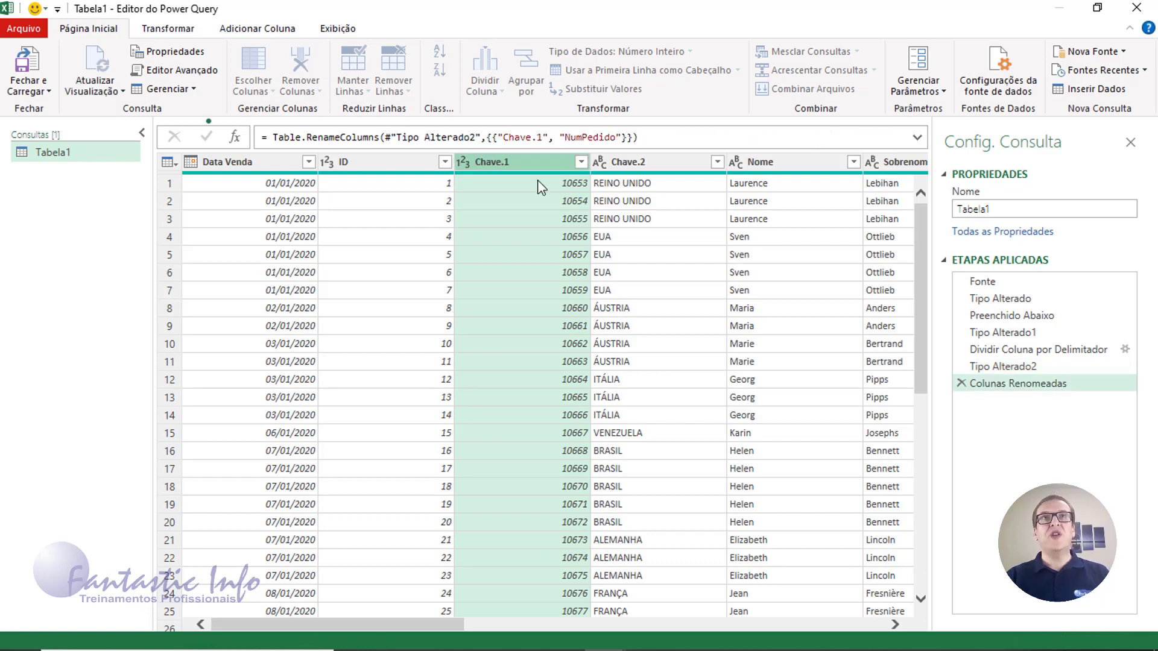
double_click(647, 162)
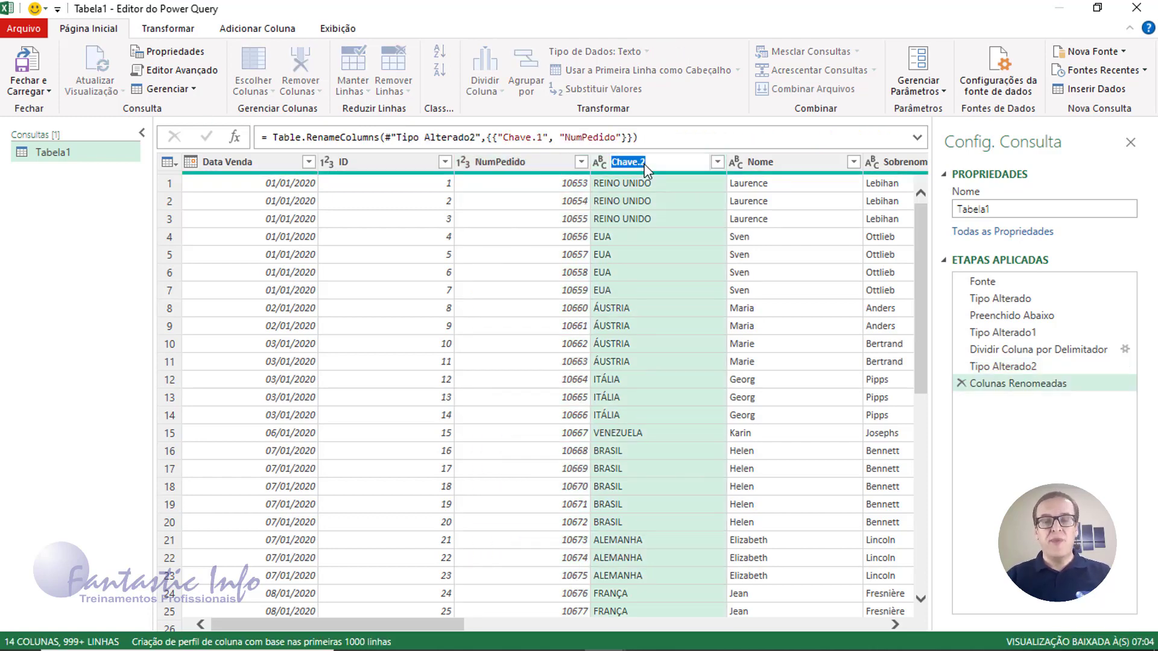
text(Paises)
key(Return)
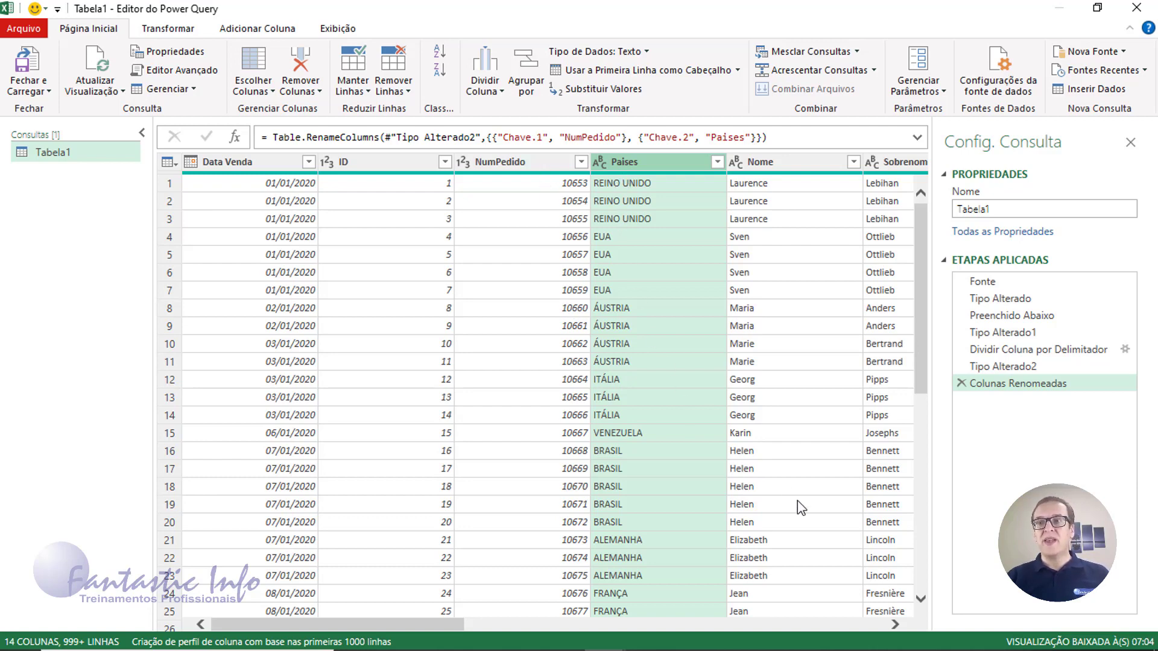
click(896, 623)
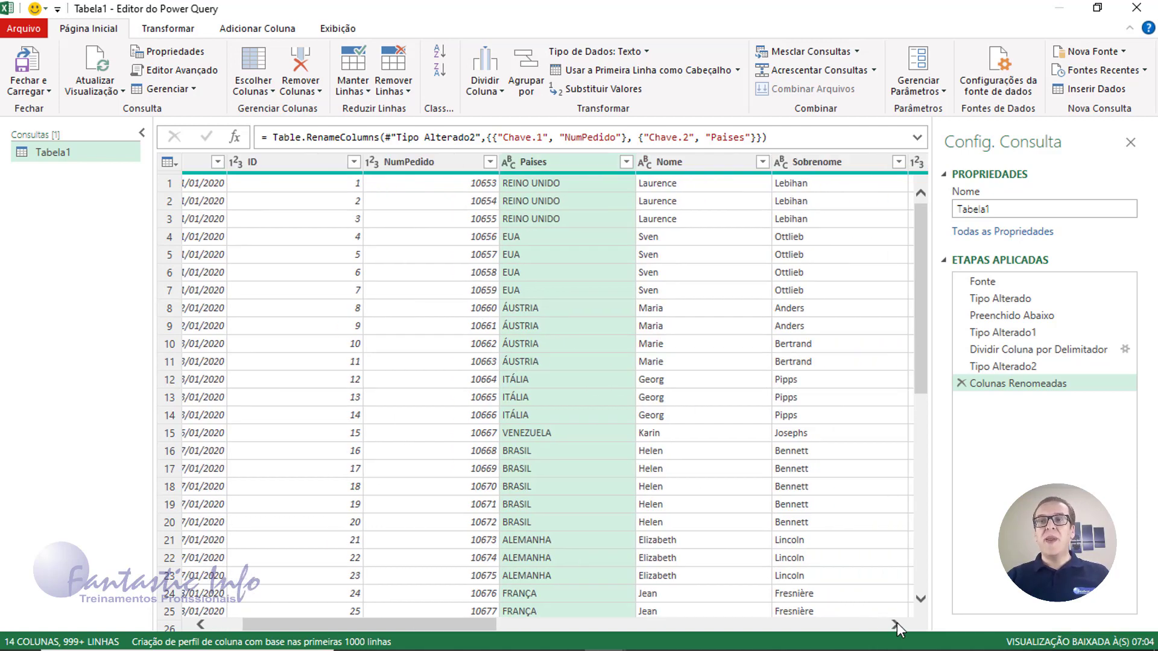
click(896, 622)
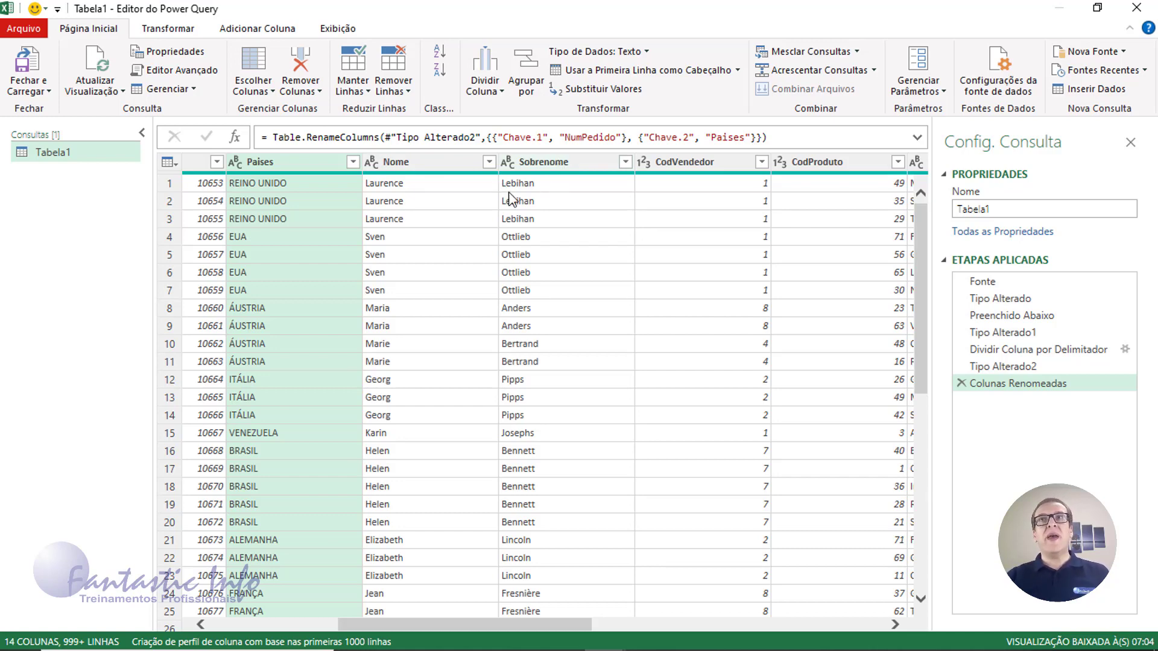
Merge Nome and Sobrenome with a space separator into a new column named Cliente
click(426, 167)
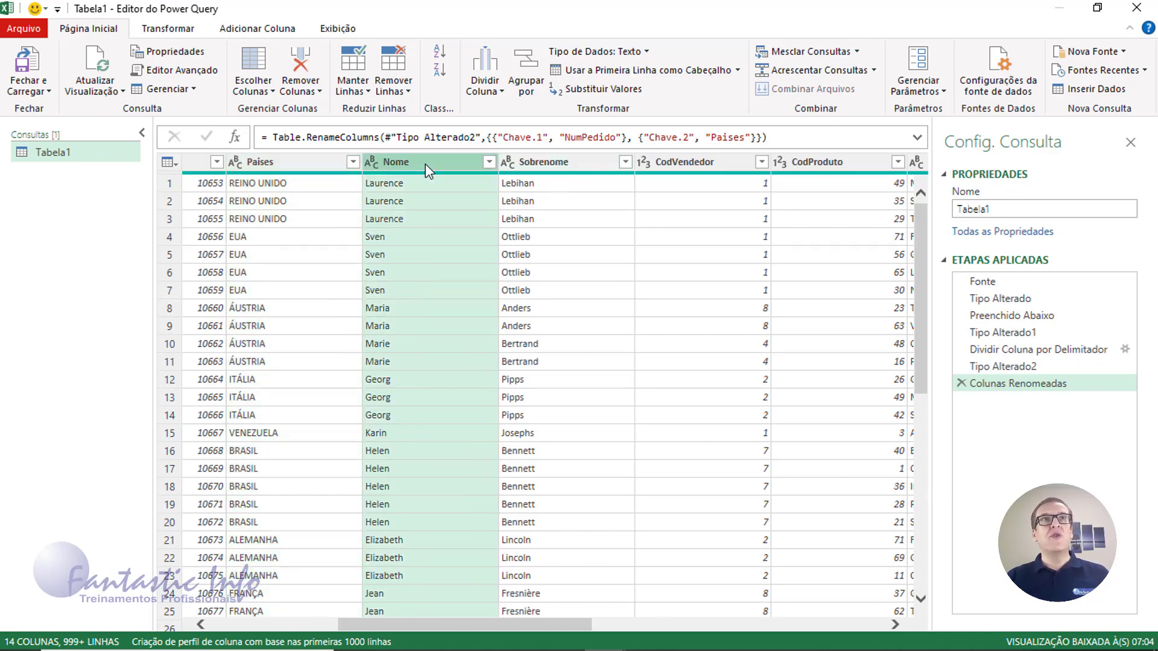
ctrl+click(537, 164)
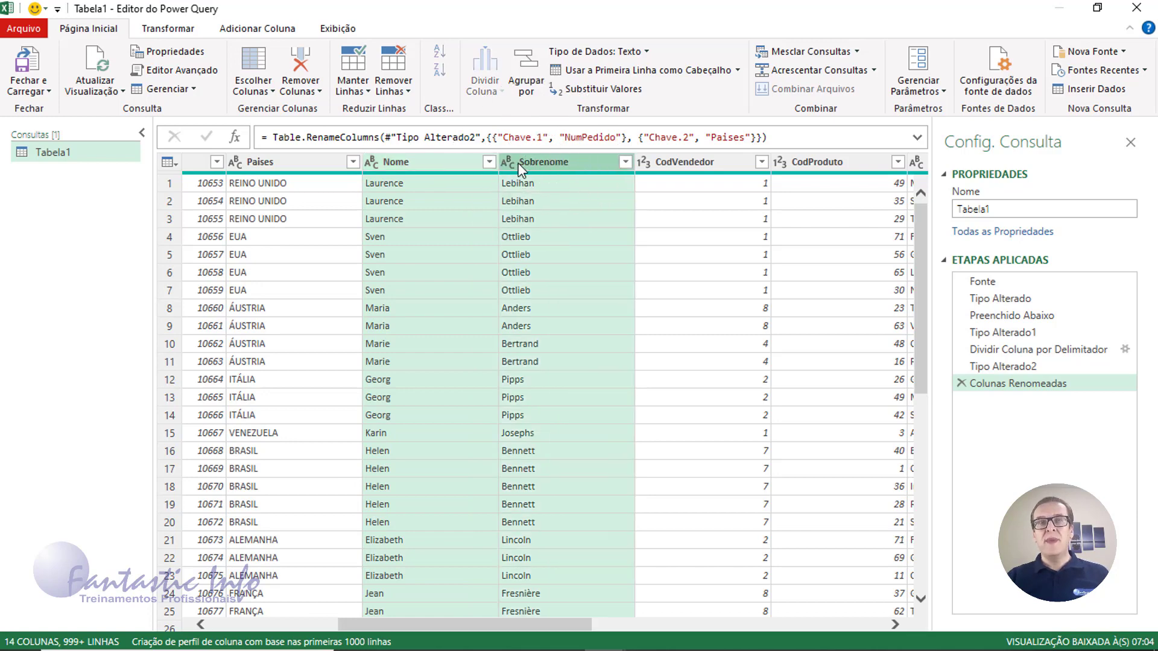
right_click(458, 173)
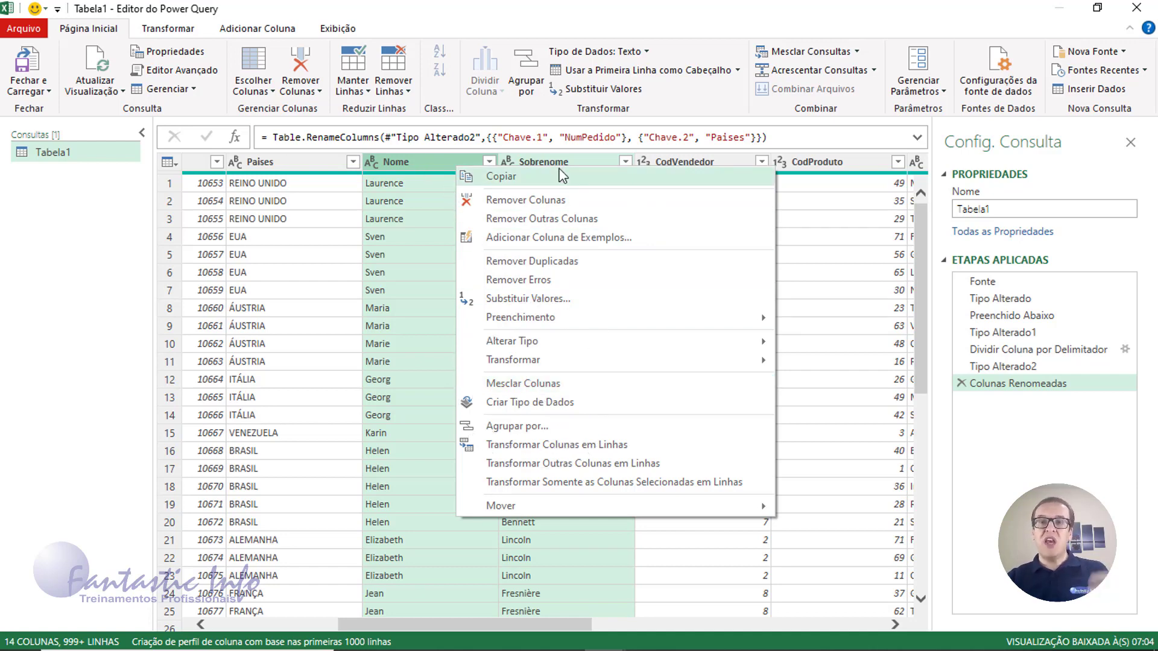
click(541, 386)
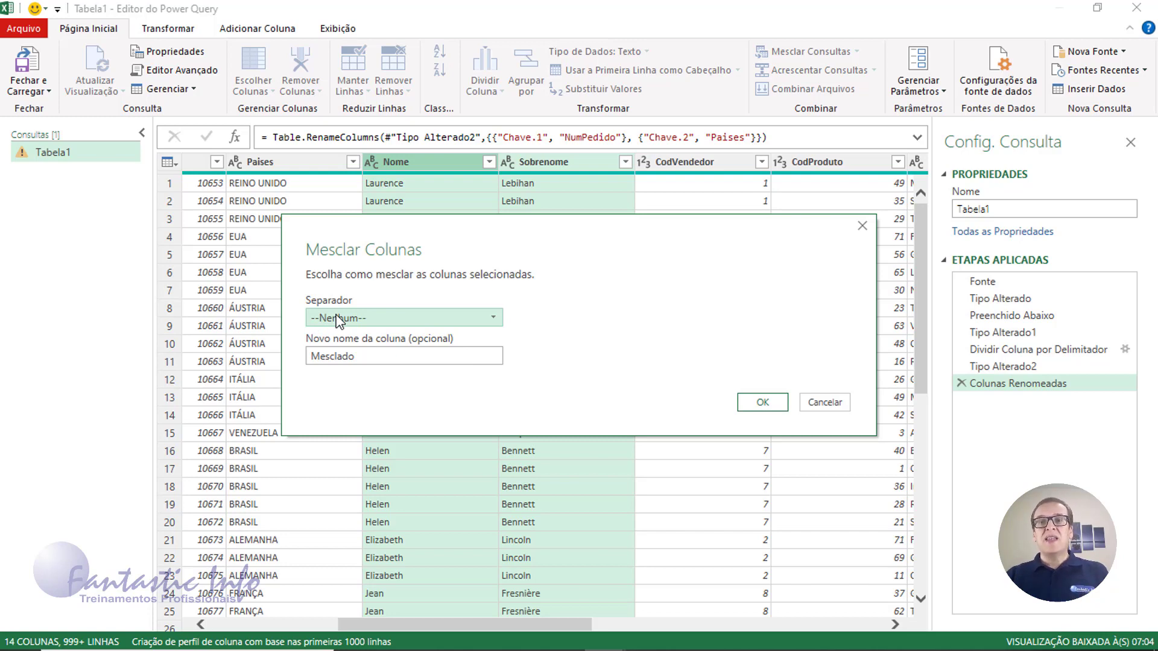
click(386, 323)
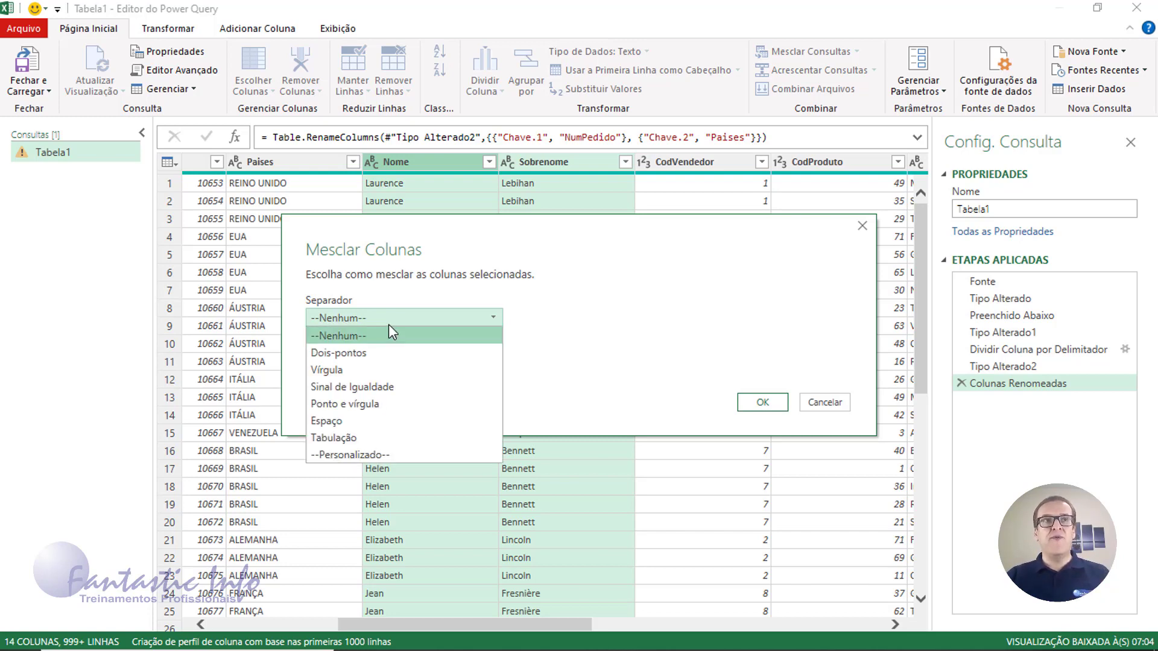
click(382, 422)
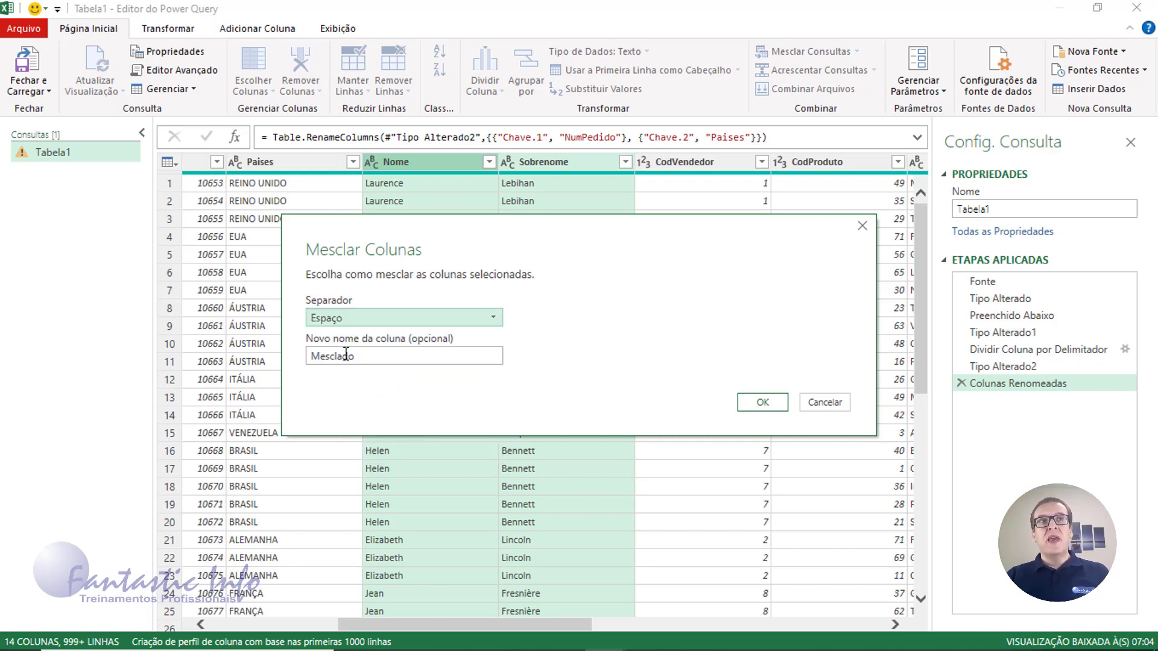
double_click(398, 356)
text(Nome)
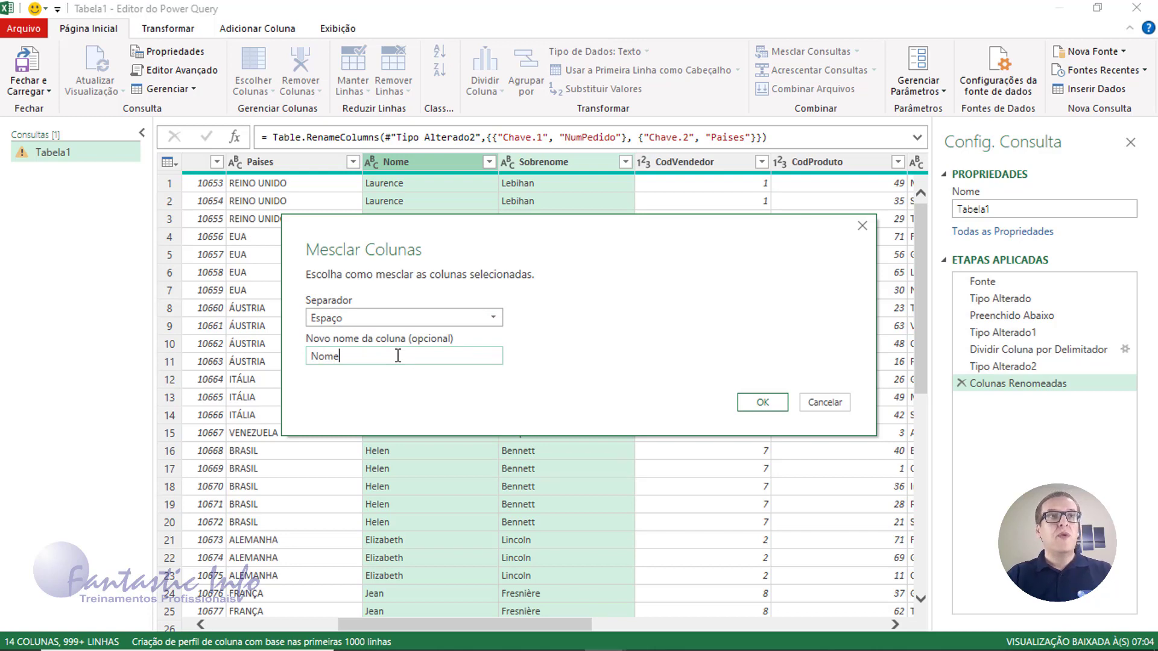
key(BackSpace)
key(BackSpace)
key(BackSpace)
key(BackSpace)
text(Cliente)
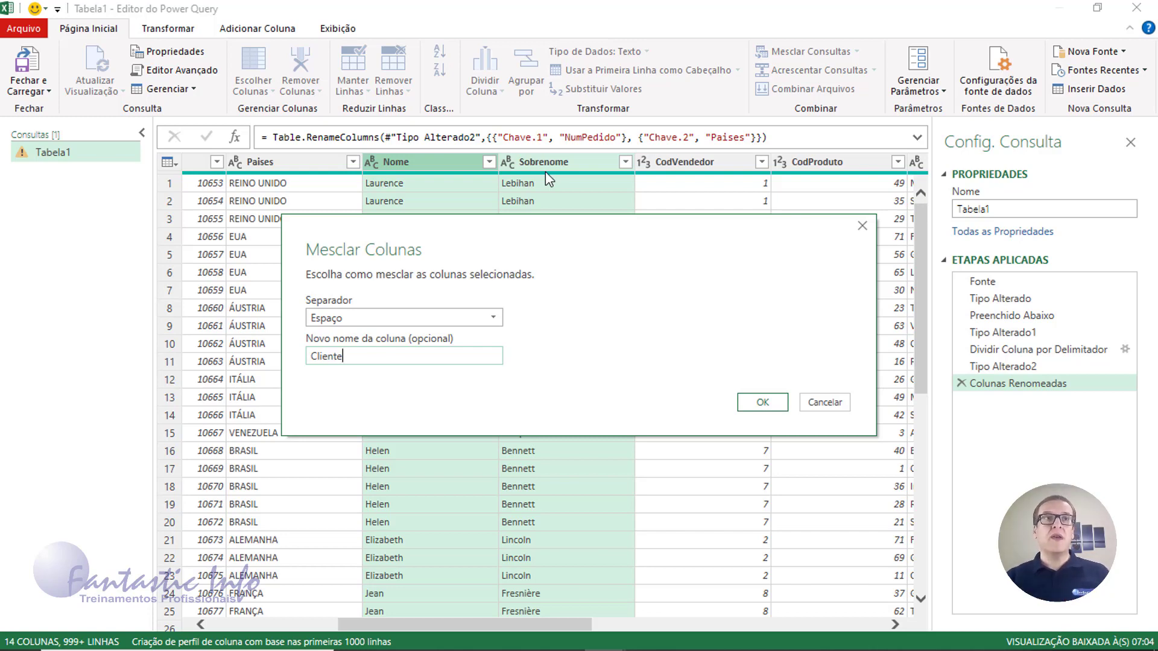
click(776, 402)
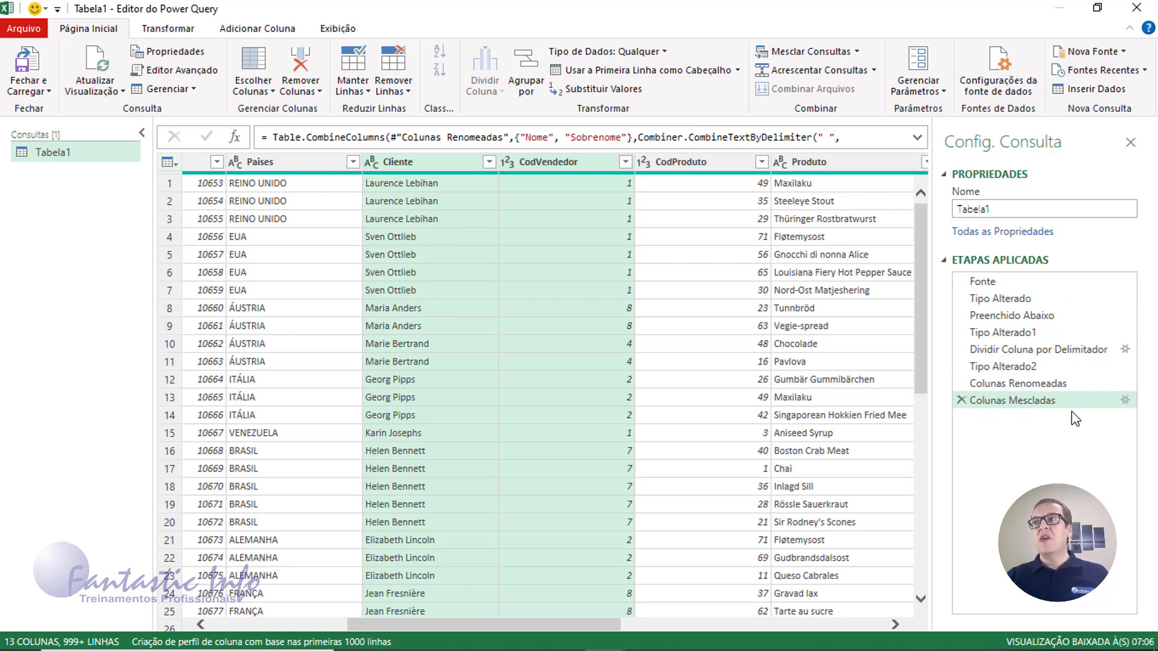
click(1125, 400)
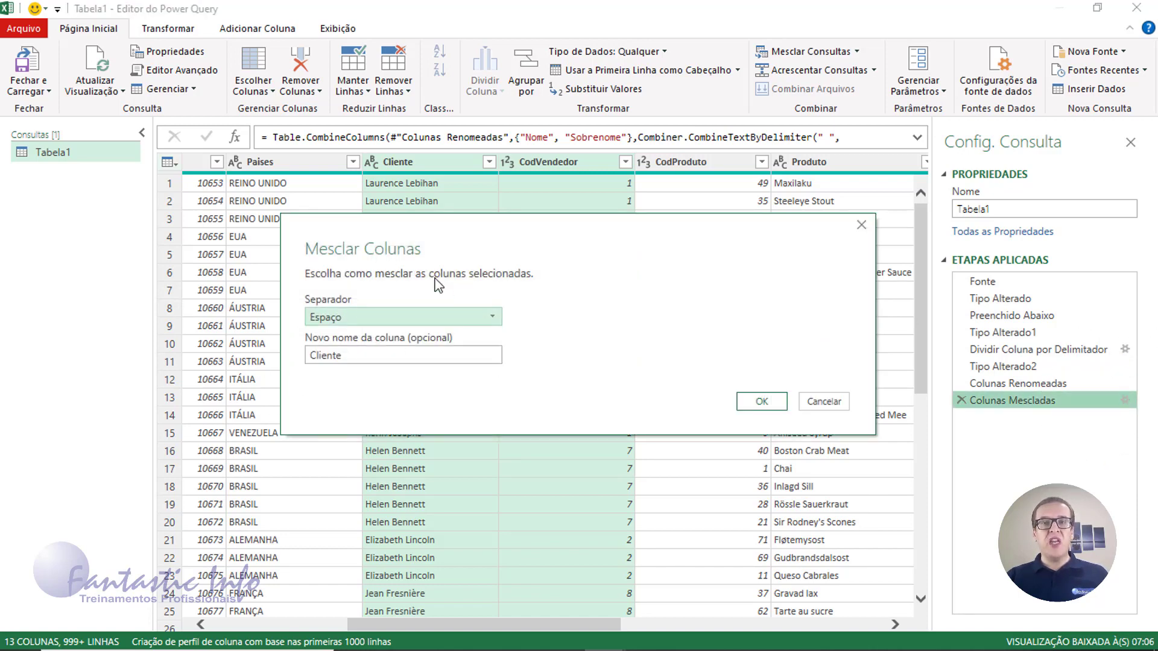
click(762, 402)
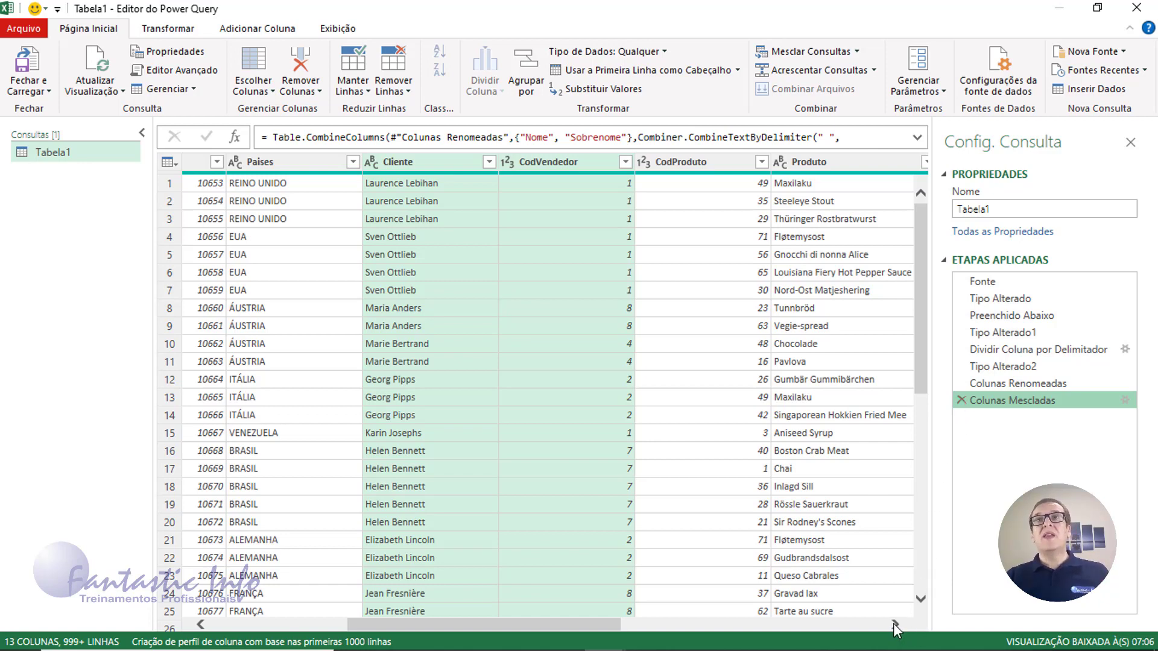
drag(895, 625, 895, 625)
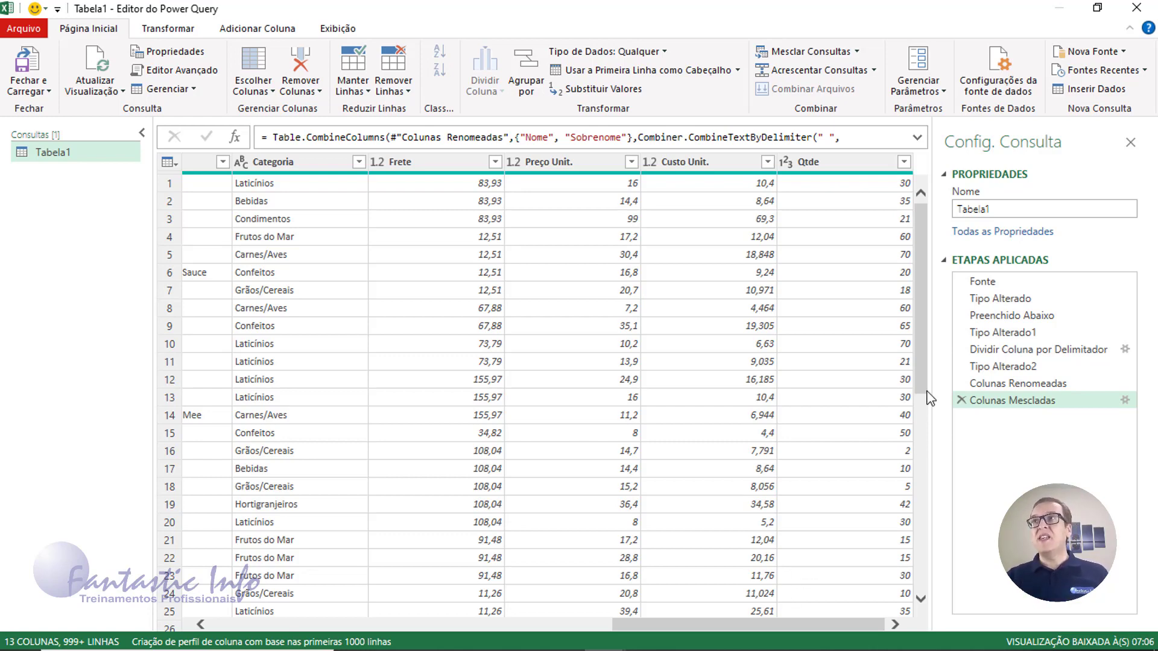
Change the query name from Tabela1 to Vendas in Query Settings
click(991, 208)
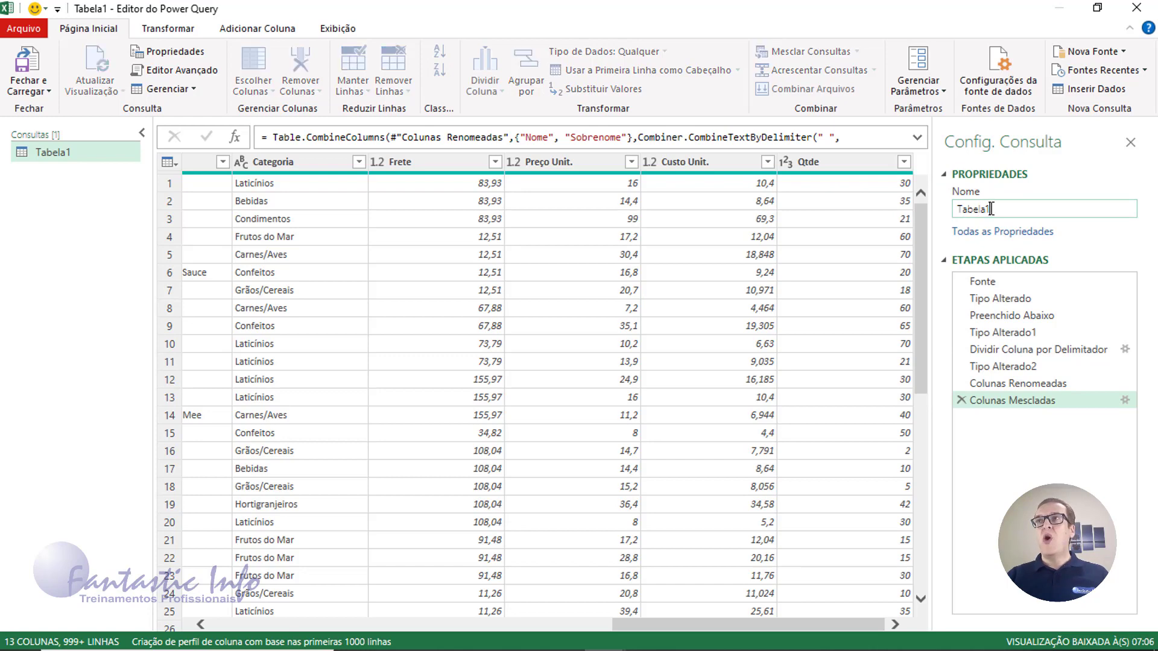
double_click(991, 209)
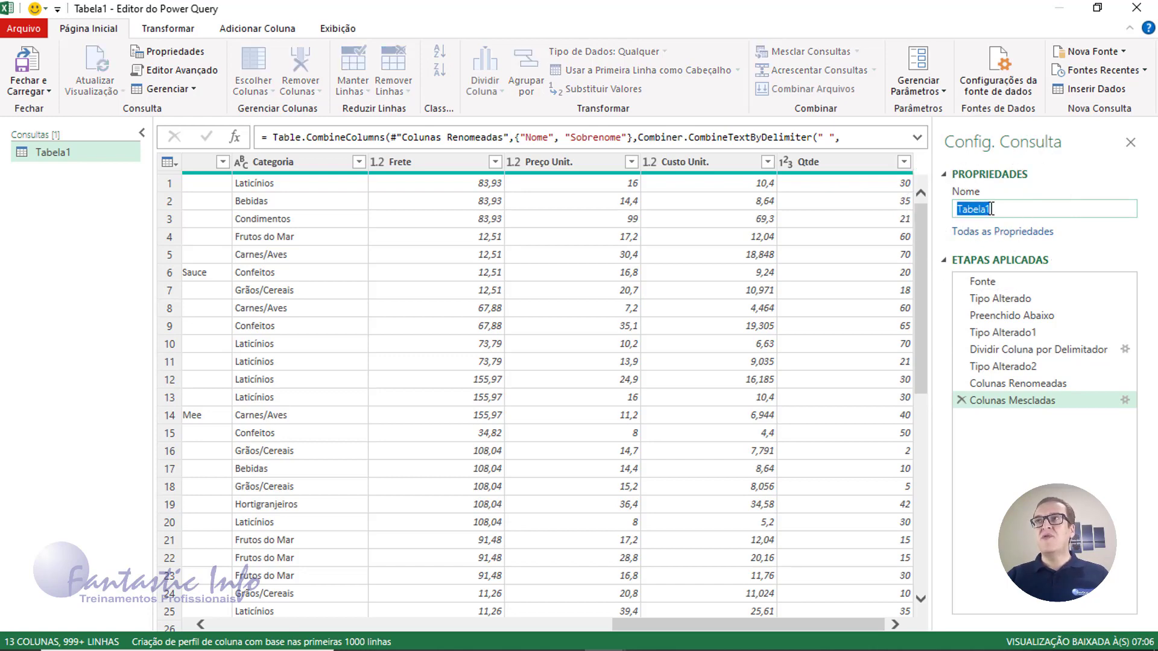
key(BackSpace)
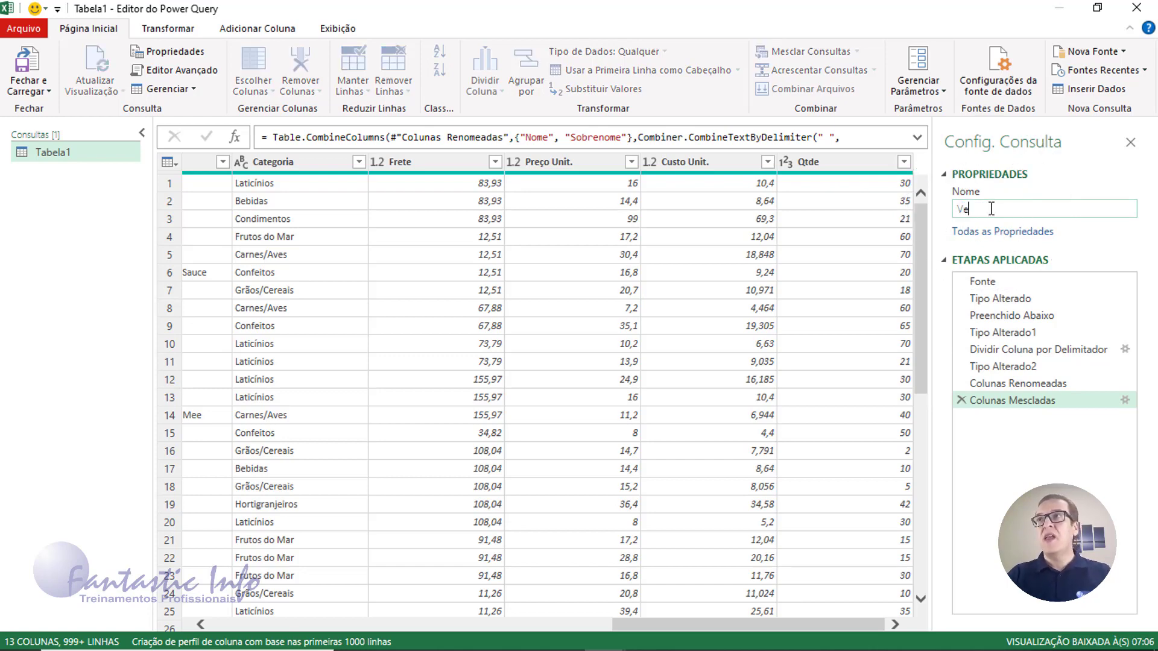
text(Vendas)
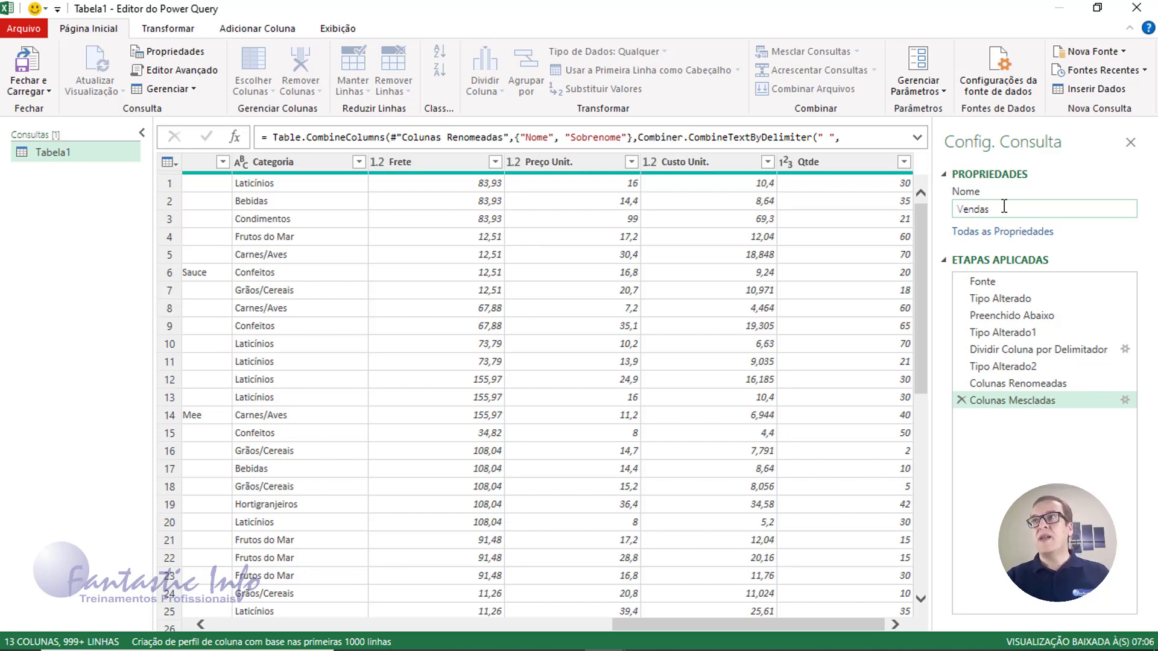
key(Return)
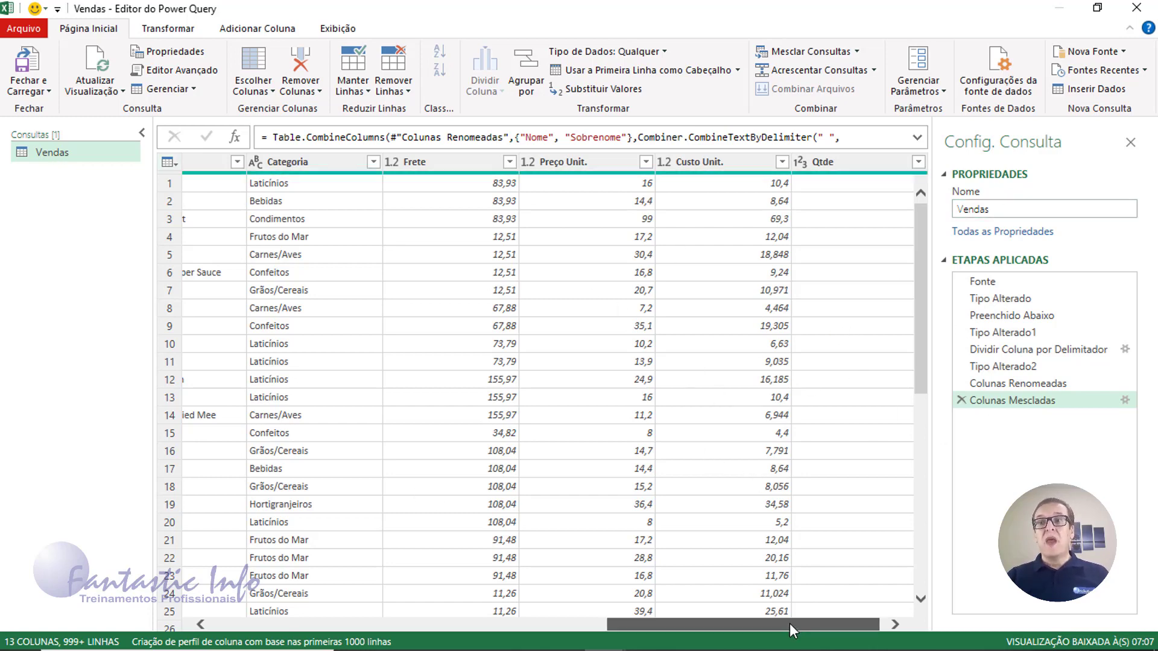
Scroll back to the start of the table and select the CodVendedor column
drag(790, 624, 650, 615)
drag(606, 614, 569, 614)
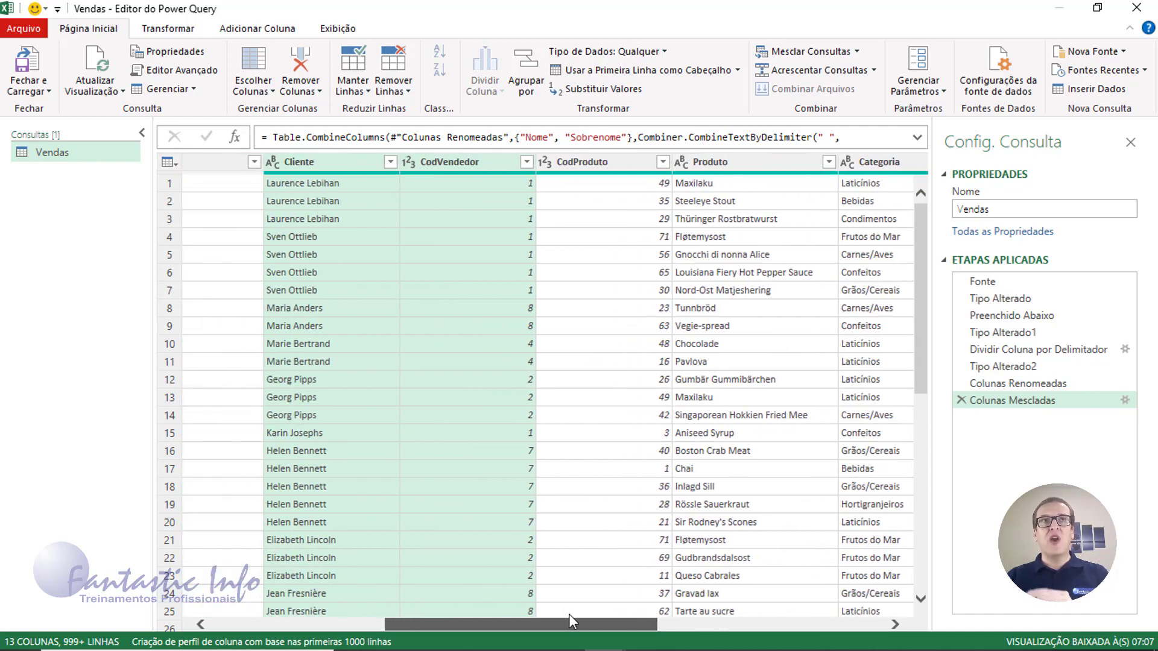
click(439, 171)
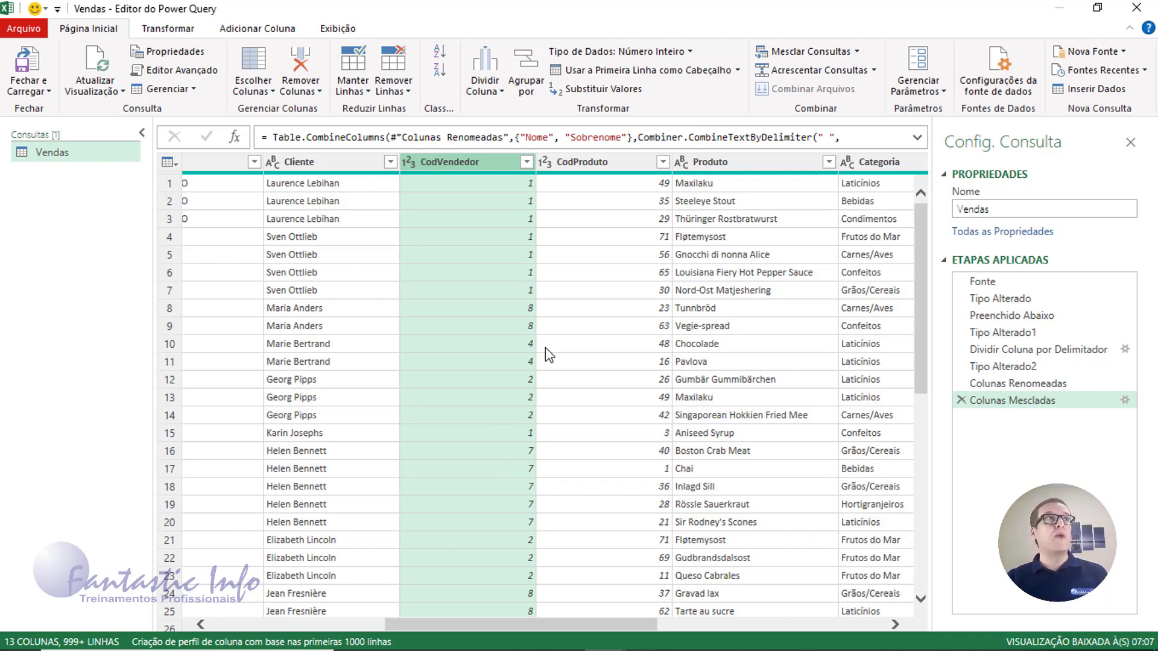
click(49, 94)
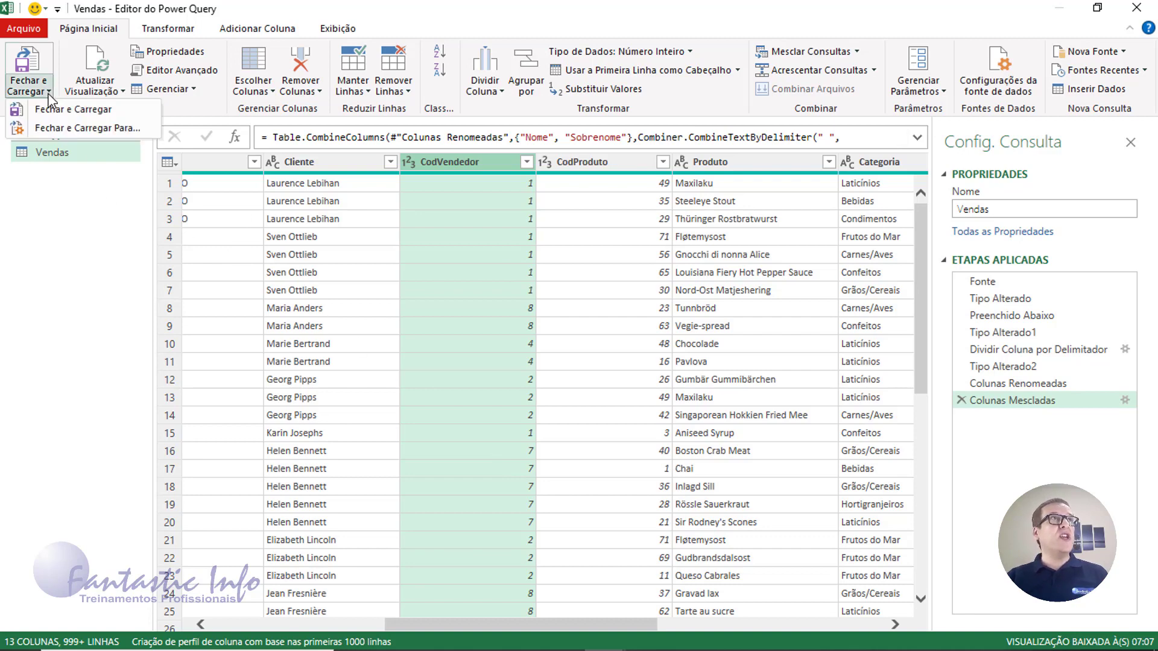
Load the Vendas query via Fechar e Carregar Para with Apenas Criar Conexão
click(79, 131)
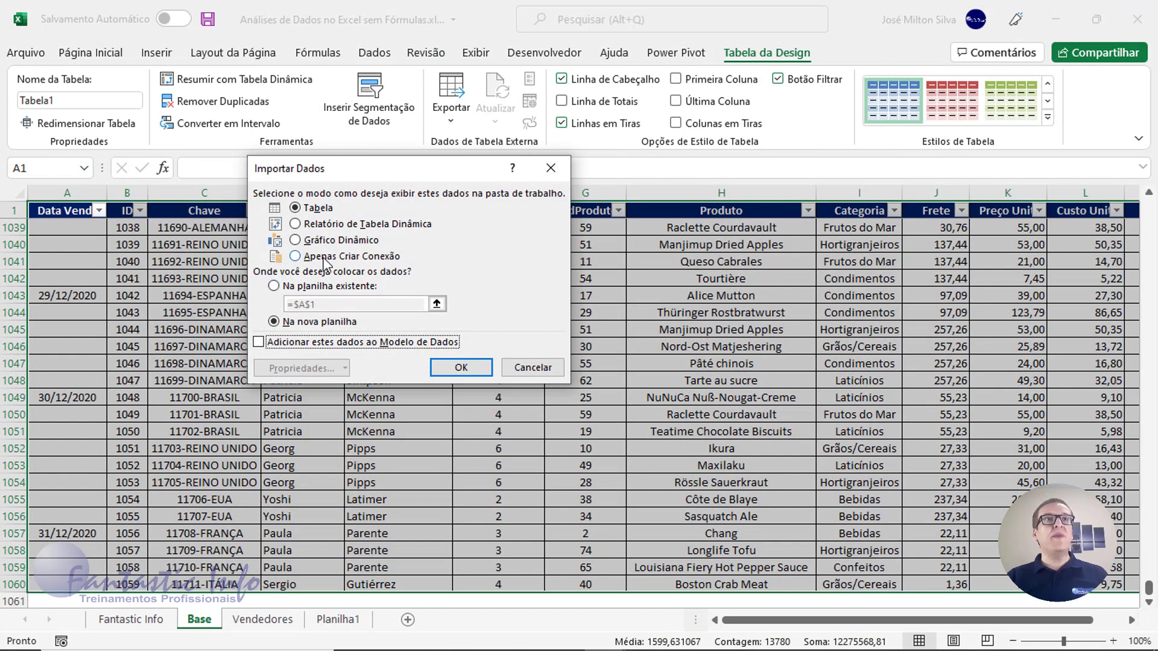
click(324, 259)
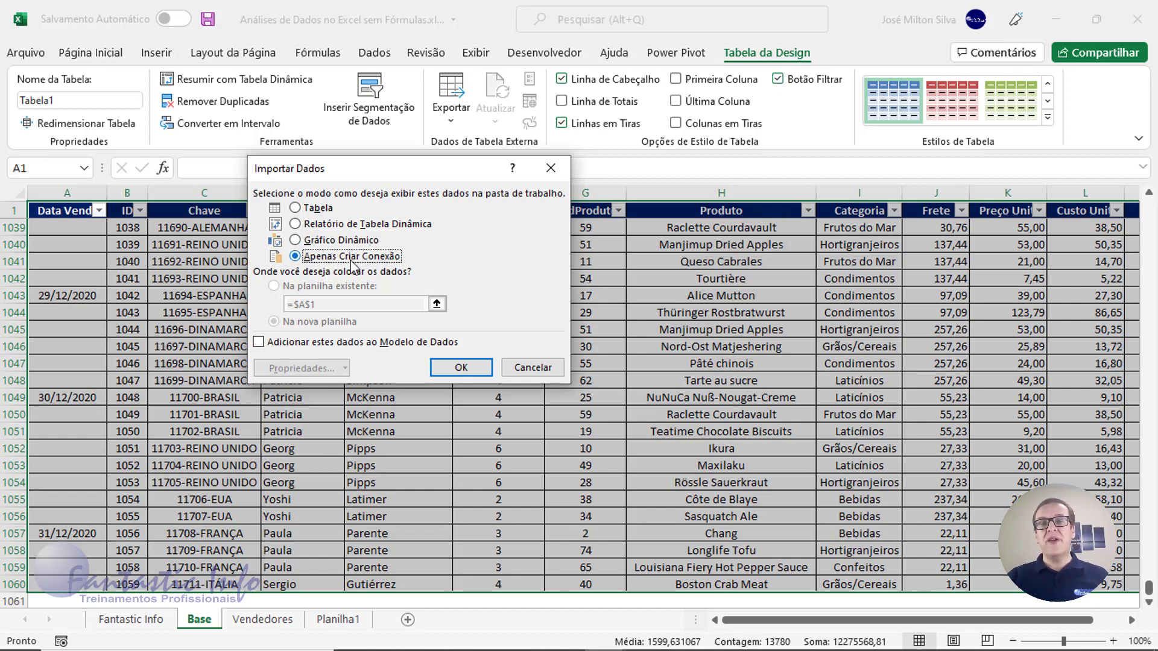
click(473, 368)
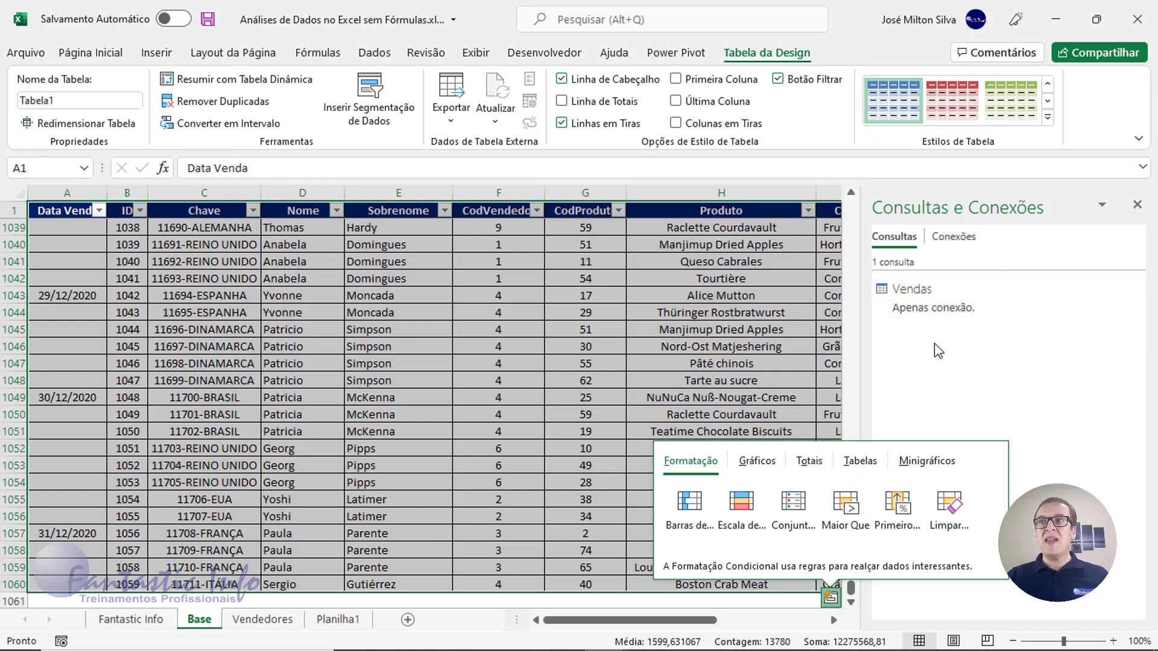
double_click(286, 261)
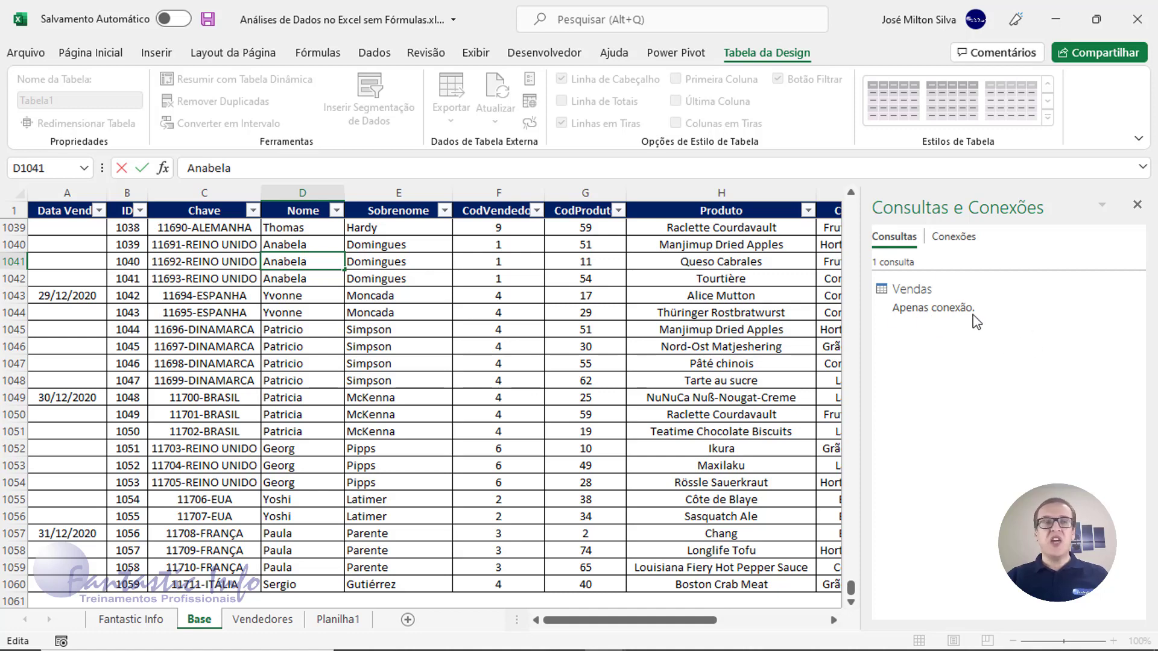
Create a query from the Vendedores sheet range A1:B10, keeping headers
click(262, 619)
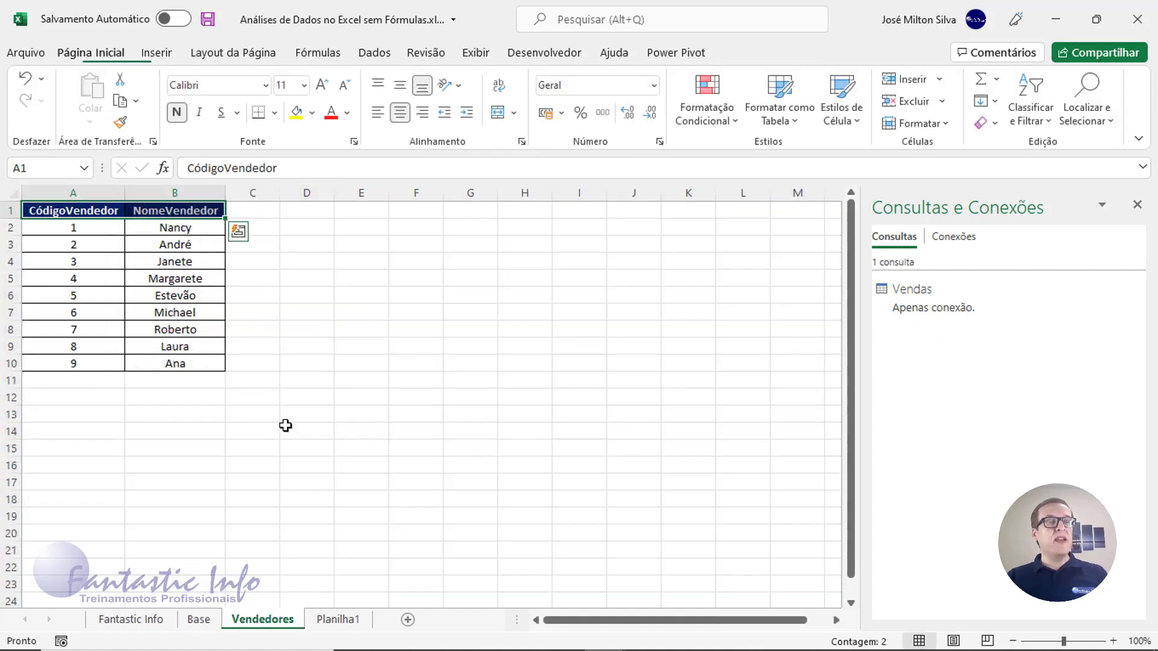
click(65, 211)
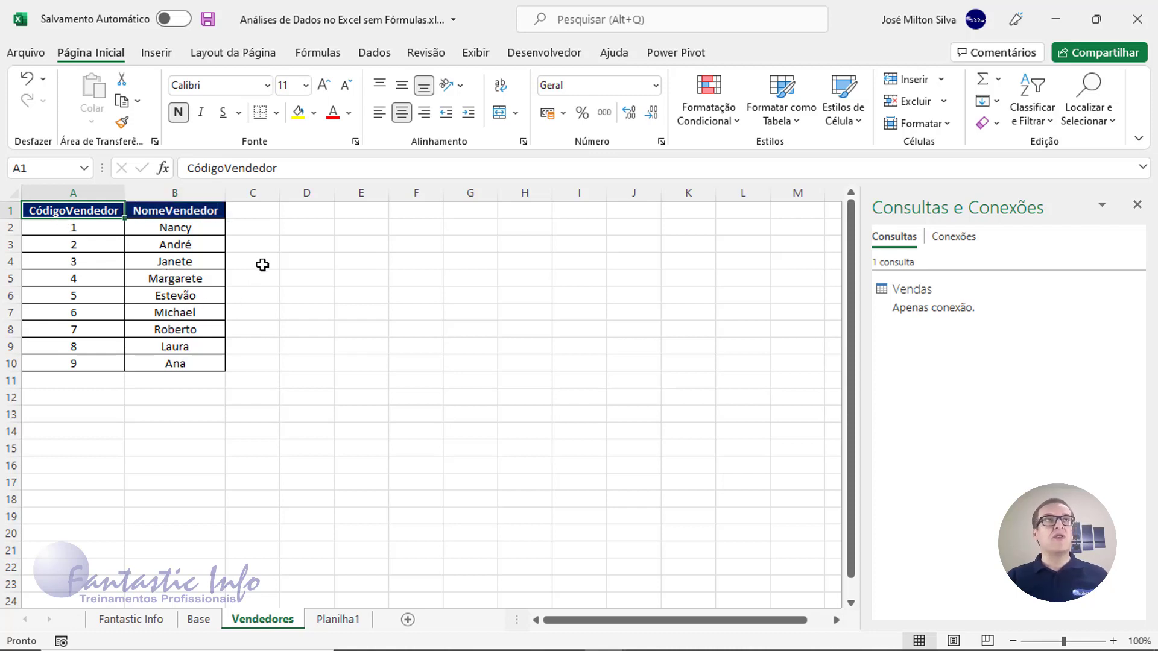
key(ctrl)
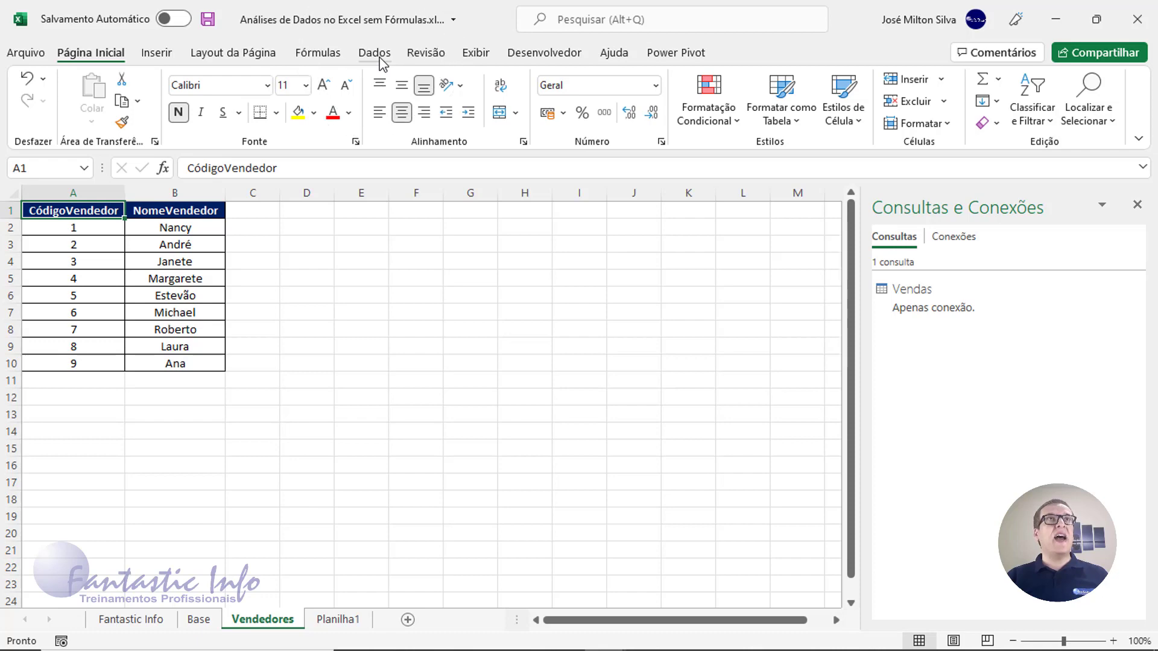
click(379, 54)
drag(77, 217, 181, 364)
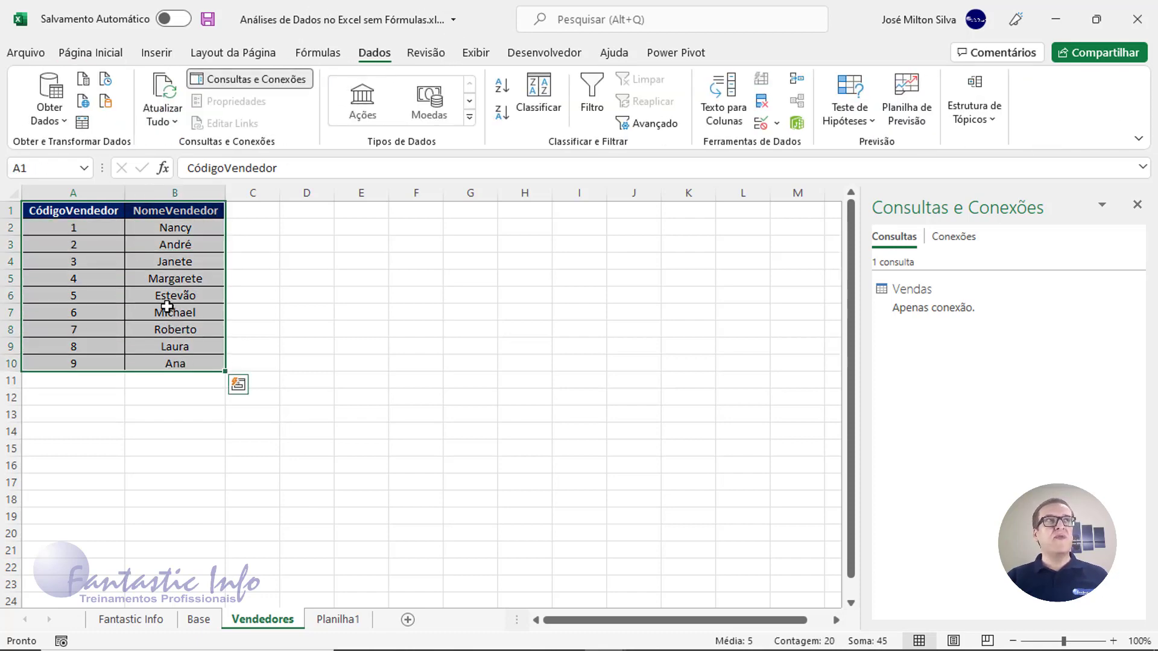
click(82, 124)
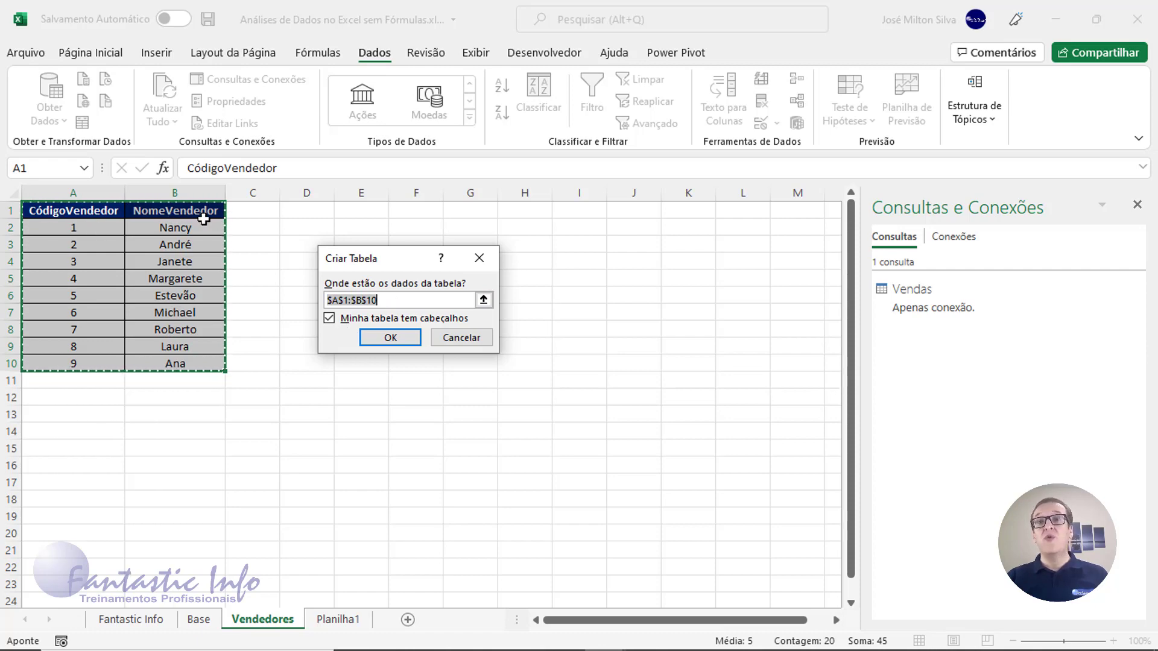
click(408, 338)
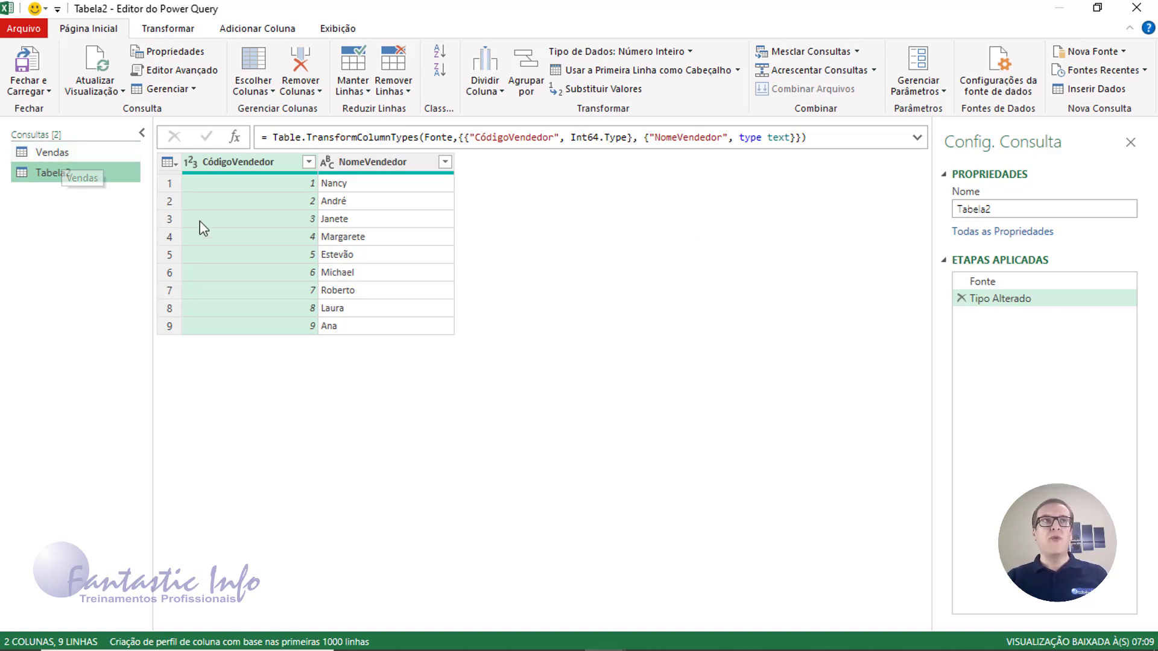
Rename the Tabela2 query to Vendedores and switch back to Vendas
double_click(1000, 209)
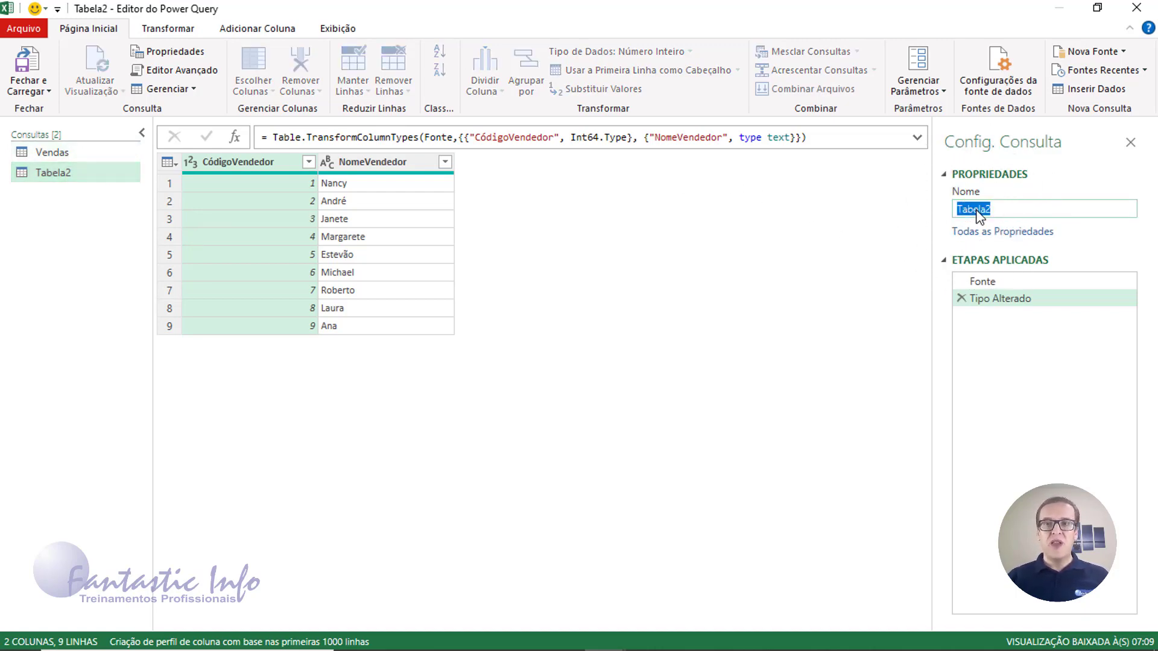
text(Ve)
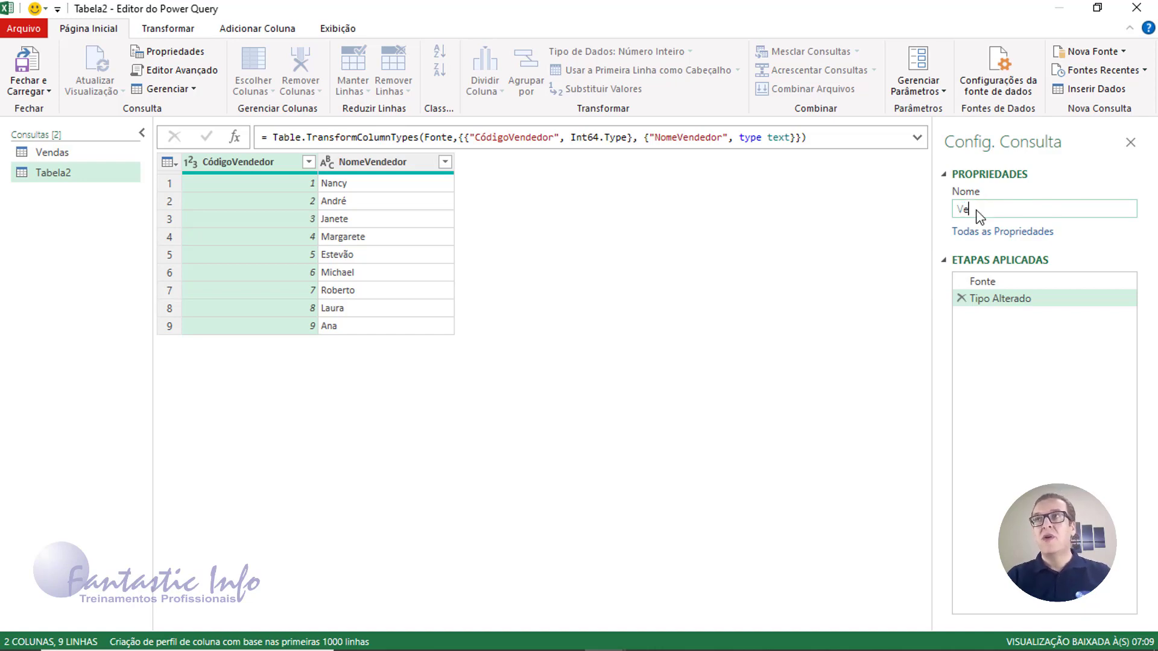
text(ndedore)
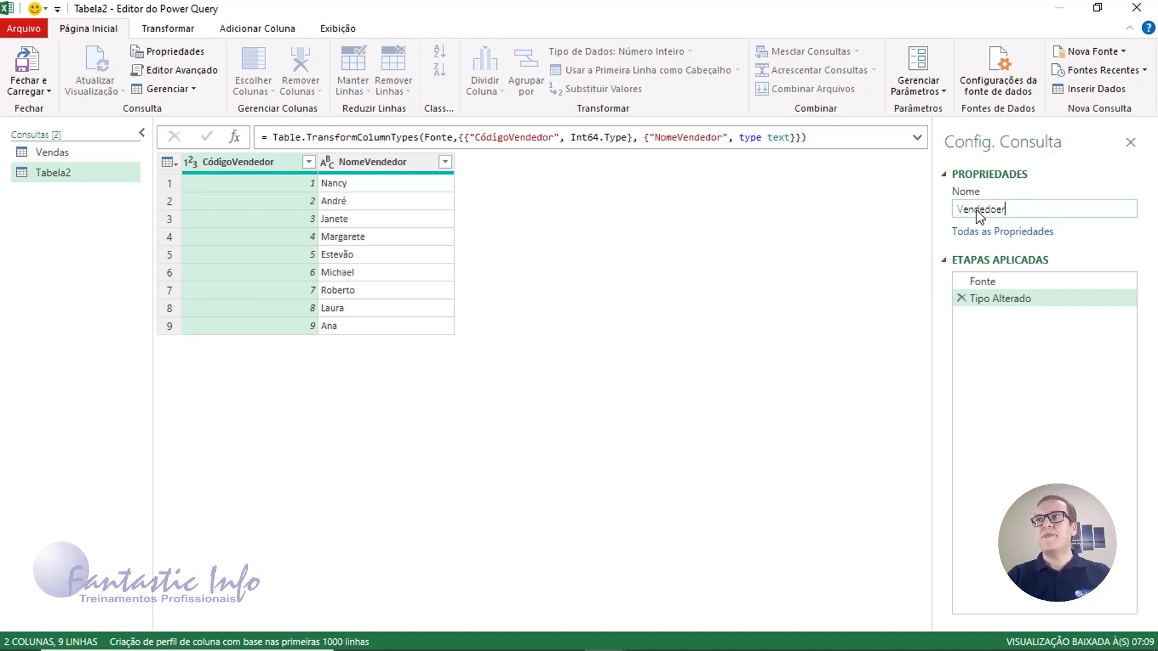
text(s)
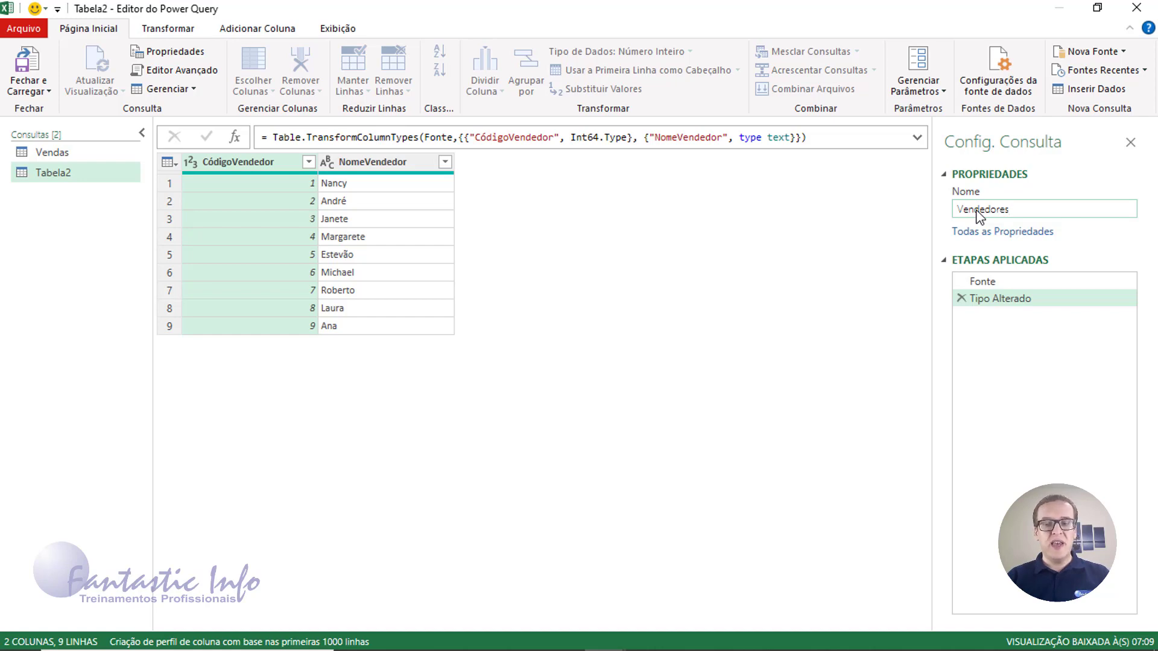
key(Return)
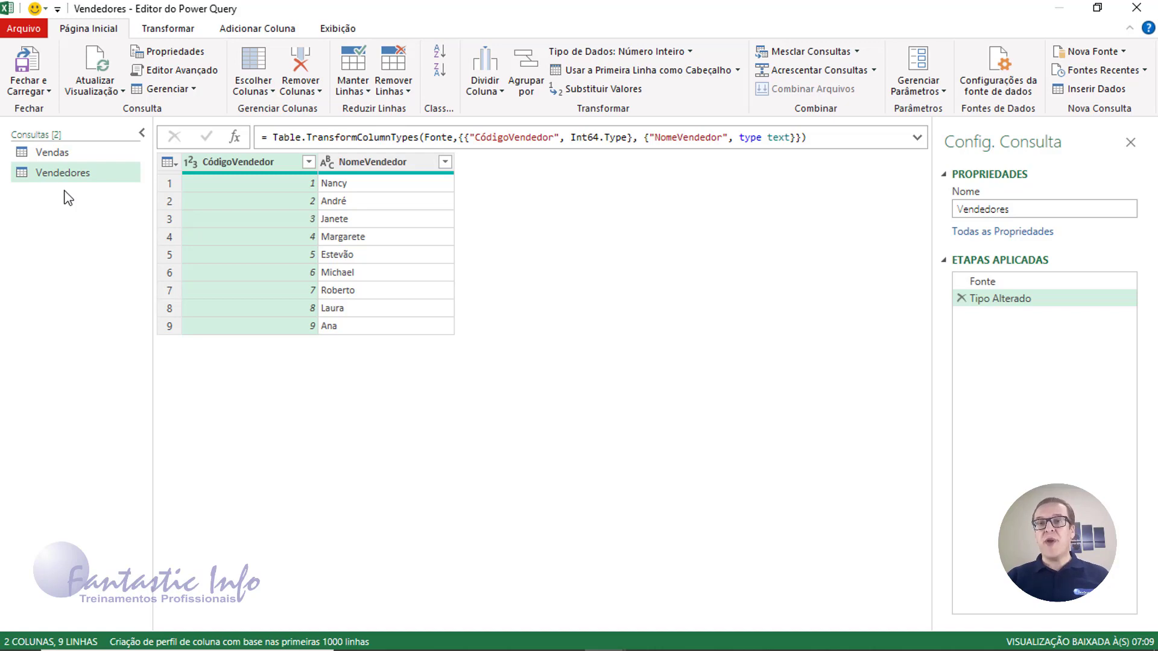
click(68, 154)
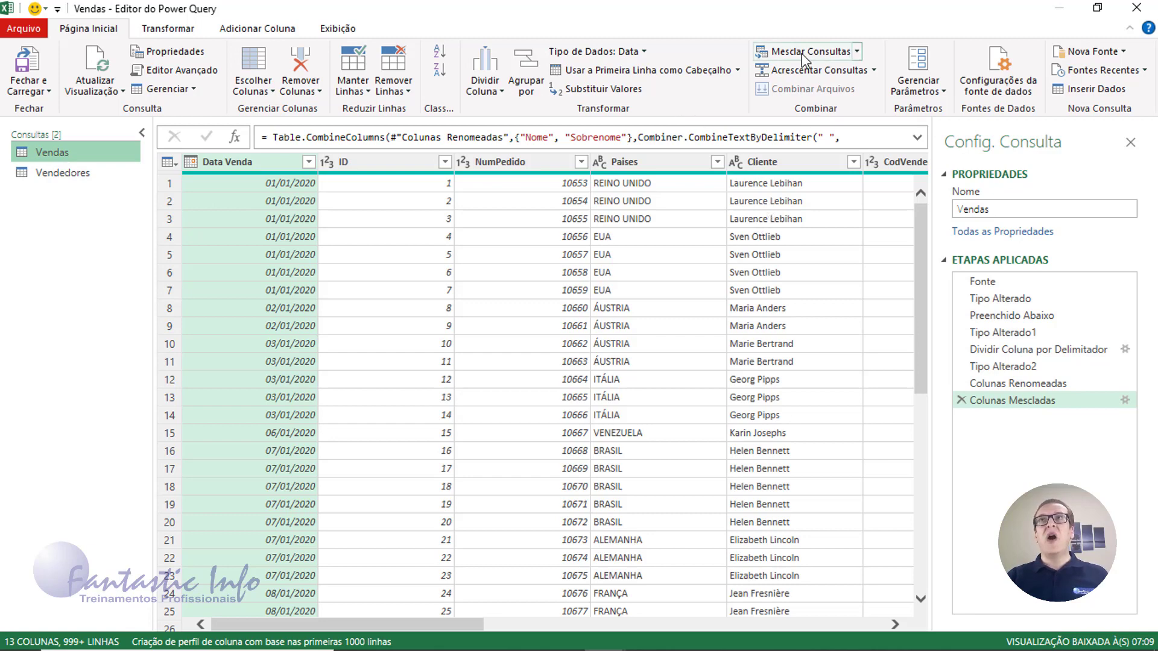
Open Mesclar Consultas from the Combinar group with Vendas as the first table
click(857, 53)
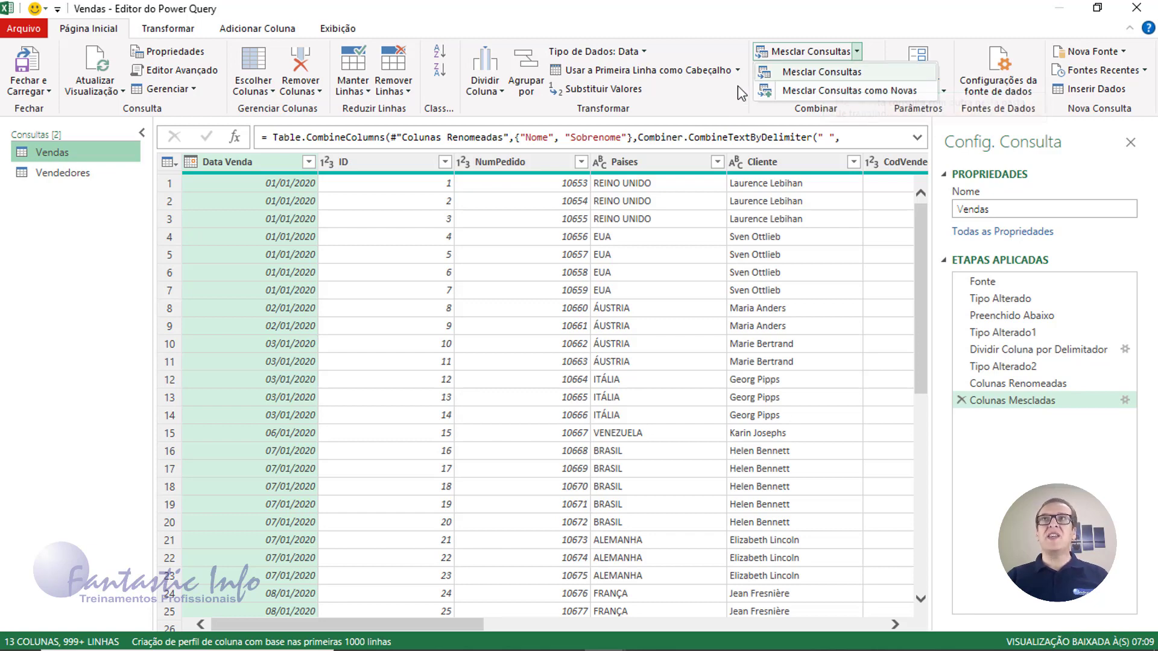
click(728, 102)
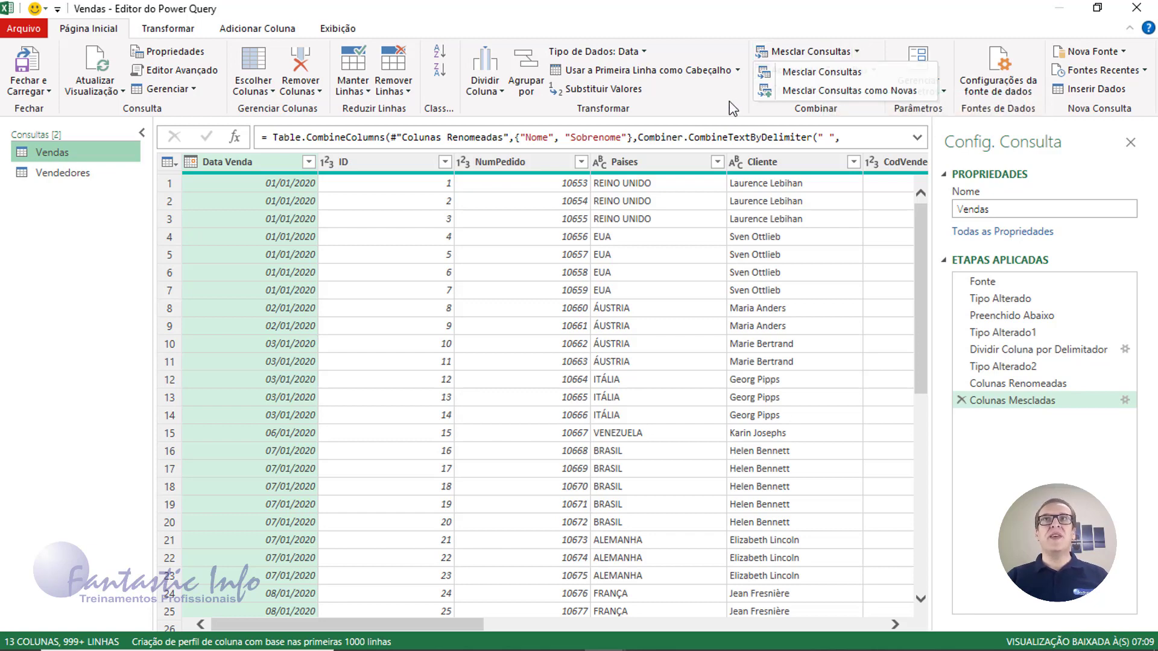
click(815, 111)
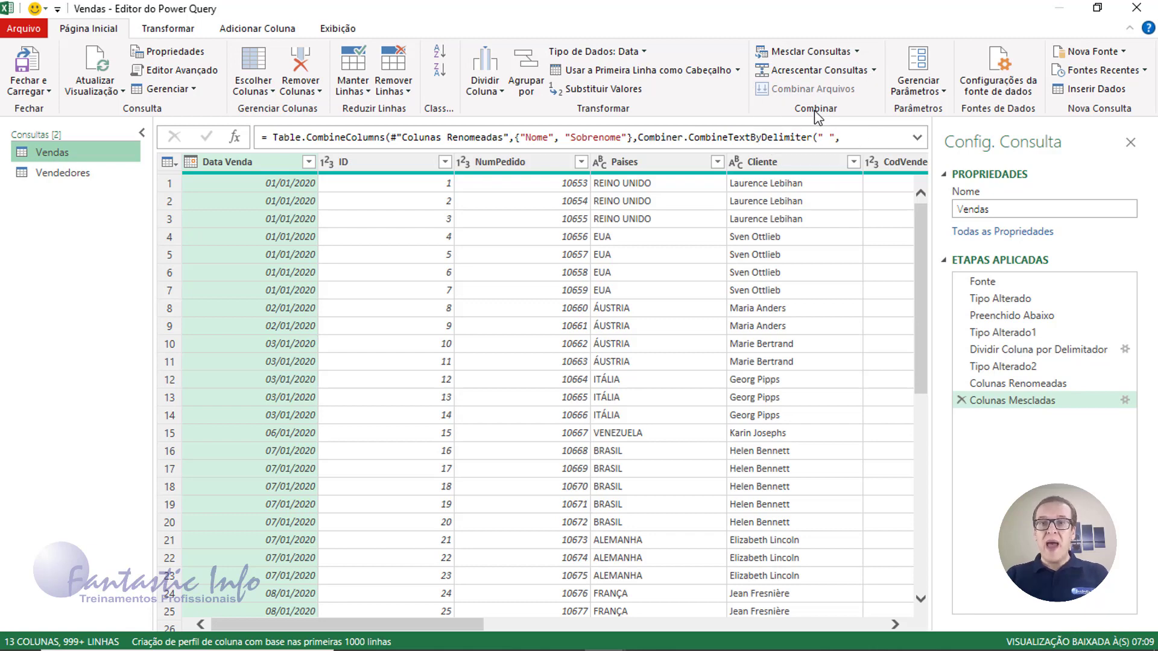
click(803, 56)
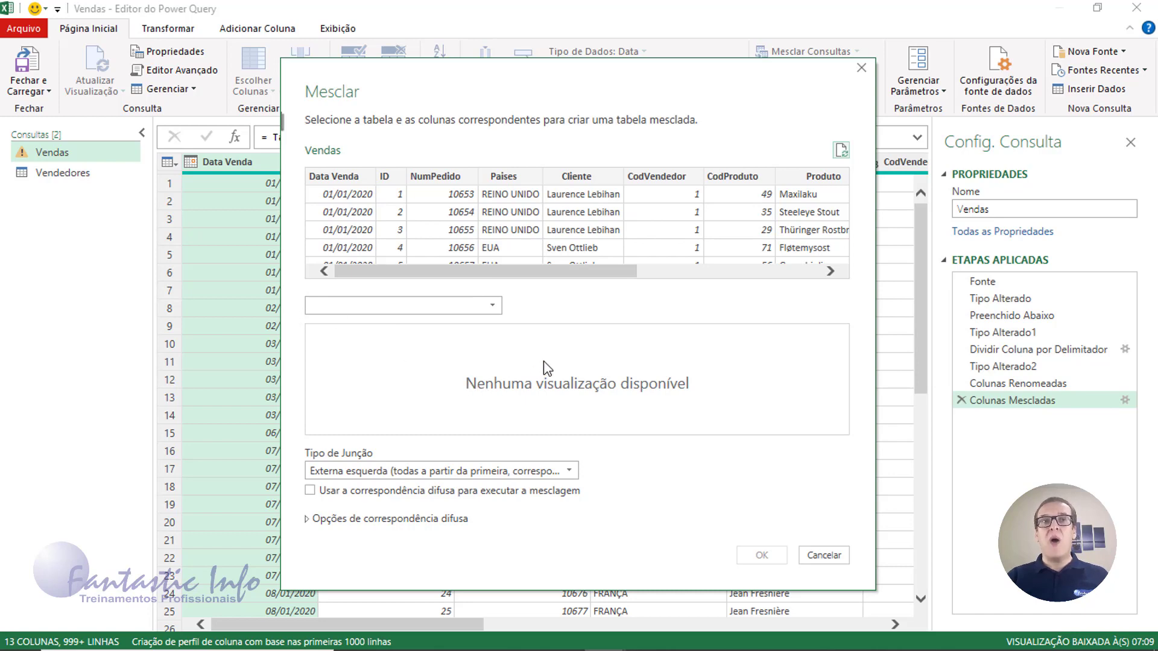
Merge Vendas with Vendedores, matching CodVendedor to CódigoVendedor
click(493, 308)
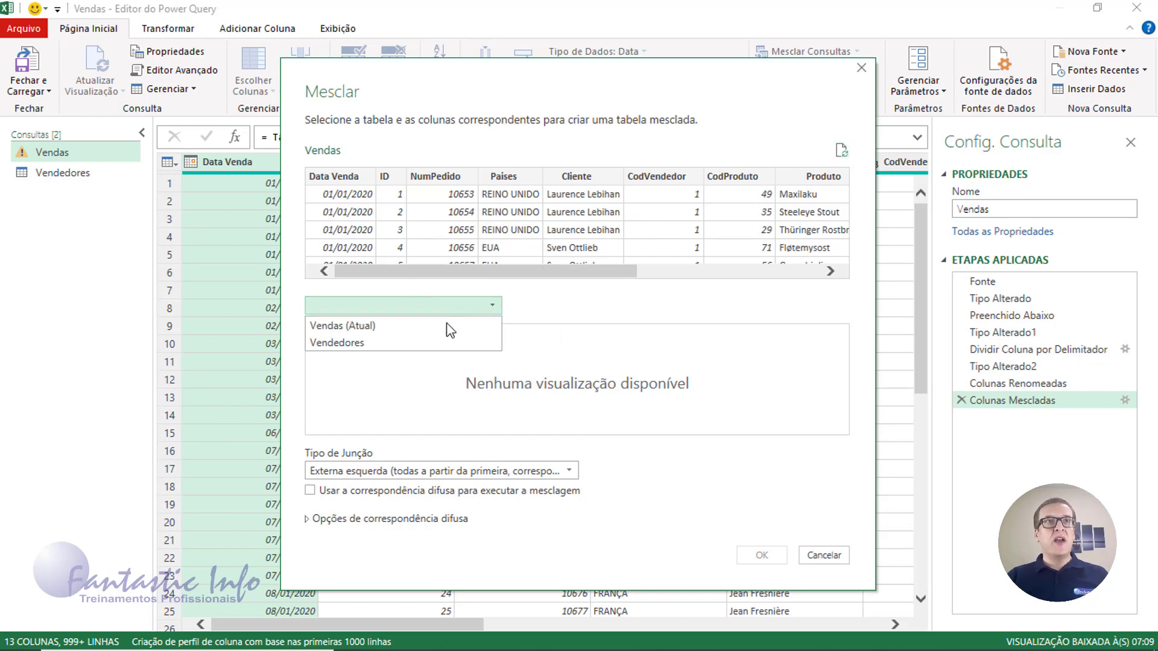
click(359, 348)
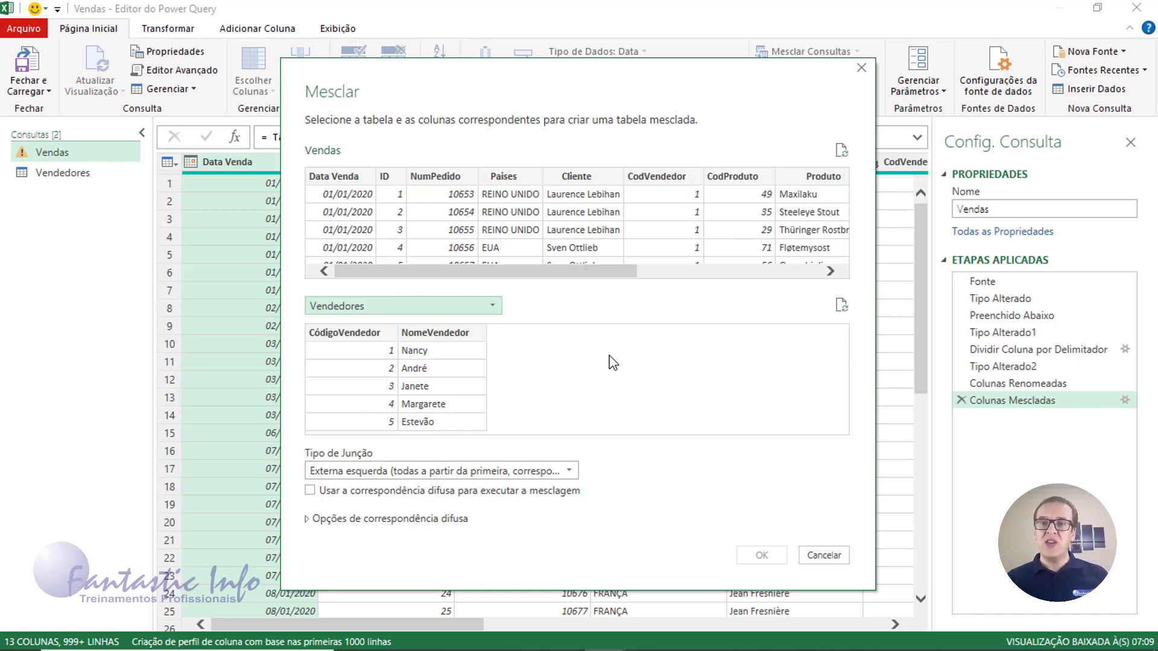
click(667, 177)
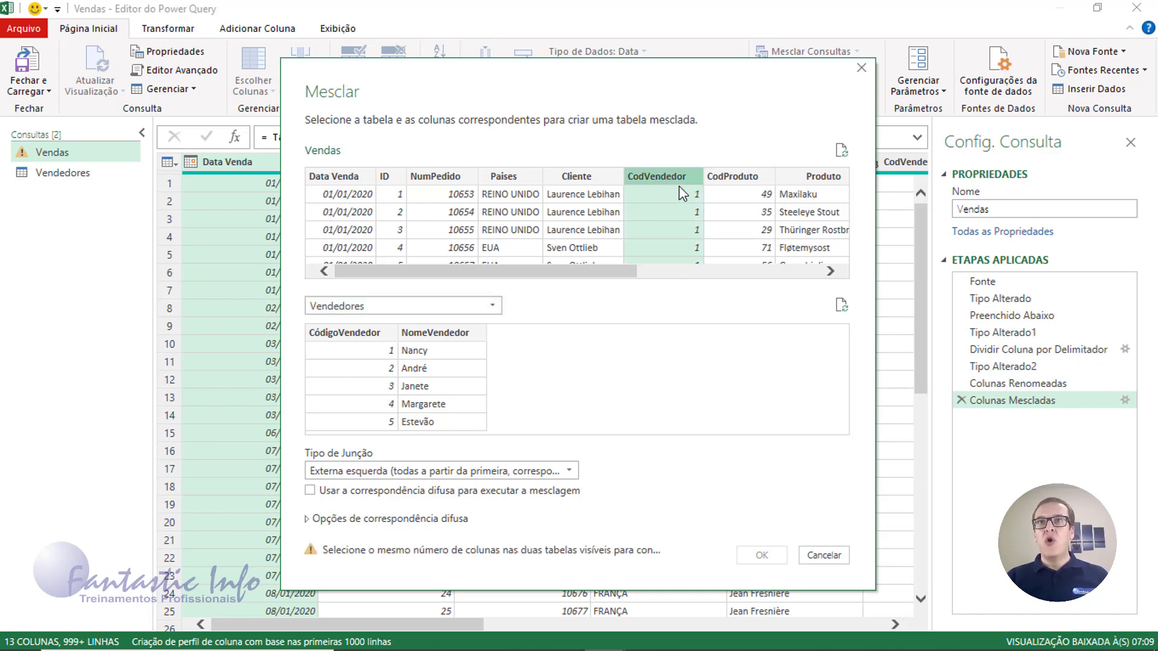
click(332, 342)
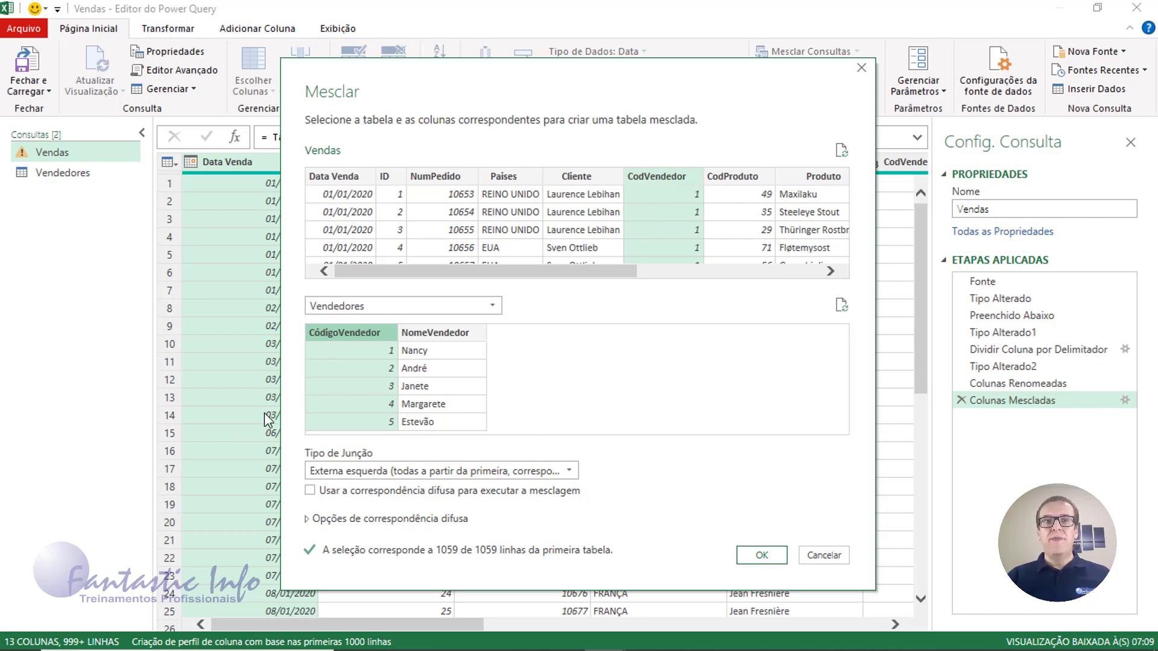
click(761, 554)
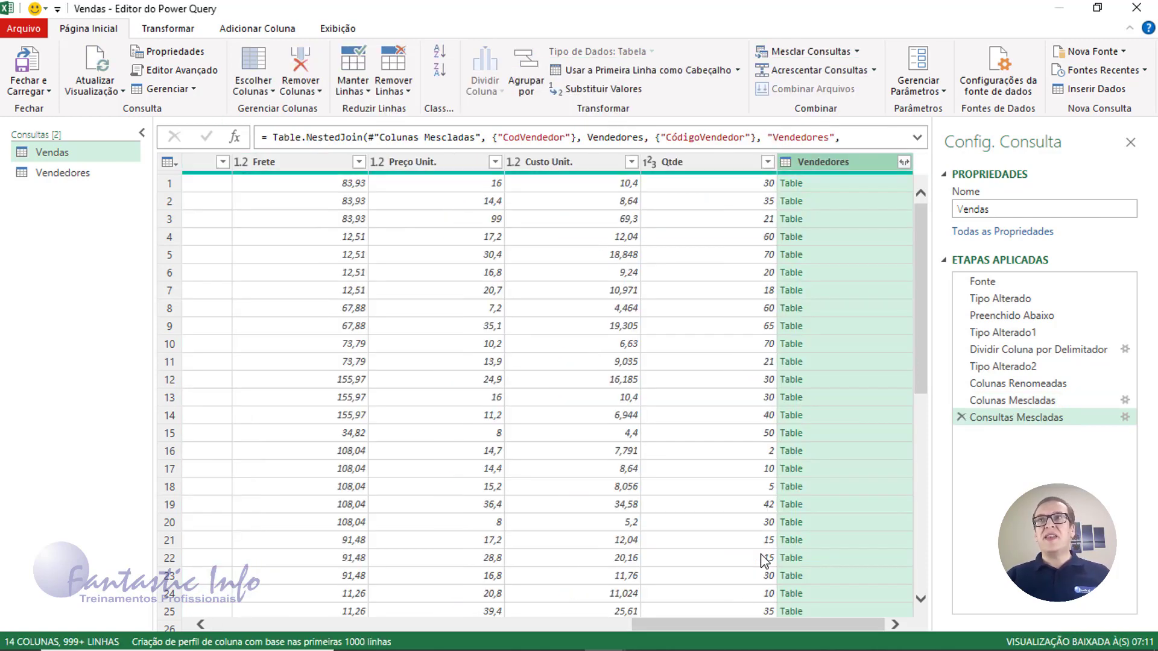
Expand the Vendedores column to NomeVendedor only, without the original-name prefix
click(835, 163)
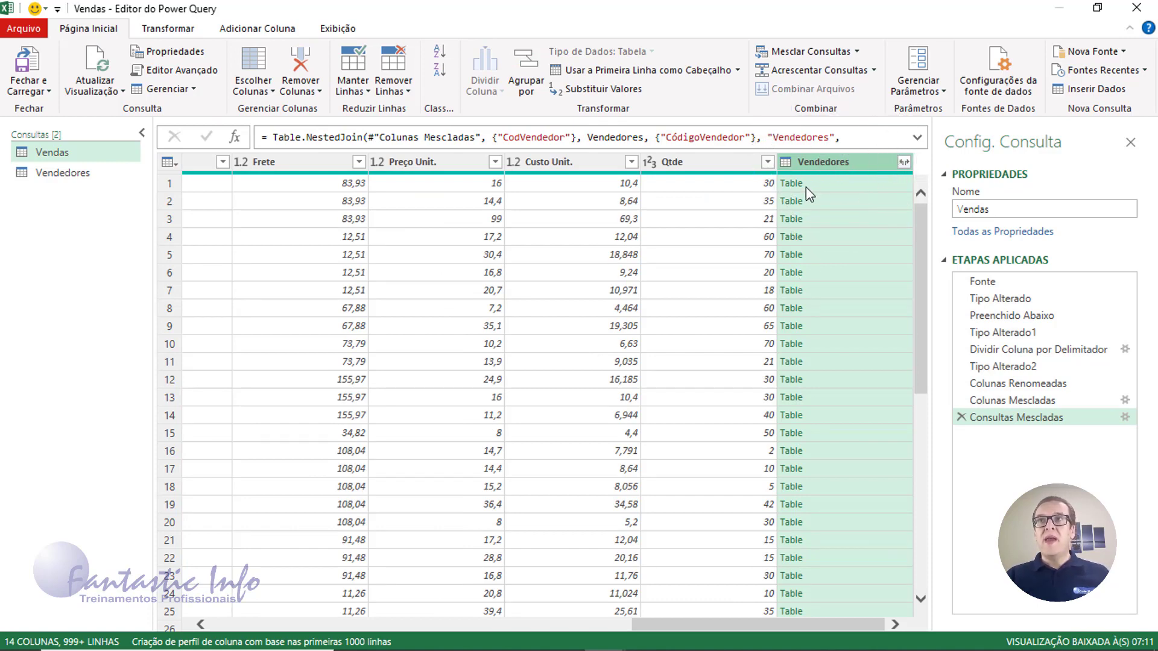
click(833, 163)
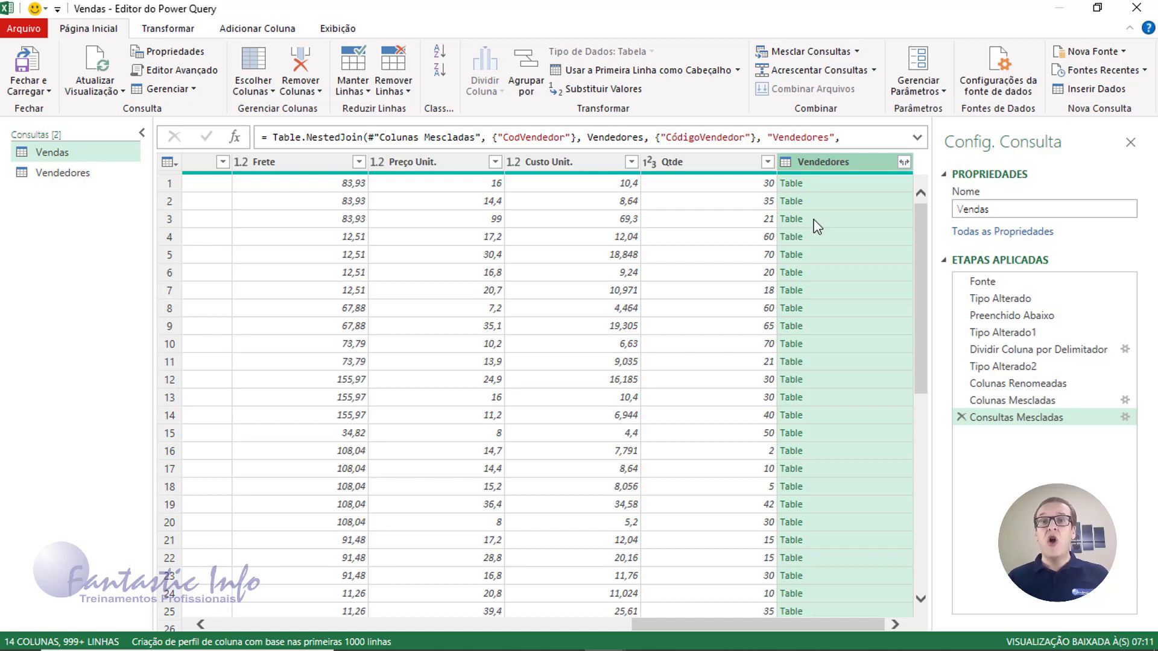
click(905, 163)
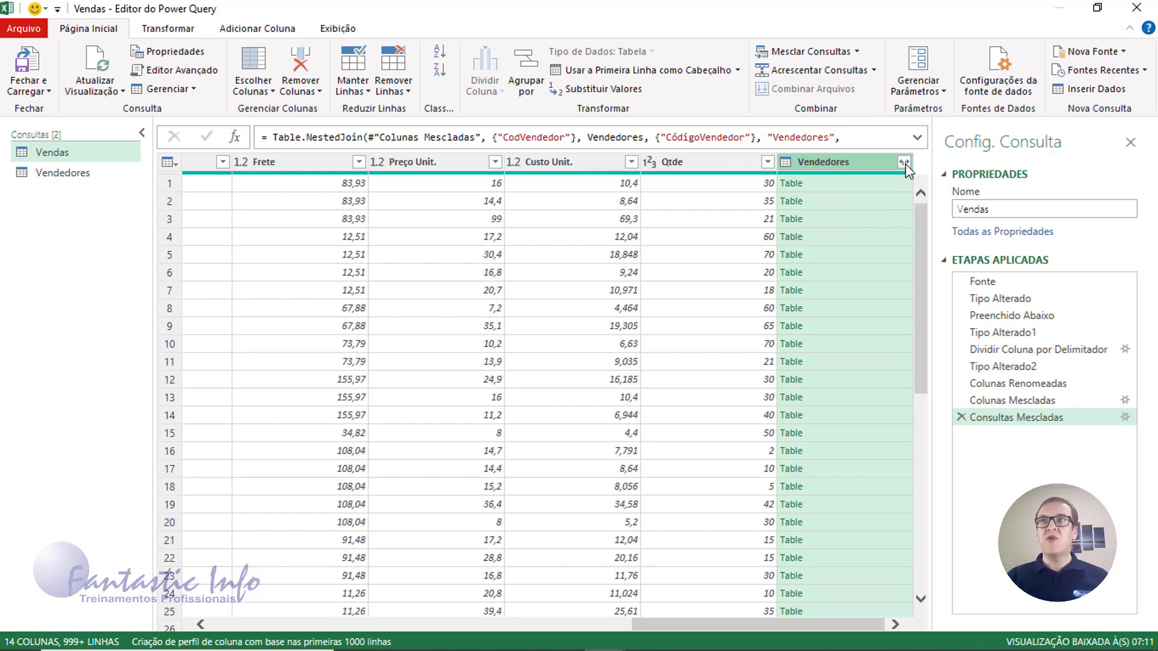
click(906, 165)
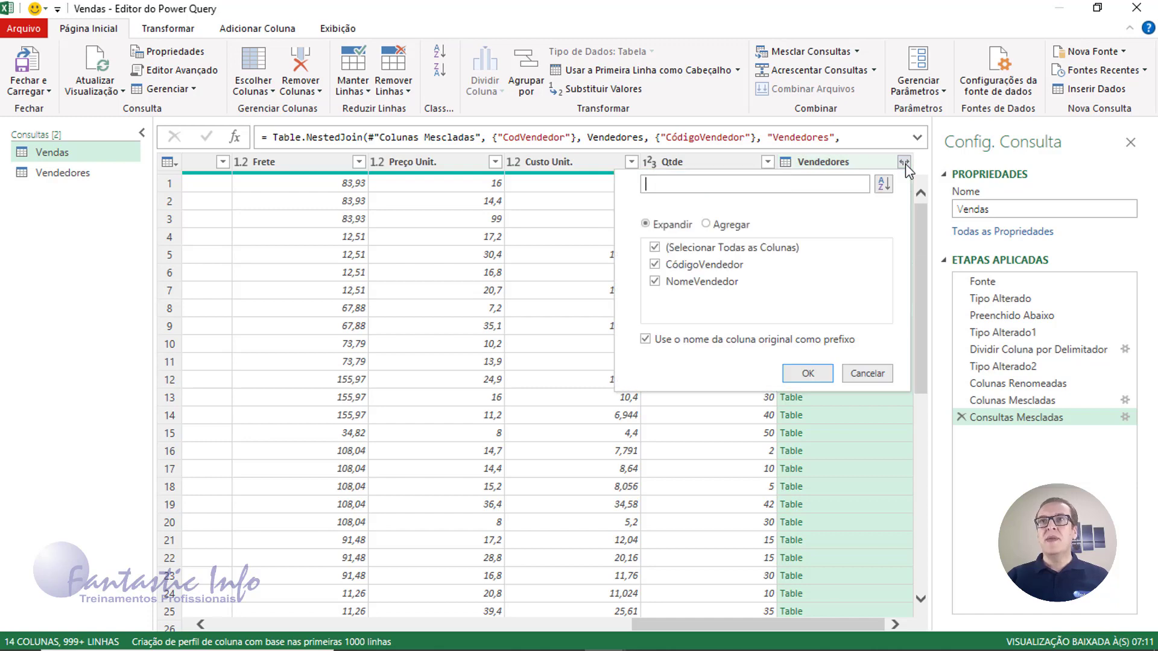
click(661, 248)
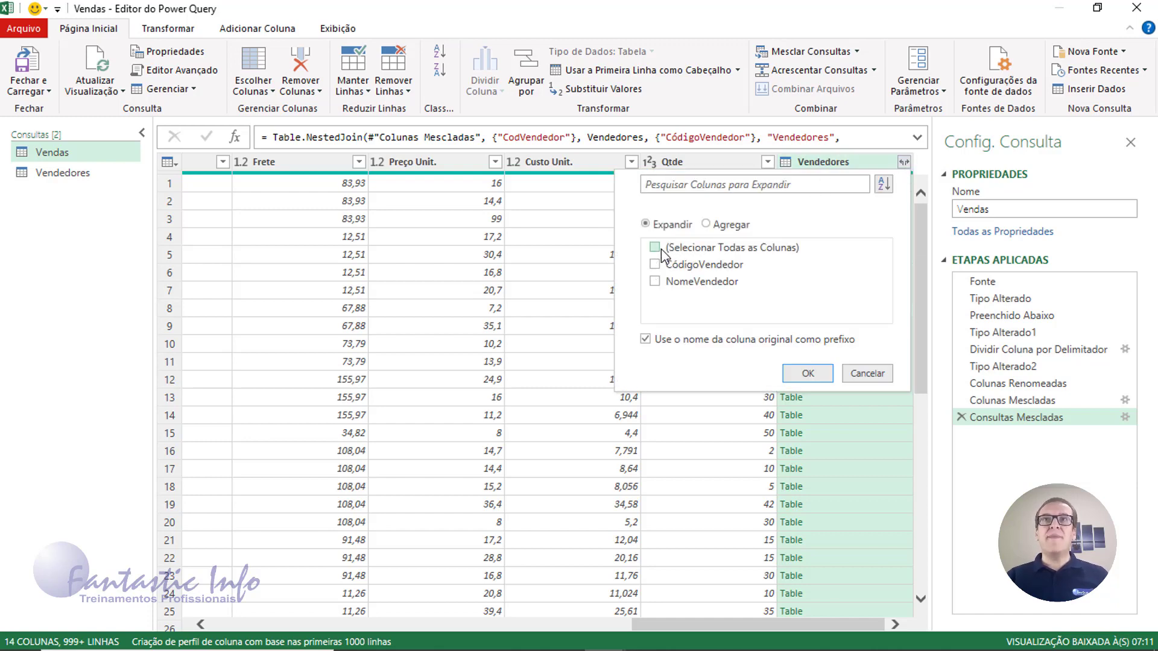
click(655, 281)
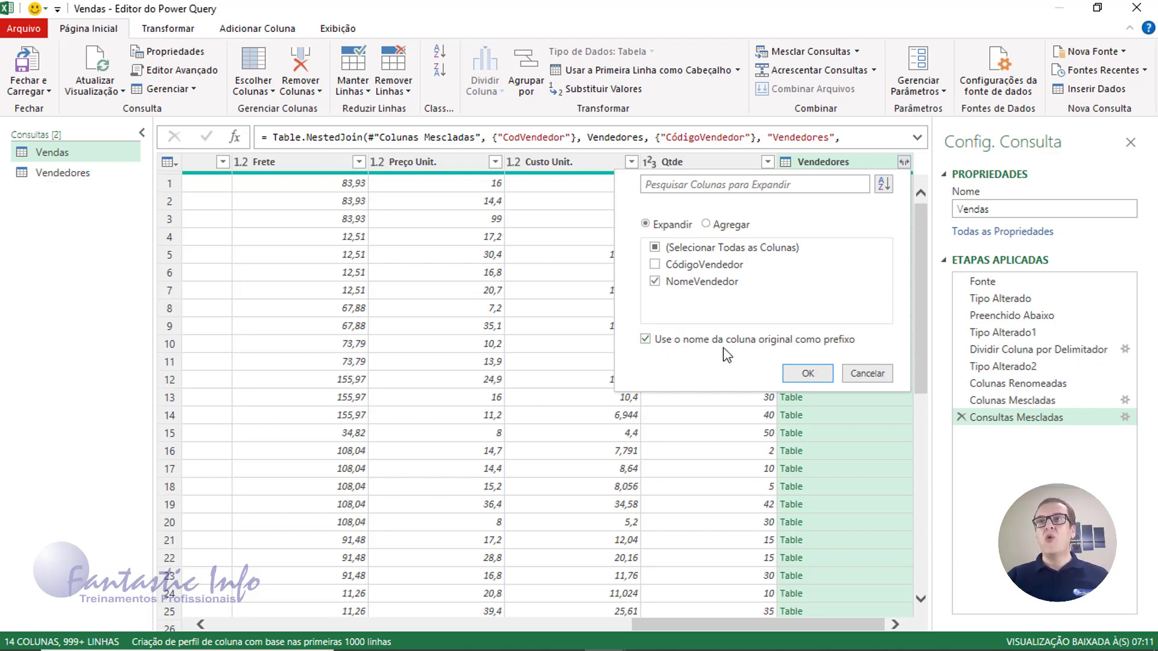
click(646, 339)
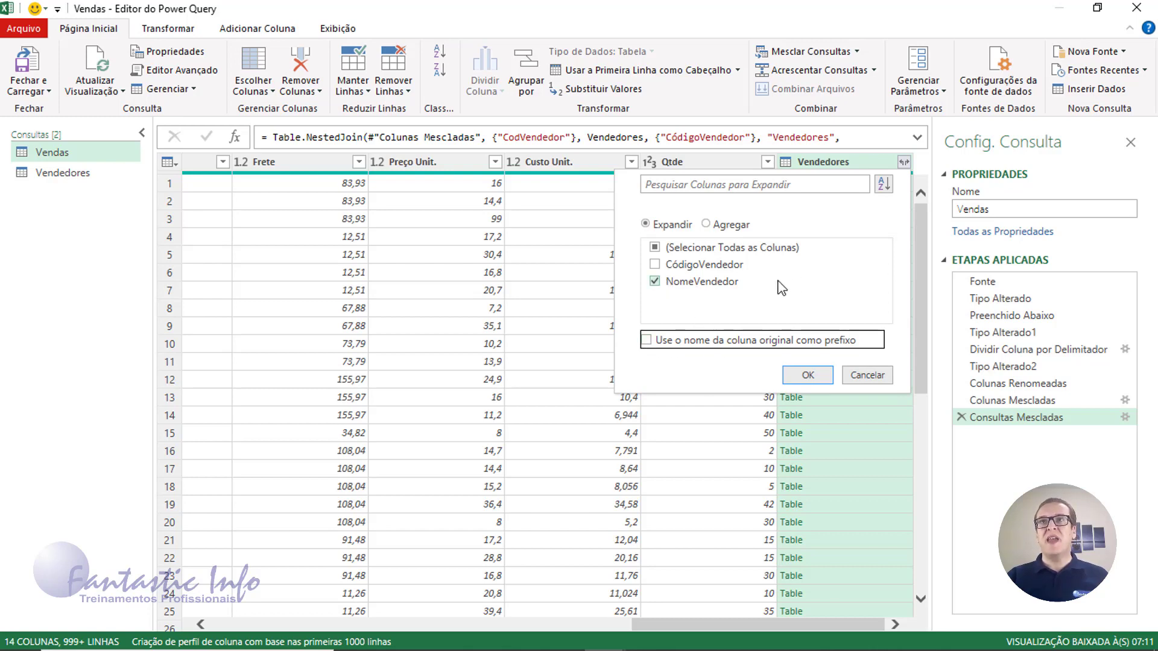
click(814, 375)
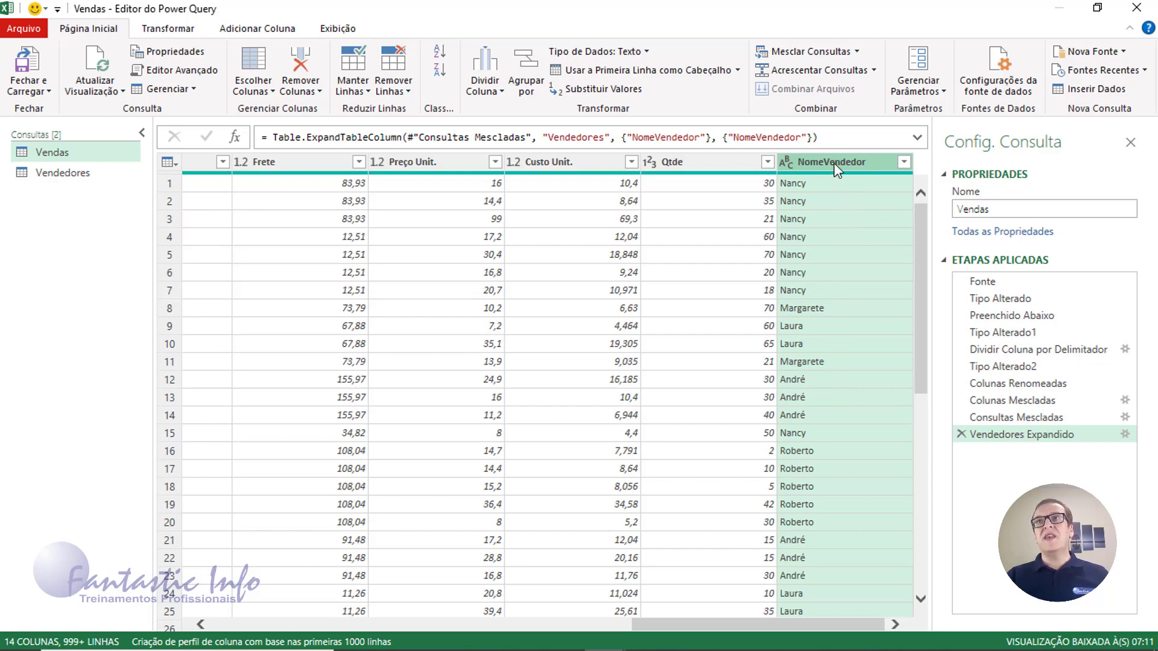
Drag the NomeVendedor column to sit right after CodVendedor
drag(837, 171, 274, 164)
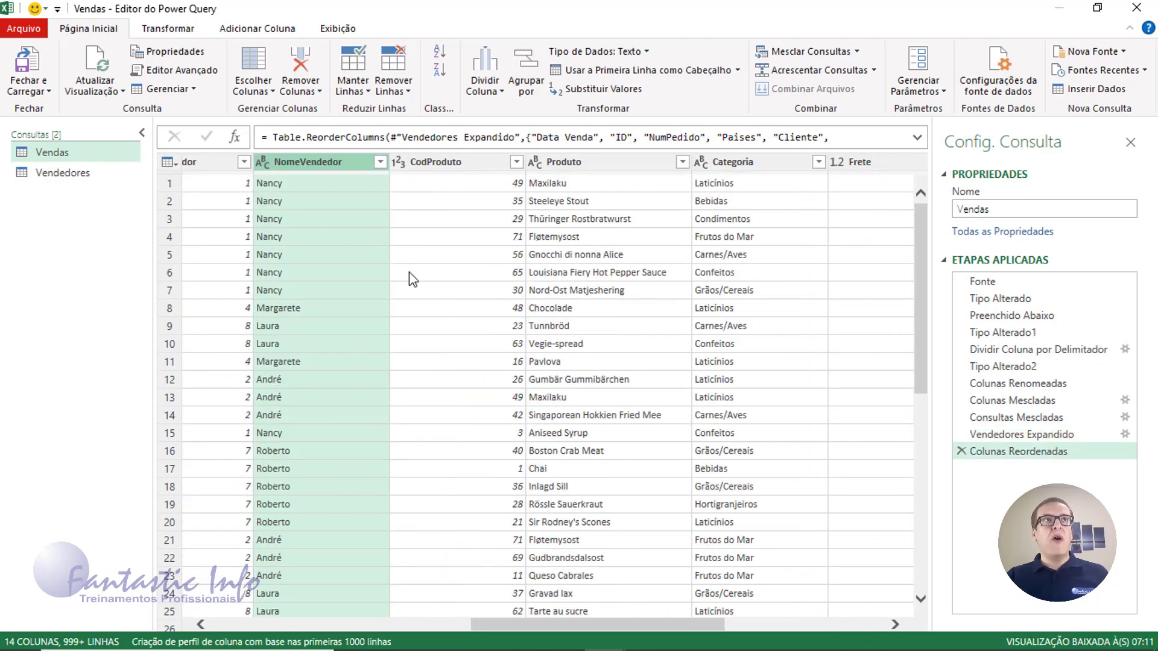
drag(526, 624, 430, 625)
mouse_move(533, 255)
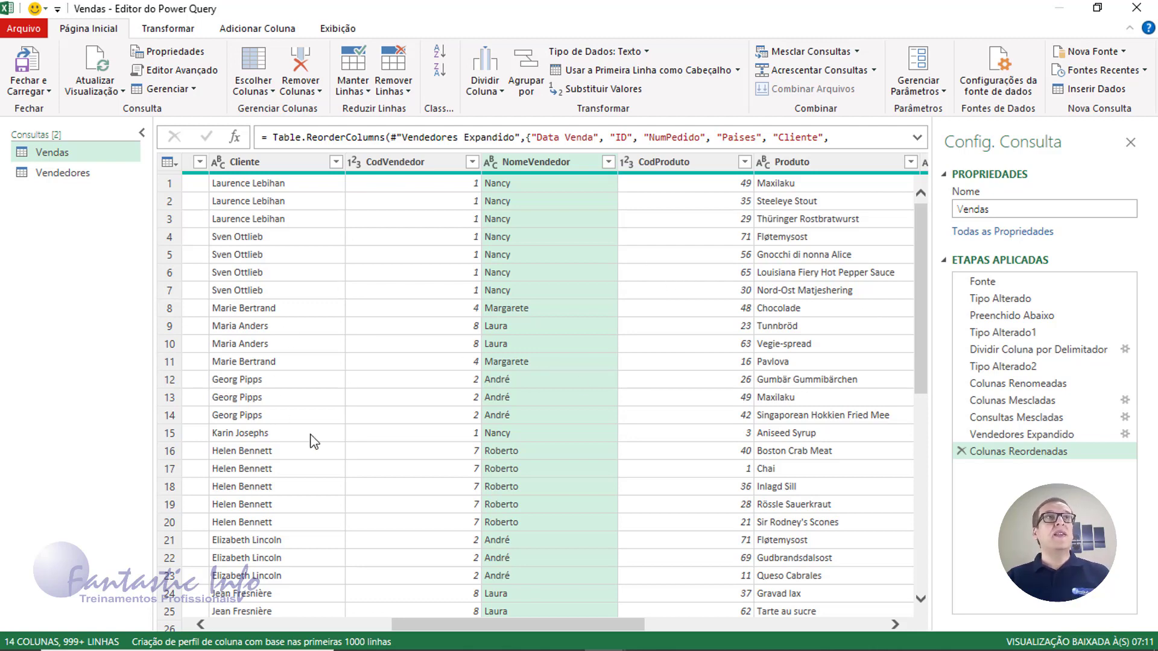
drag(487, 628, 770, 628)
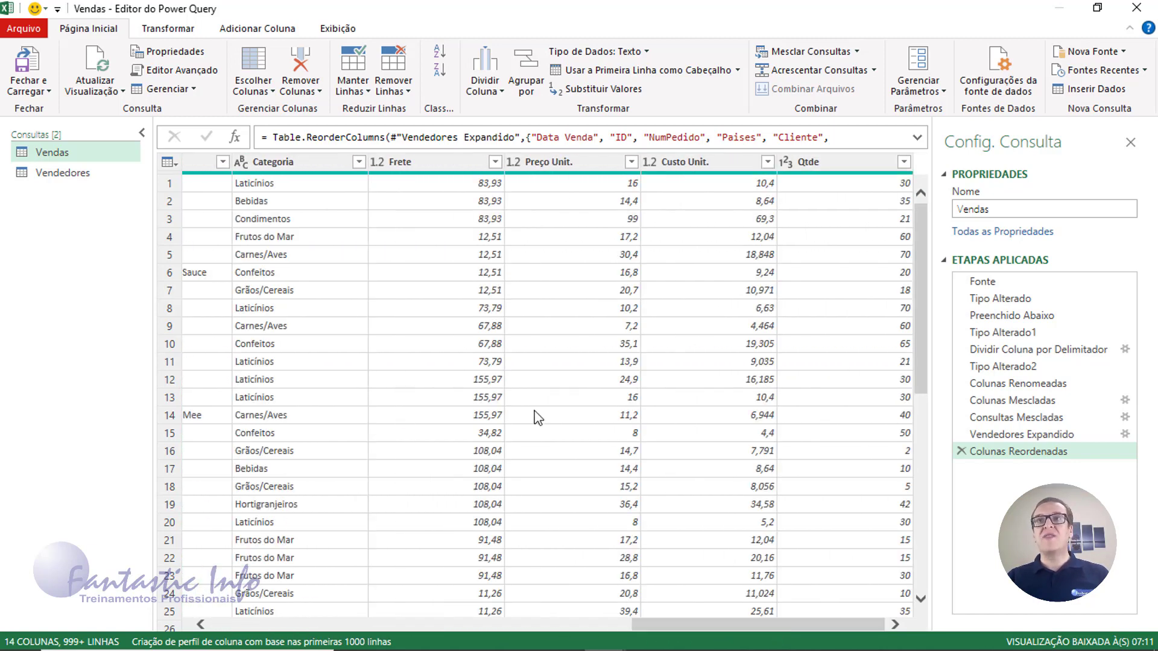
Scroll the Vendas preview back to its first columns after the Colunas Reordenadas step
click(215, 622)
click(215, 623)
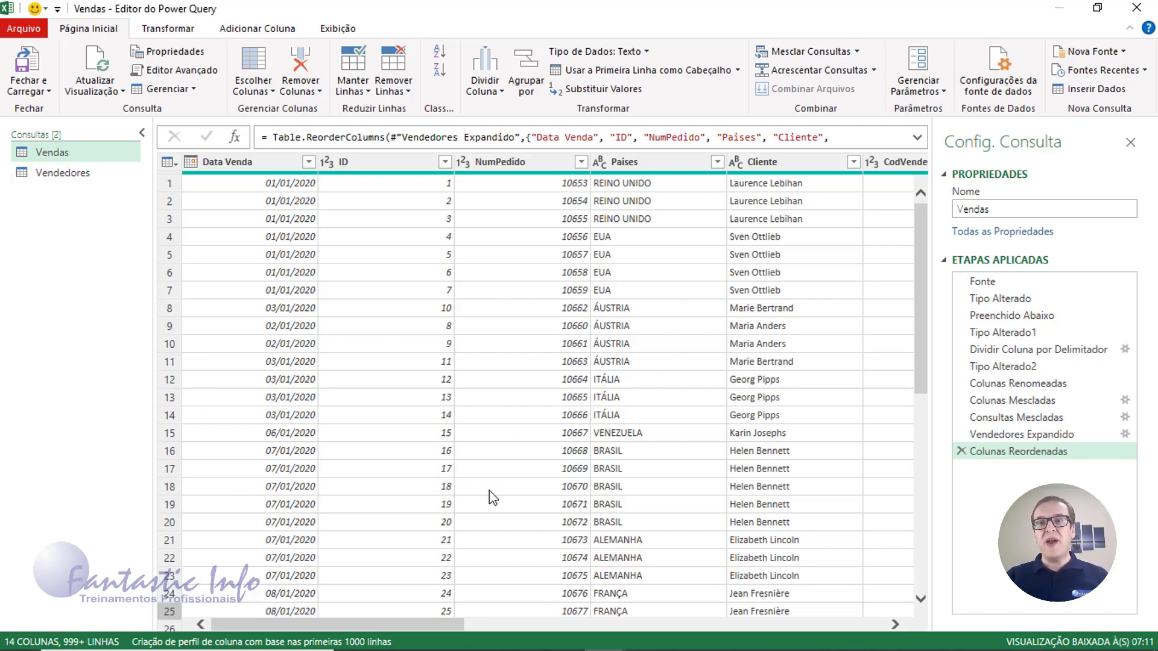
Copy the Vendas query and paste it into the Queries pane, creating Vendas (2) and Vendedores (2)
right_click(56, 153)
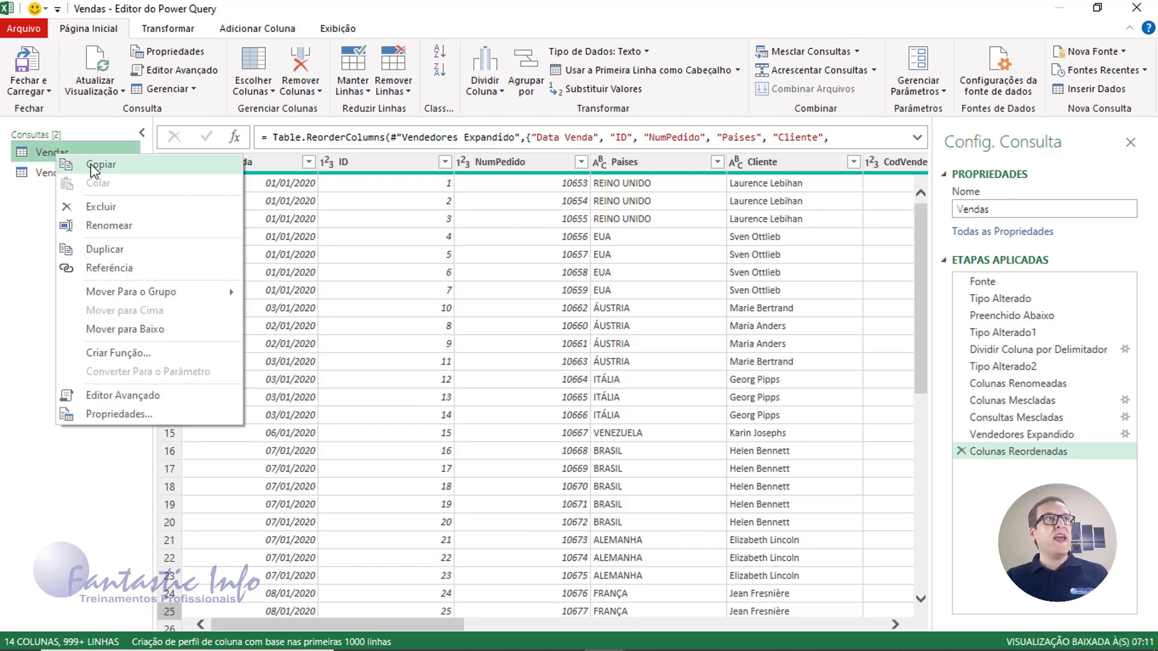
click(131, 165)
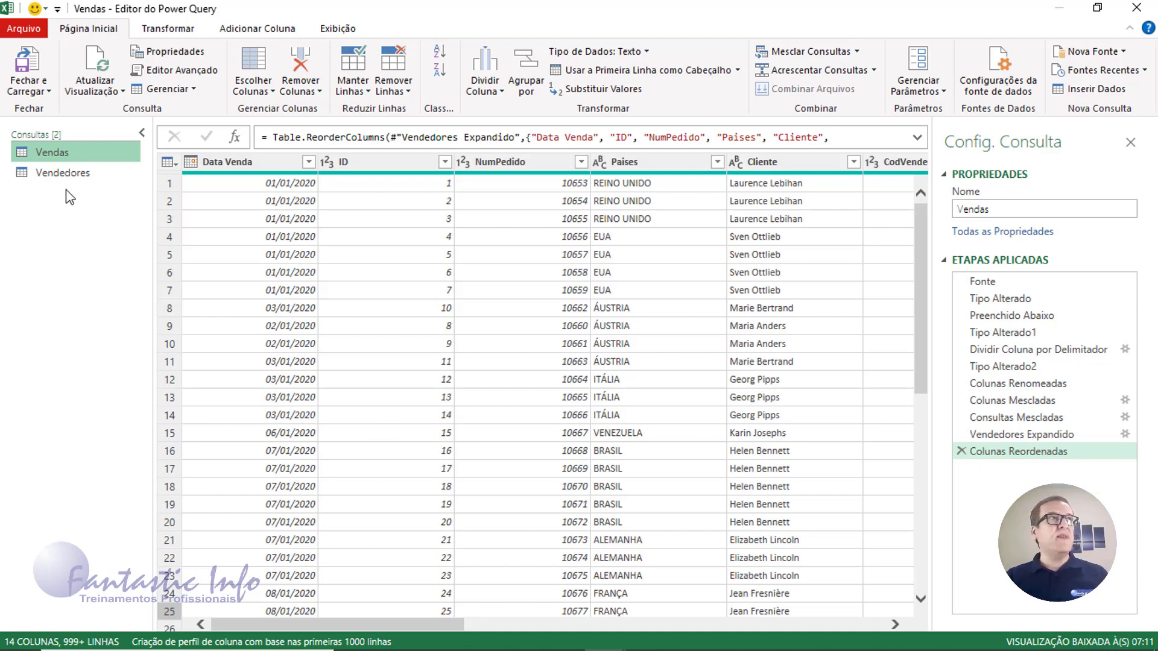
right_click(65, 222)
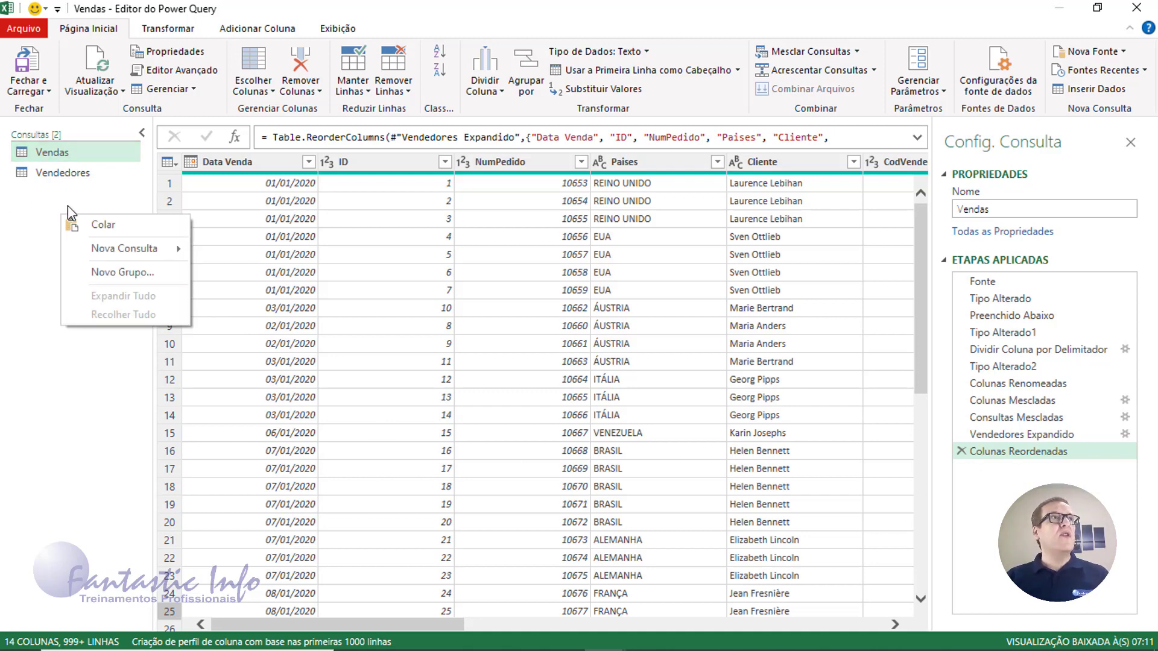
right_click(45, 156)
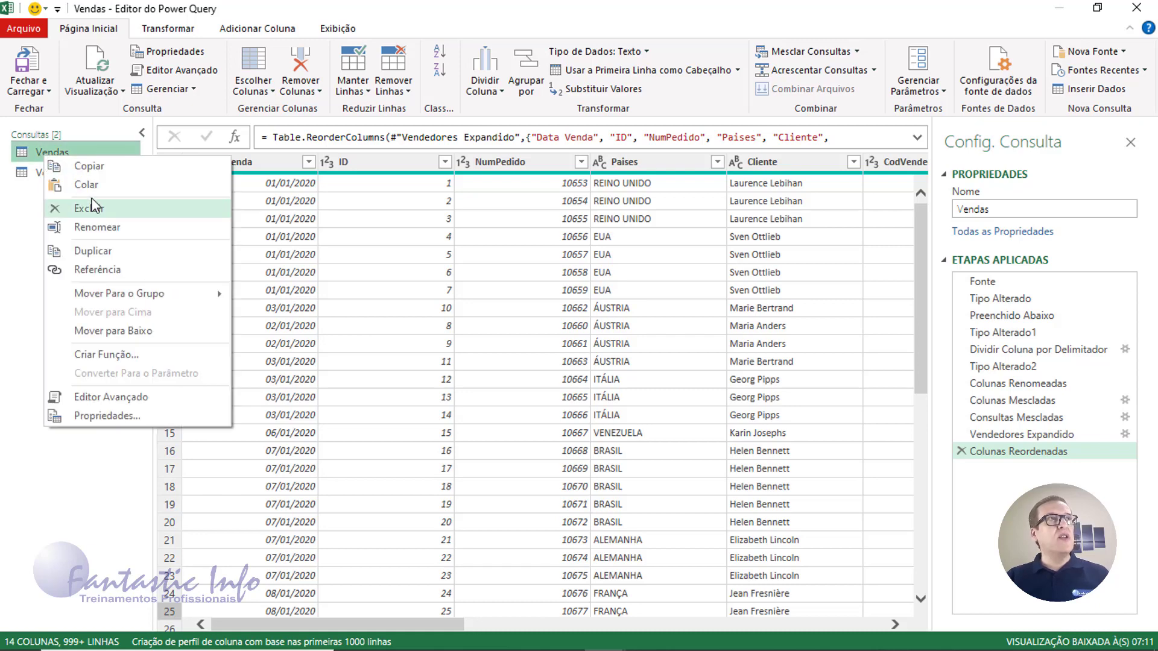
click(59, 152)
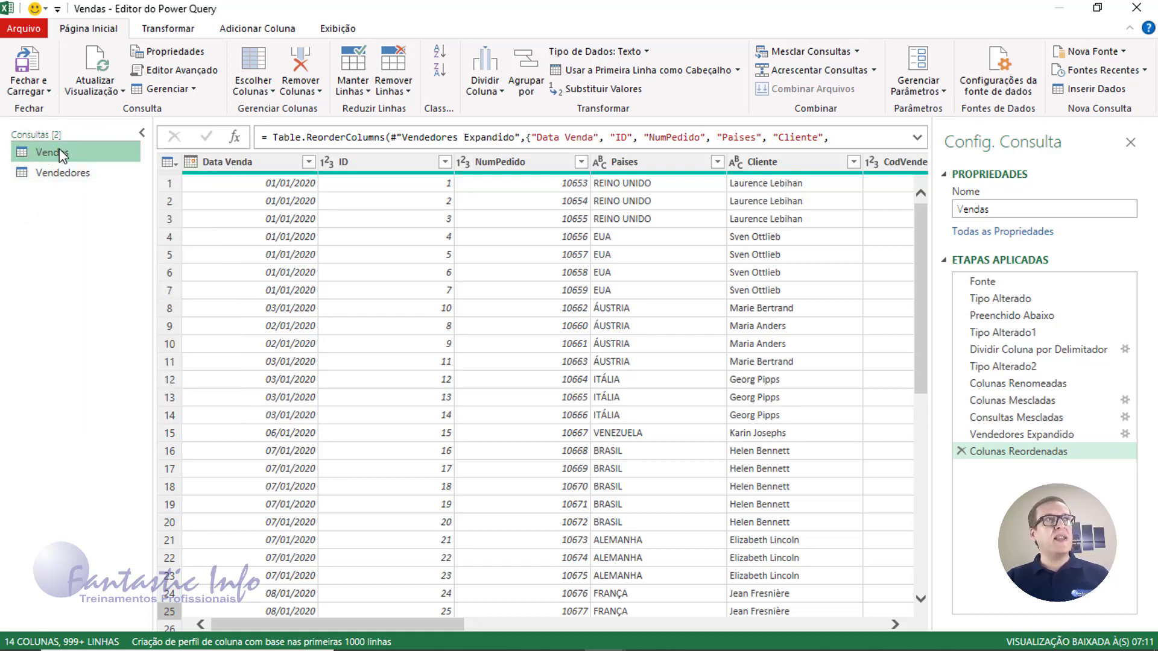
right_click(58, 214)
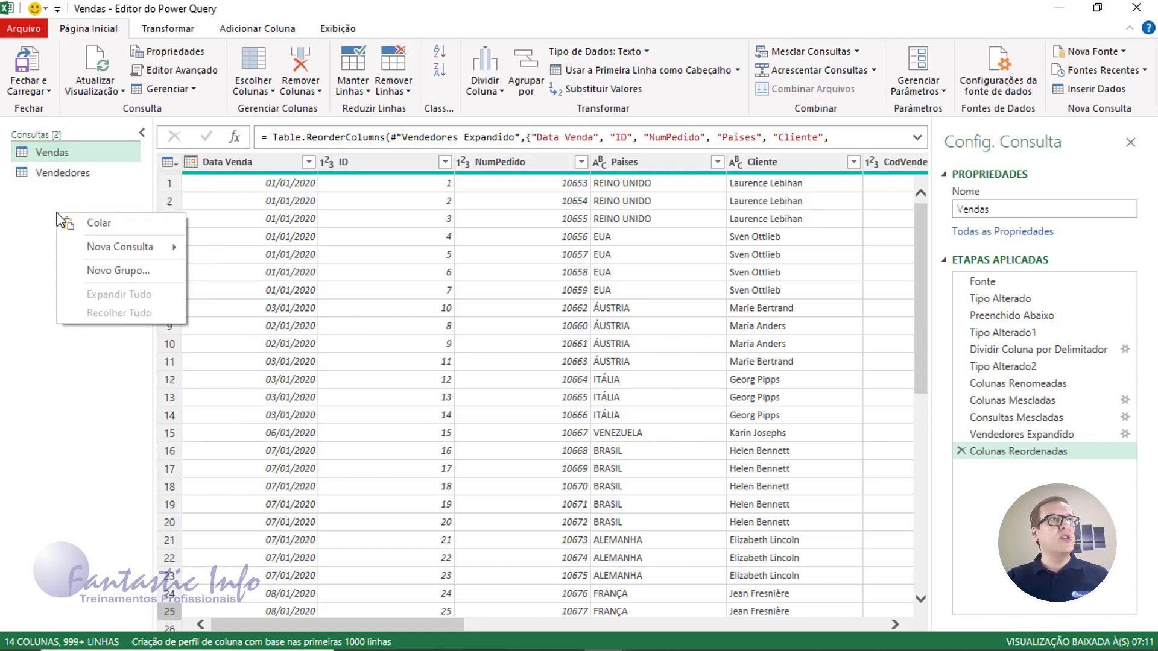
click(99, 222)
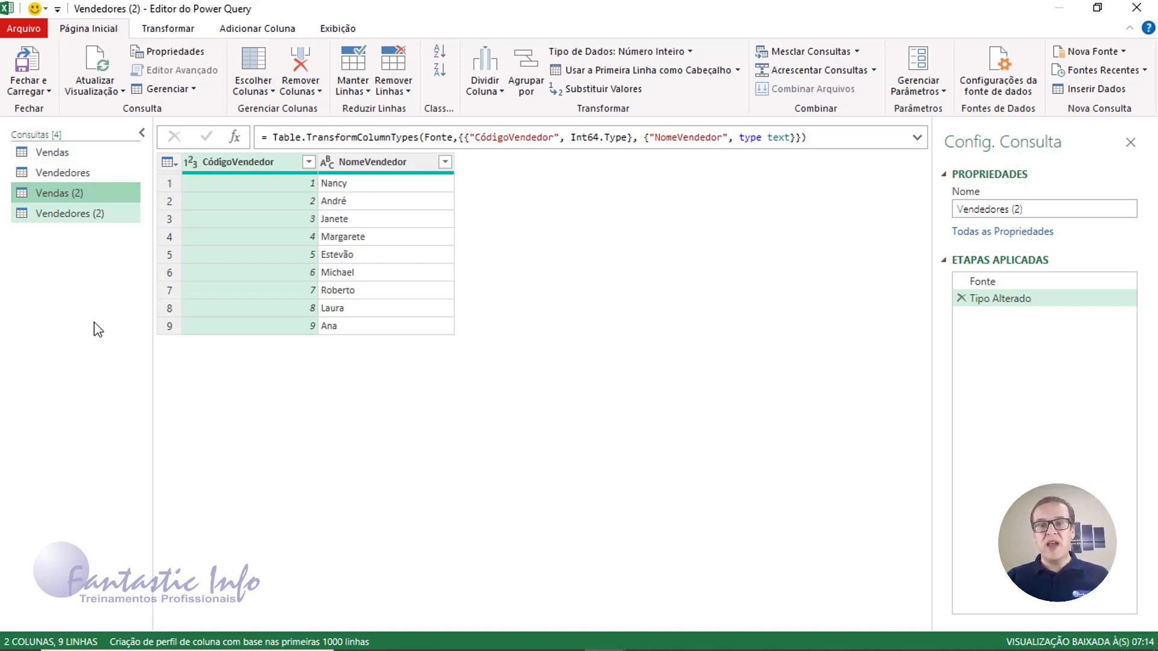
Rename the Vendas (2) query to 'Resumo' in the Query Settings name box
click(61, 194)
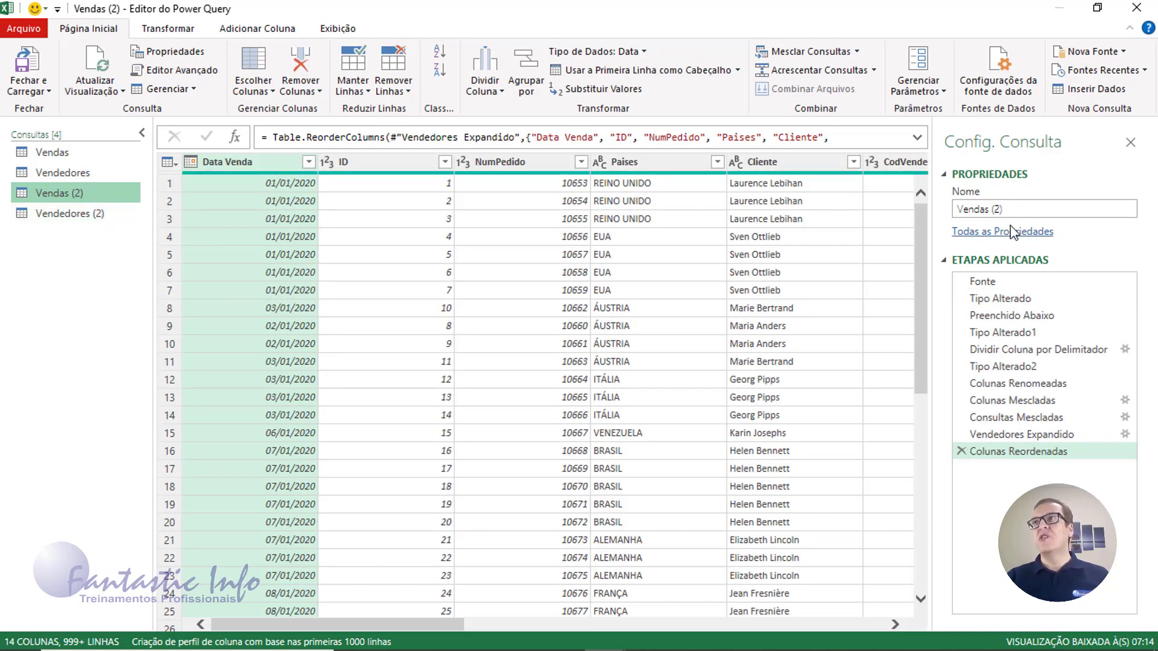
click(1018, 209)
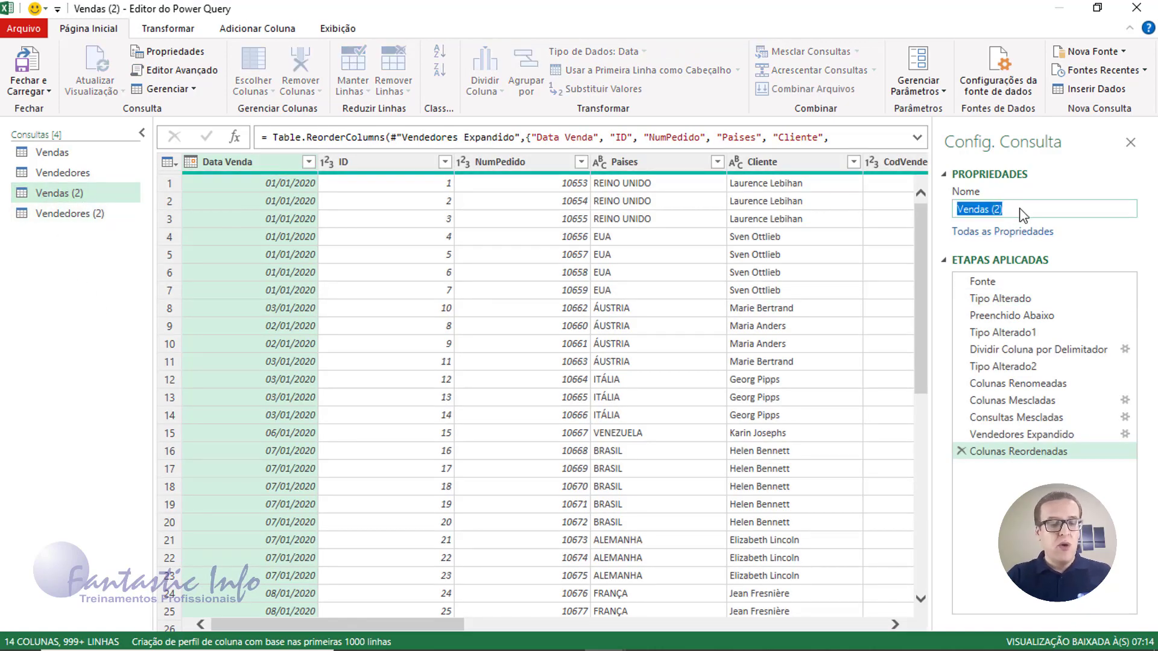
text(Resu)
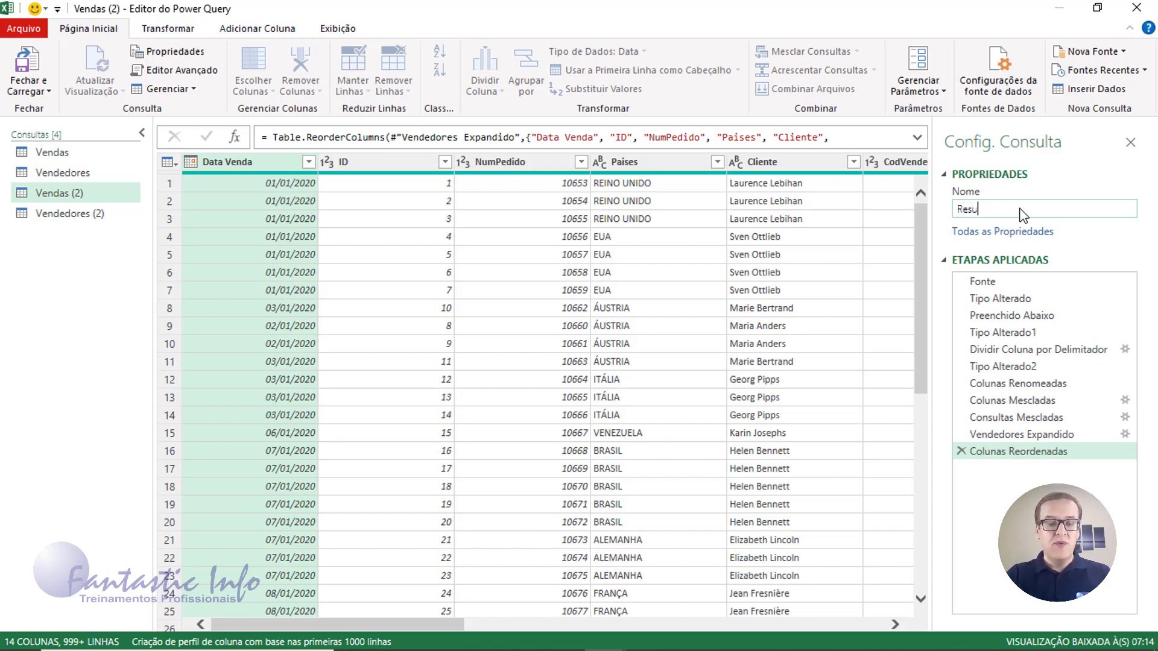
text(mo)
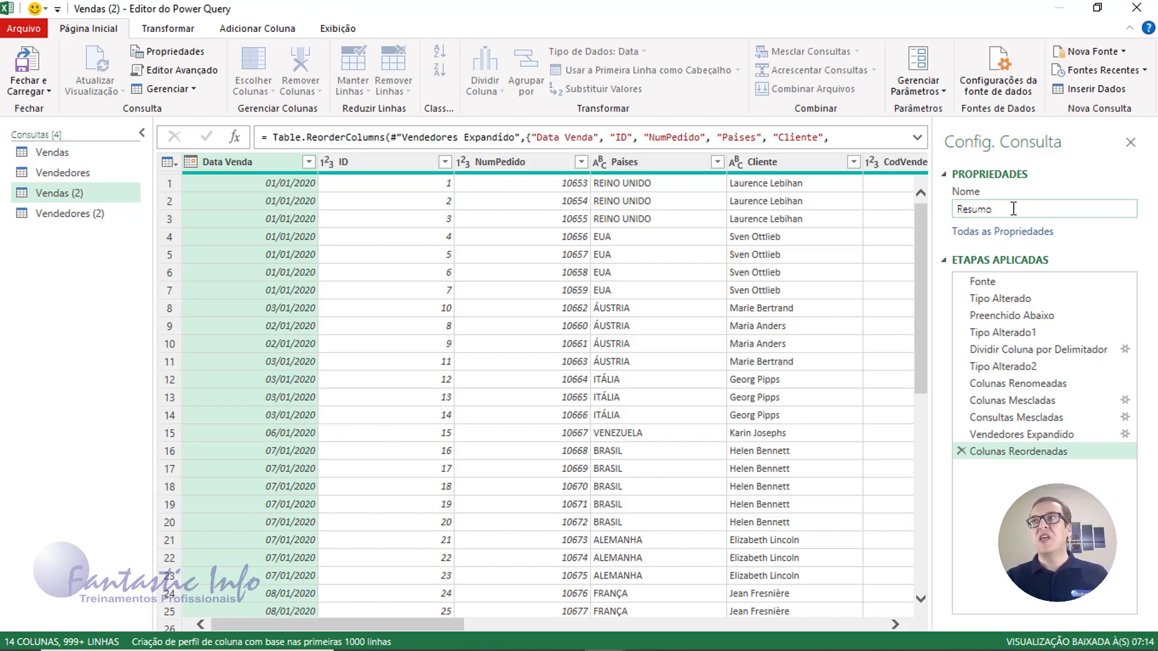
key(Return)
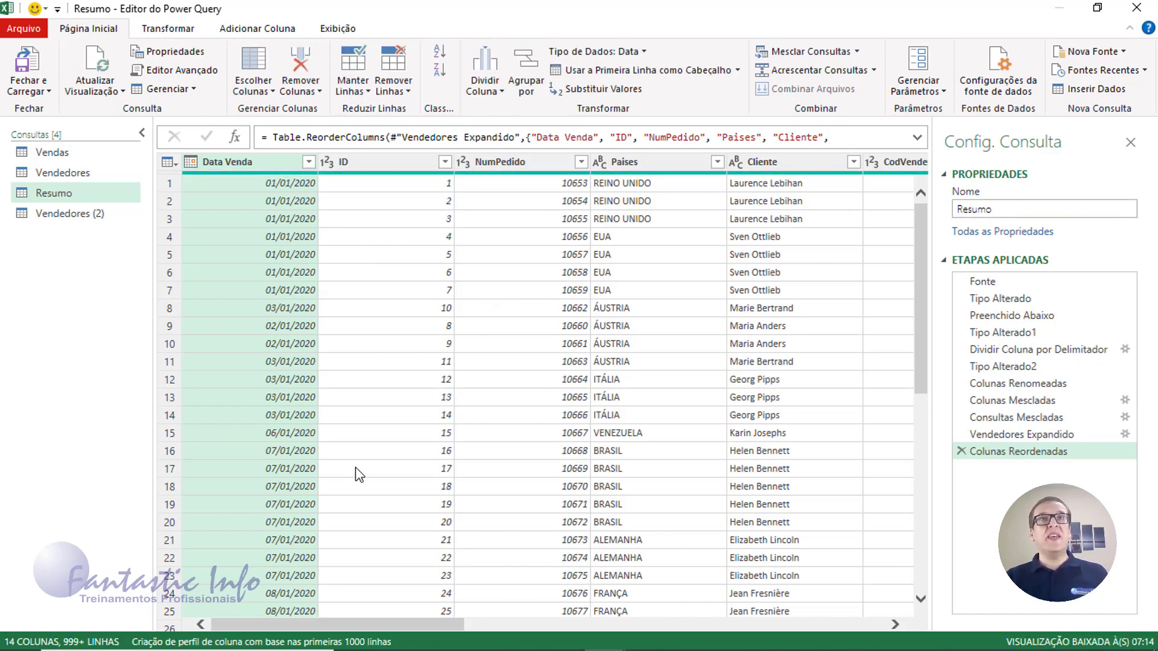
mouse_move(425, 627)
mouse_down()
mouse_move(860, 631)
mouse_move(412, 628)
mouse_up()
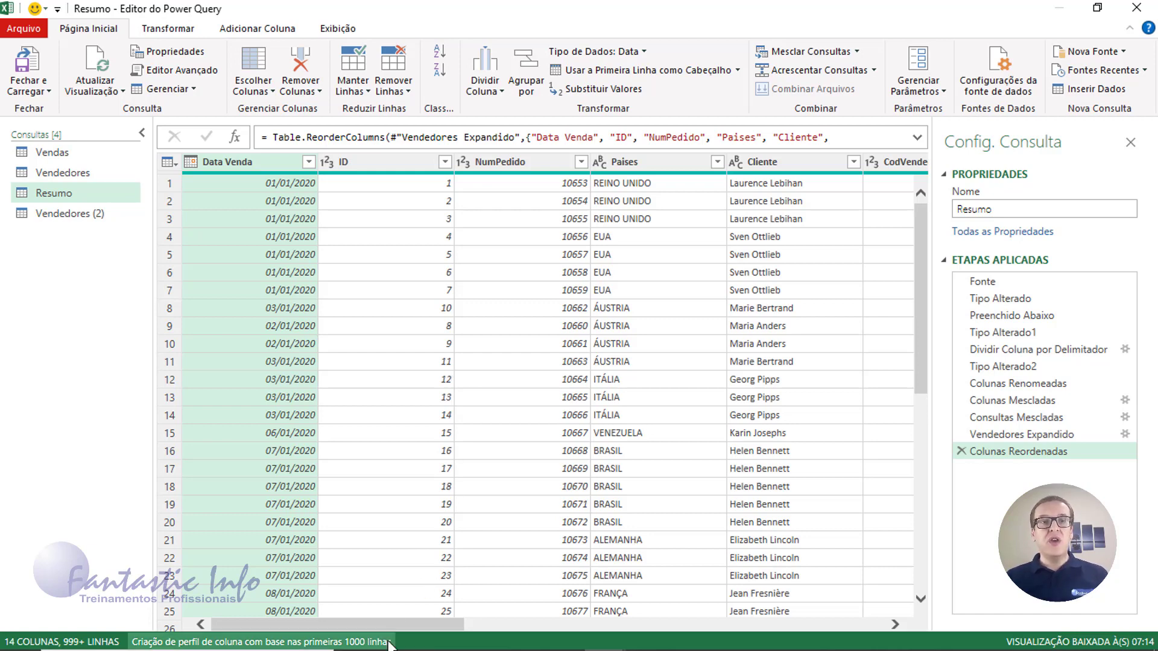
drag(395, 624, 842, 631)
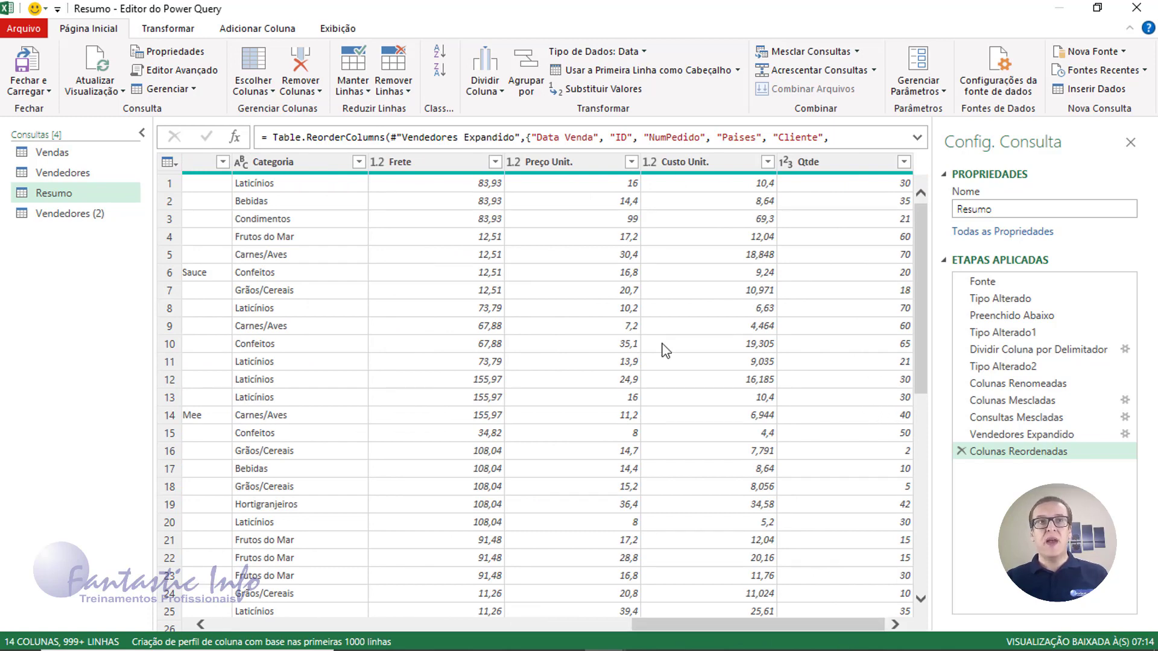
Change the Frete, Preço Unit. and Custo Unit. columns to the Moeda currency type
click(375, 165)
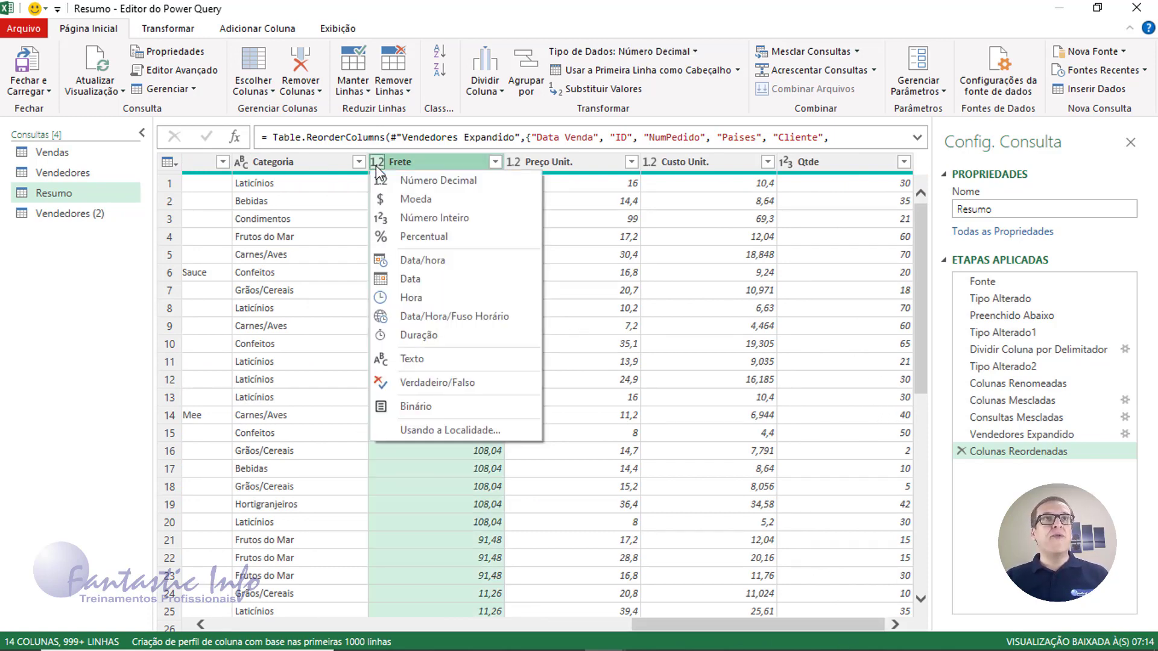
click(406, 200)
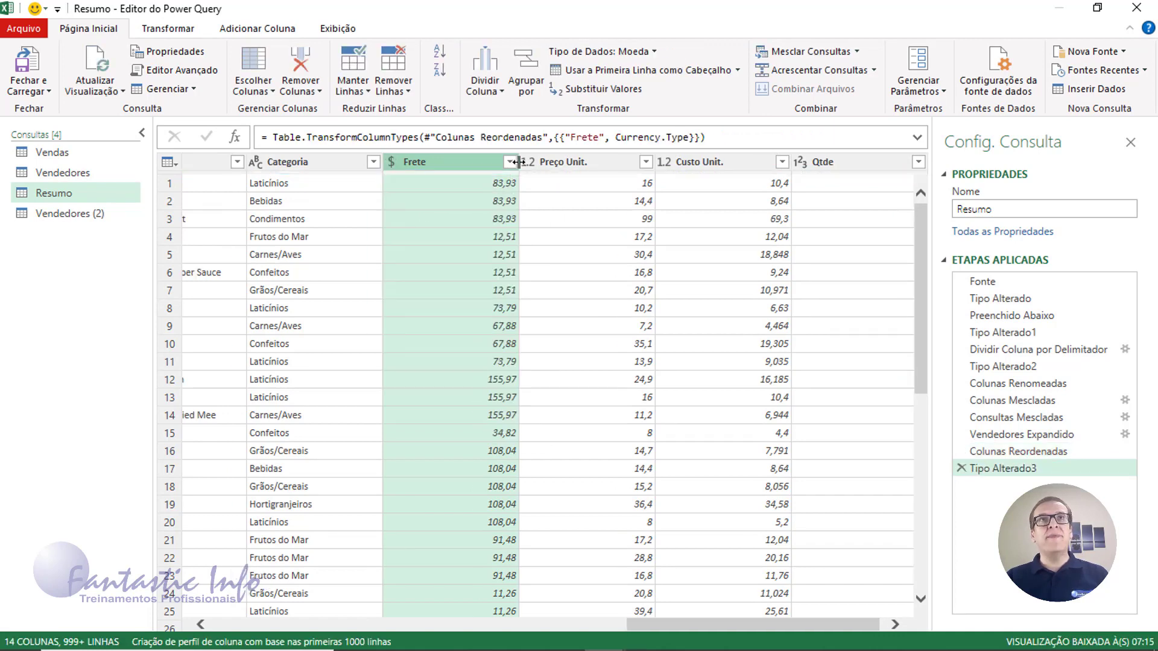
click(529, 162)
click(544, 205)
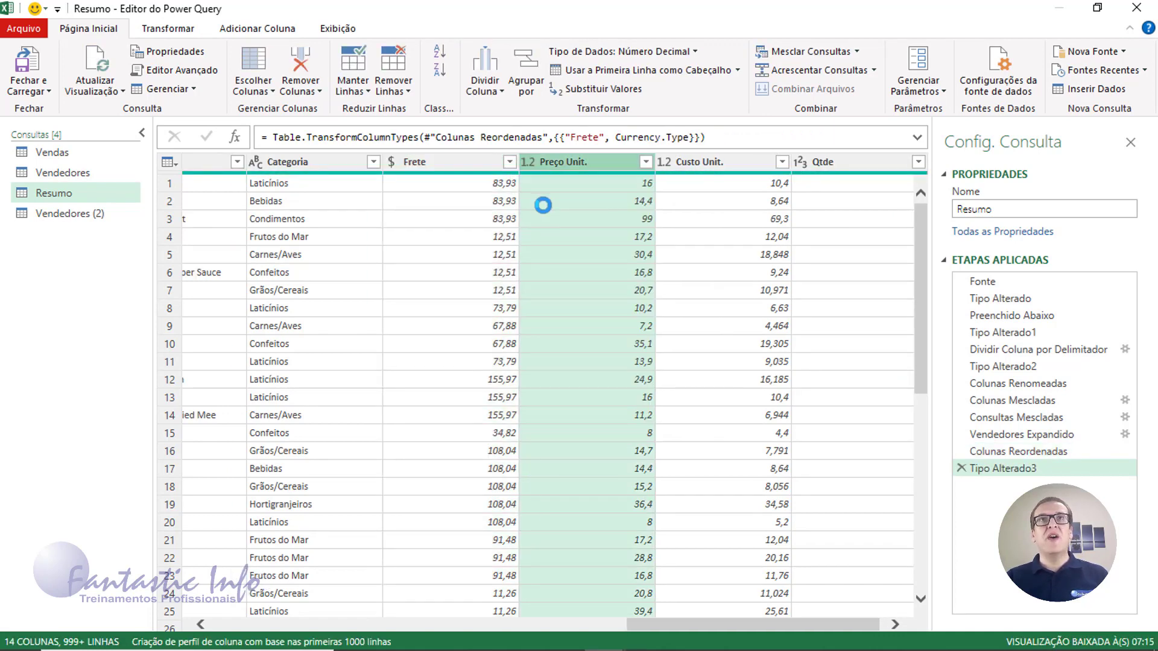
click(666, 161)
click(671, 205)
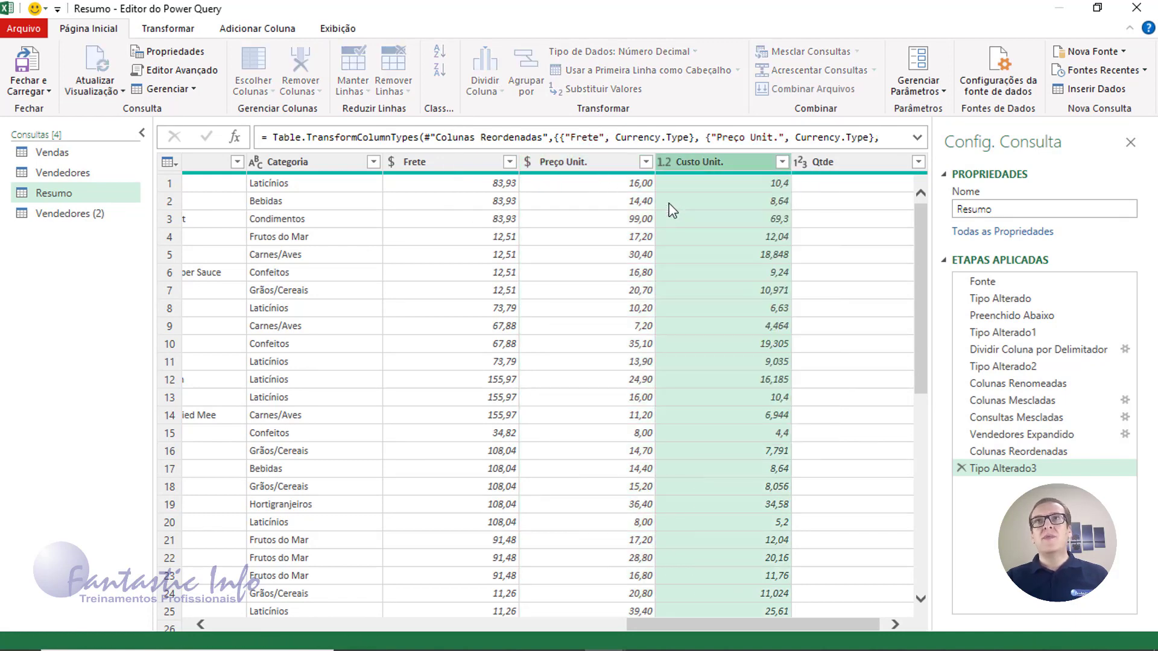
Select Preço Unit. and Qtde together, ready on the Adicionar Coluna tab
click(897, 625)
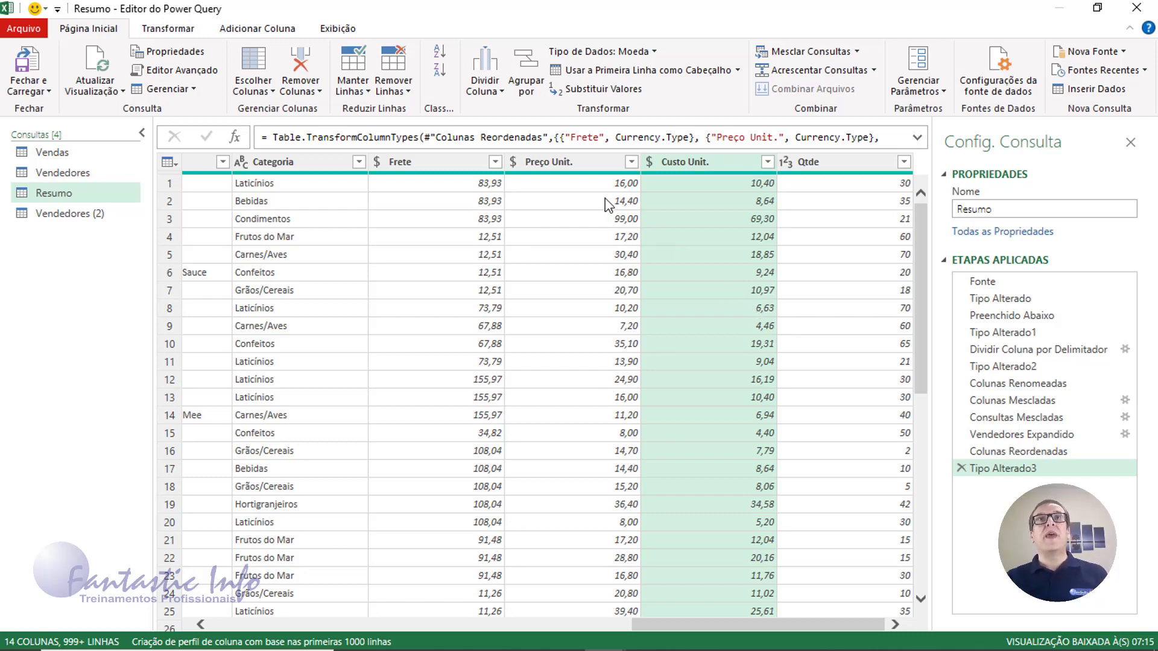
click(560, 162)
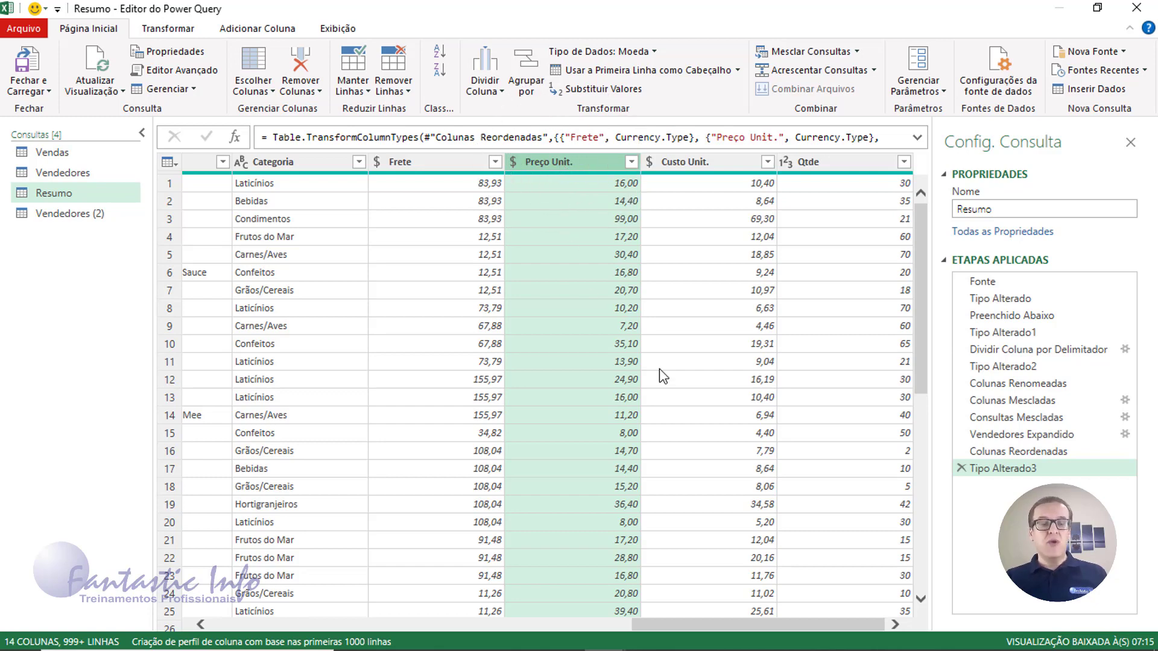
ctrl+click(837, 166)
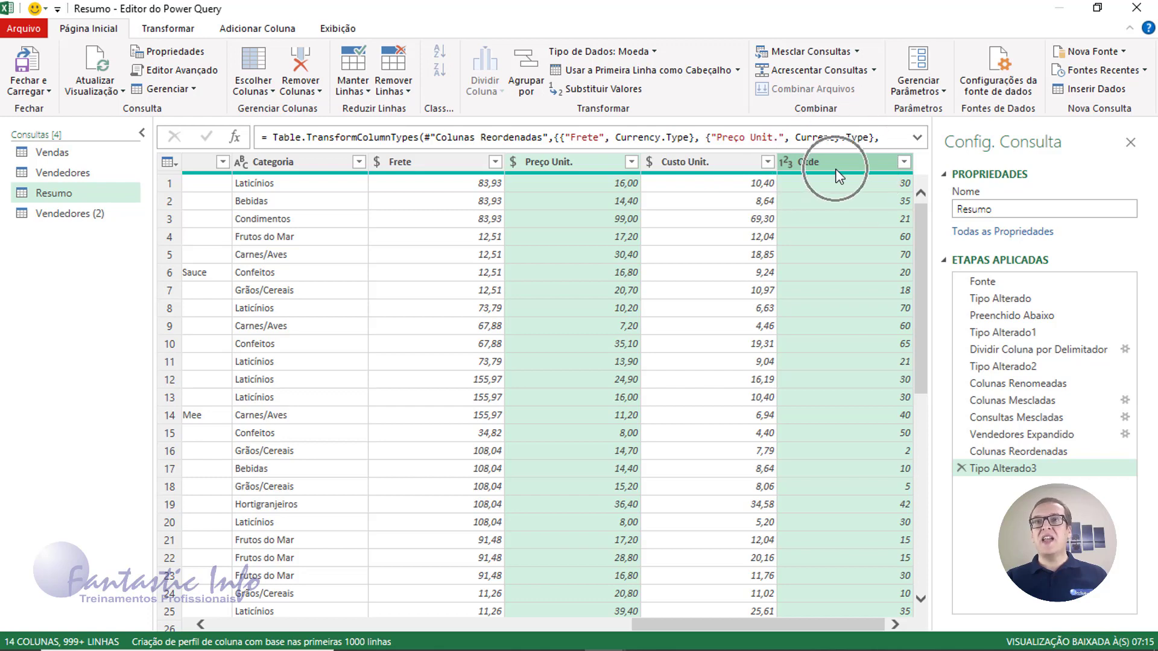
click(260, 30)
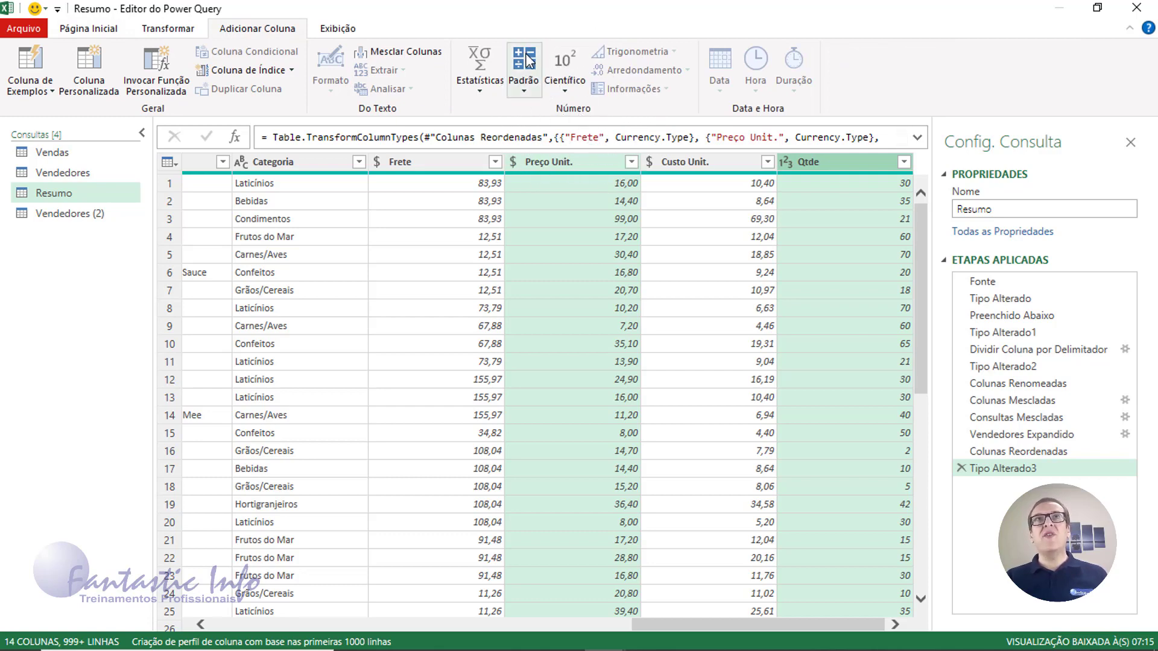
Multiply Preço Unit. by Qtde into a new column named Faturamento
click(527, 89)
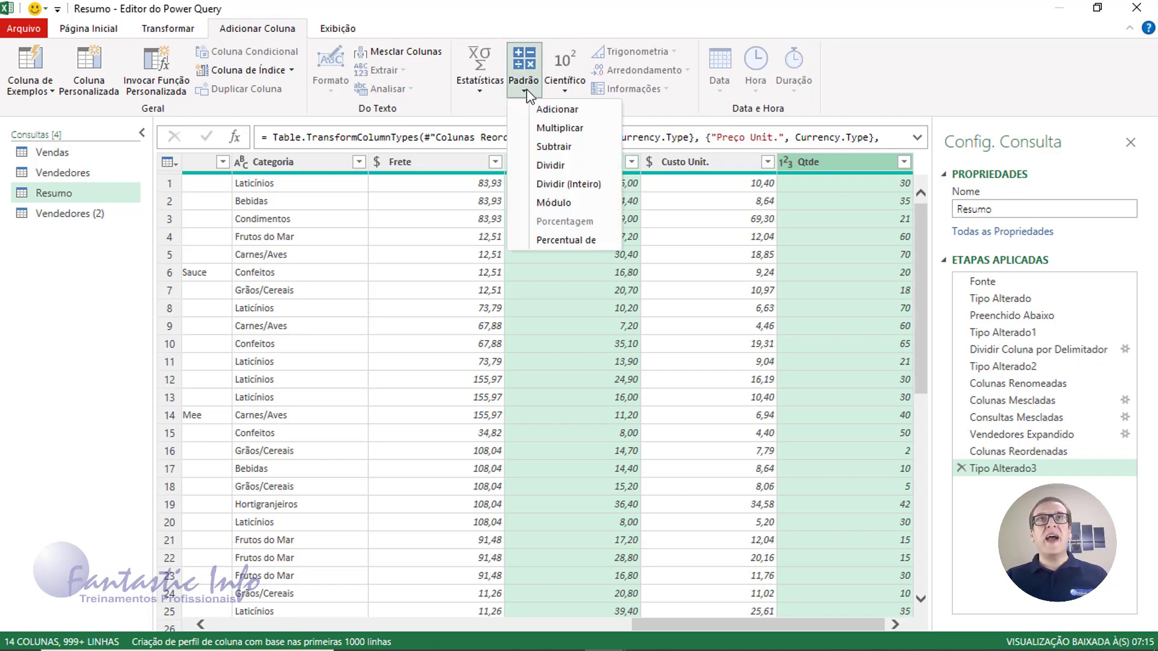
click(551, 128)
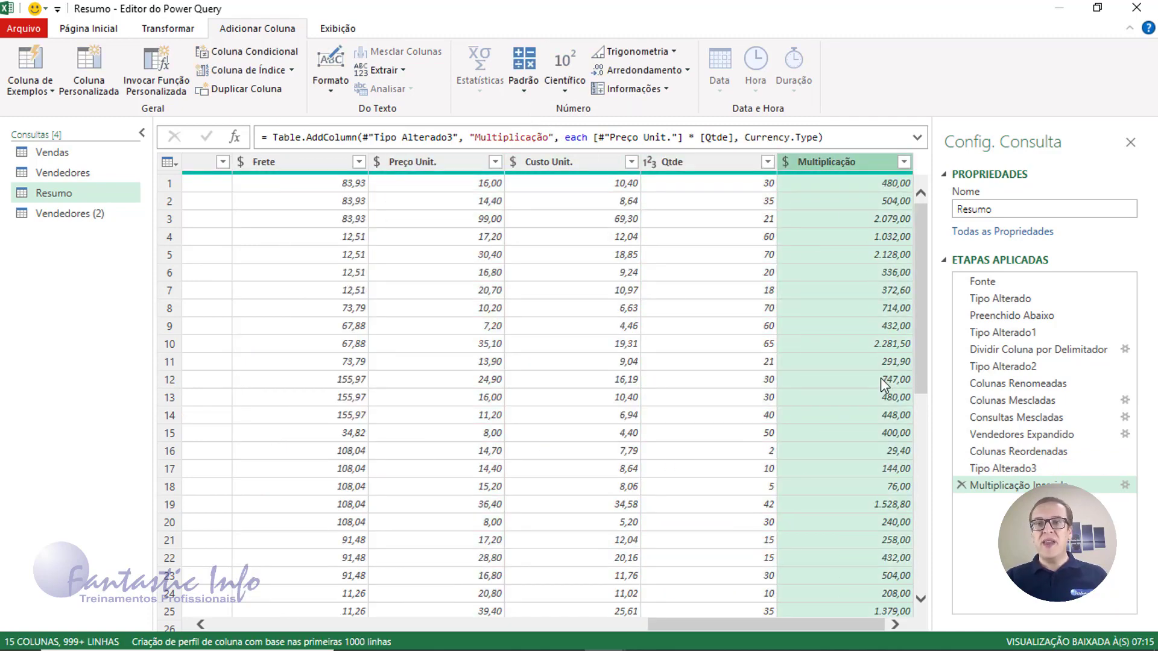
double_click(820, 162)
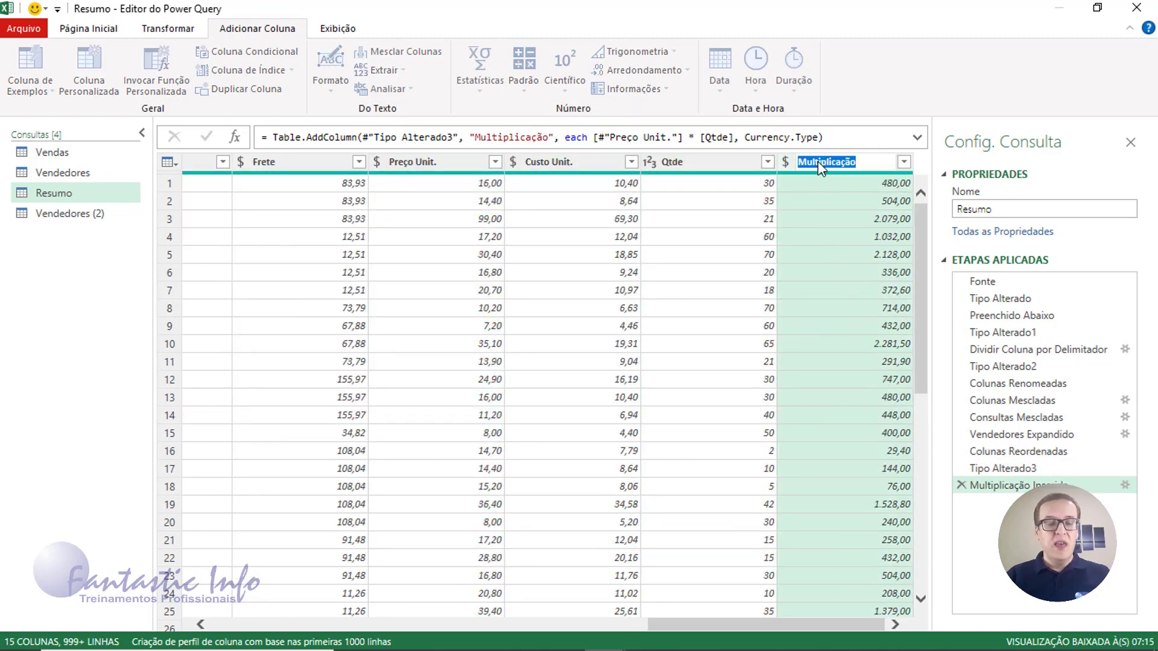
text(Fatu)
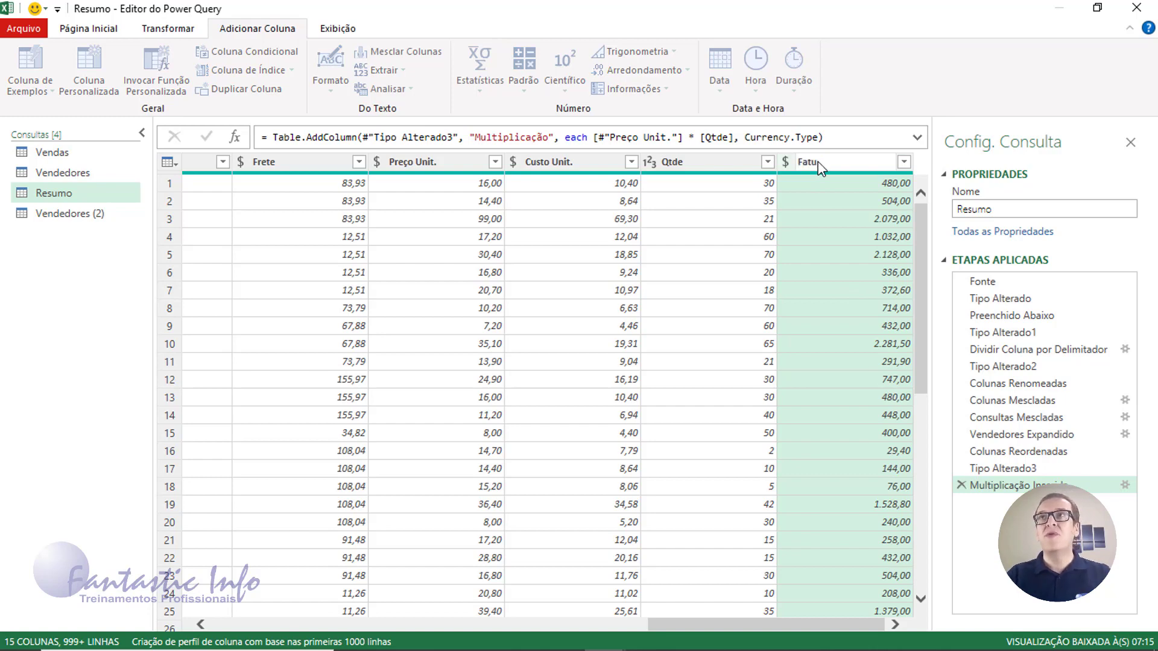
text(ramento)
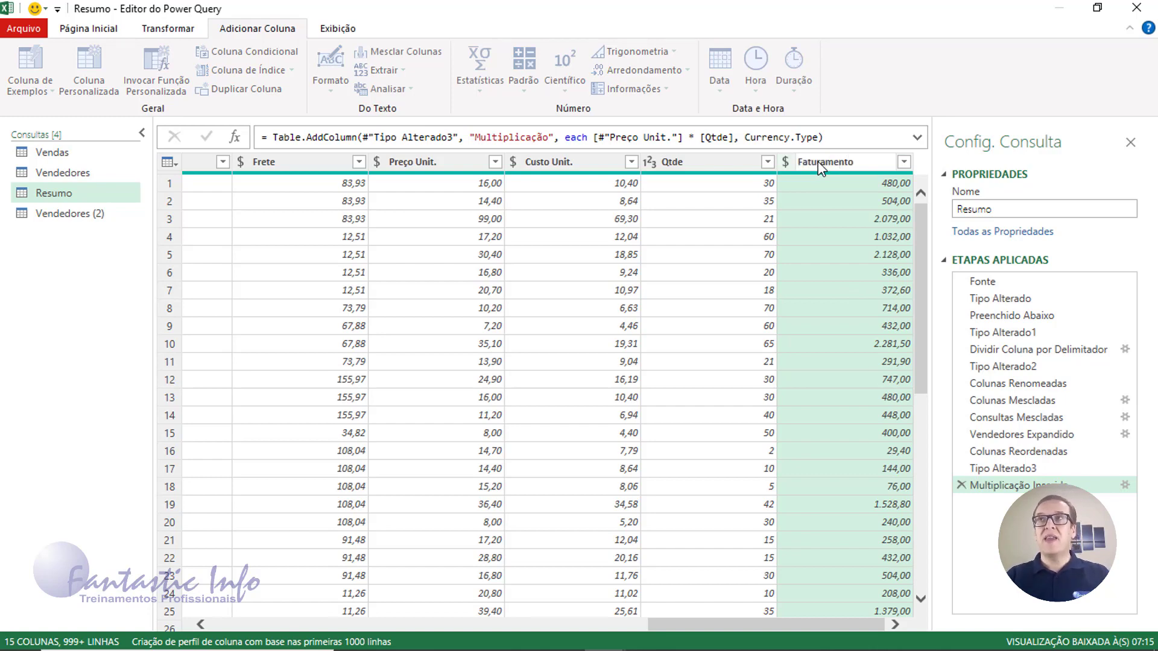
key(Return)
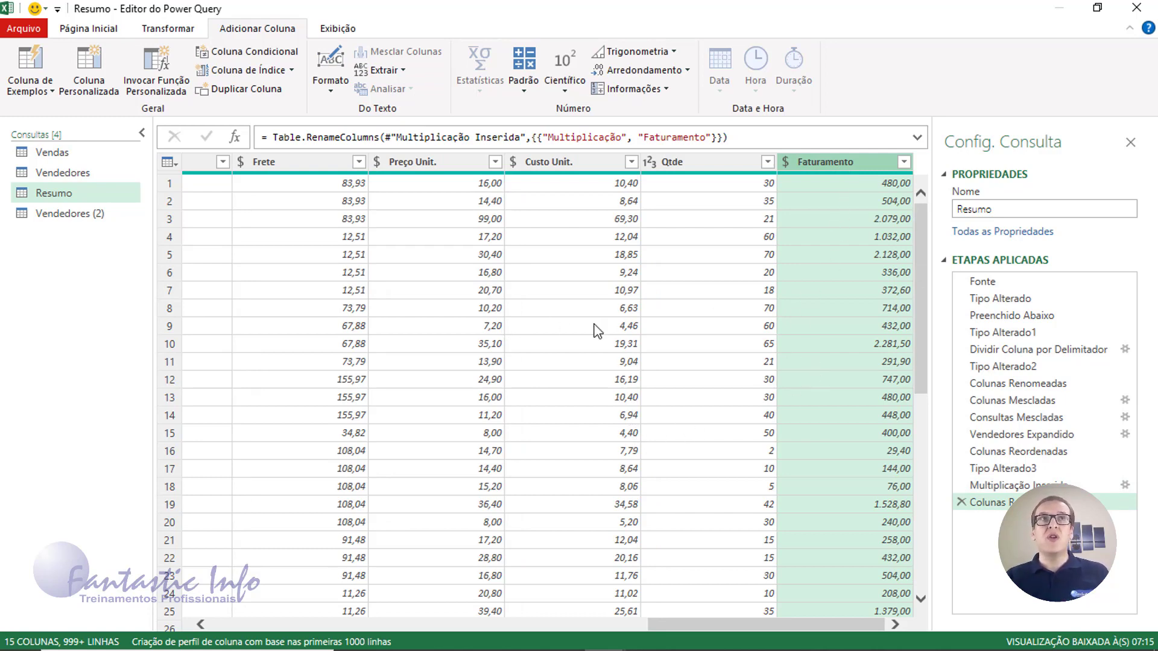
Multiply Custo Unit. by Qtde into a new column named Custo
click(567, 164)
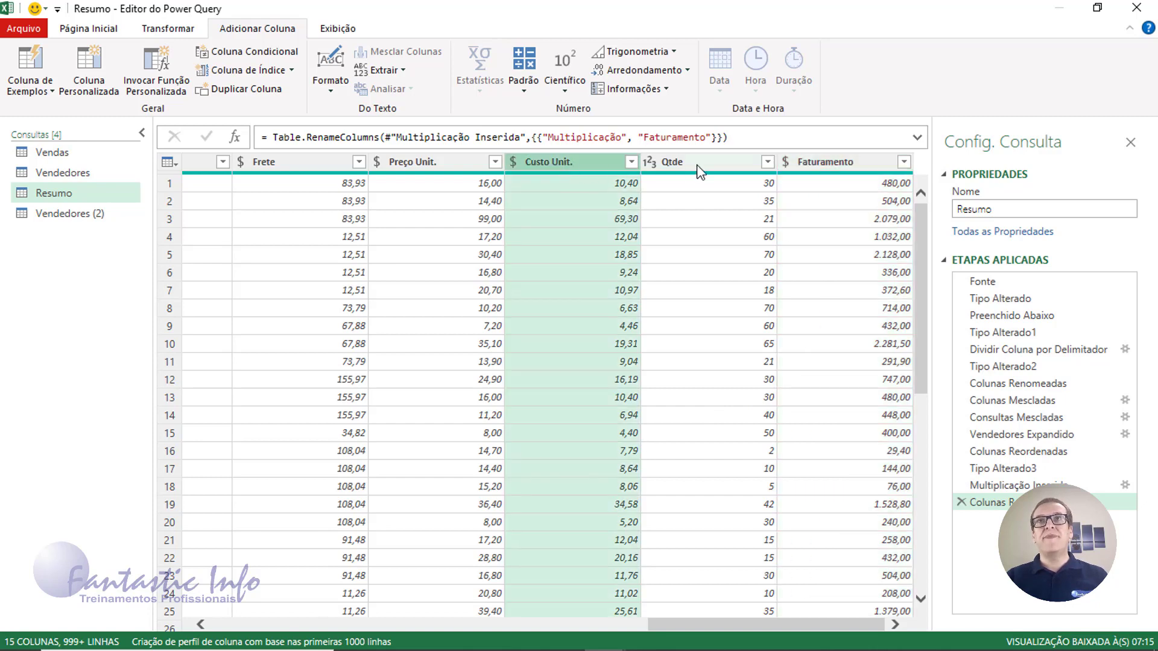
ctrl+click(679, 170)
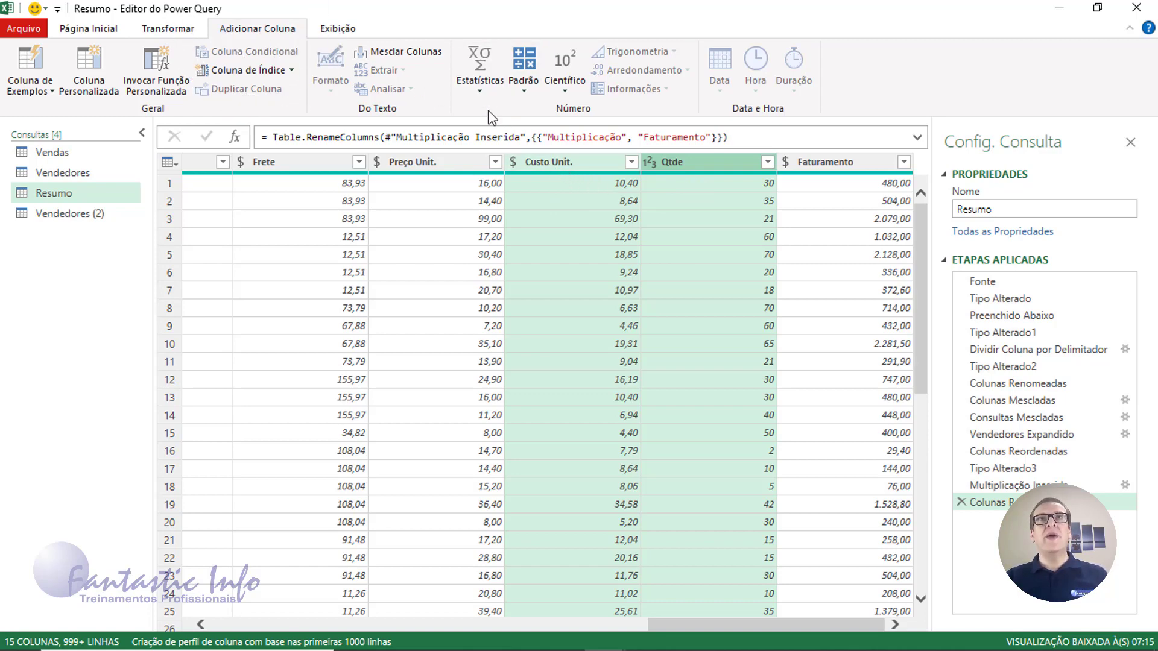
click(524, 87)
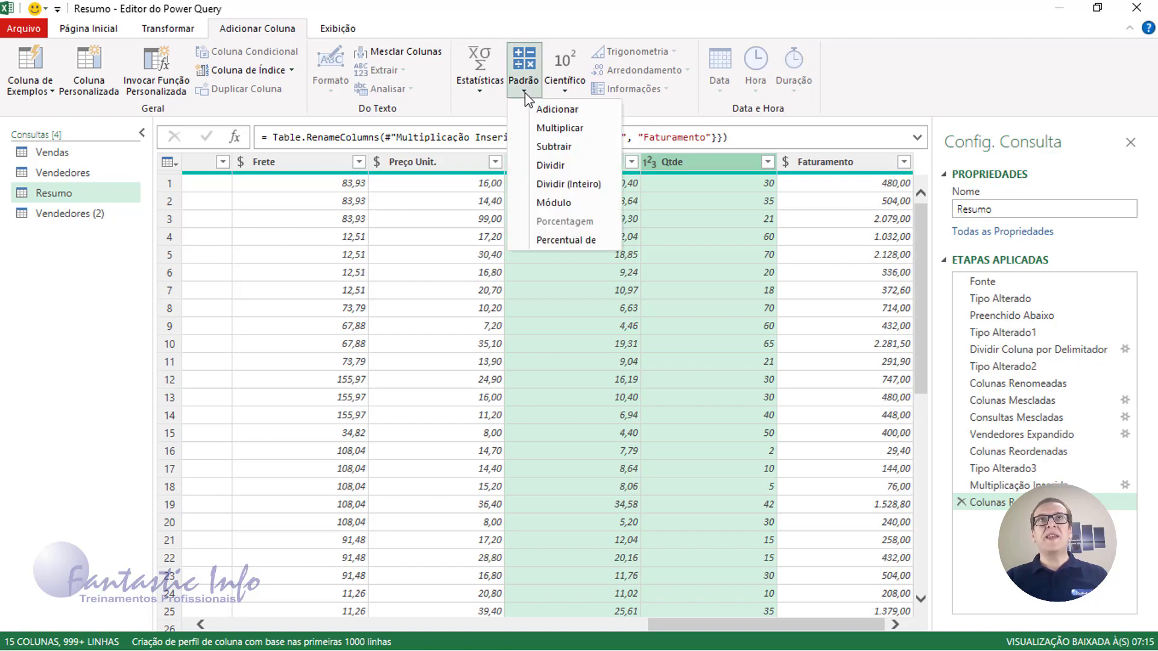
click(556, 129)
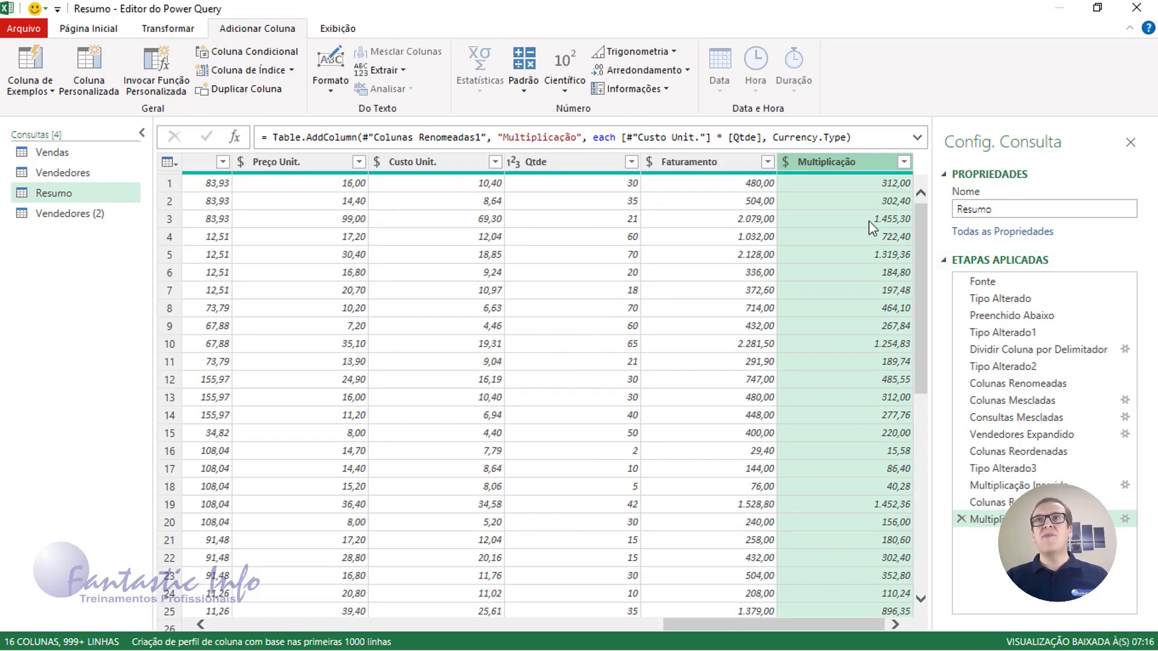
double_click(849, 161)
text(Custo)
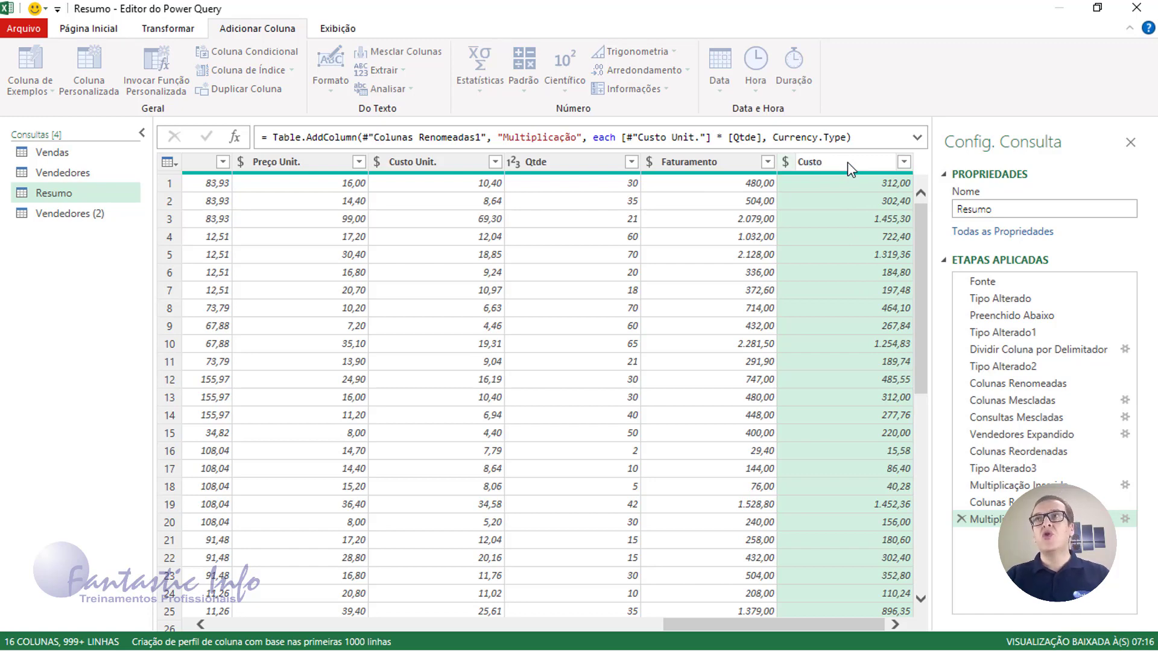
key(Return)
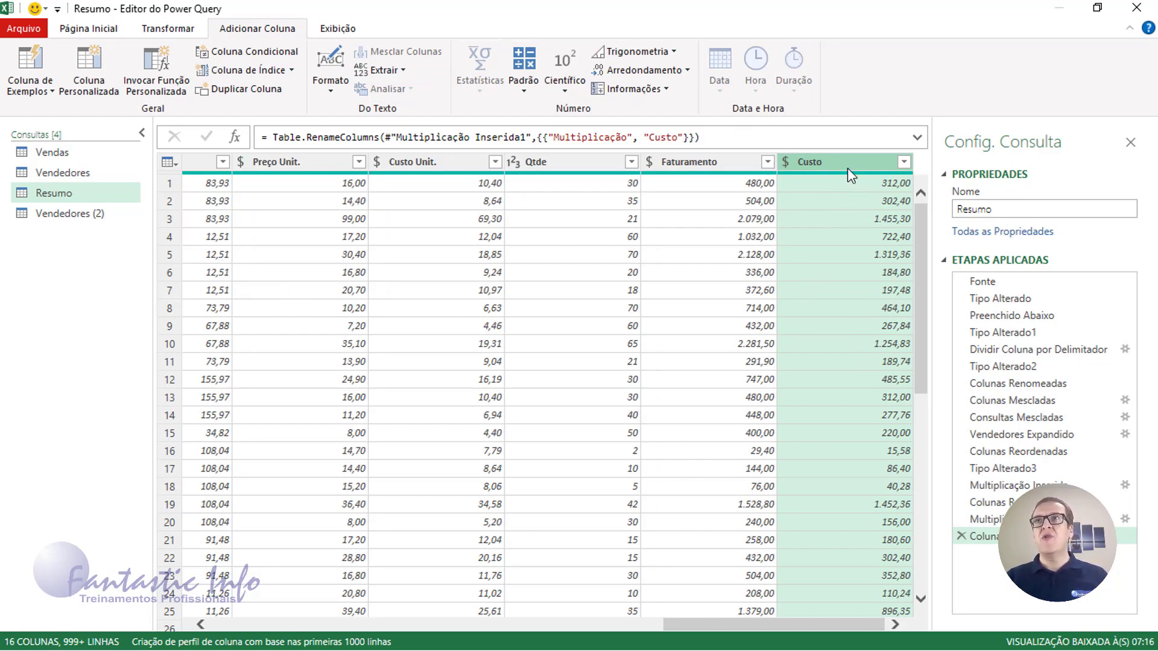
Add Custo and Frete into a new column named Custo Total
drag(798, 623, 752, 624)
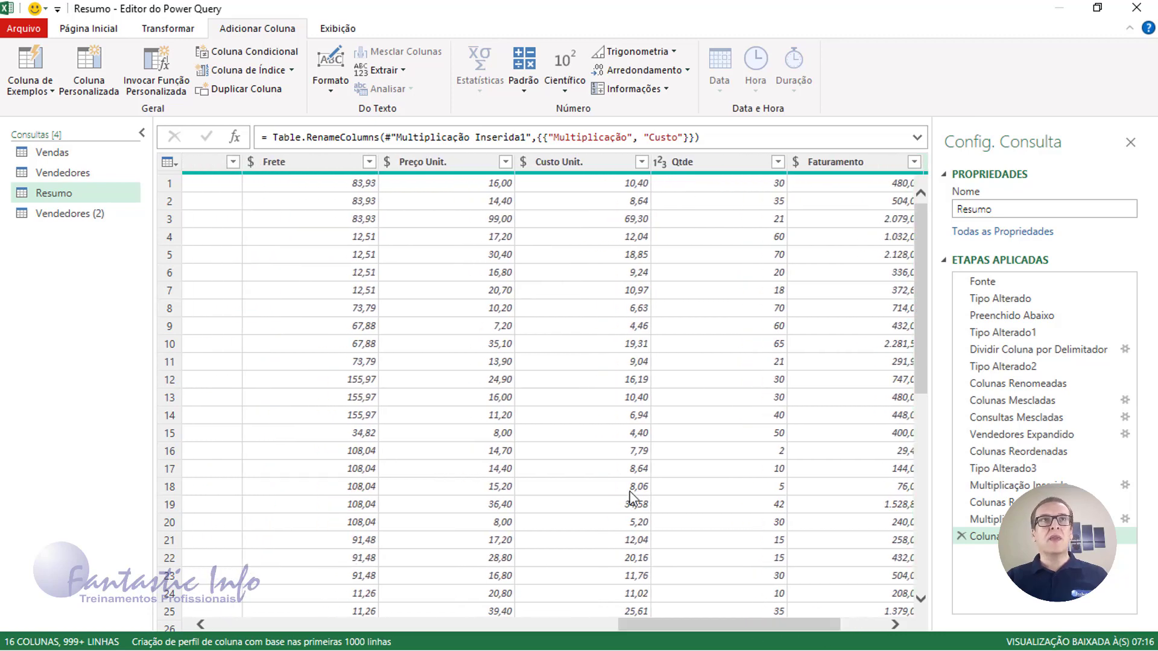
click(313, 167)
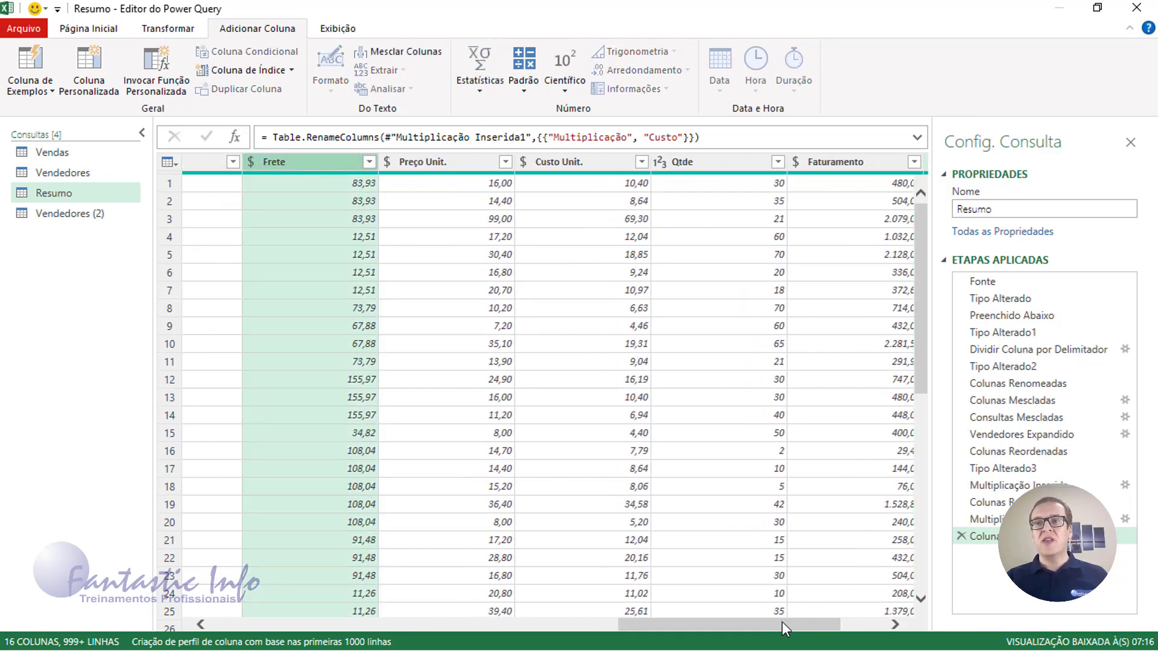
drag(782, 622, 812, 621)
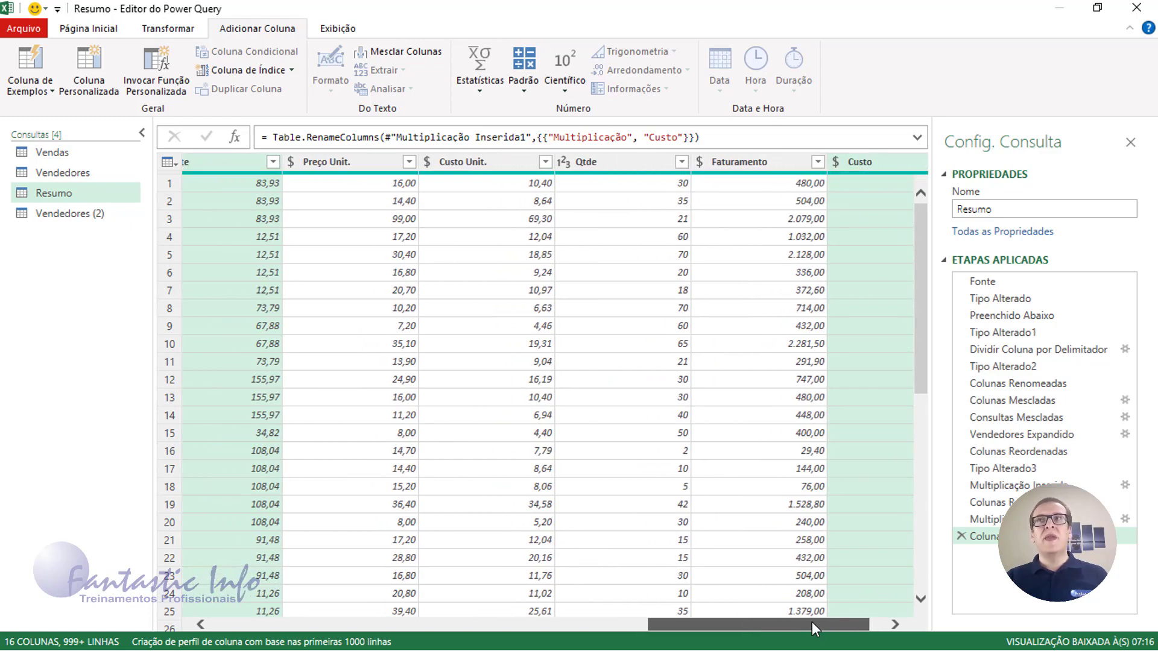
click(525, 93)
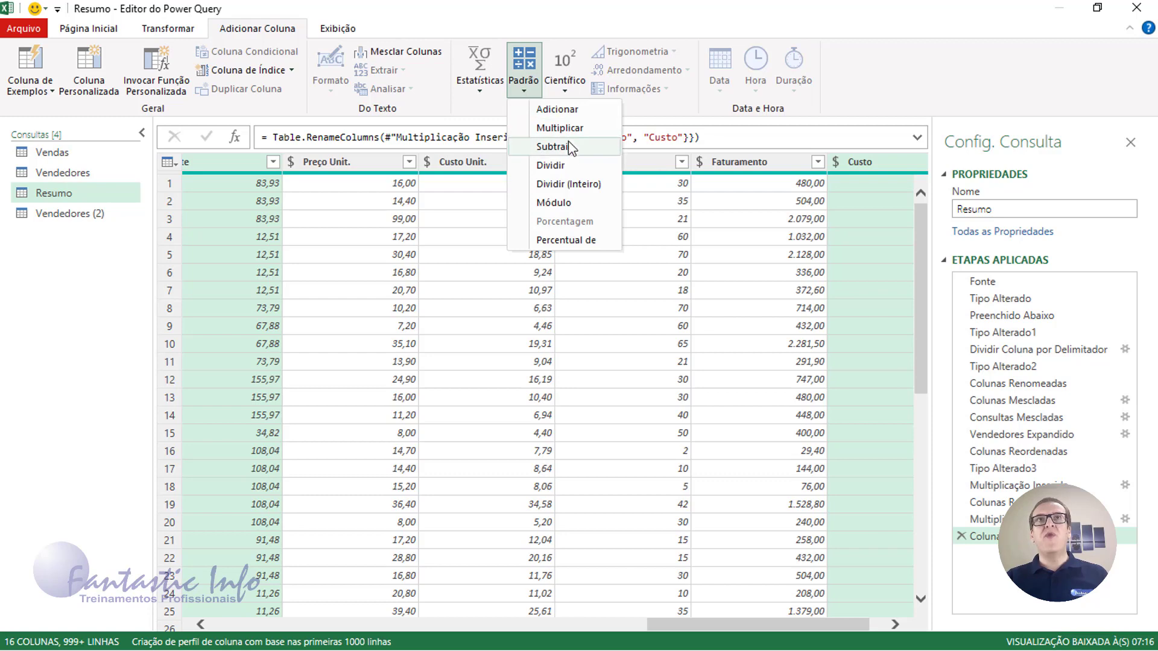
click(570, 110)
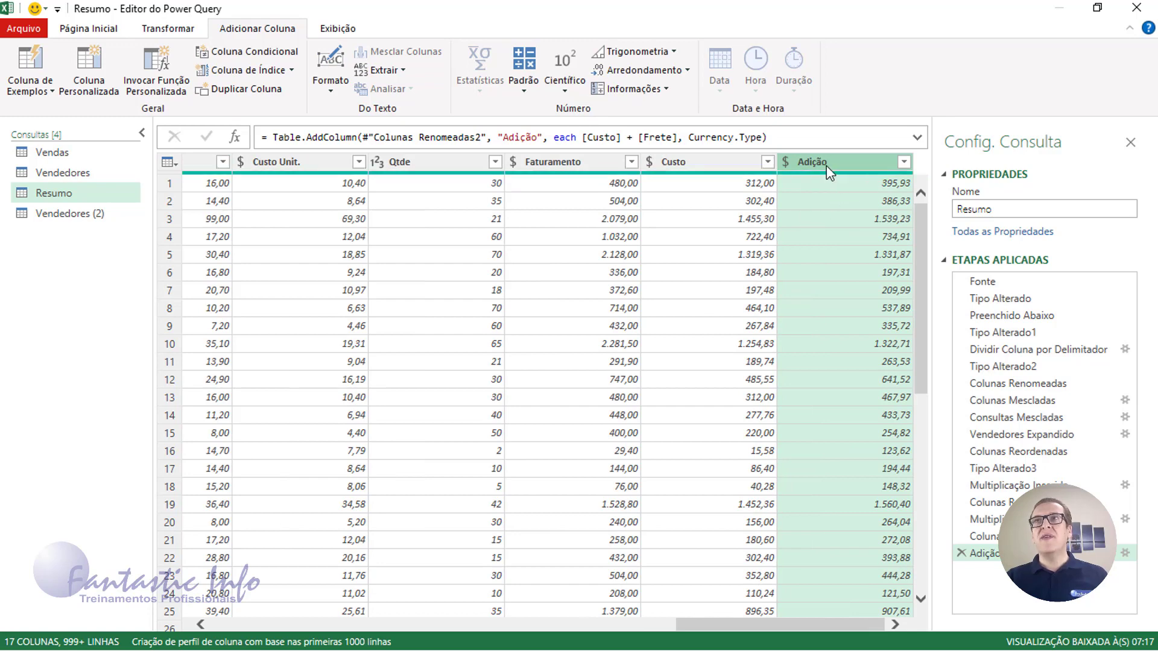
double_click(827, 166)
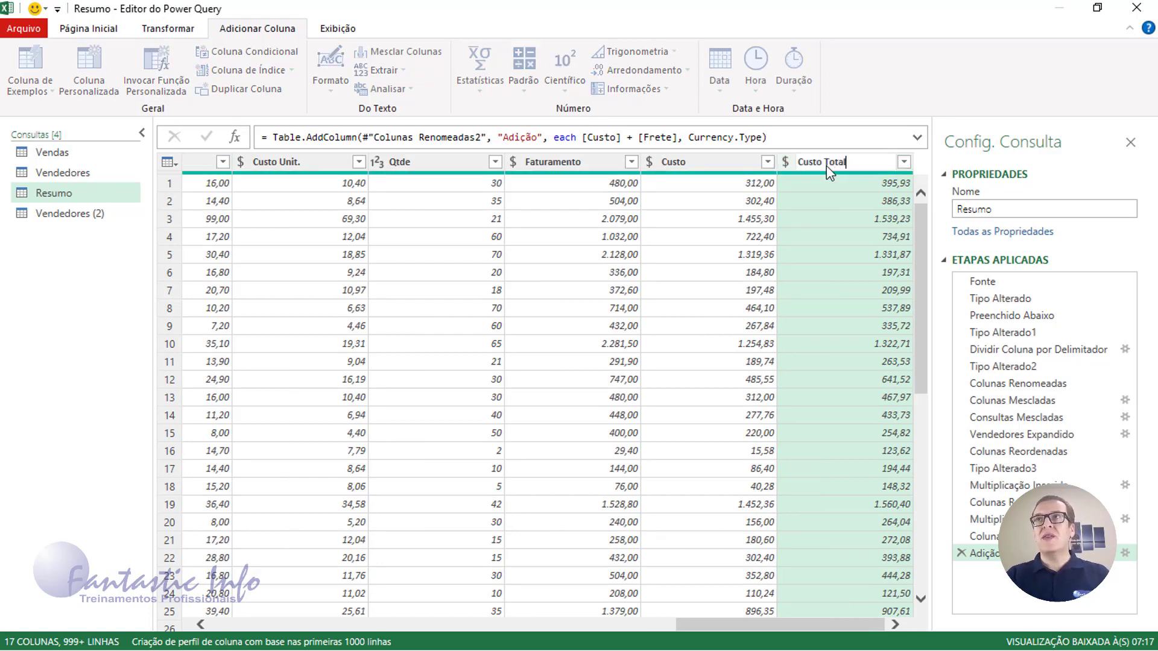
text(Custo Total)
key(Return)
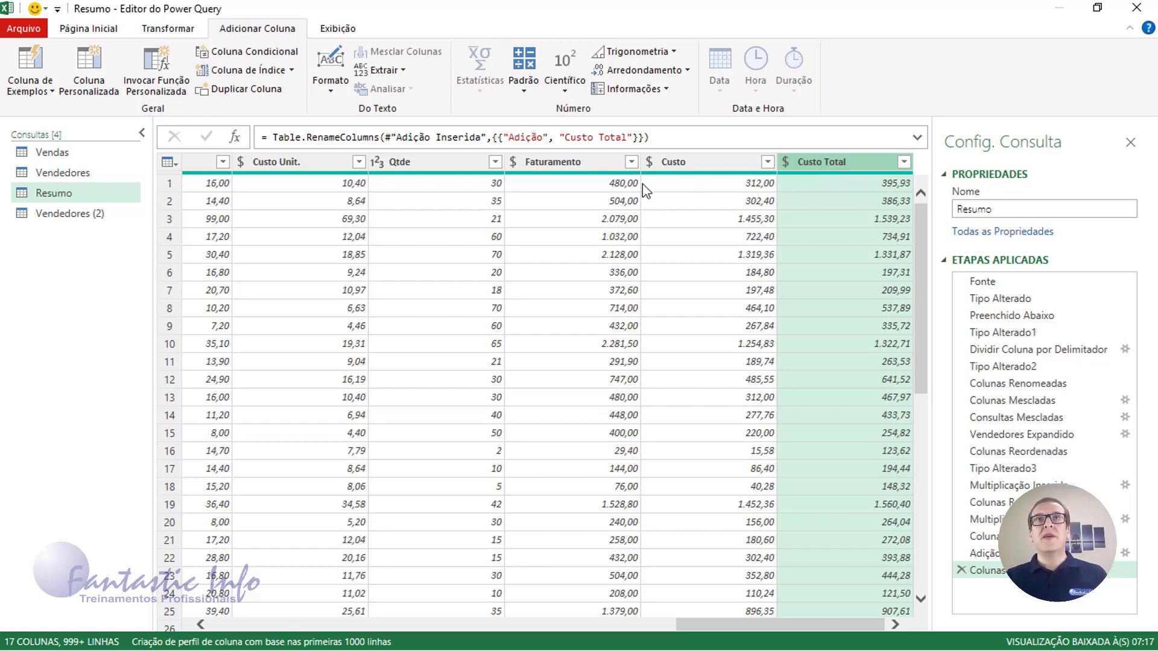
Subtract Custo Total from Faturamento into a new Subtração column
click(577, 164)
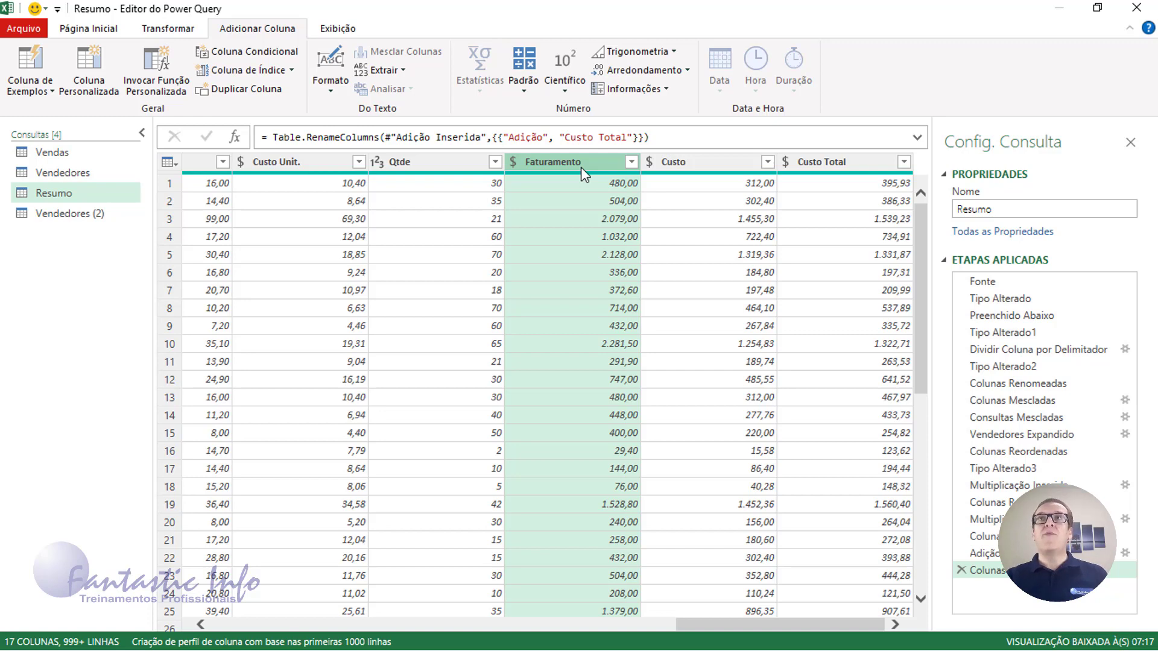
click(853, 168)
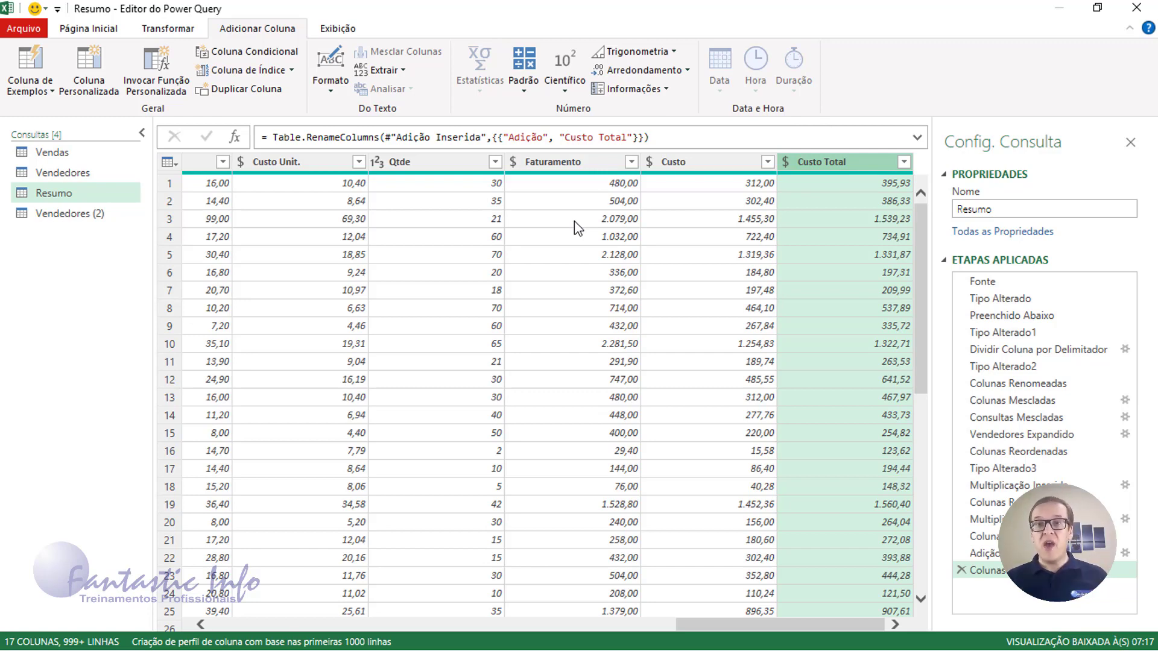
click(557, 169)
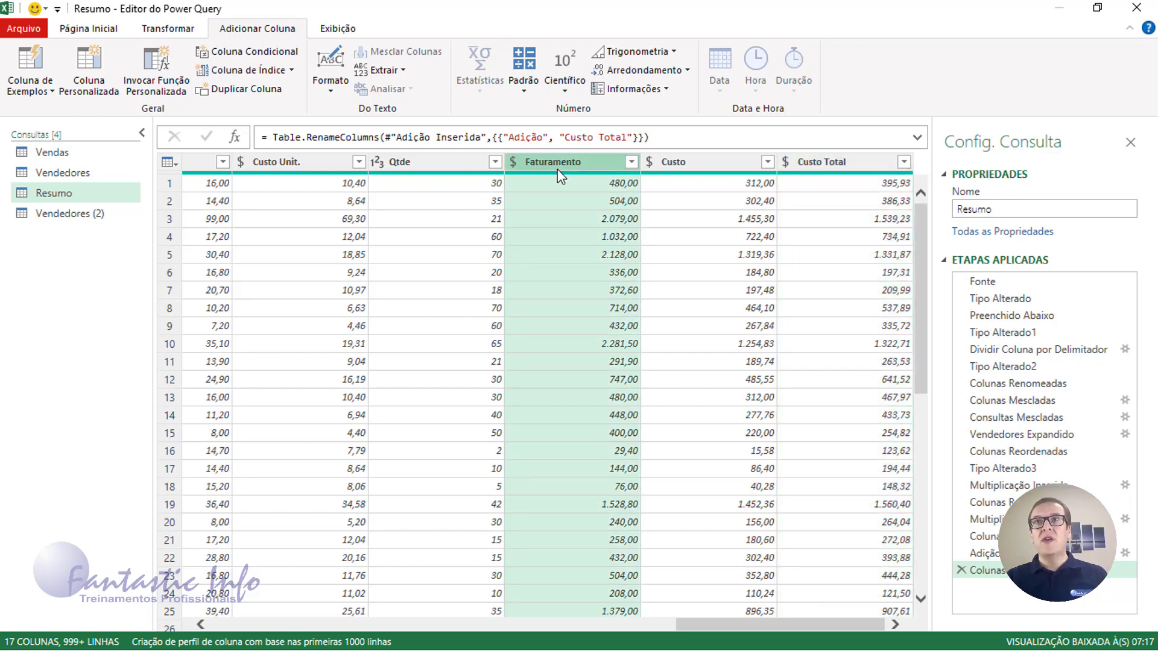
ctrl+click(822, 162)
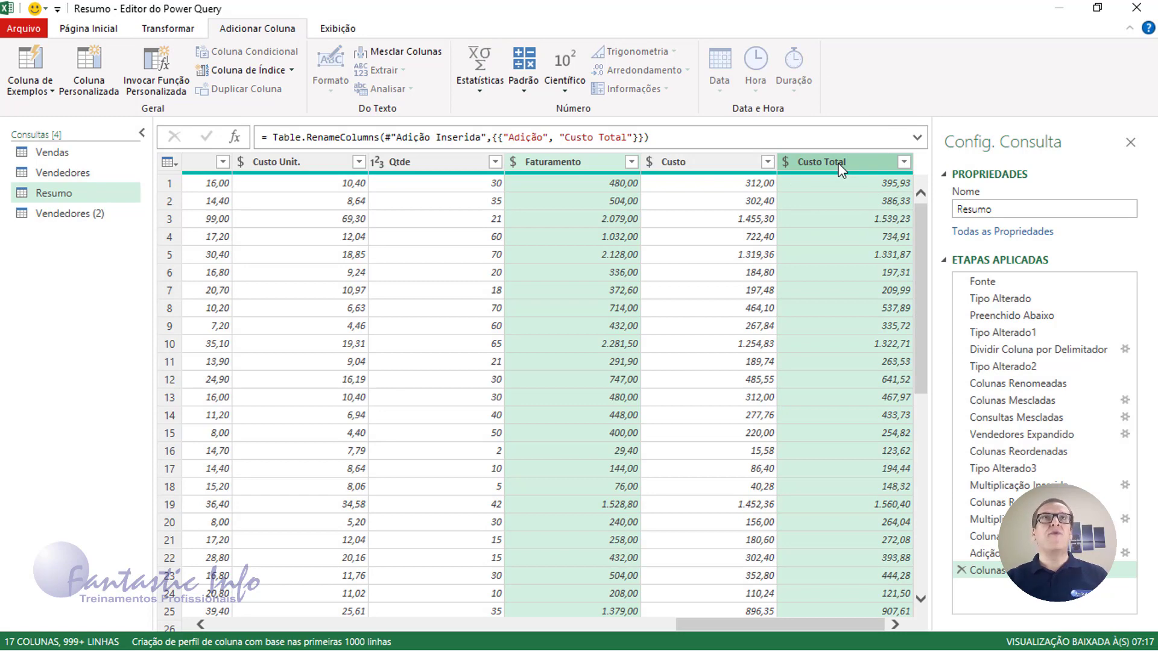
click(524, 91)
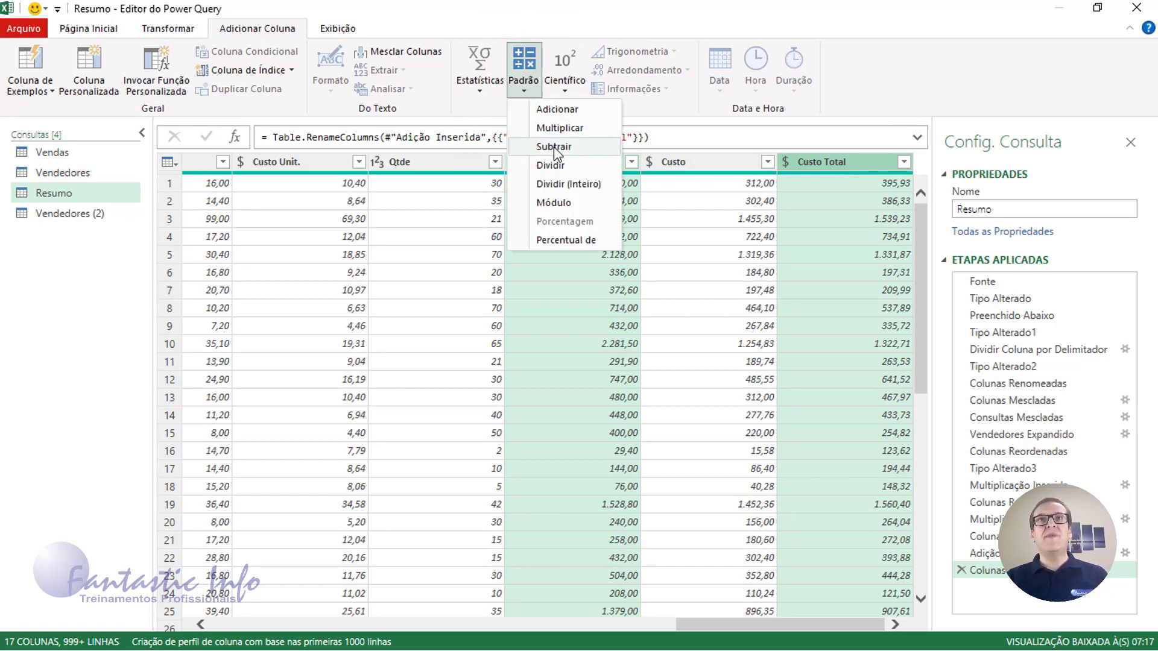
click(554, 147)
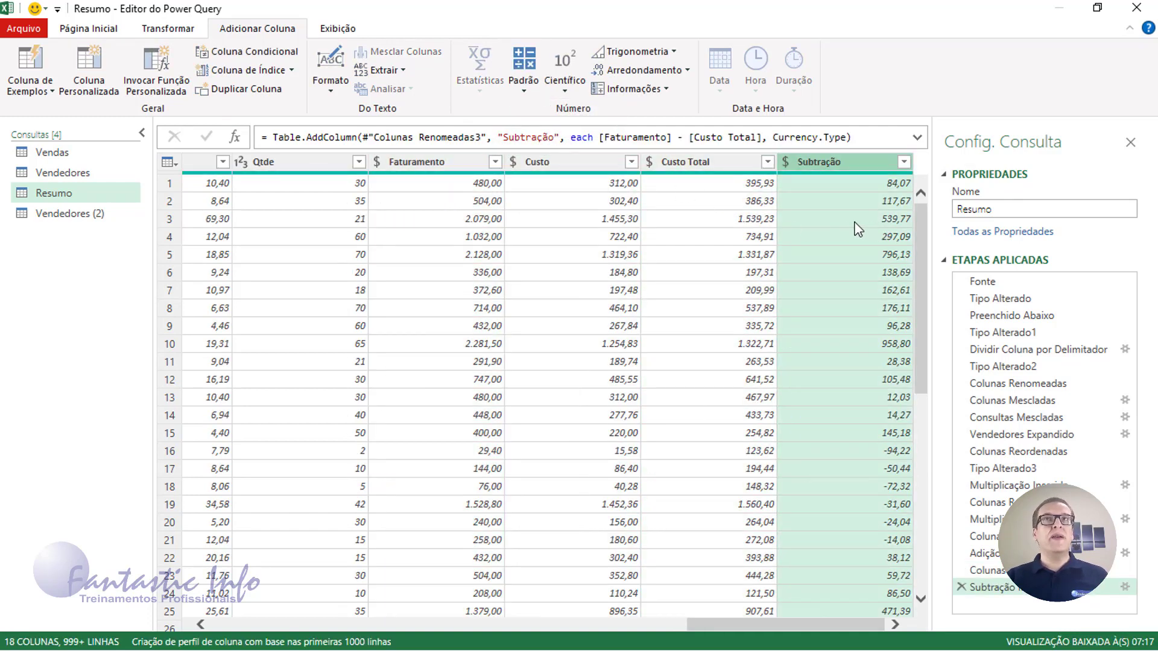
Rename the Subtração column to 'Lucro'
double_click(841, 165)
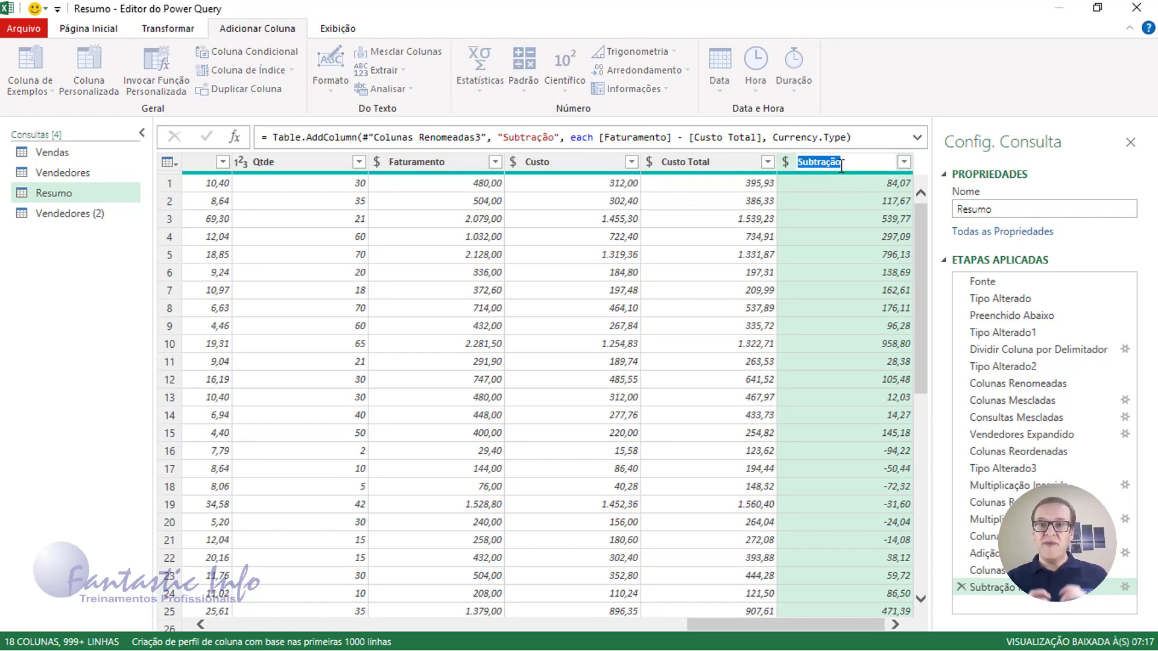
text(Lu)
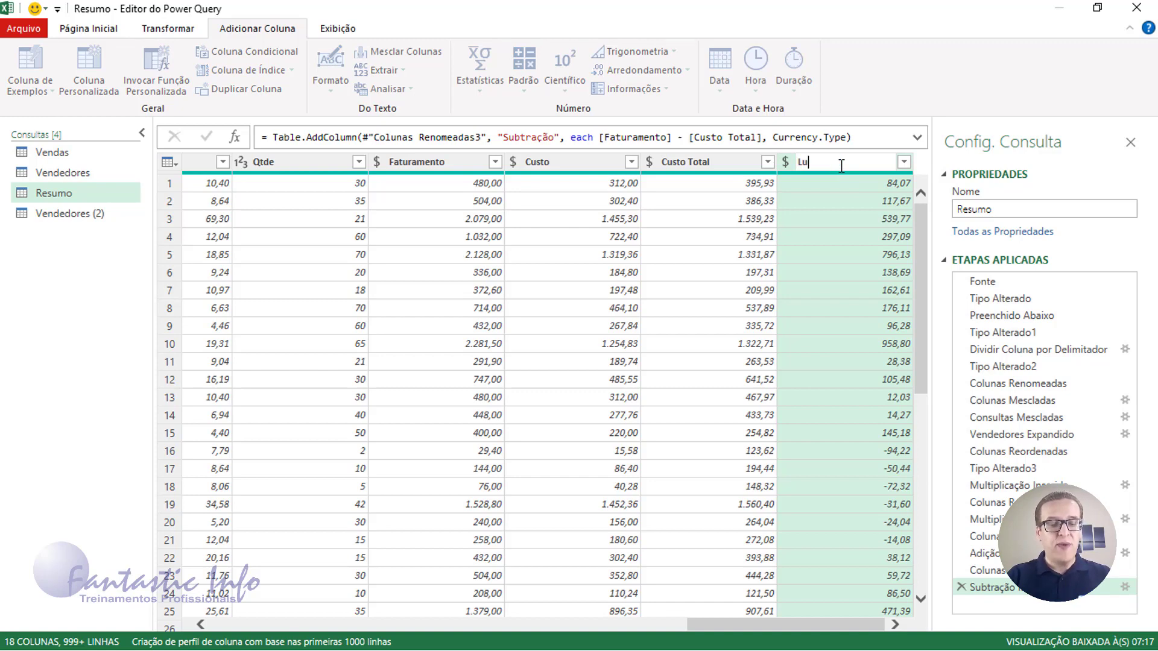
text(cro)
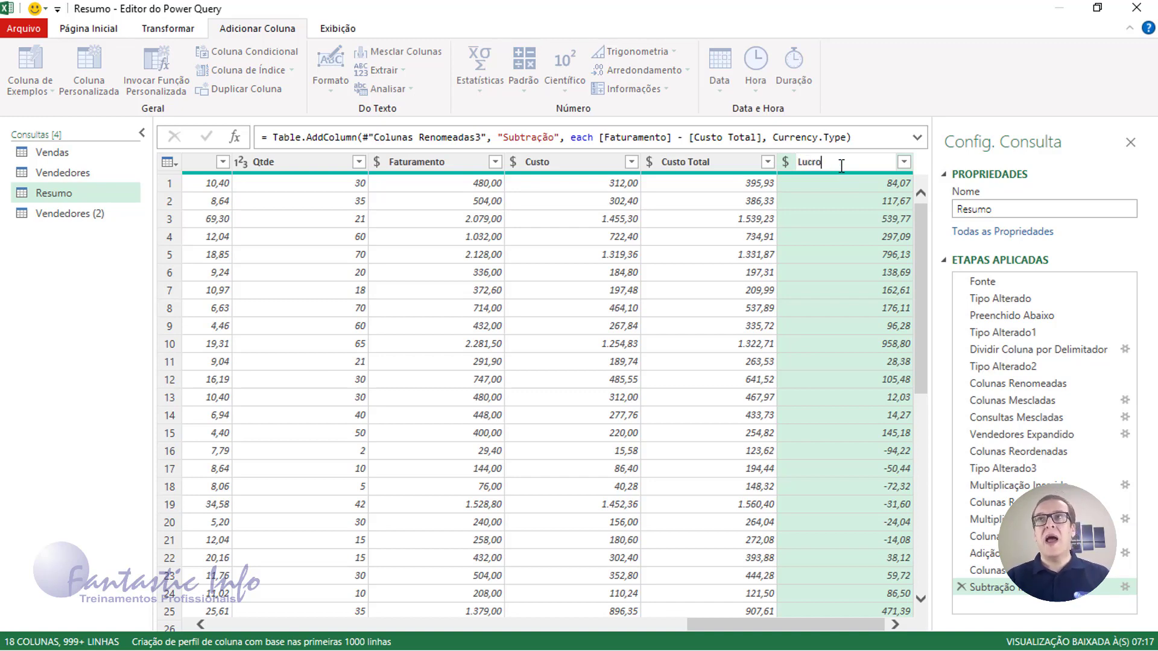
key(Return)
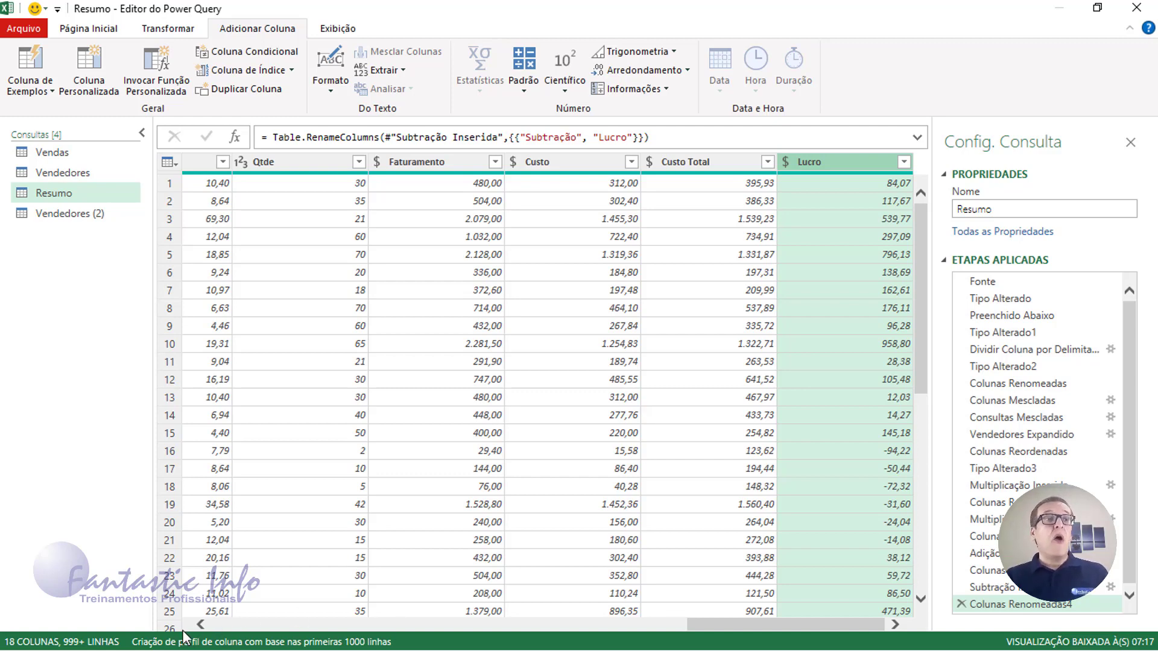
Add a Nome do Mês column from Data Venda via Data > Mês > Nome do Mês, then select it
click(246, 626)
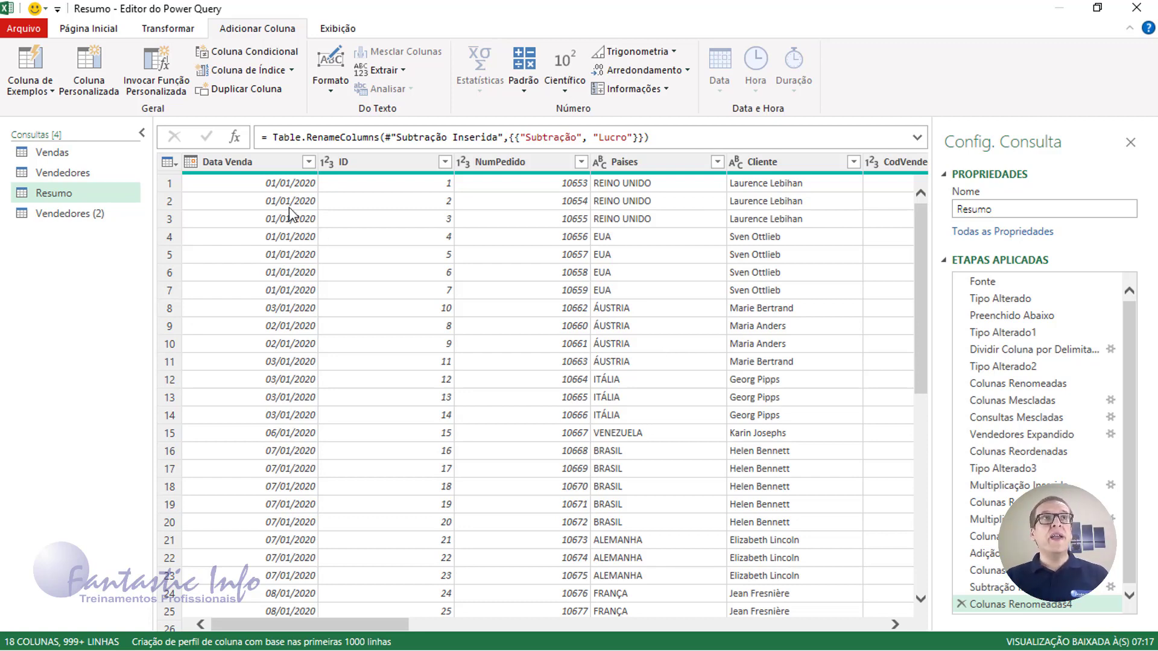
click(273, 164)
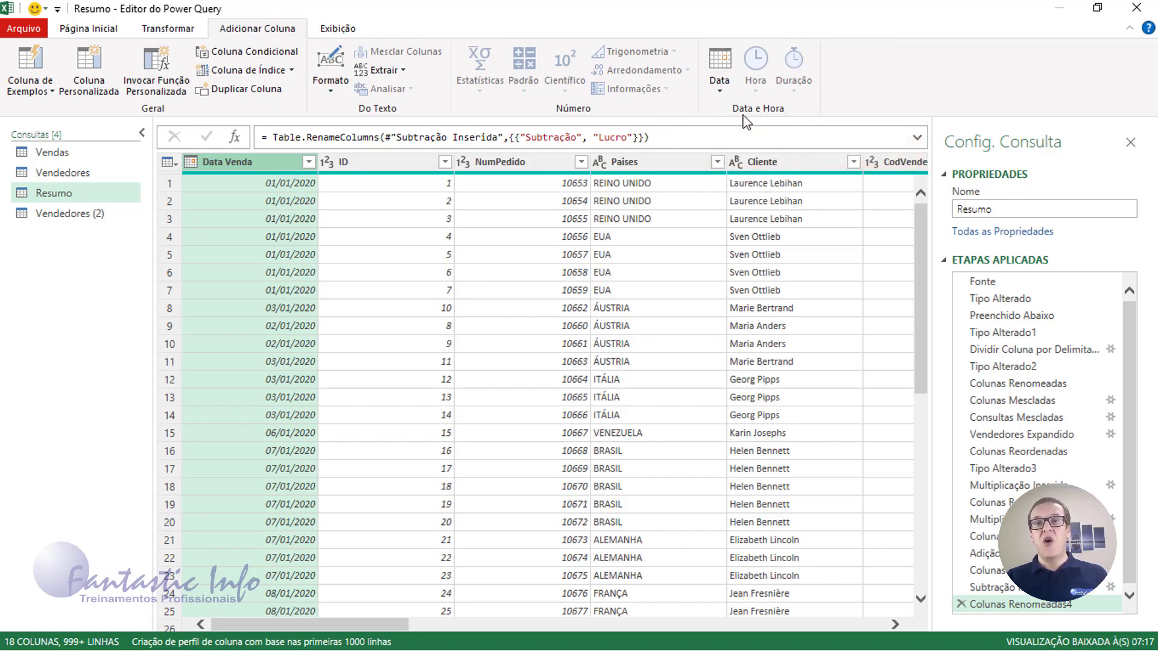
click(722, 95)
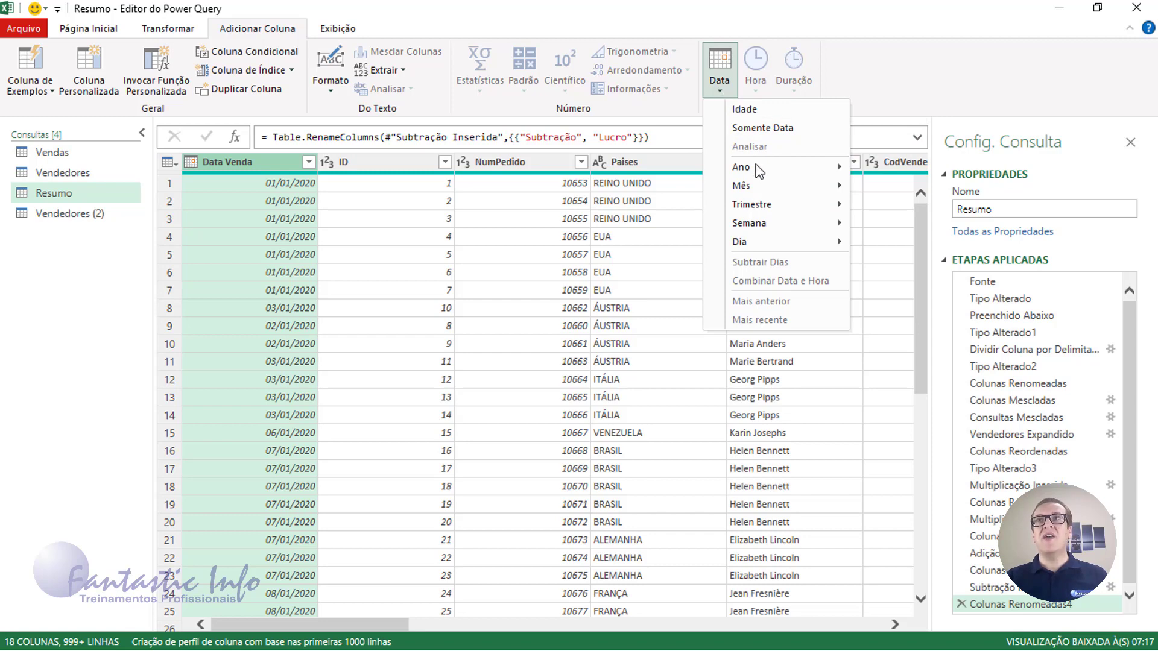
mouse_move(769, 191)
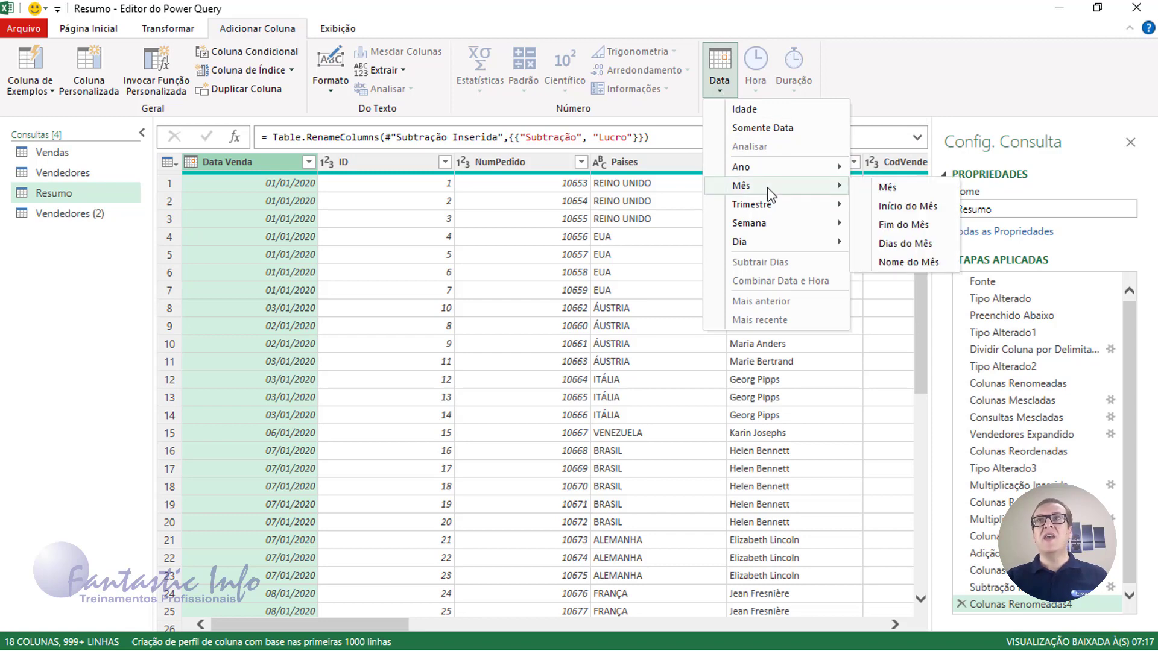
click(923, 264)
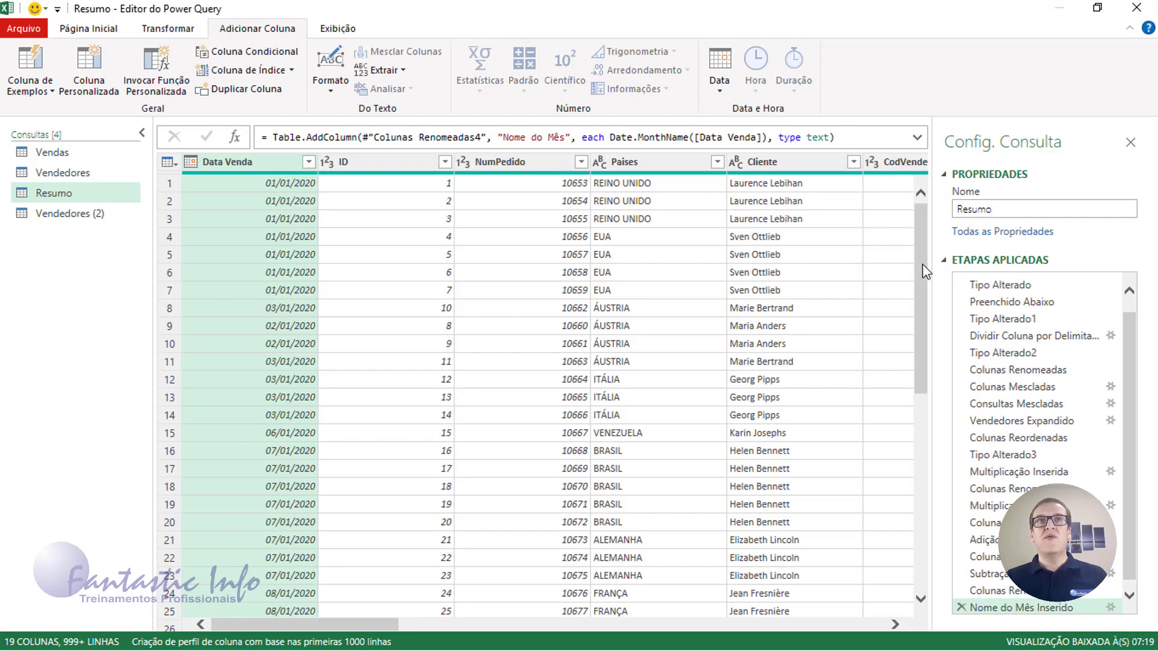
click(873, 625)
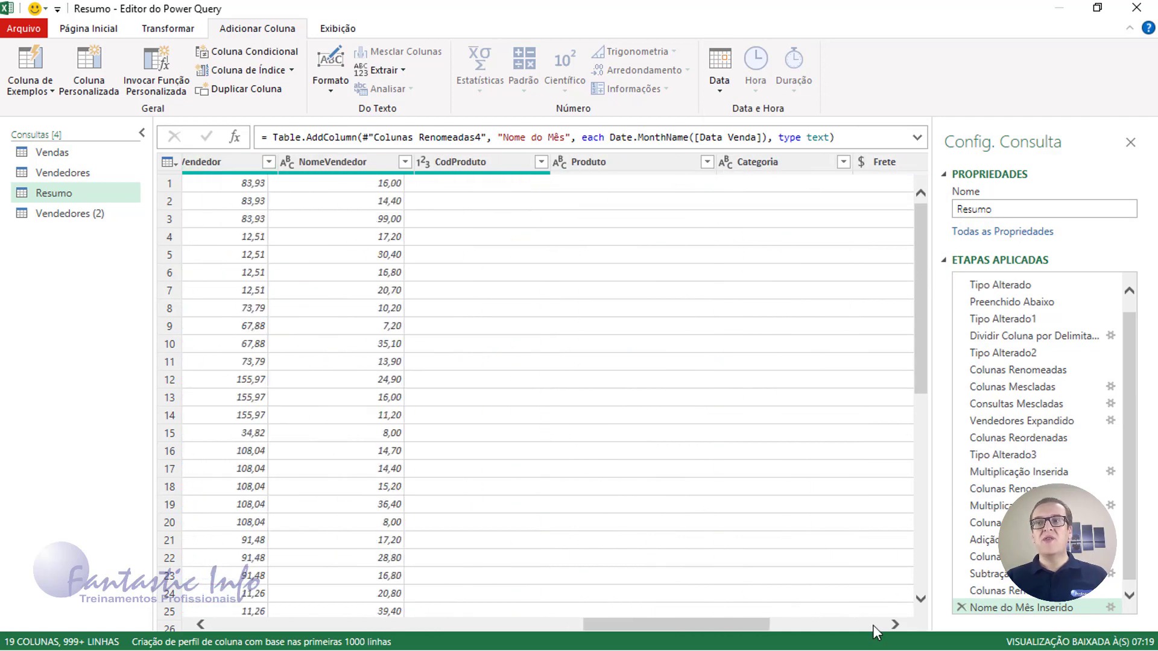
click(873, 625)
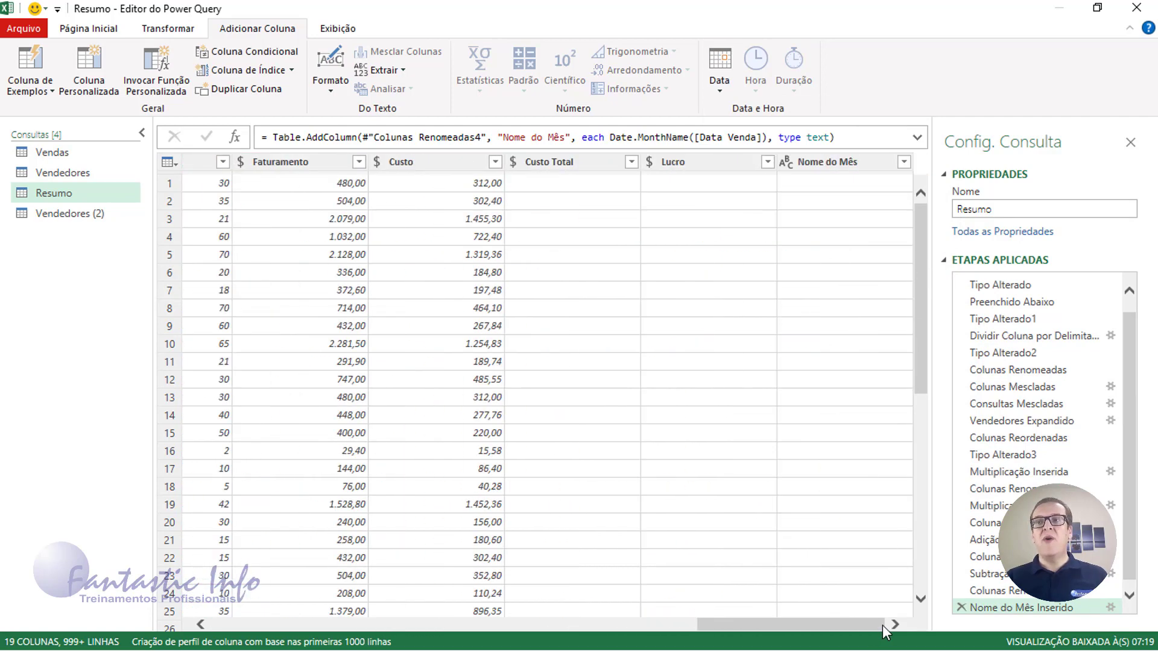
click(822, 163)
Drag the Nome do Mês column to the leftmost position, ahead of Data Venda
mouse_move(822, 169)
mouse_down()
mouse_move(146, 176)
mouse_move(184, 173)
mouse_up()
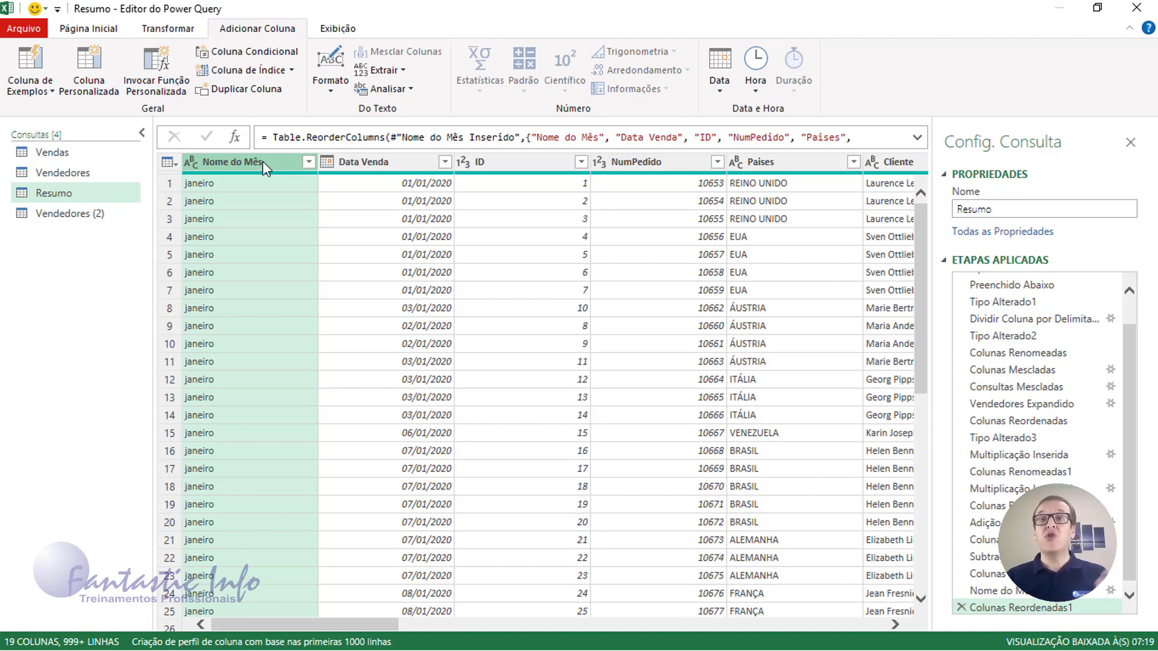
click(103, 34)
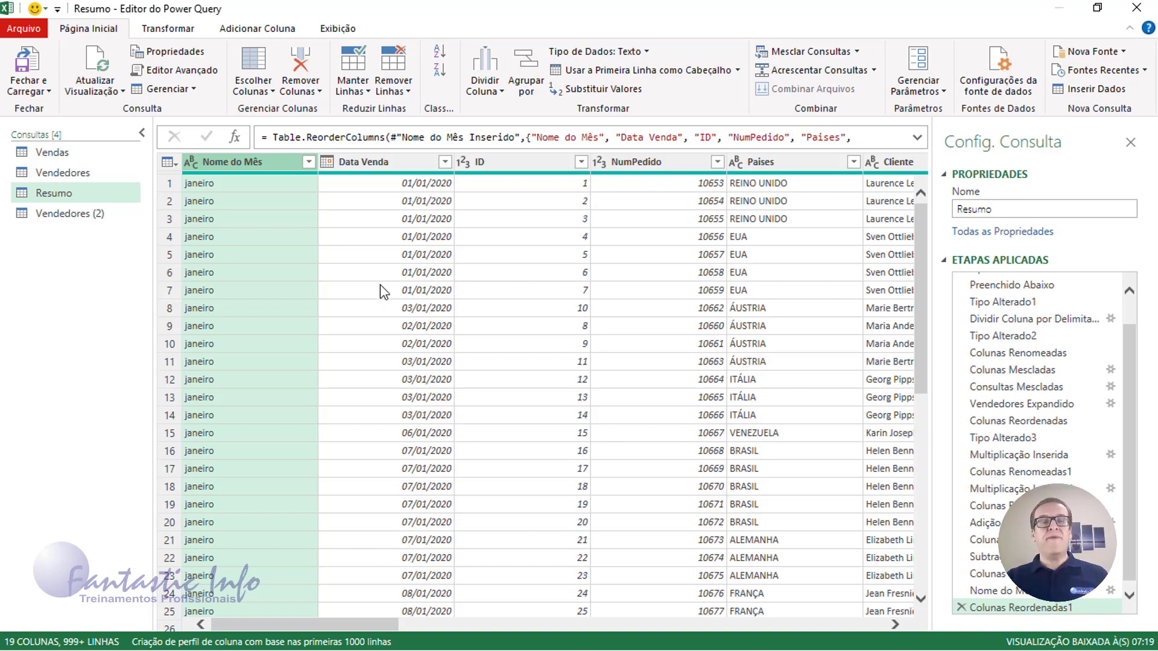
click(169, 30)
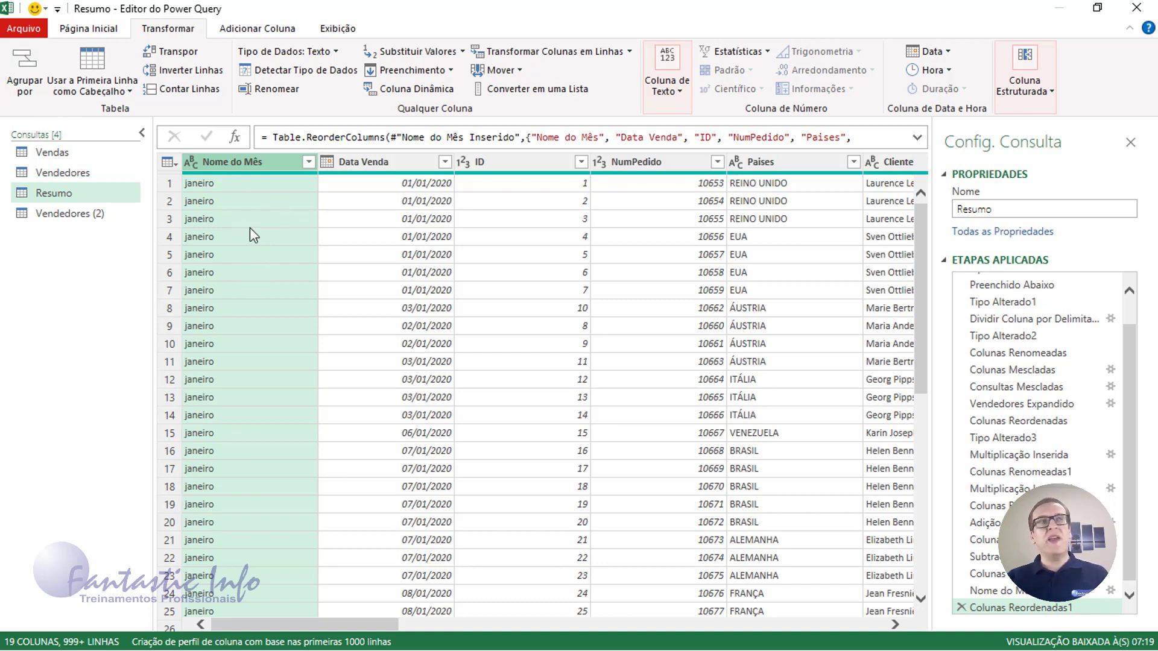
In Agrupar por, group by Nome do Mês, name the count Nº Pedidos, and choose Avançado
click(24, 94)
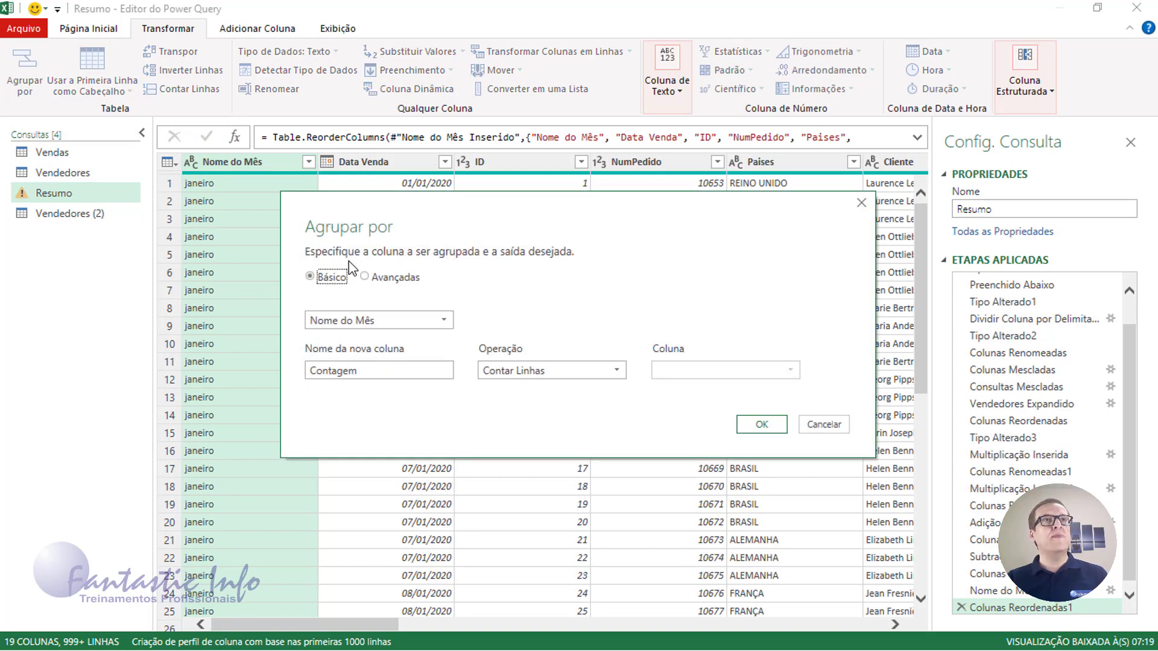
click(444, 321)
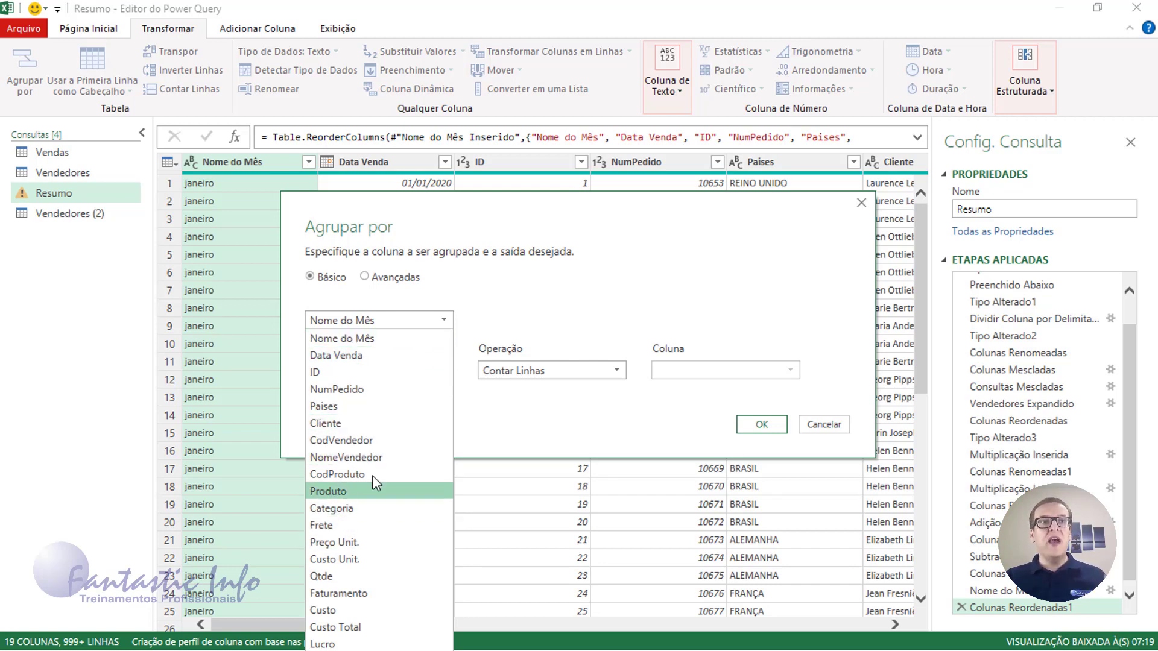
click(617, 281)
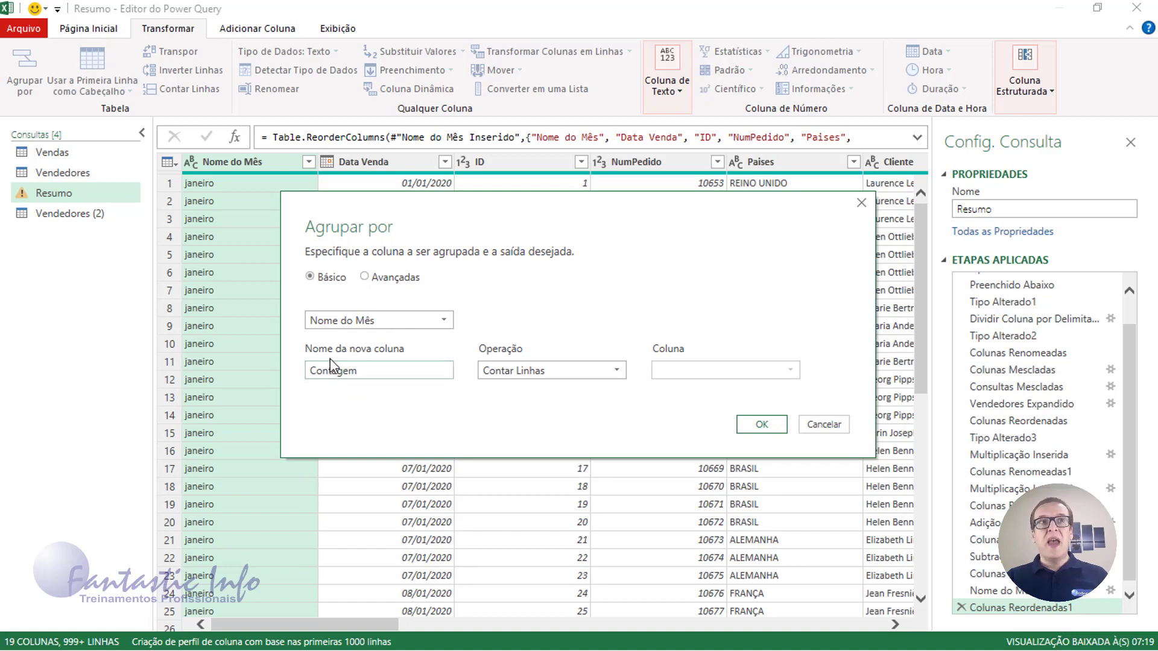
double_click(390, 374)
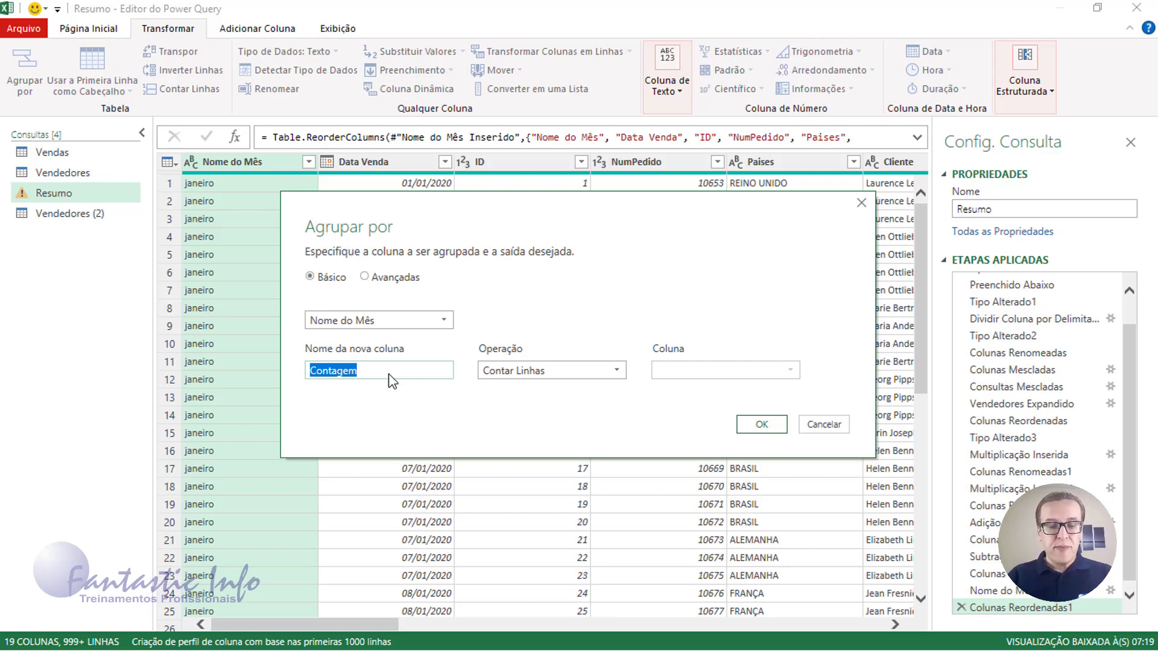
text(Nº)
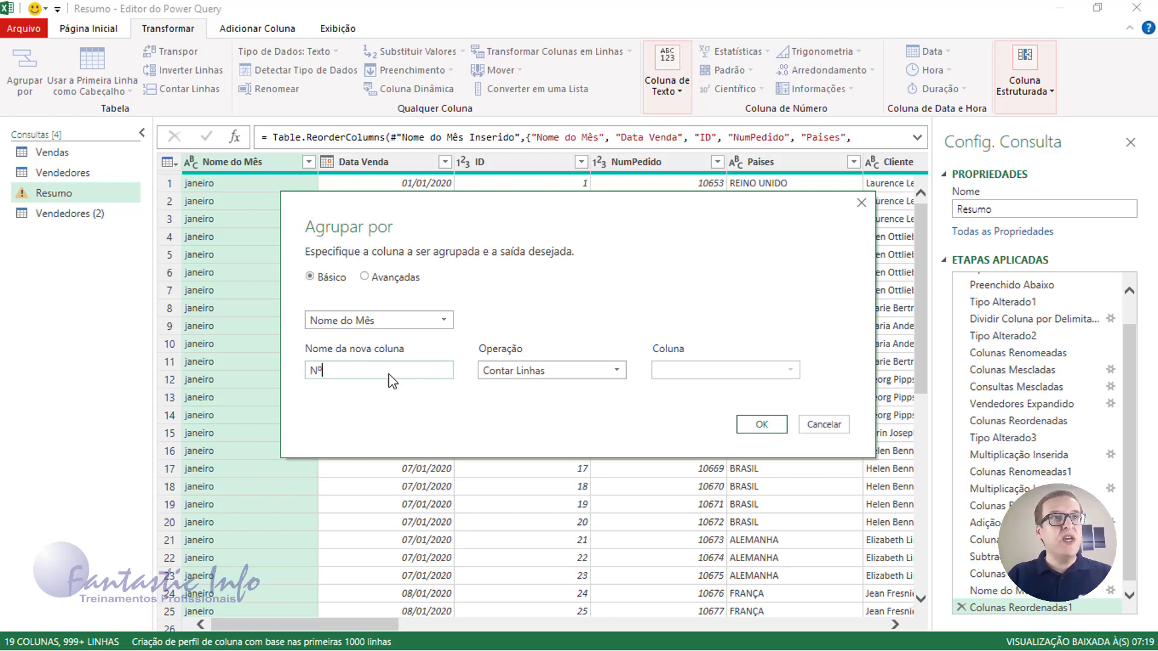
text( Pedidos)
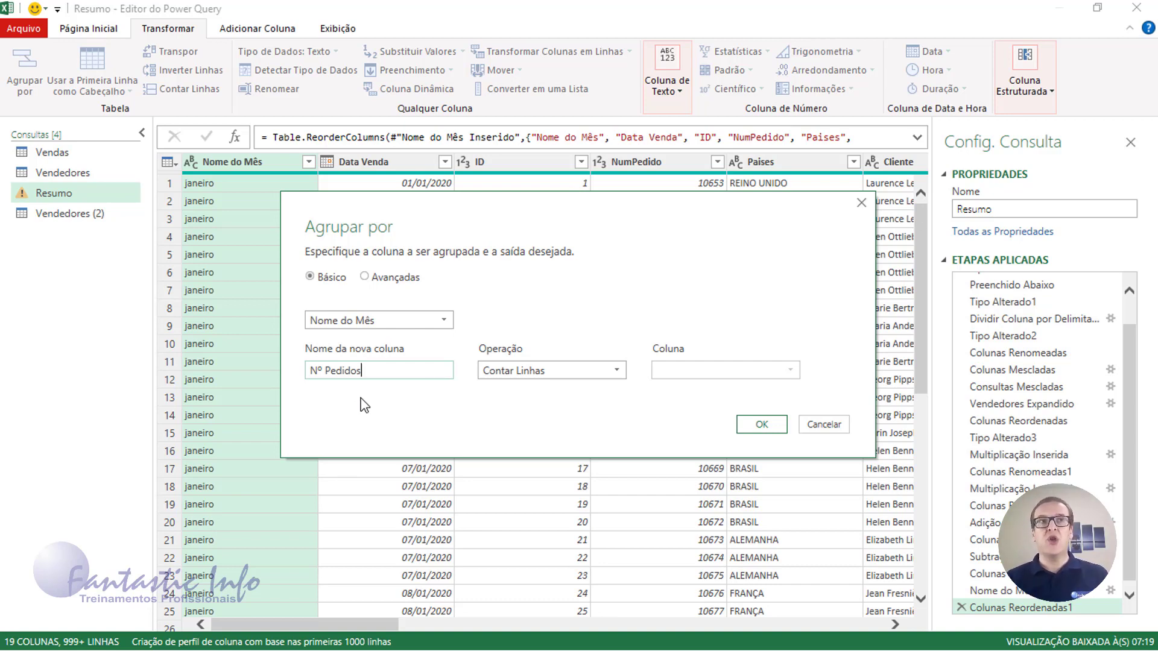
click(365, 277)
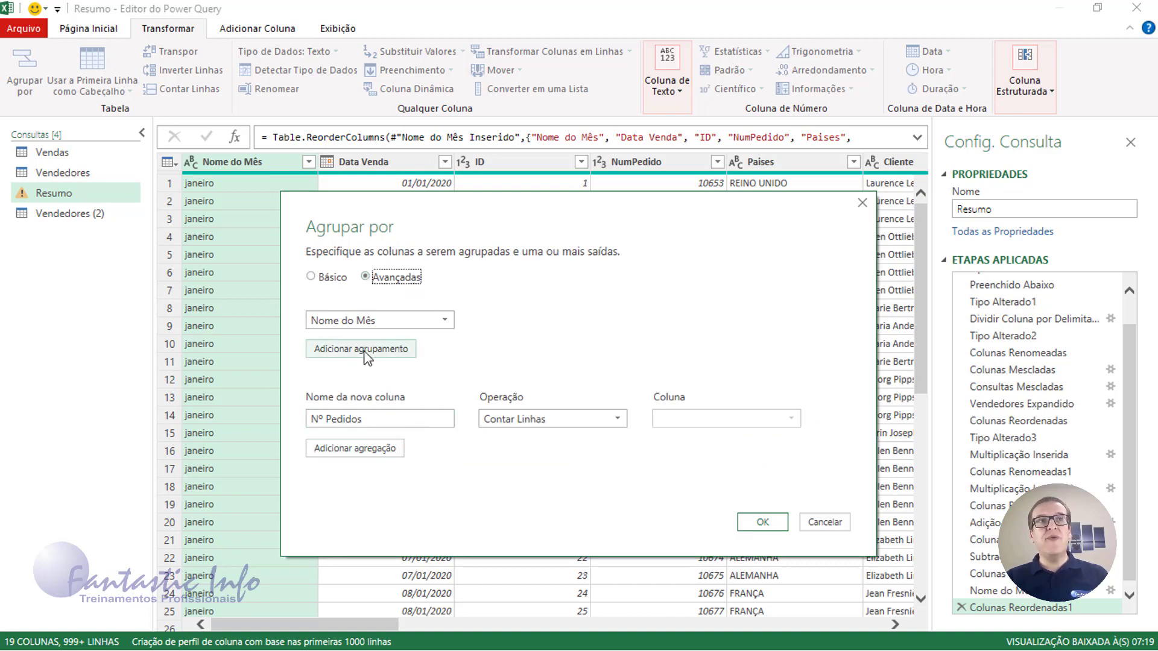
Add a Faturamento Total aggregation summing the Faturamento column
click(352, 450)
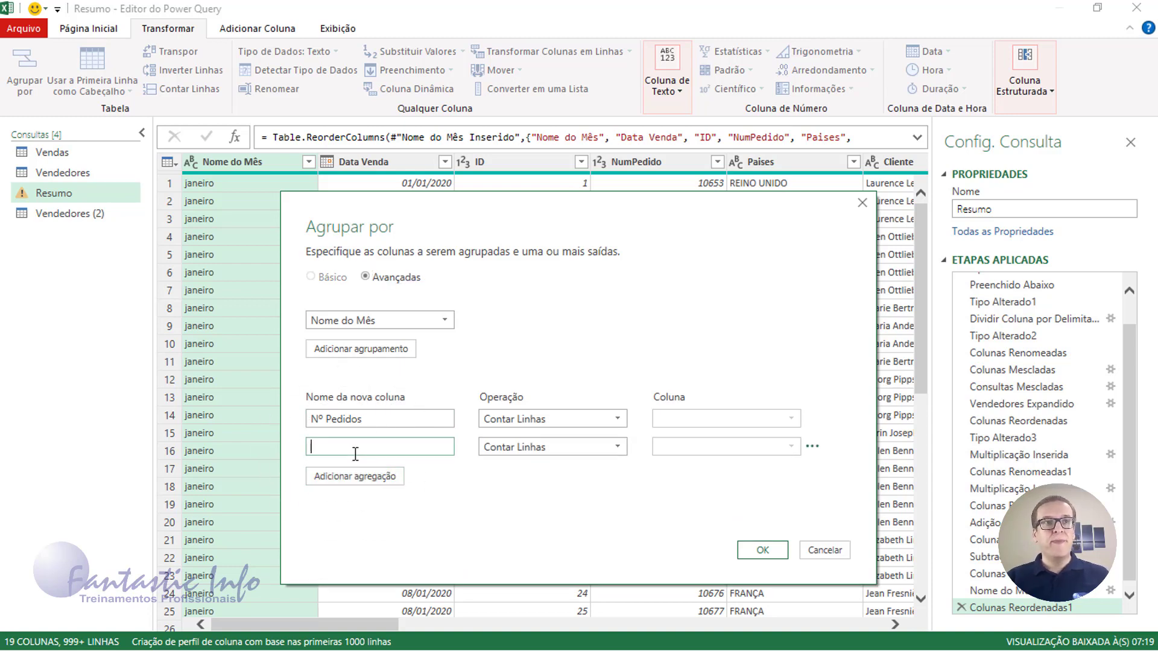
text(Fatu)
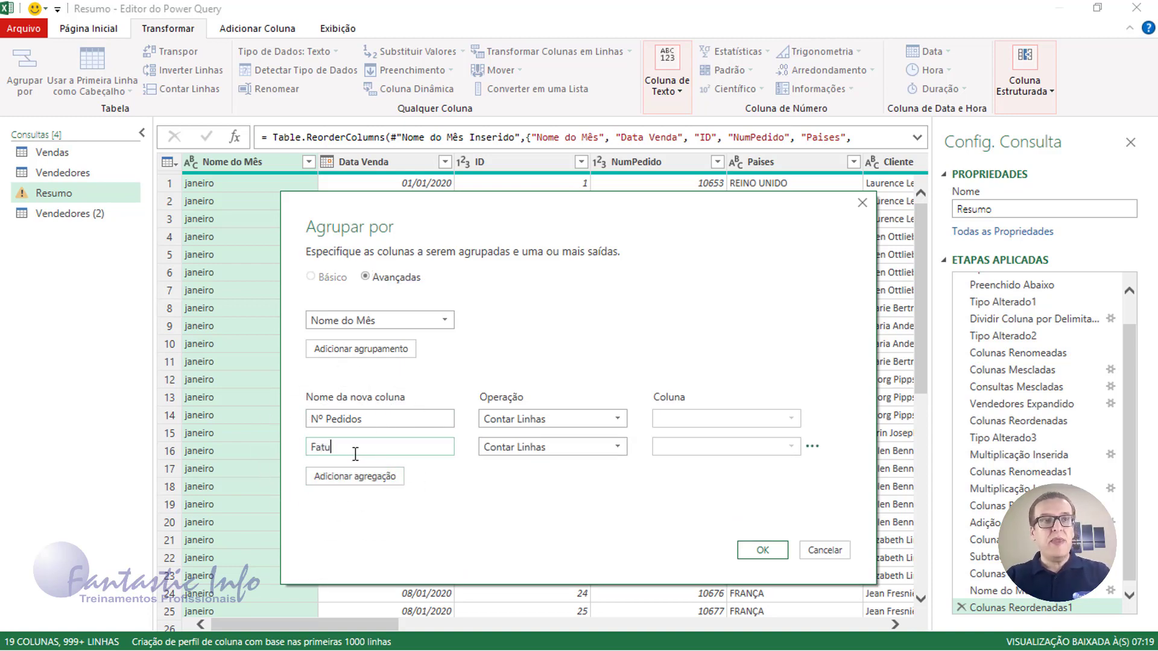
text(ramento T)
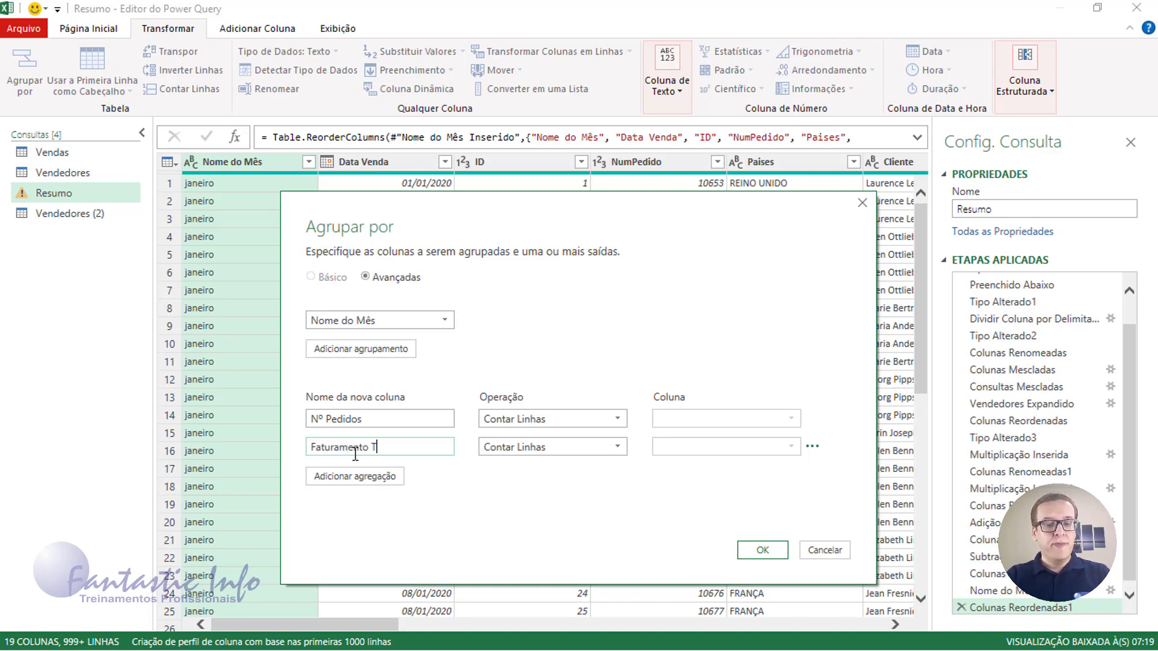
text(otal)
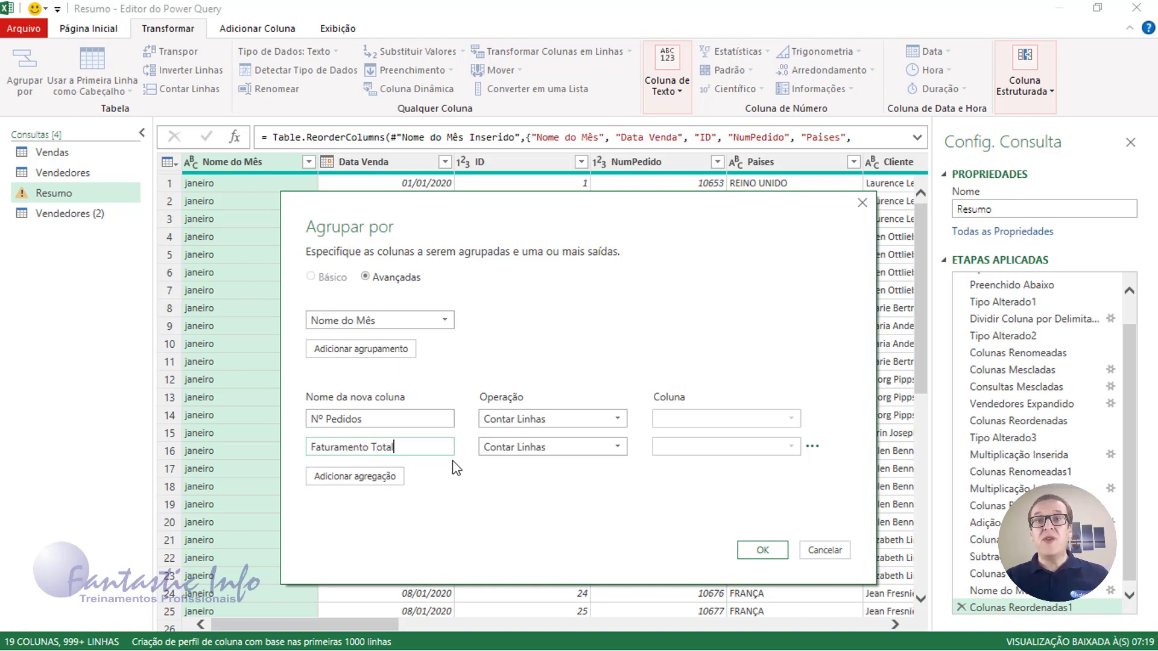
click(573, 445)
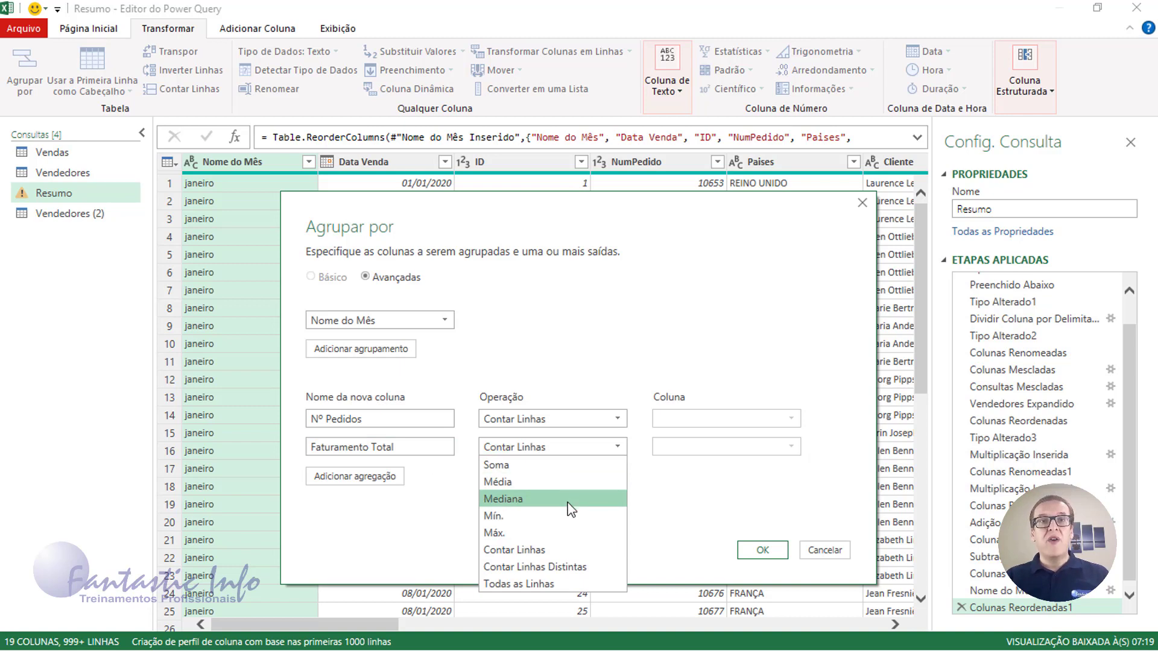
click(533, 469)
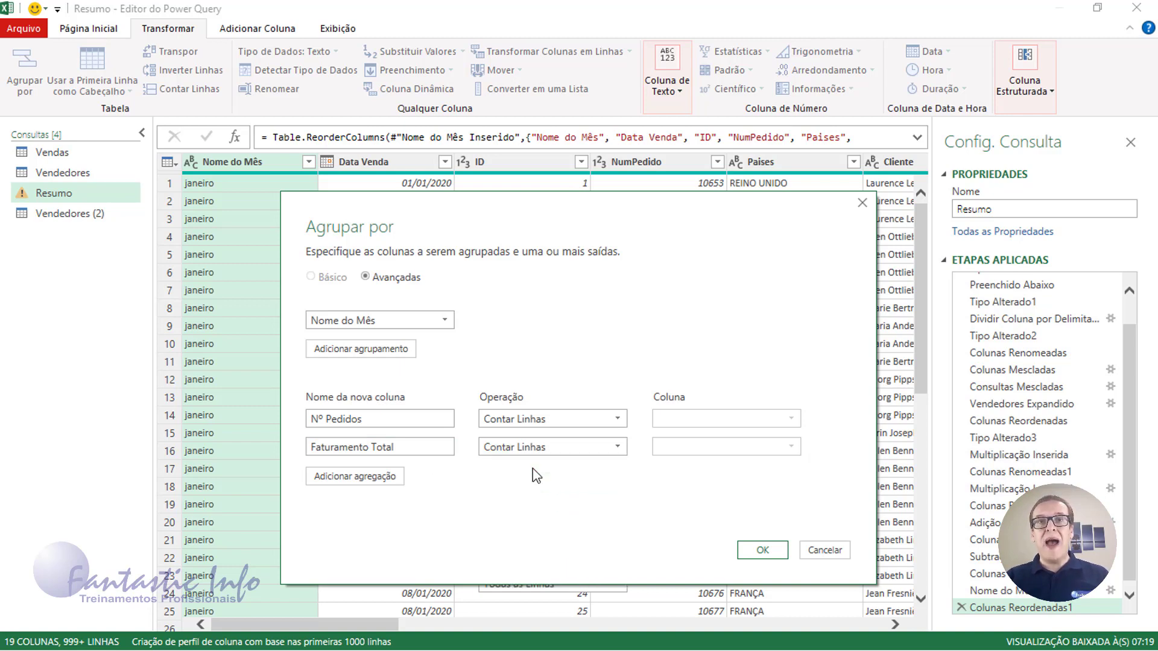
click(794, 450)
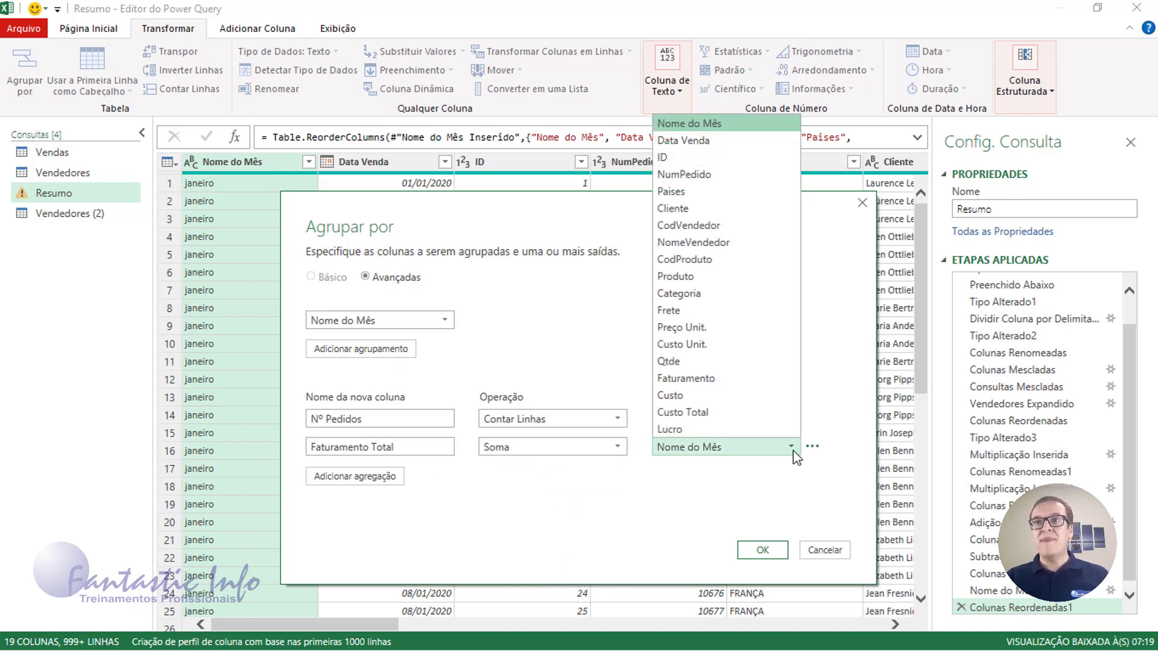
click(704, 380)
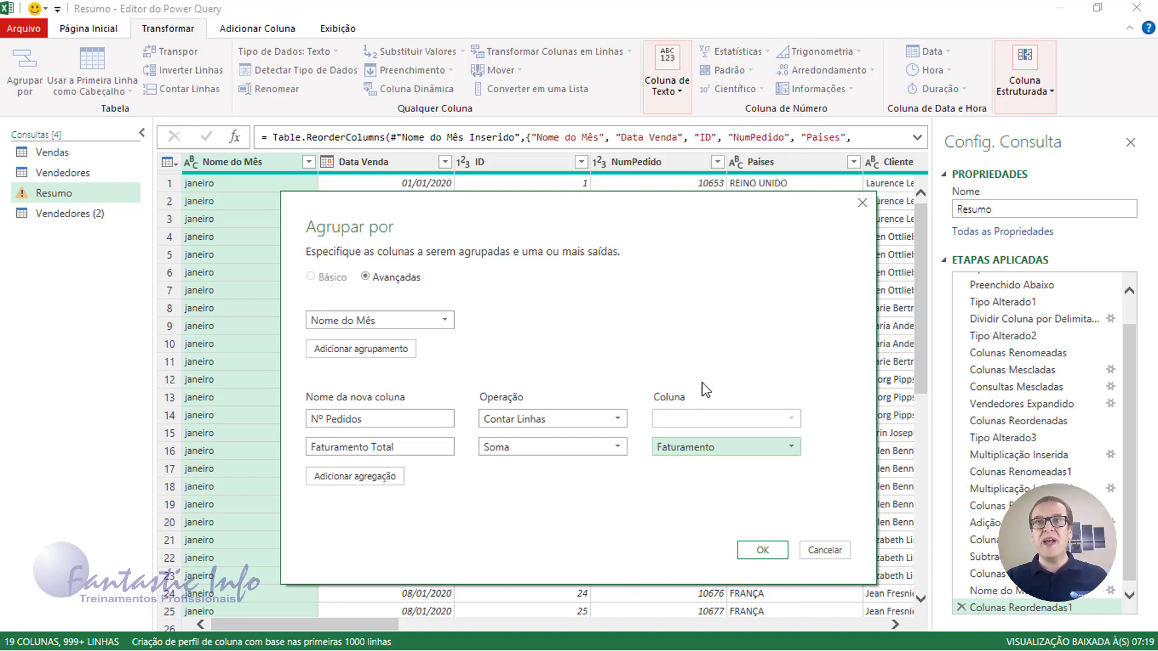
Add a Custo Total aggregation summing the Custo Total column
click(378, 478)
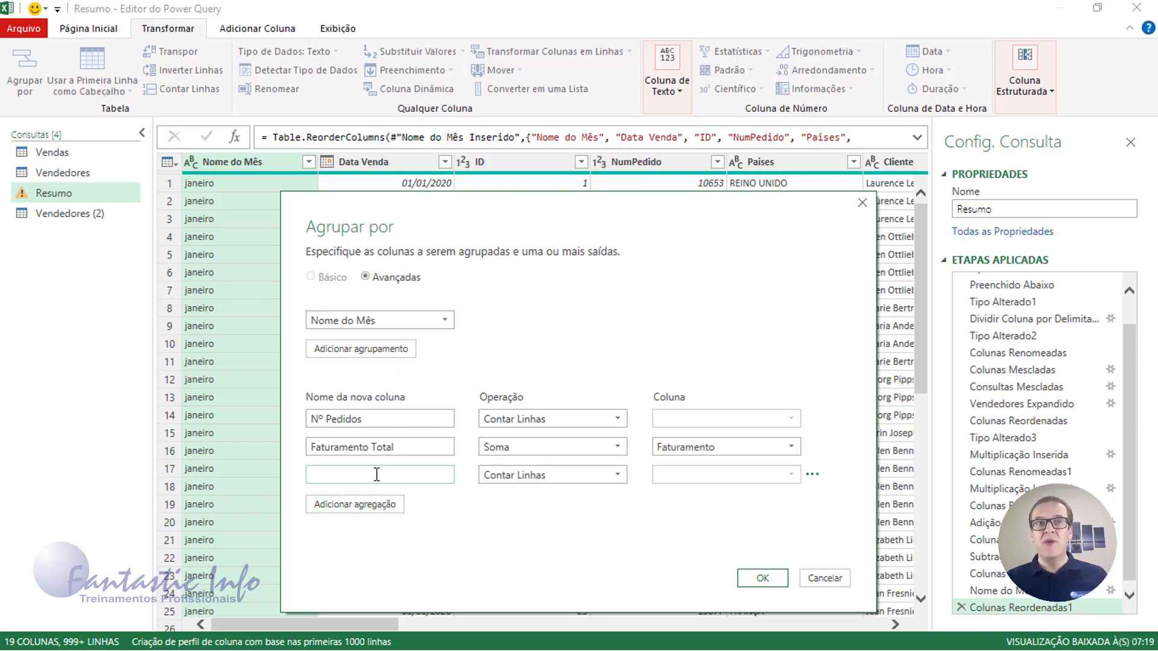
text(Cust)
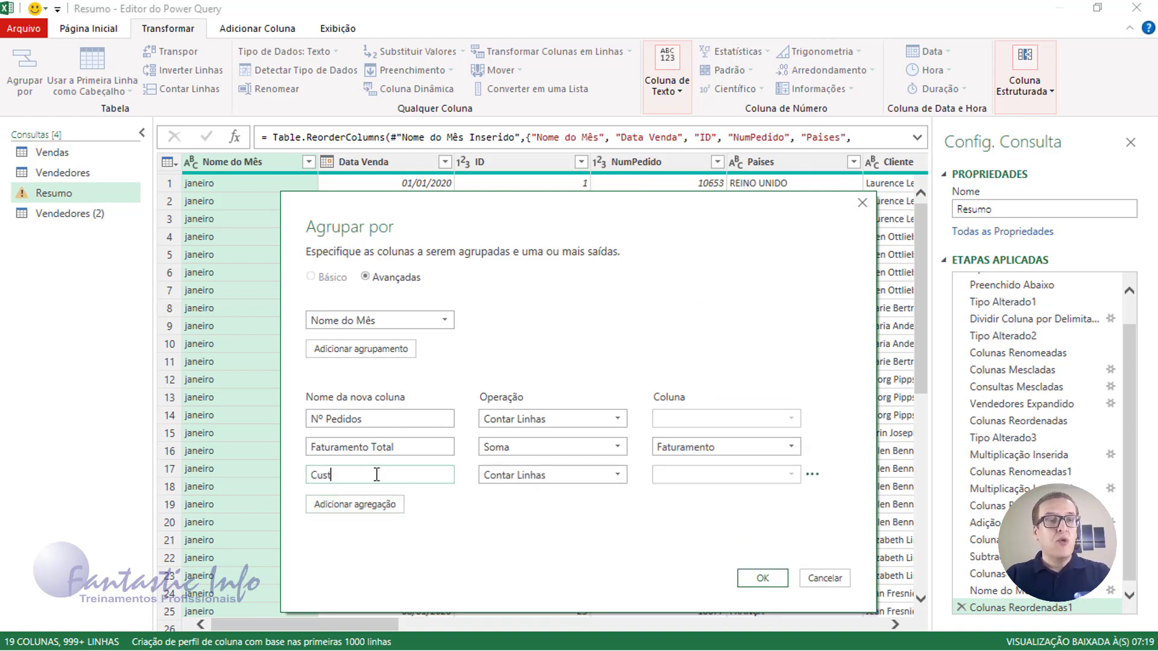
text(o Total)
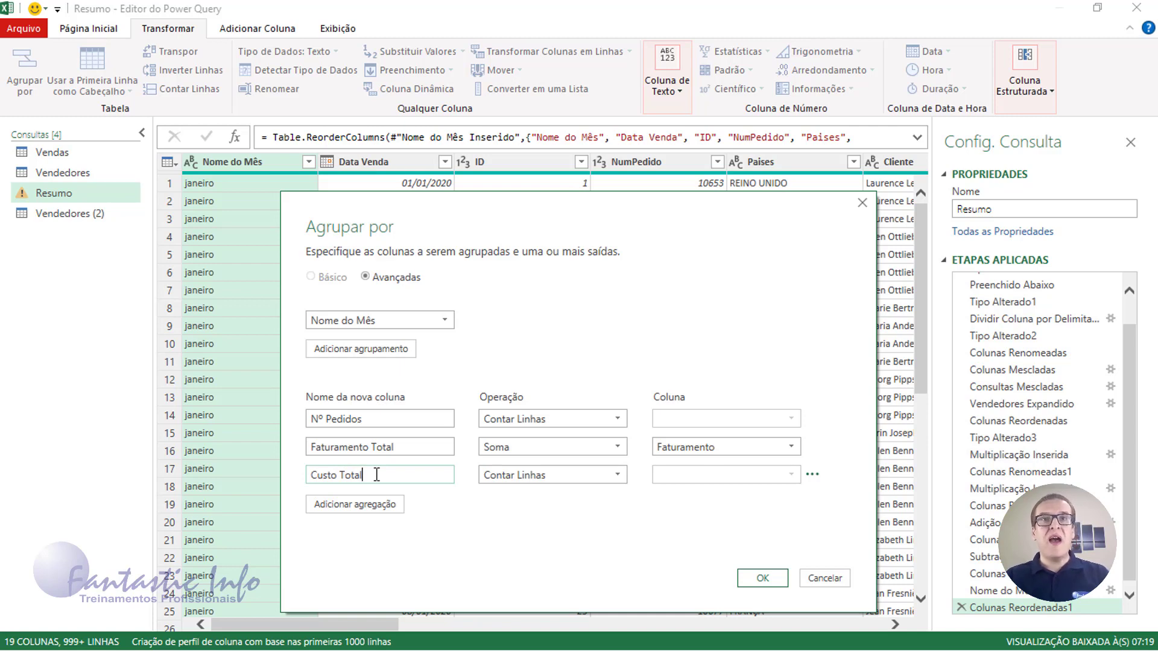
click(597, 483)
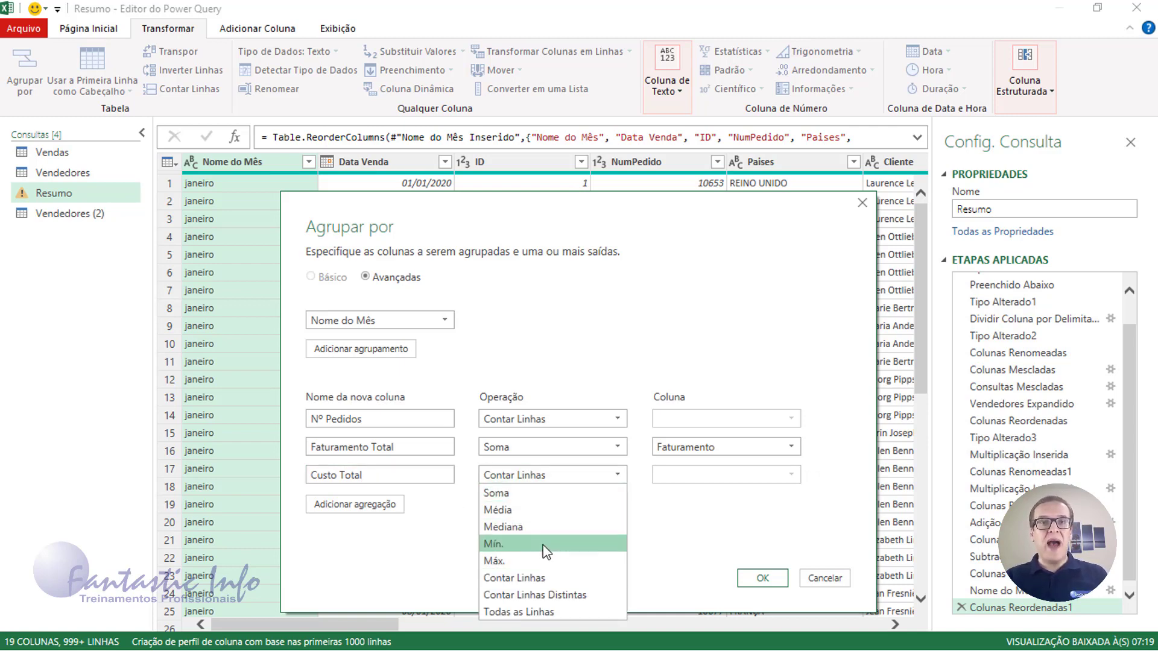
click(517, 494)
click(733, 473)
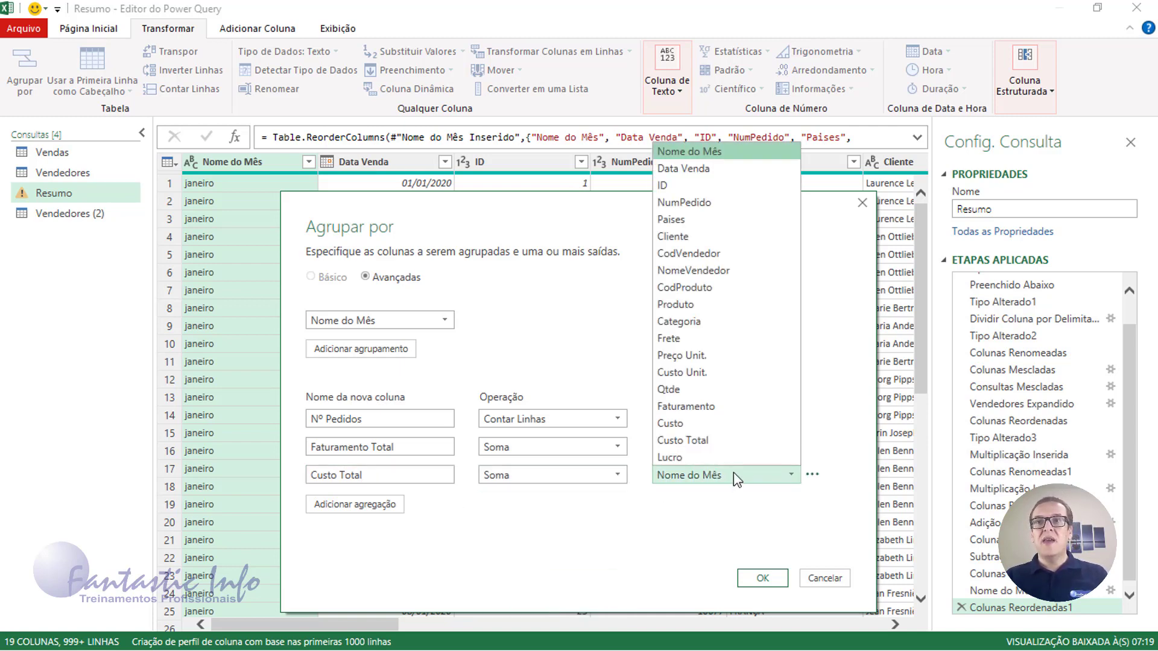
click(715, 441)
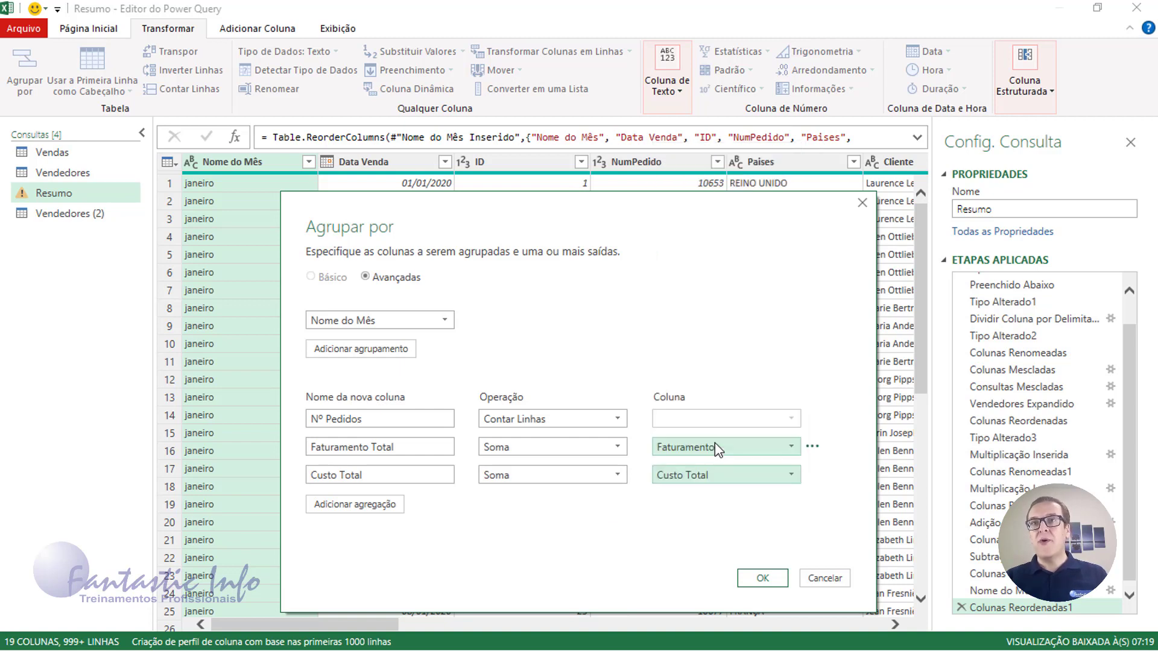
Add a Lucro Total aggregation summing the Lucro column
click(371, 504)
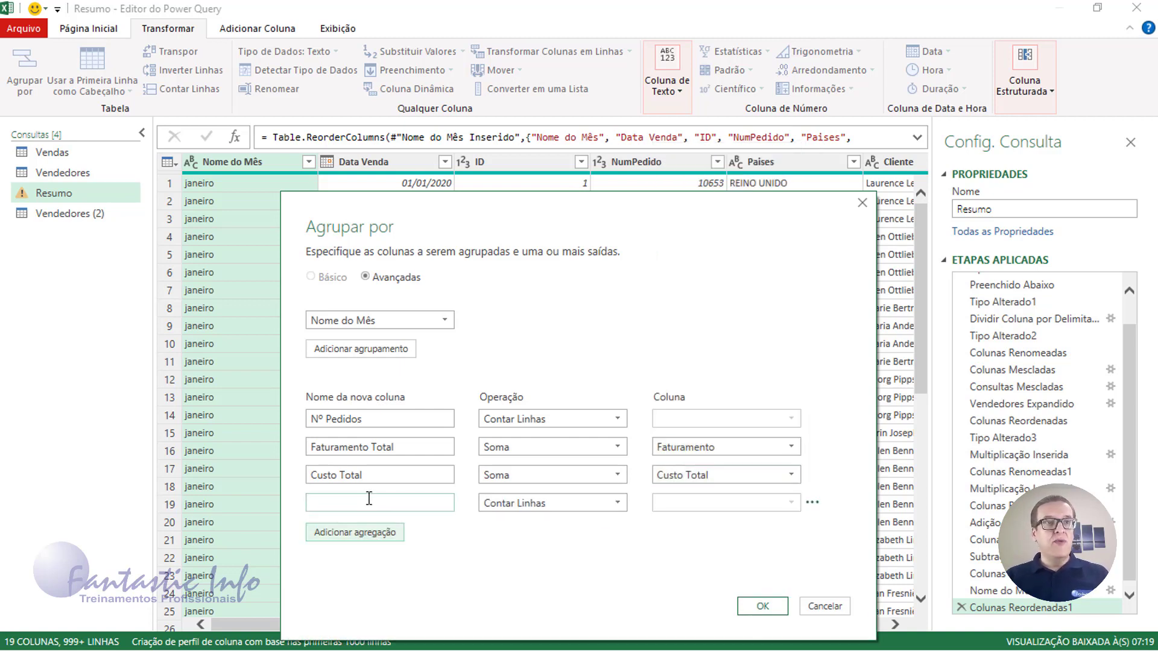
text(Lucro)
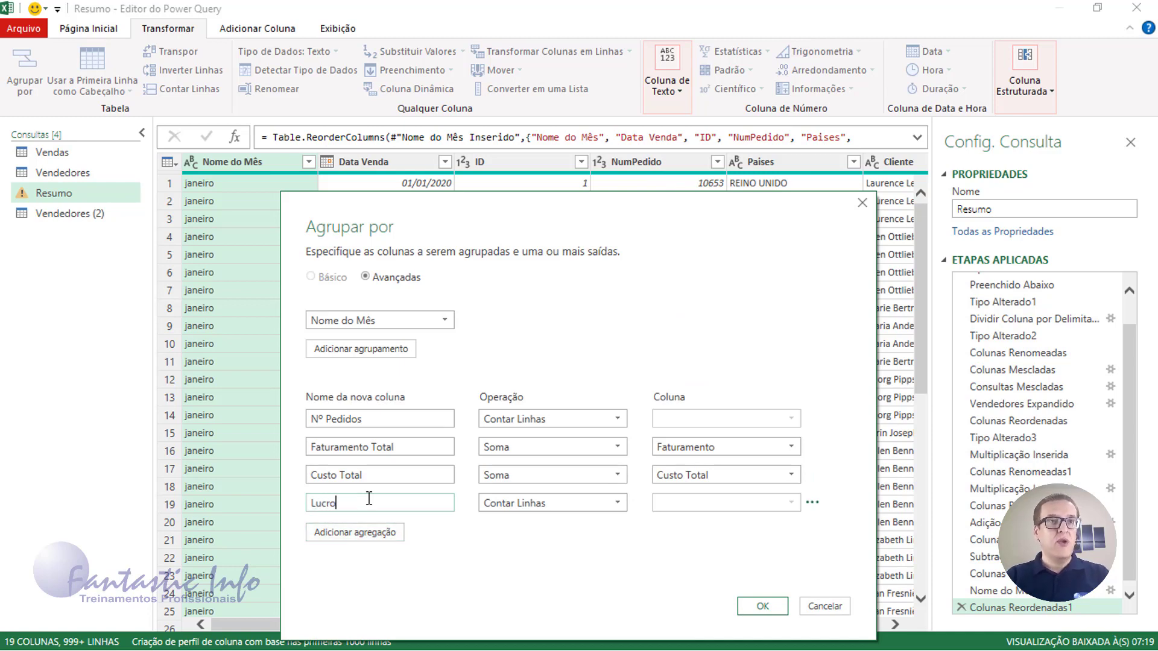
text( Total)
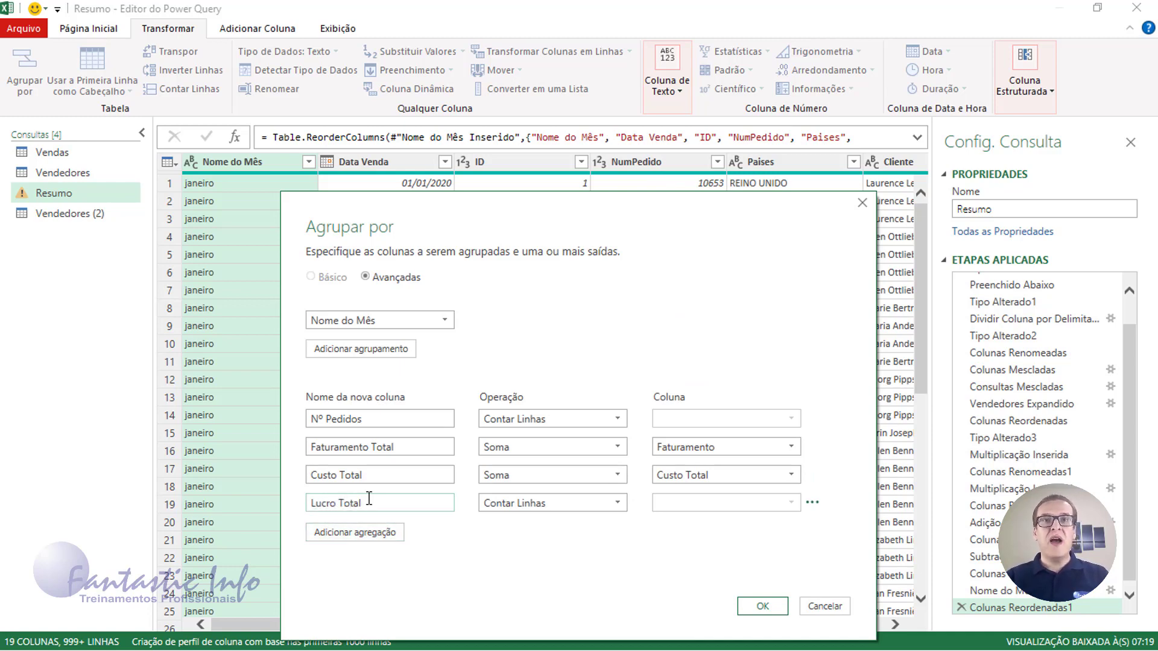
click(591, 504)
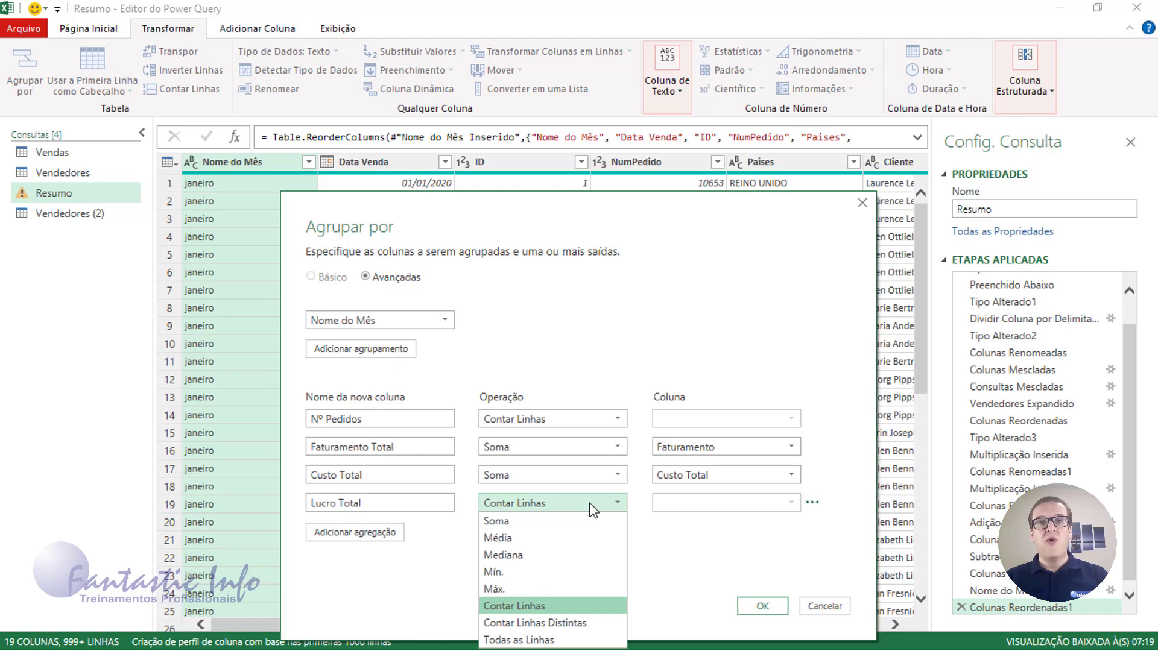
click(535, 522)
click(700, 504)
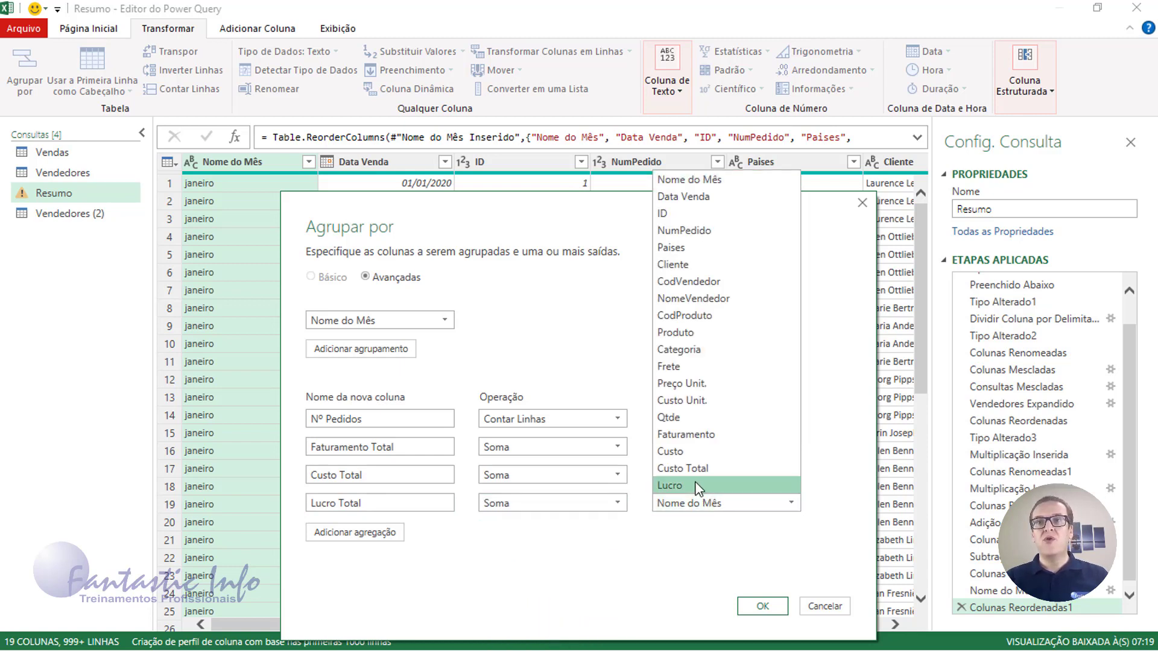
click(698, 486)
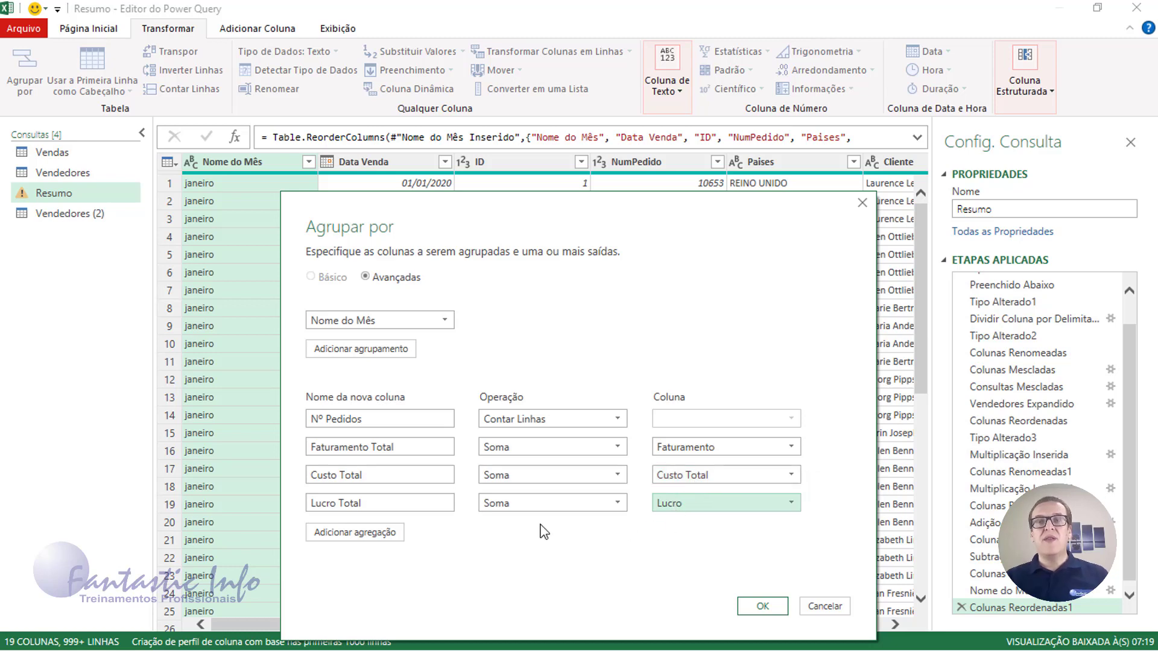
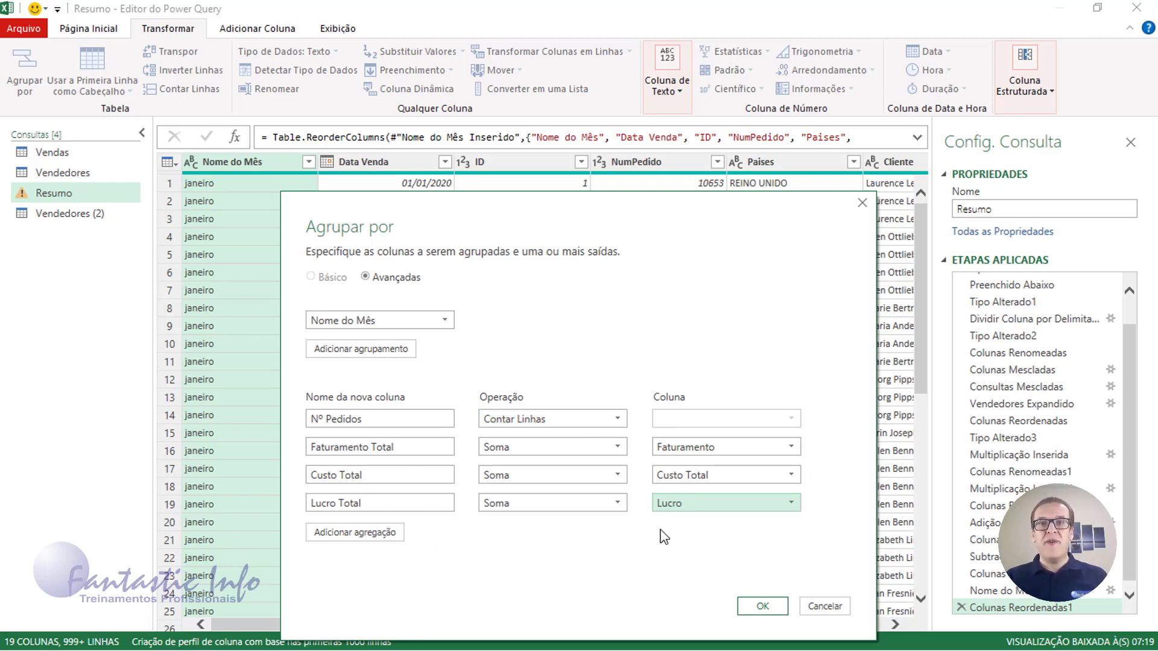
Confirm grouping Resumo by Nome do Mês with the Nº Pedidos count and Soma totals
click(771, 606)
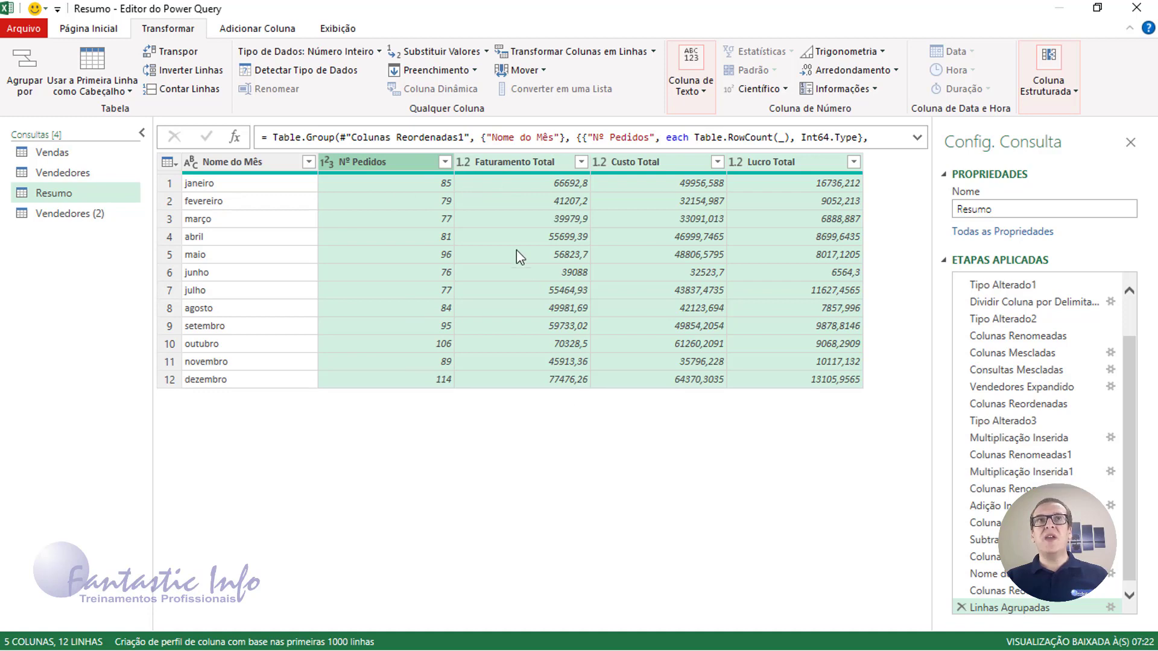
click(462, 162)
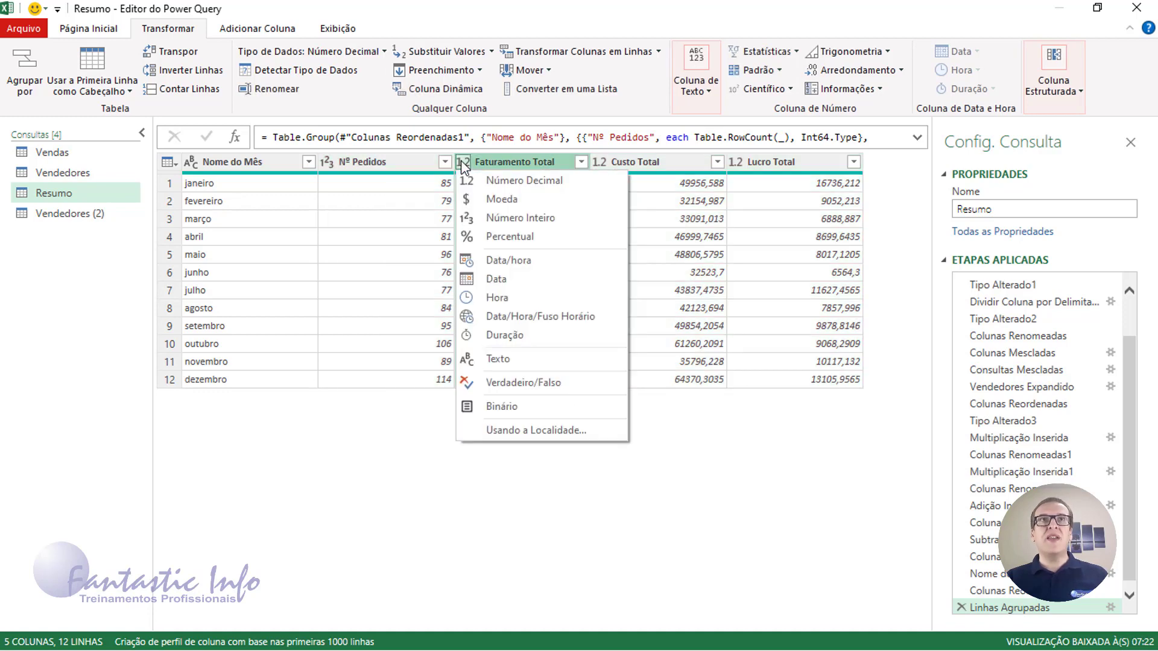
Change Faturamento Total, Custo Total and Lucro Total from decimal to the Moeda type
click(476, 199)
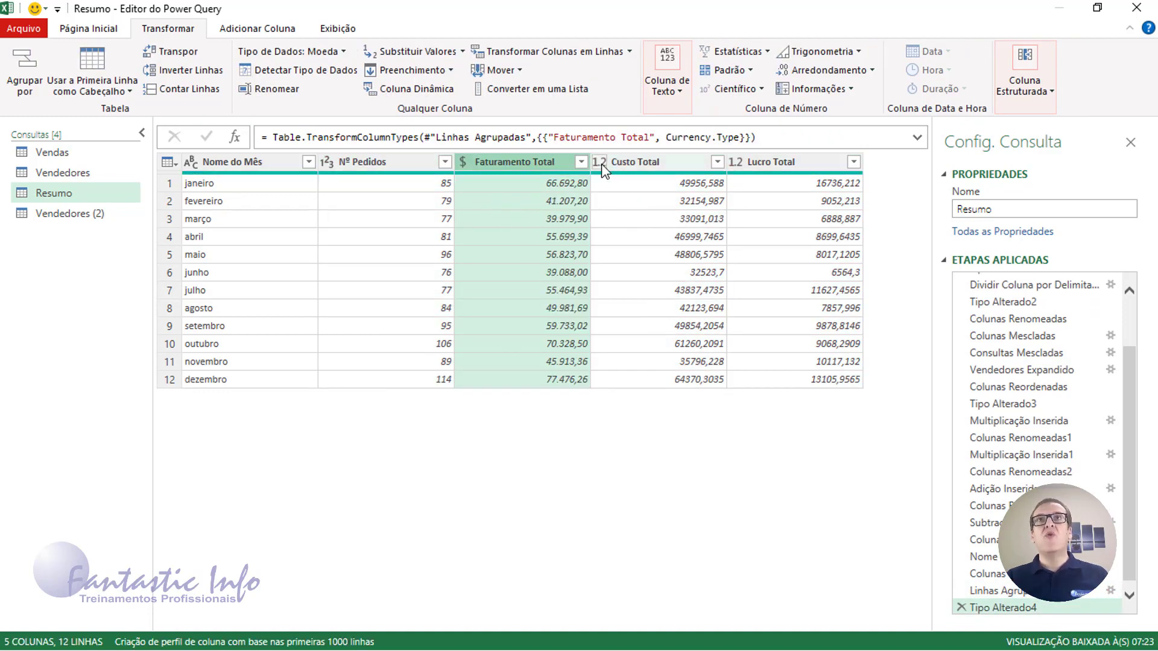
click(601, 162)
click(609, 201)
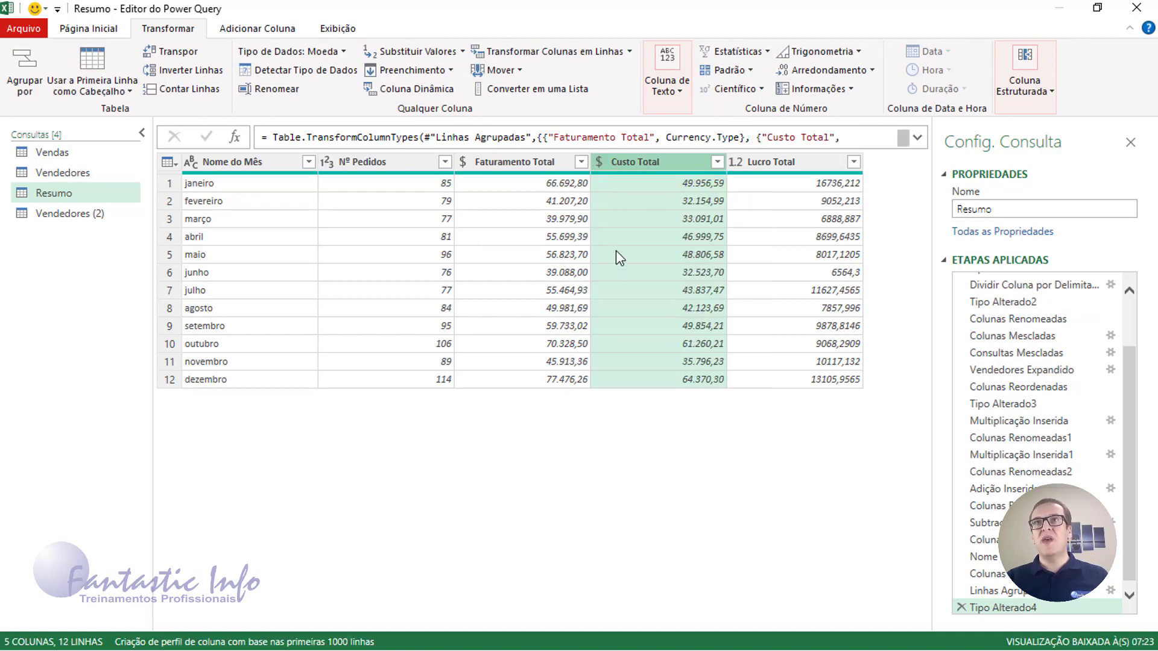
click(736, 162)
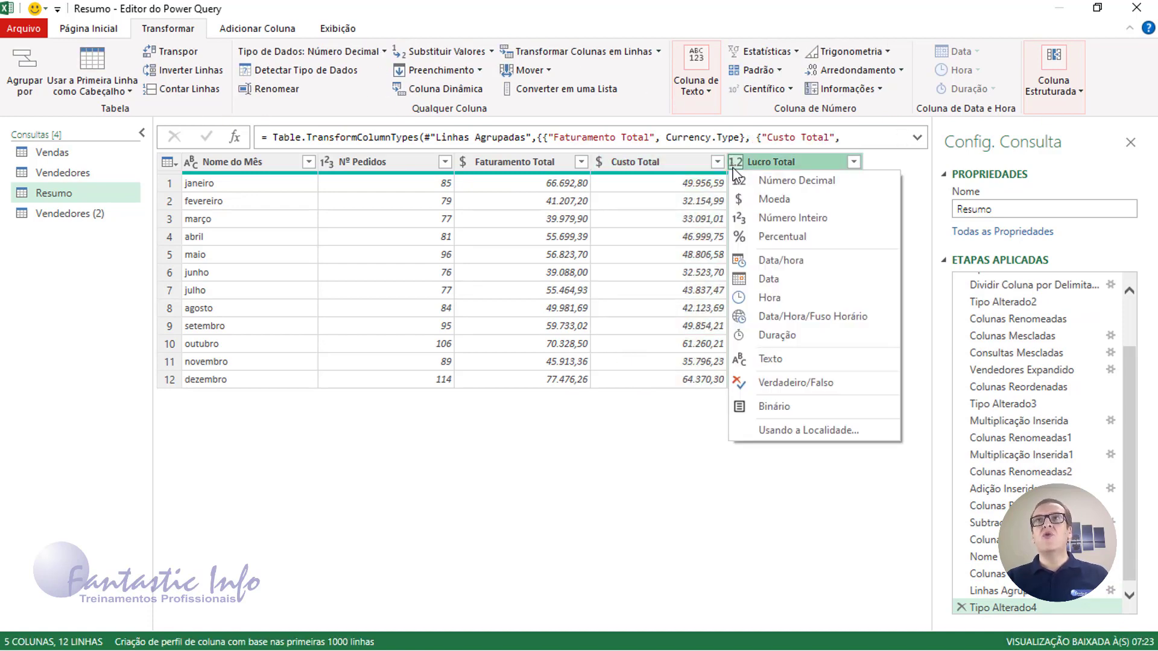
click(741, 201)
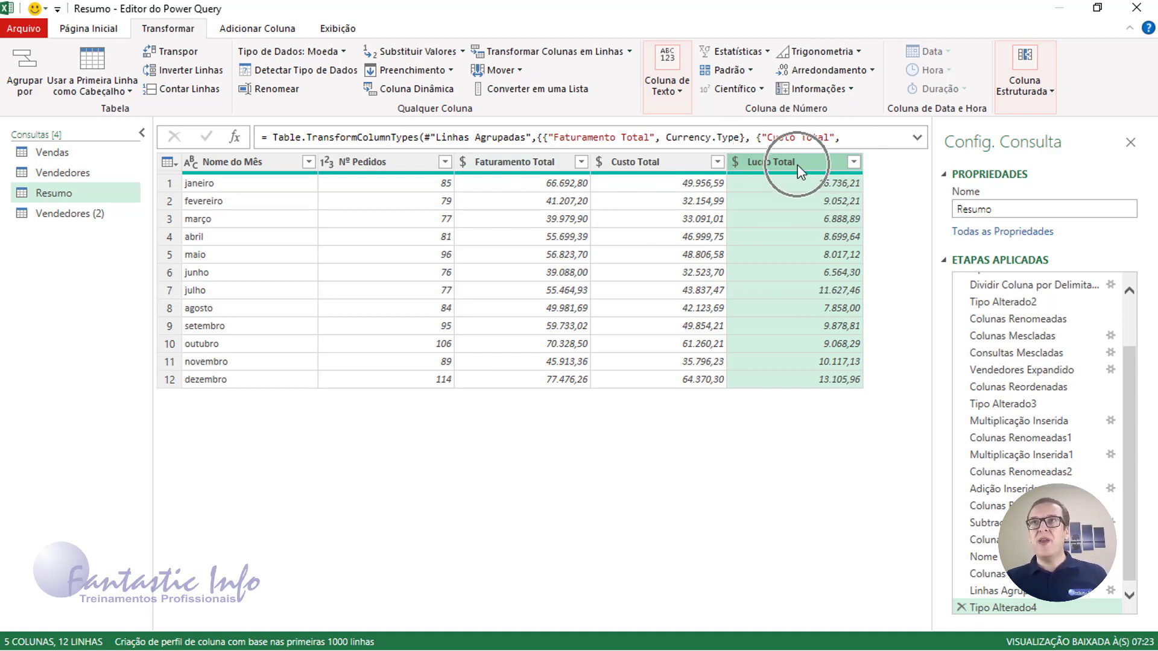
ctrl+click(509, 163)
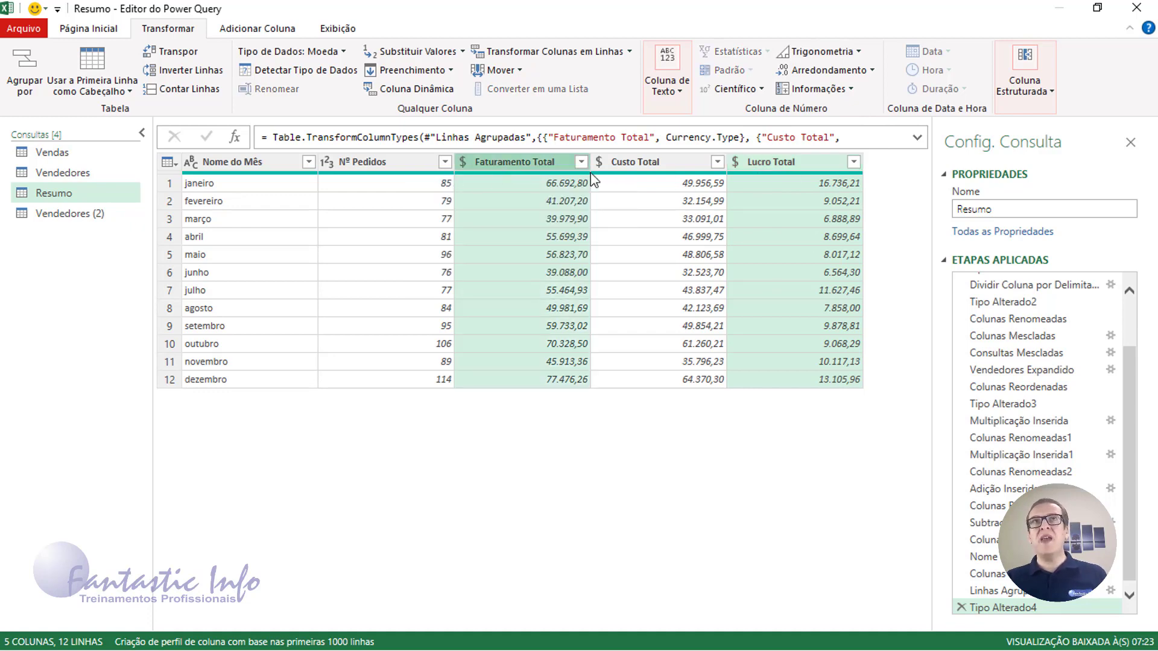
Divide Lucro Total by Faturamento Total into a new Divisão column
click(258, 29)
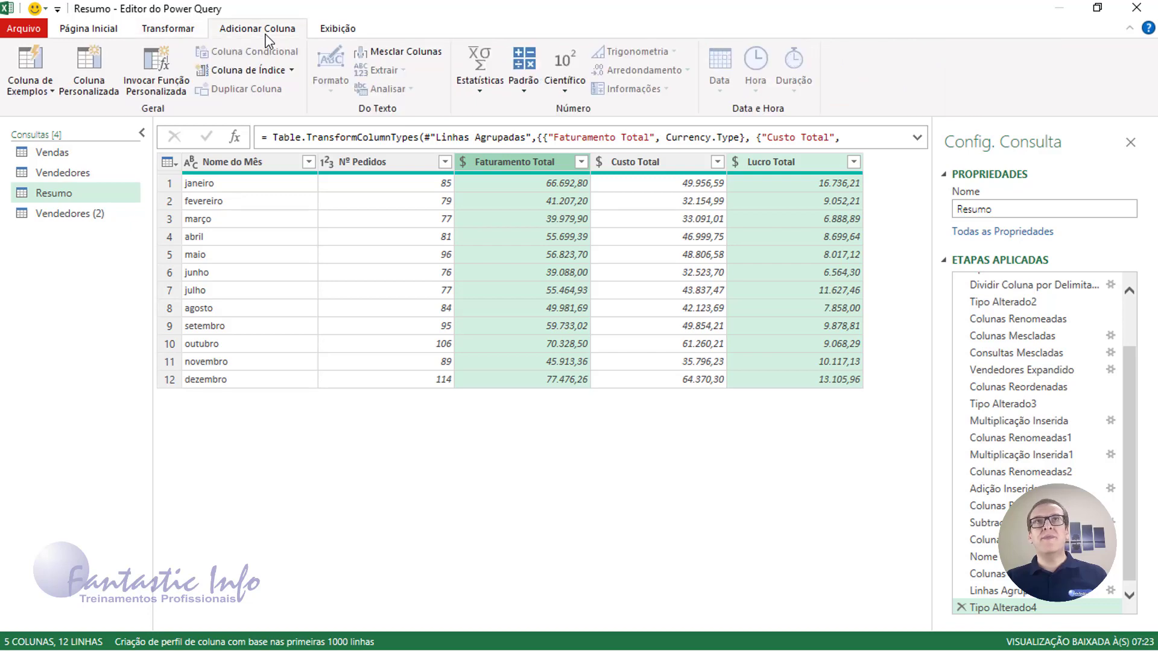
click(524, 92)
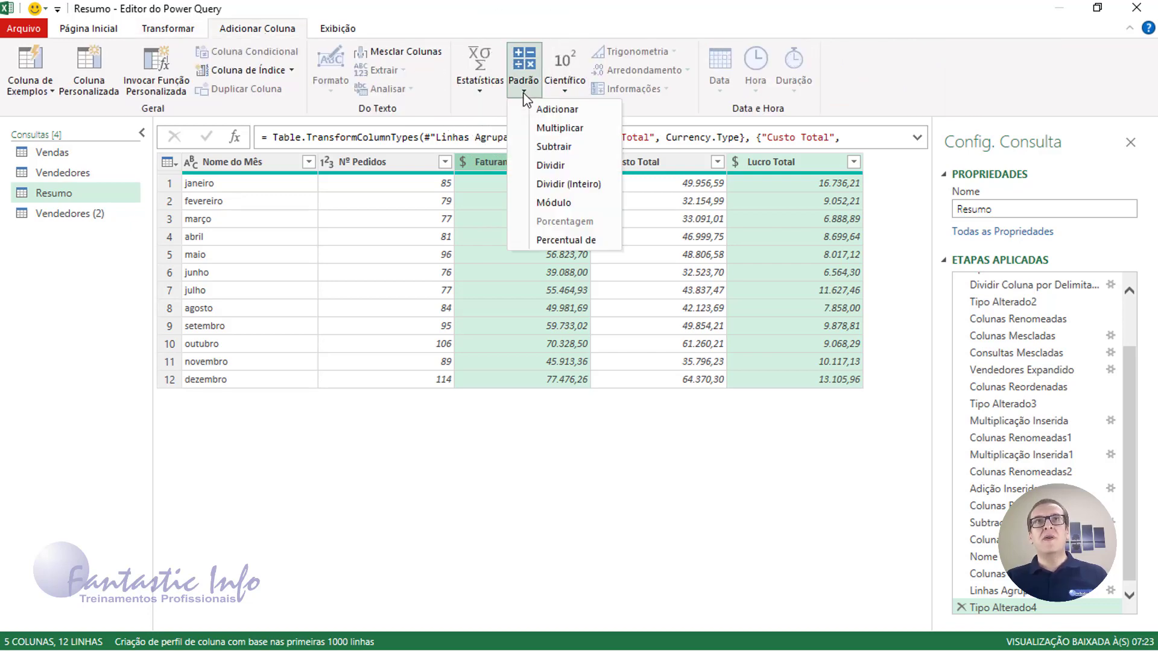
click(558, 169)
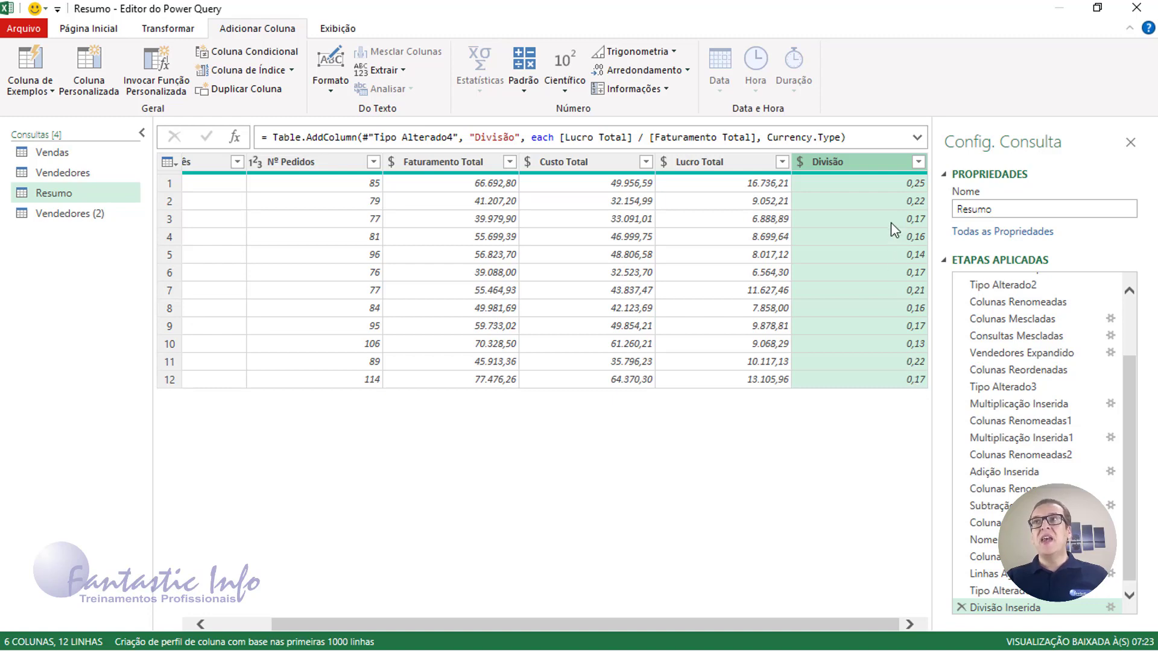
Set the Divisão column to Percentual type and rename it % Lucro
click(801, 162)
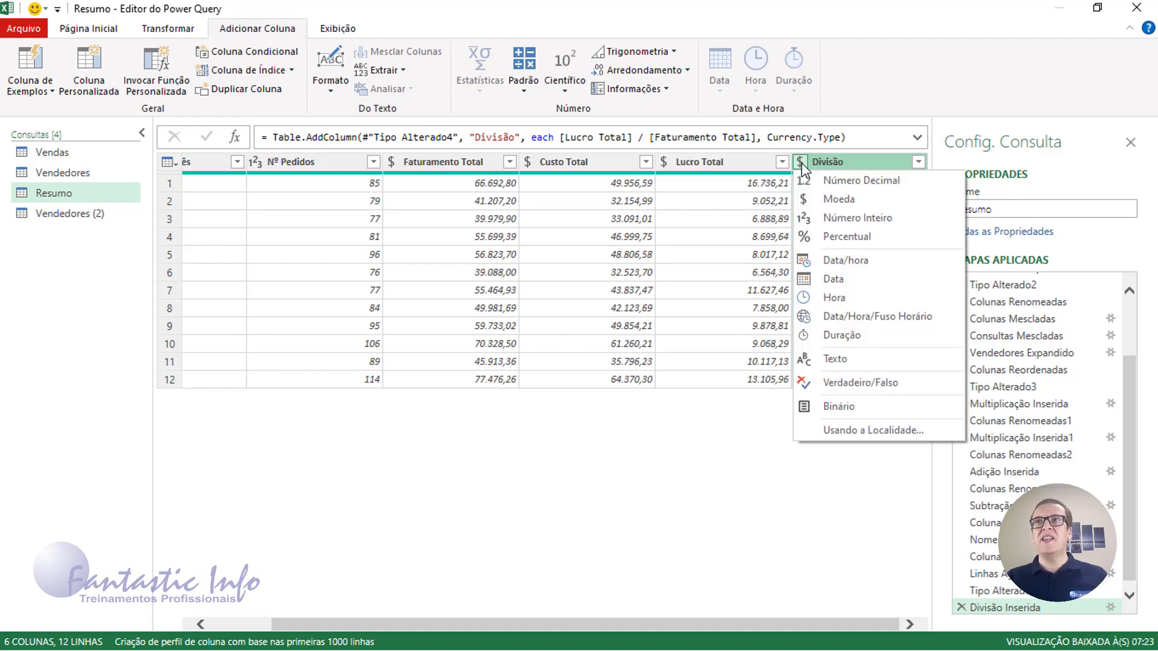
click(834, 237)
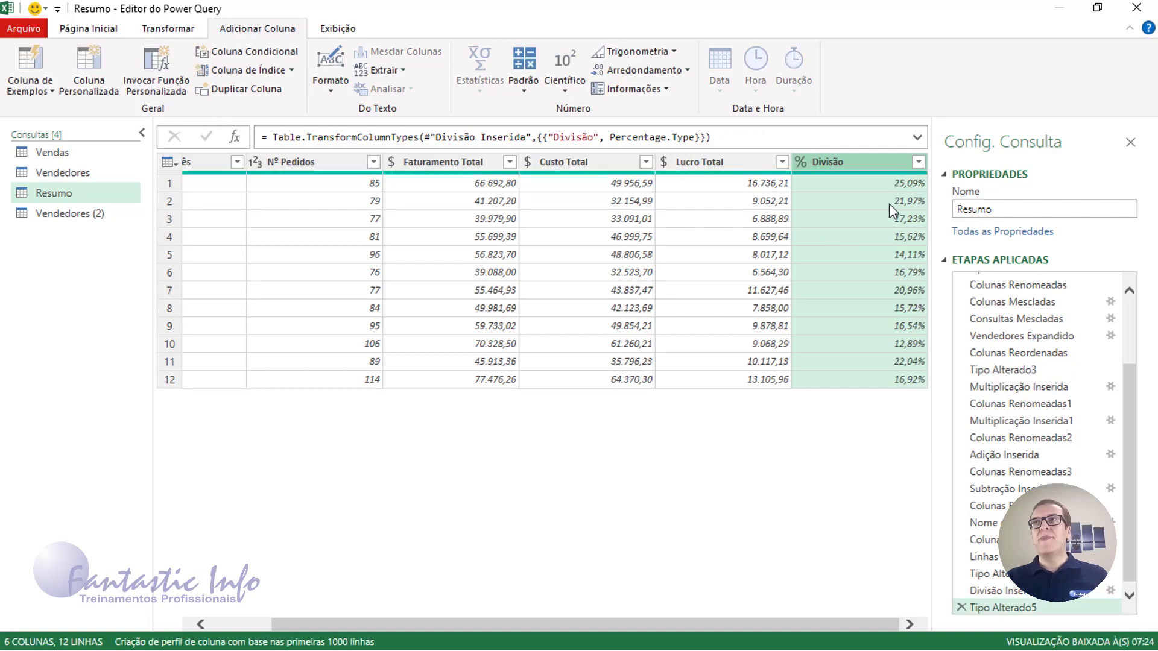
double_click(830, 168)
text(% Lucro)
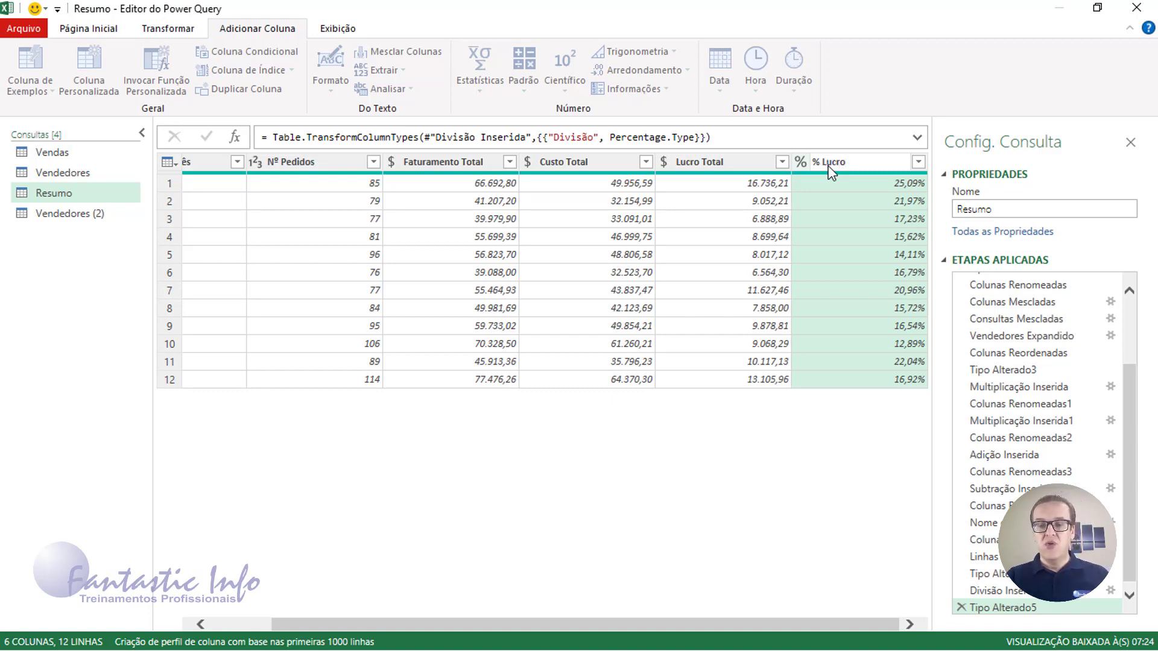
key(Return)
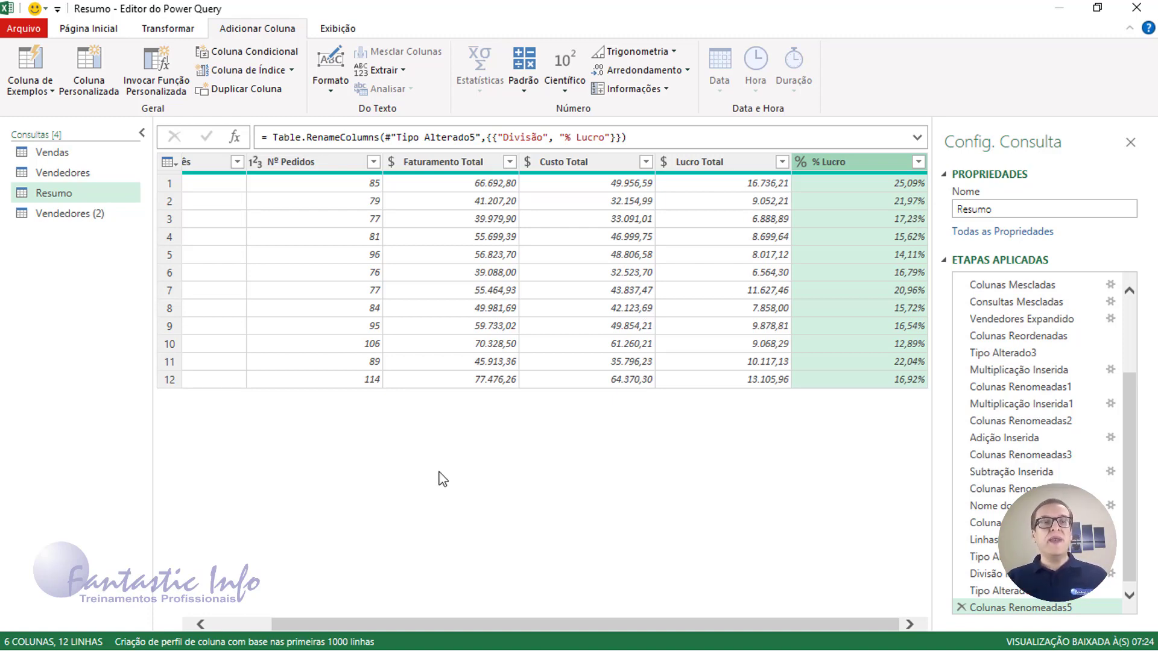
scroll(1055, 451, up, 3)
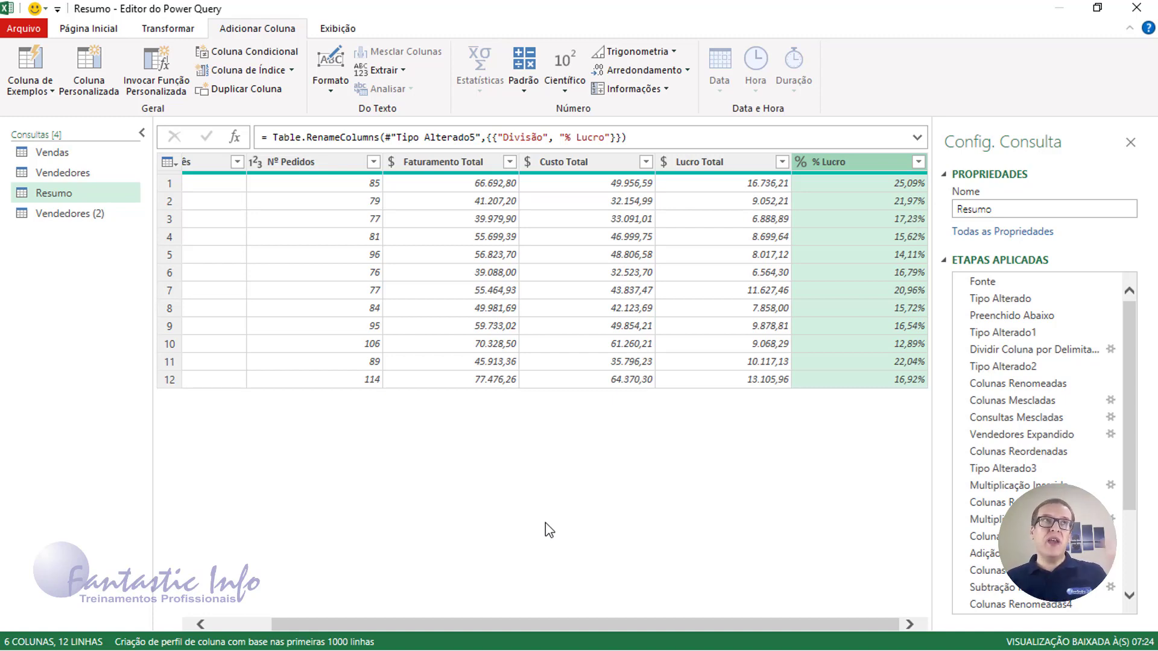
Close the editor with Fechar e Carregar Para... to reach the Importar Dados dialog
drag(468, 626, 285, 606)
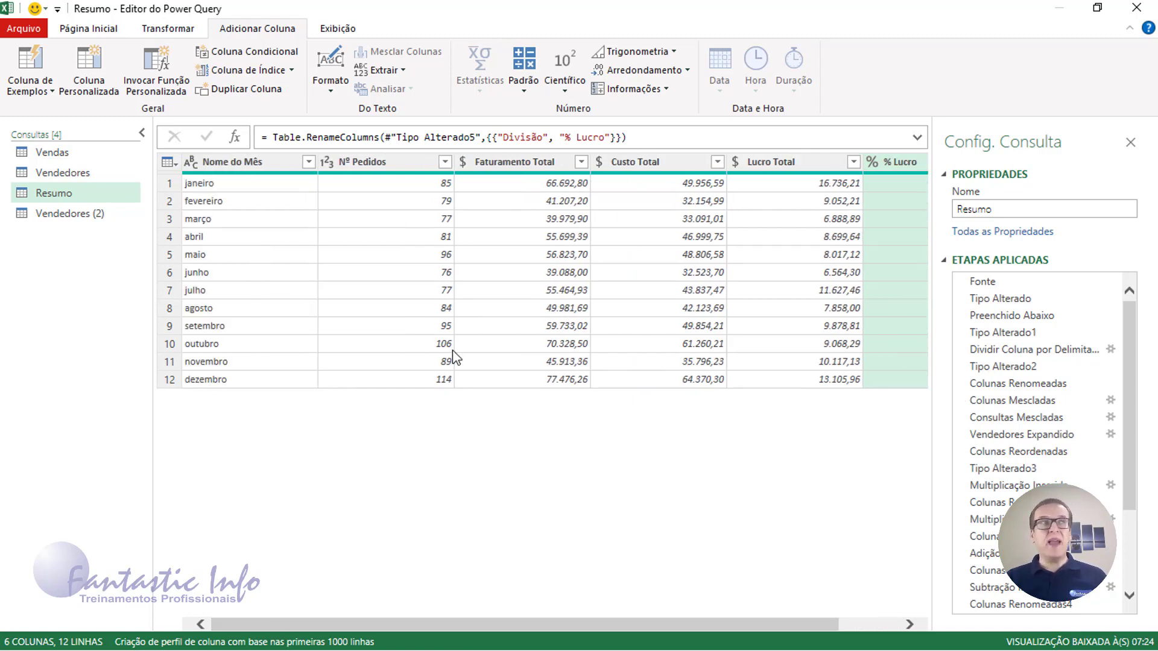
click(71, 31)
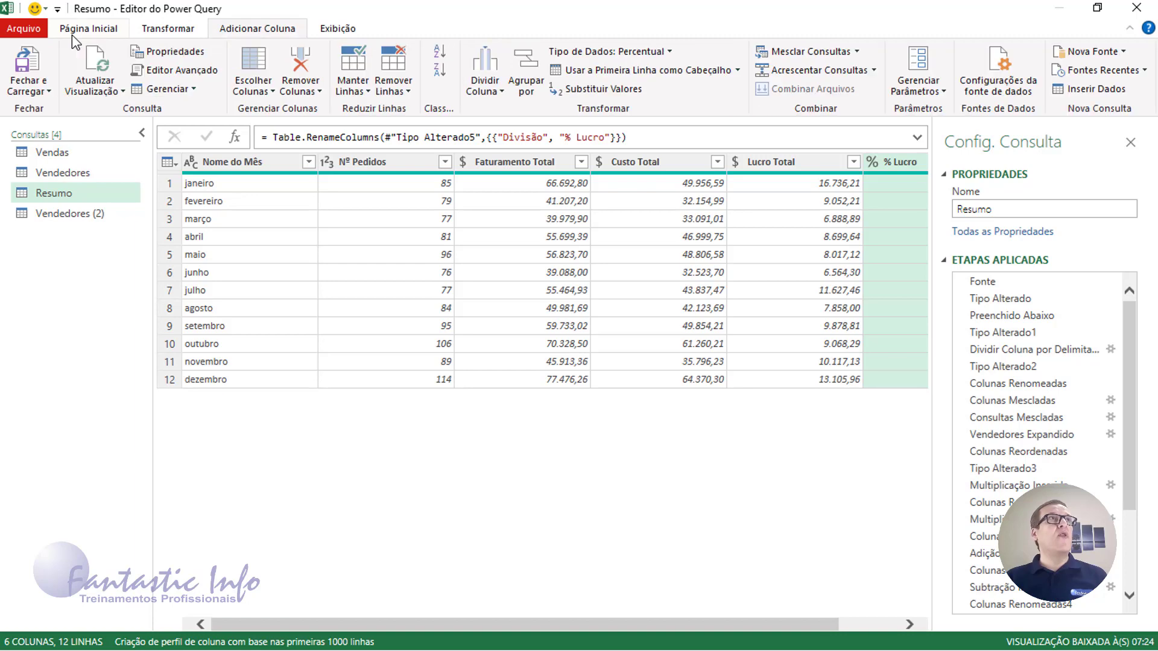
click(48, 94)
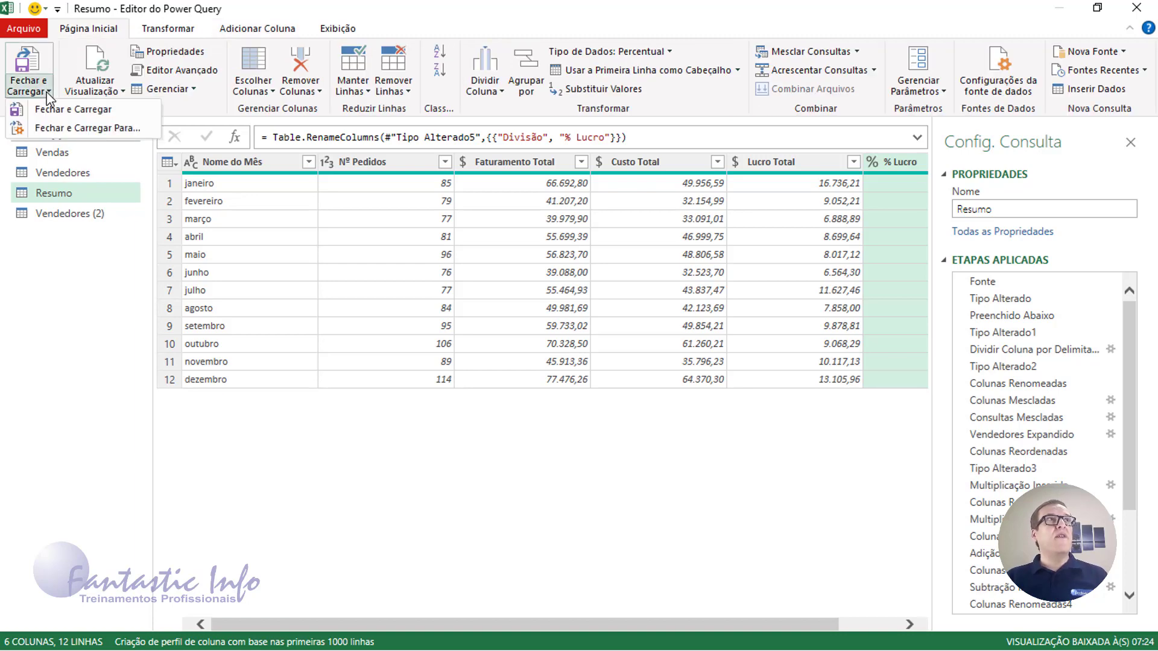
click(94, 131)
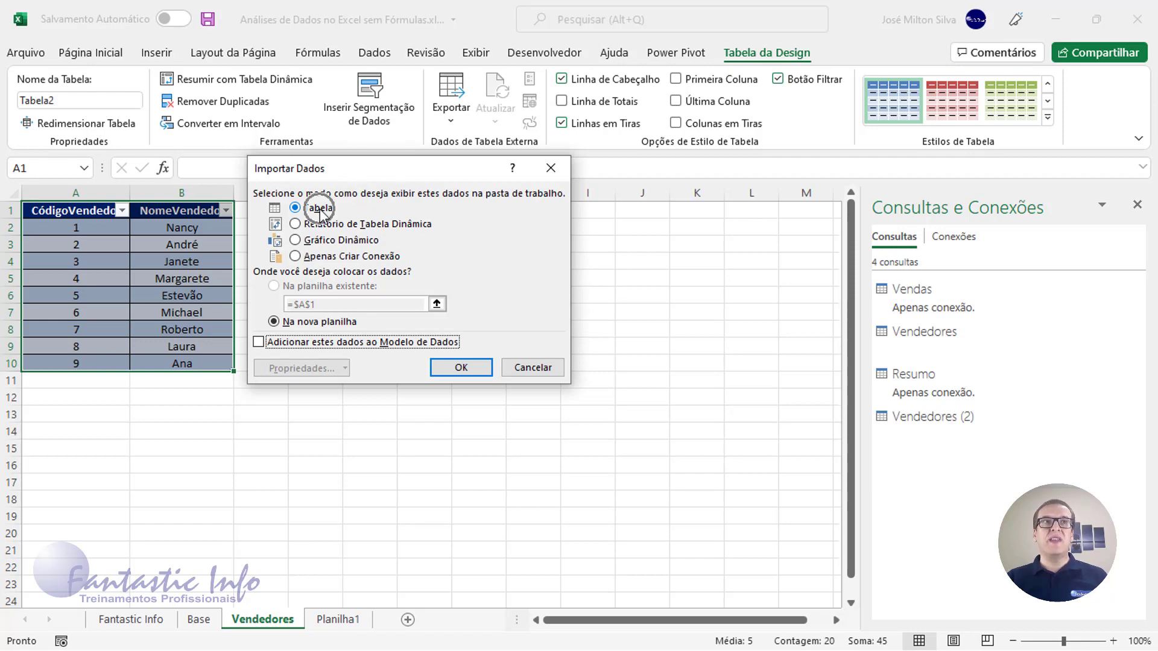
Load the queries as Tabela on a new sheet, then review the Resumo and Vendedores (2) sheets
click(469, 369)
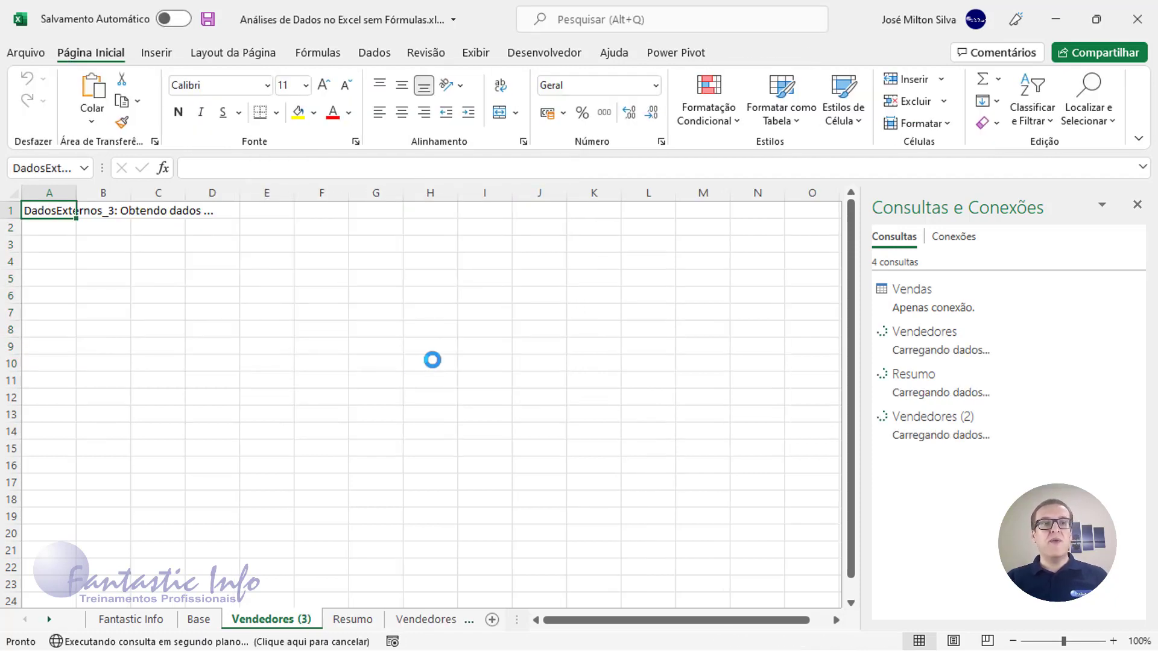
click(356, 620)
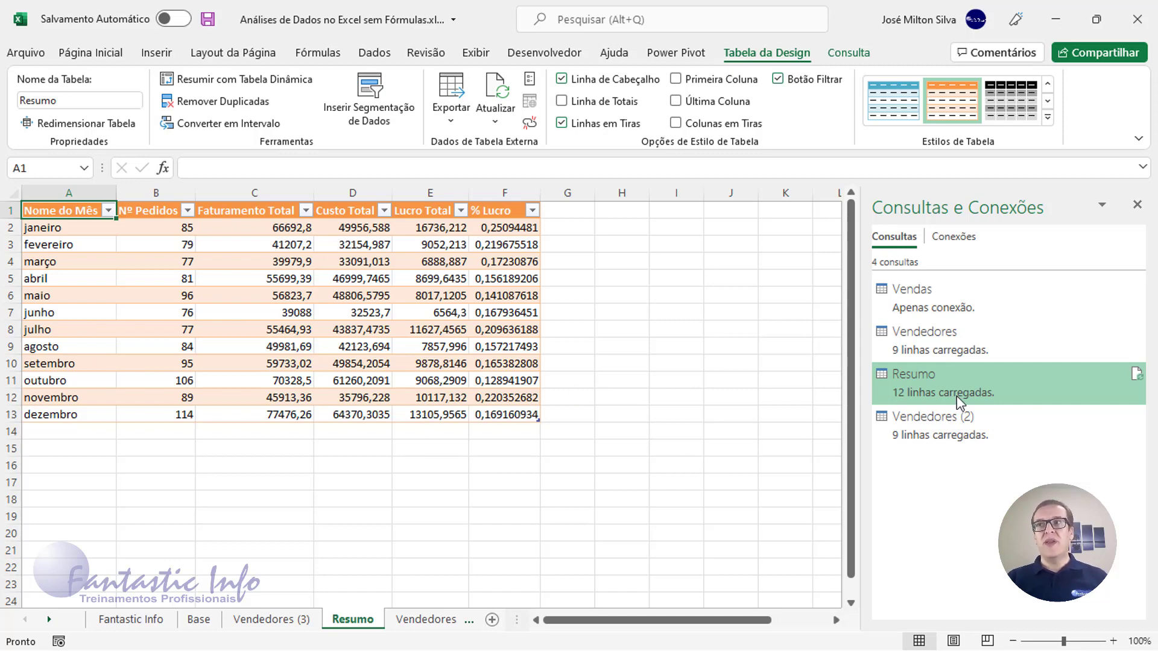
click(241, 231)
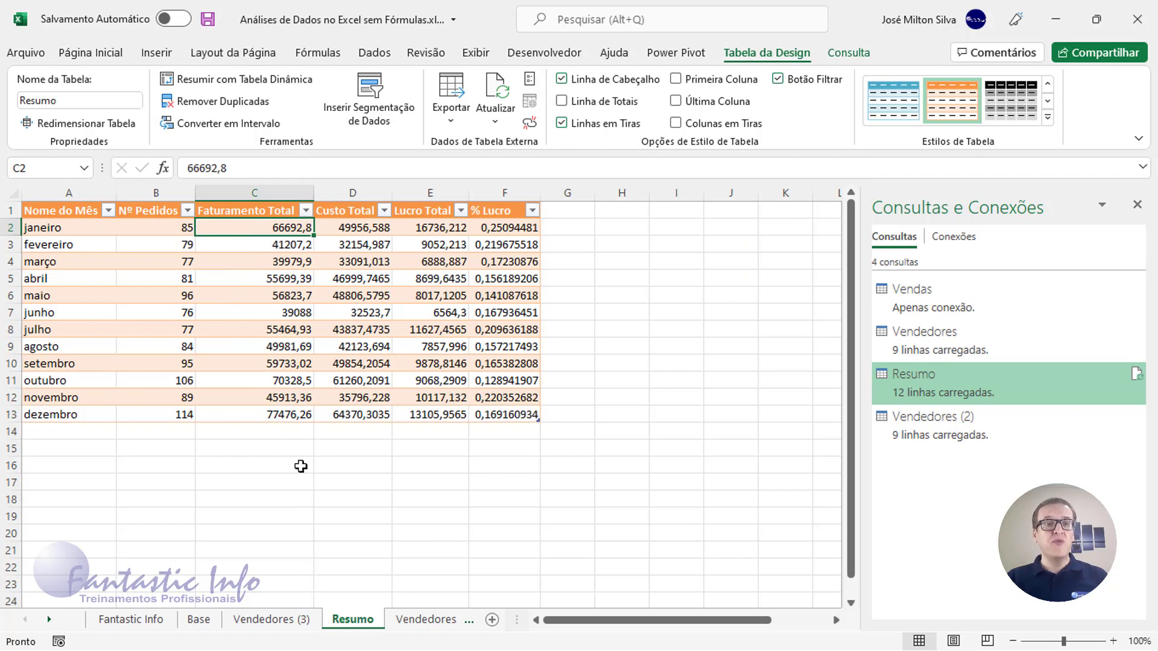
click(398, 623)
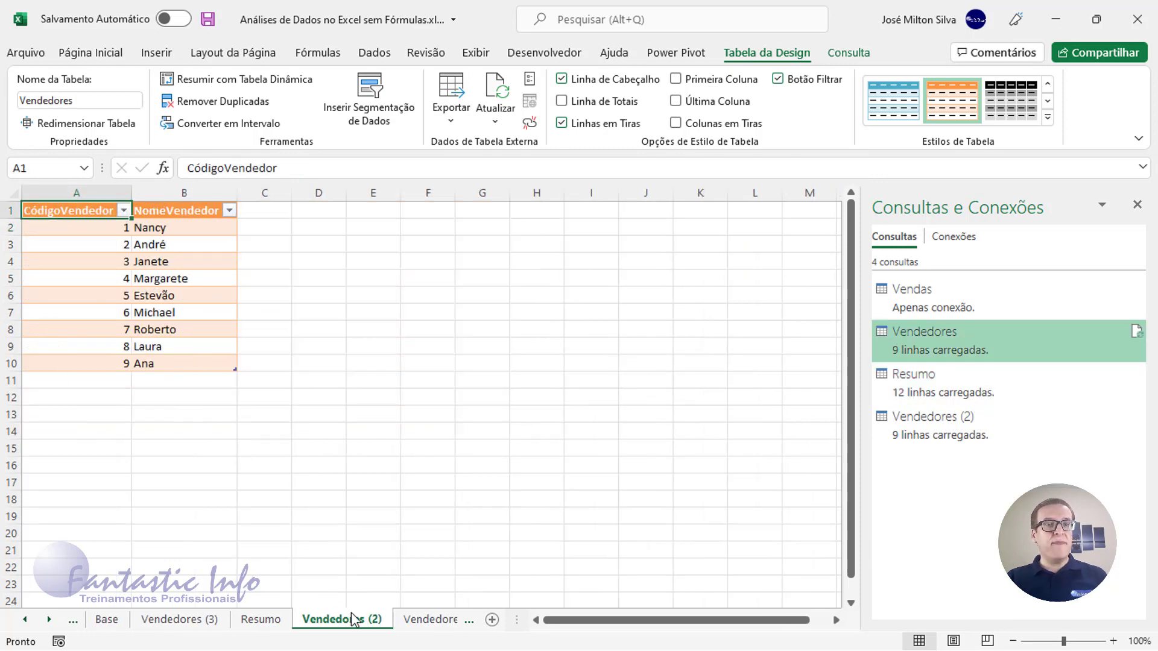
Delete the duplicate Vendedores (3) sheet
click(191, 627)
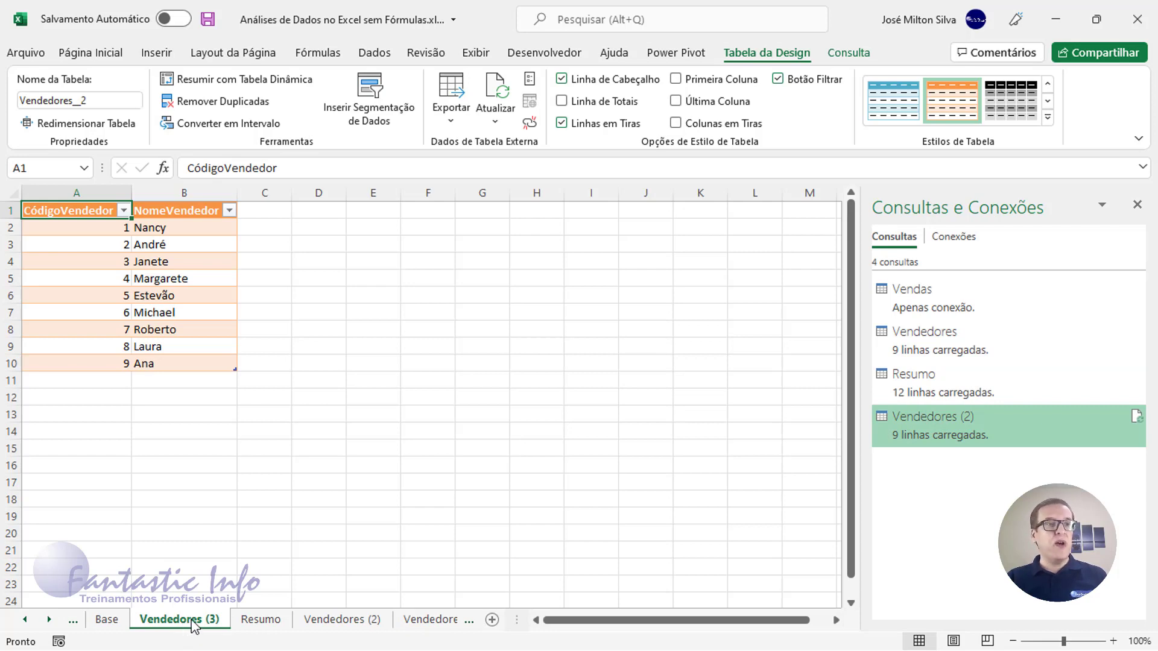
right_click(194, 626)
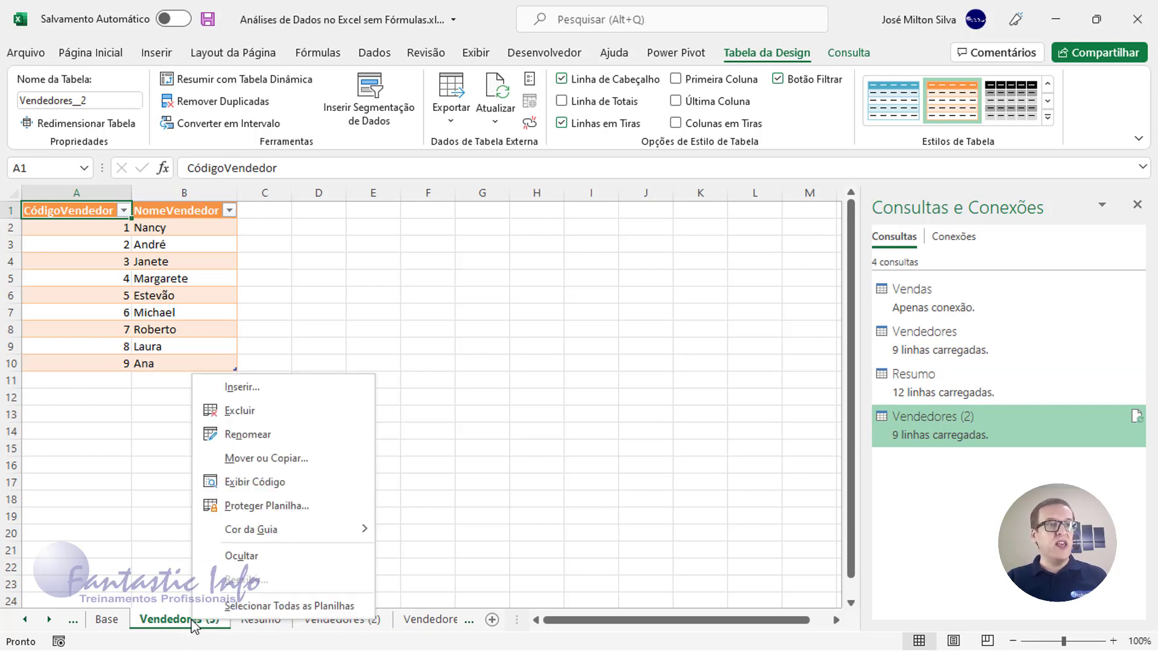
click(240, 411)
click(545, 379)
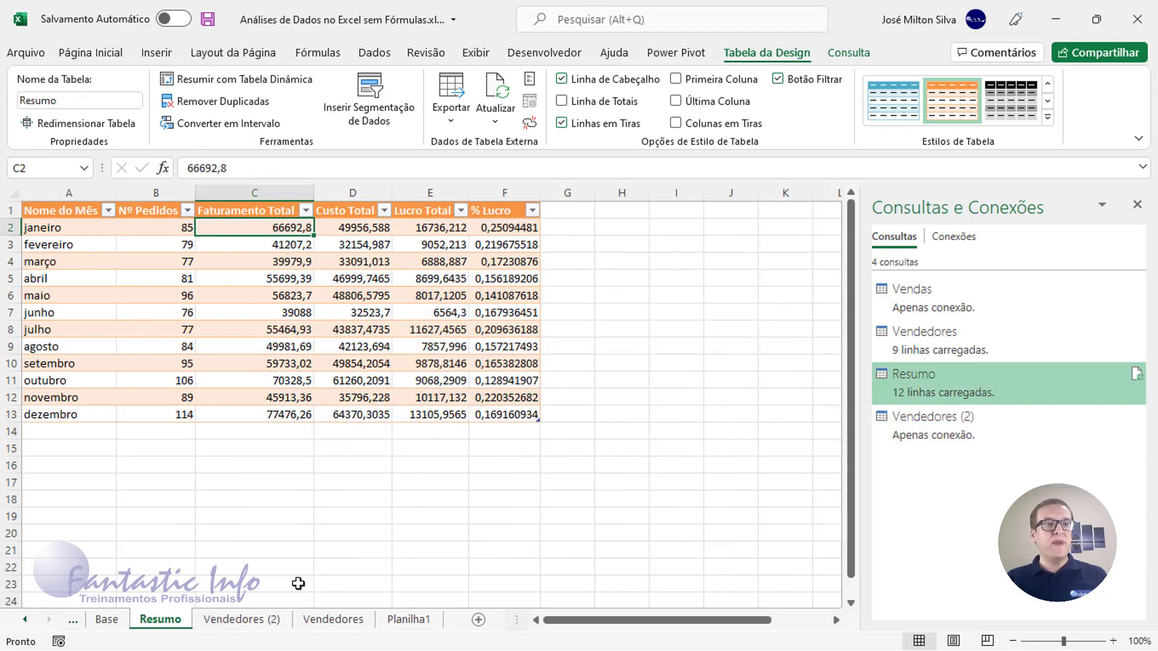
Delete the Vendedores (2) sheet and go back to the Resumo sheet
right_click(252, 623)
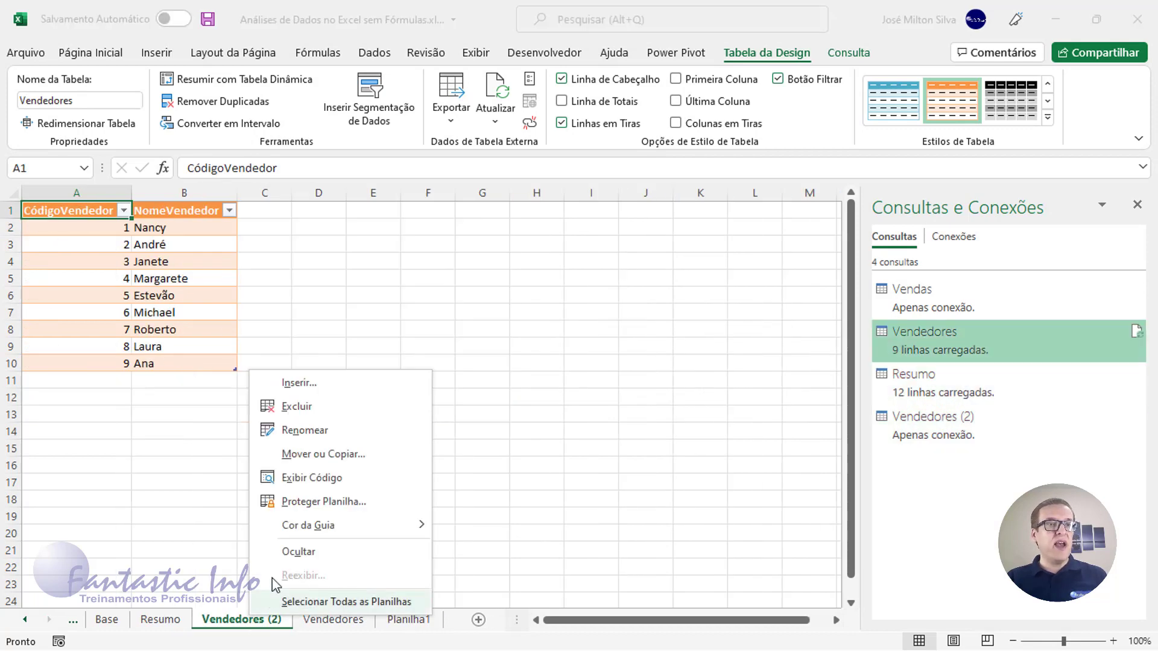
click(316, 408)
click(550, 382)
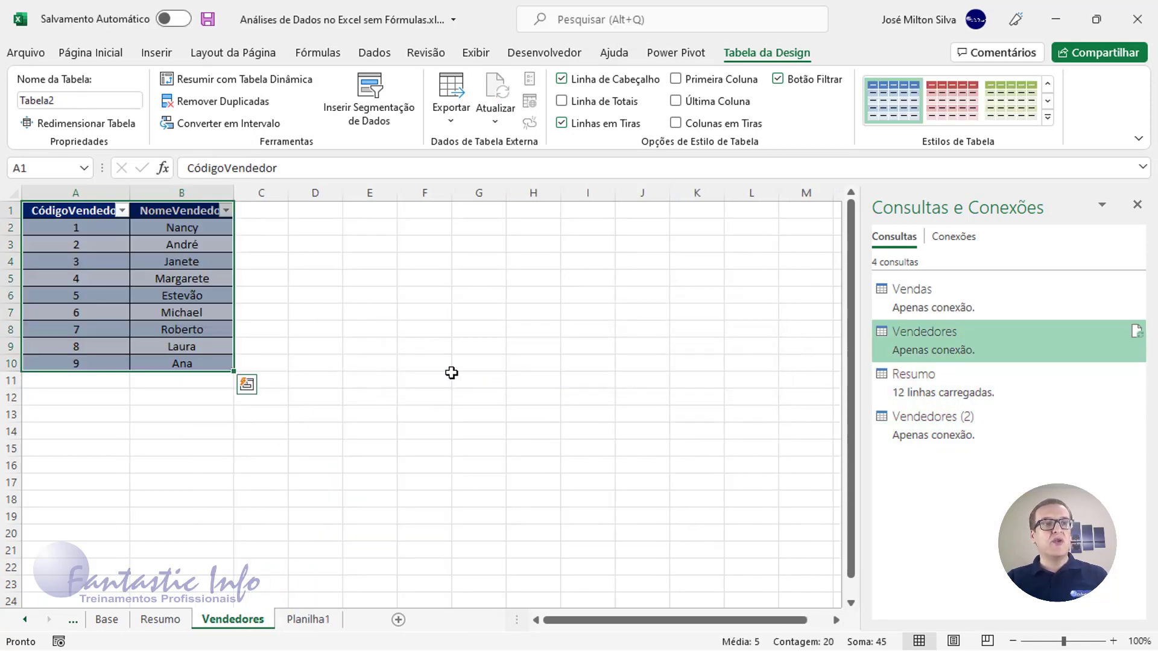
click(26, 620)
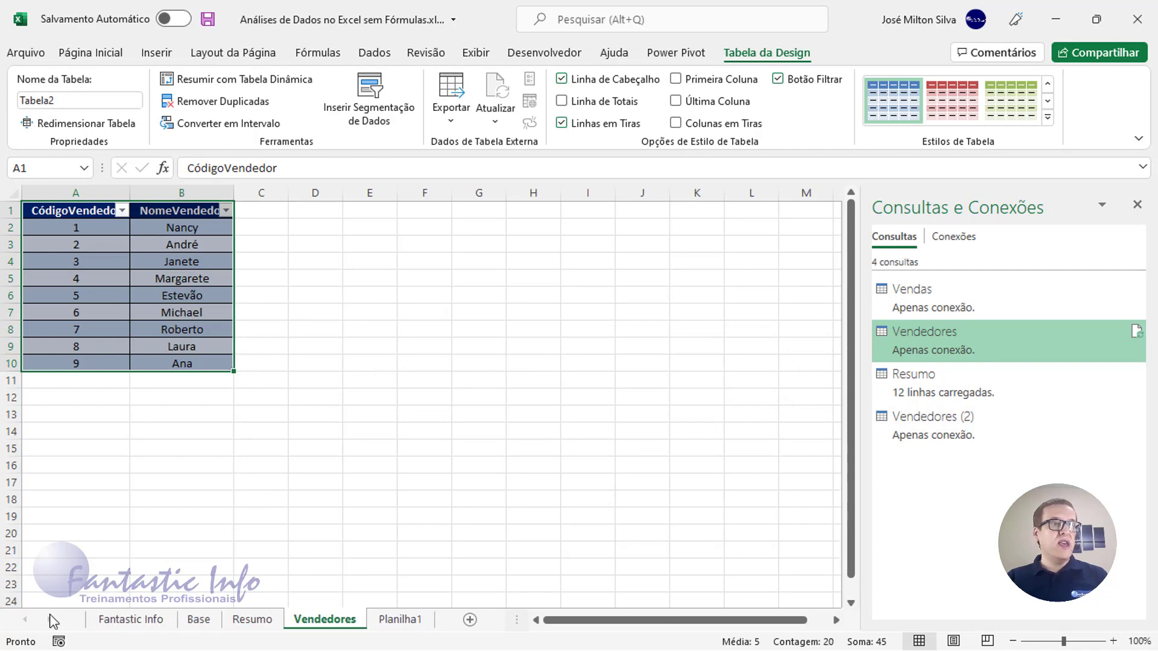
click(252, 619)
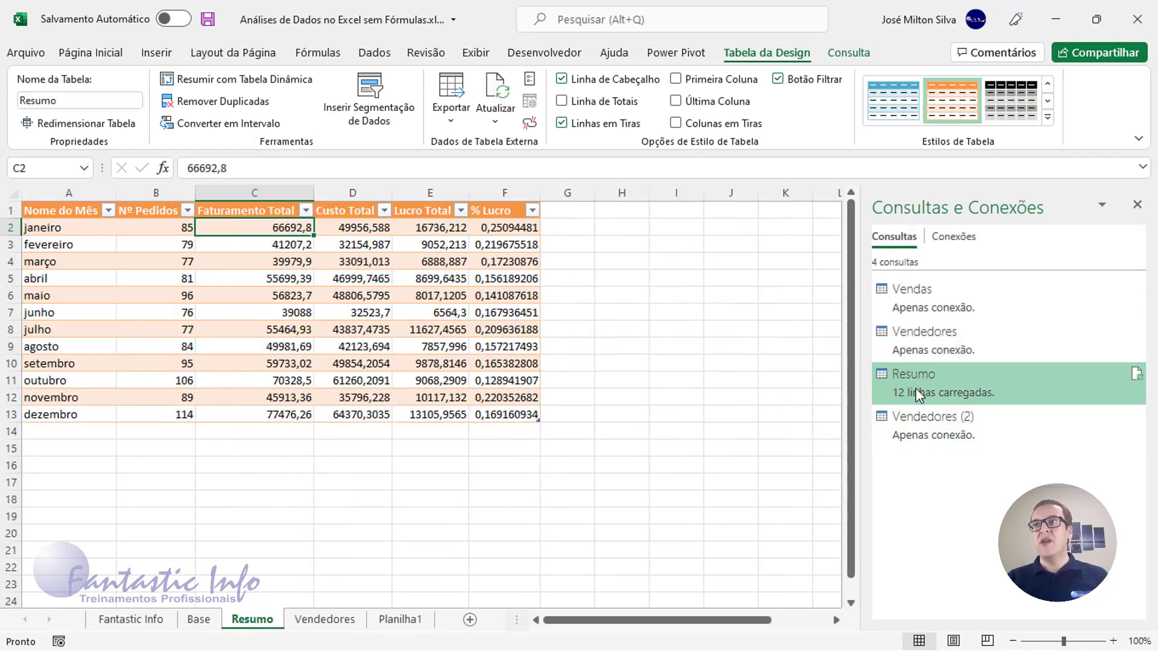
Apply Contábil accounting format to the Faturamento, Custo and Lucro Total values in C2:E13
mouse_move(917, 396)
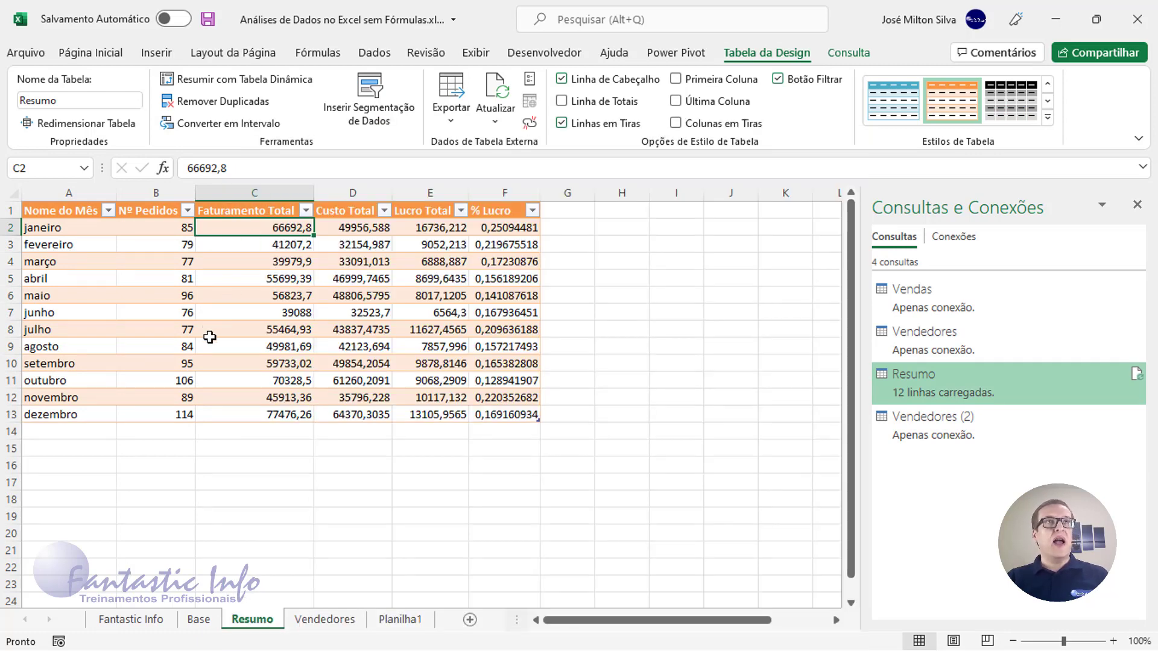
drag(266, 227, 461, 423)
click(91, 53)
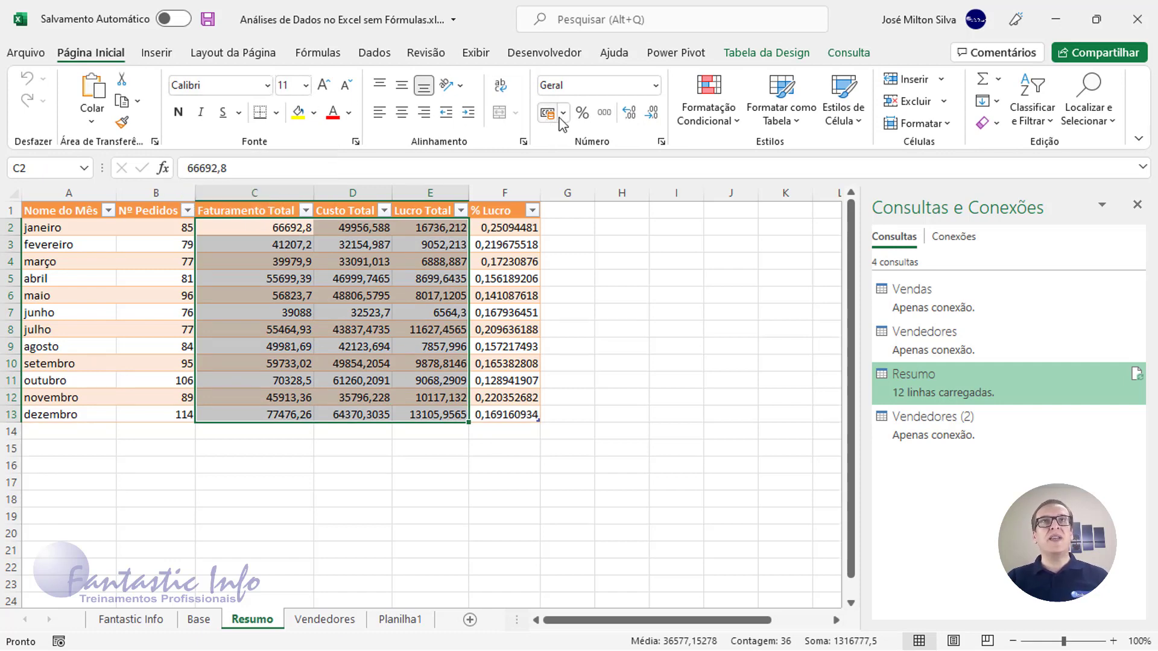
click(604, 114)
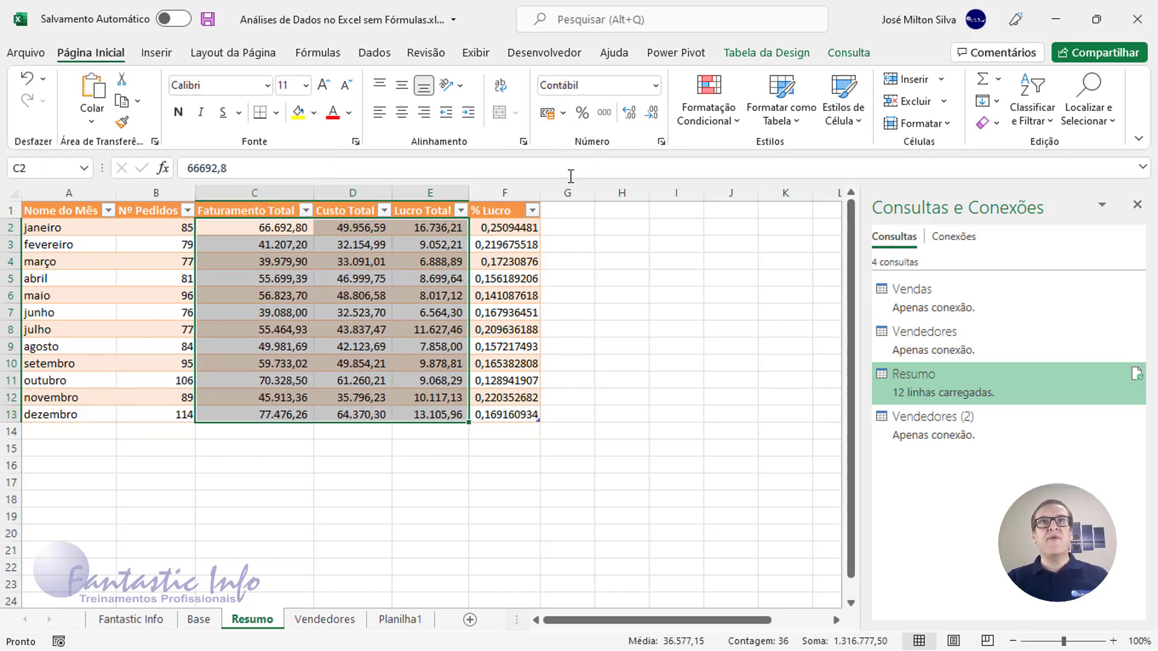
Format the % Lucro values in F2:F13 as Porcentagem
drag(530, 227, 530, 411)
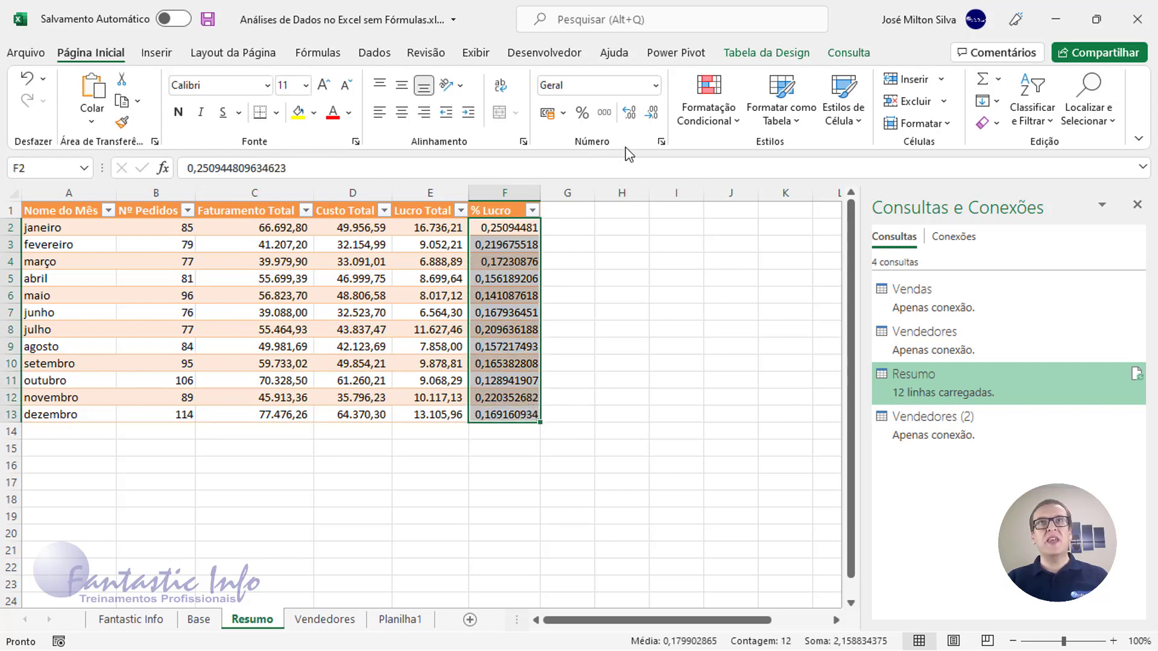
click(654, 91)
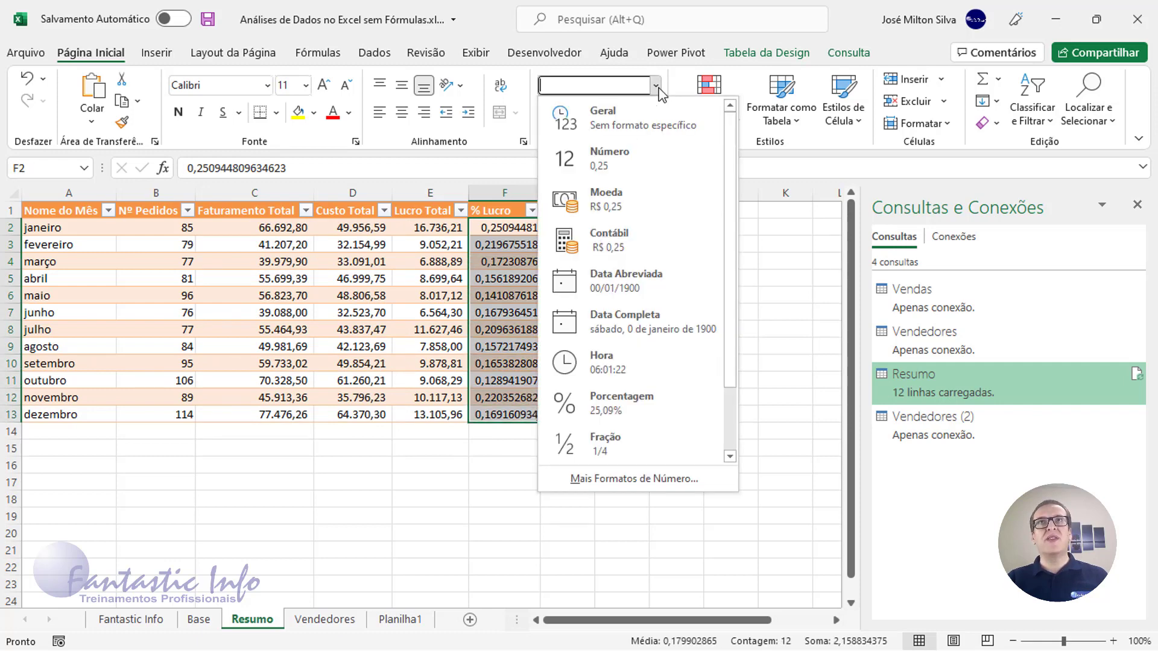
click(612, 396)
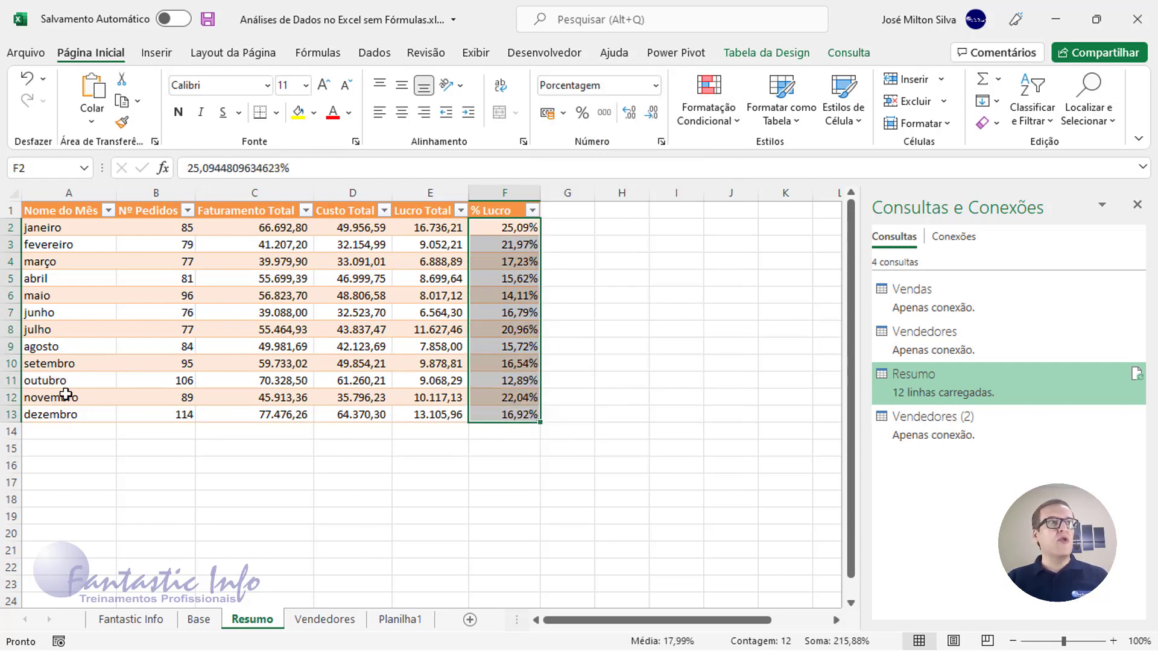
click(72, 227)
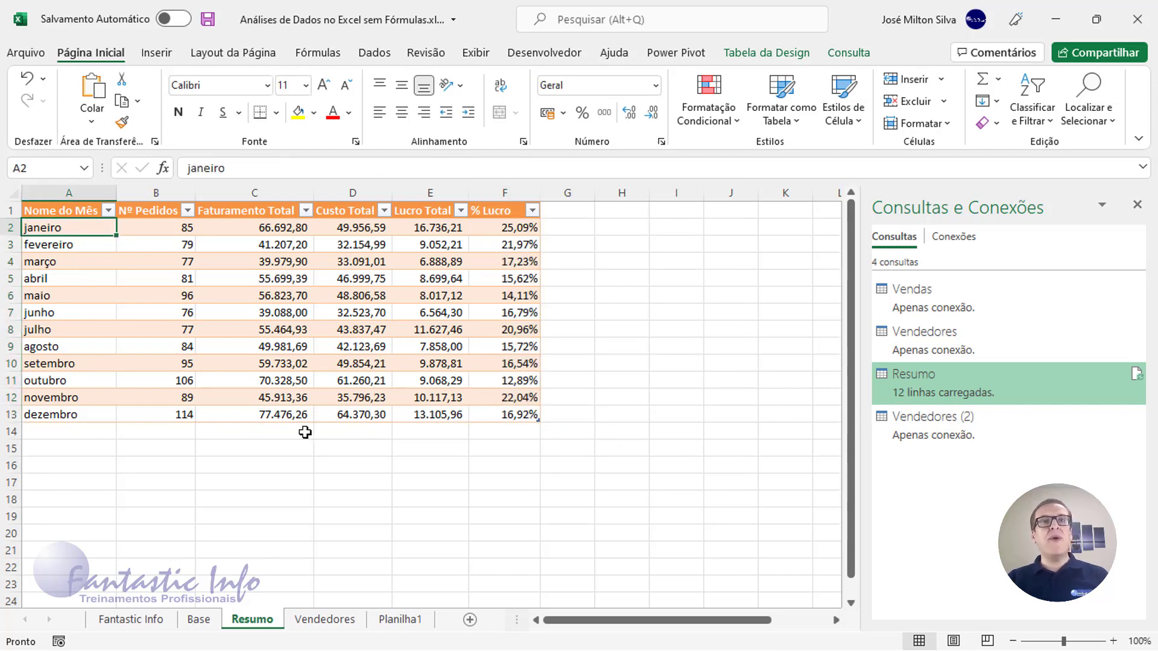
click(257, 281)
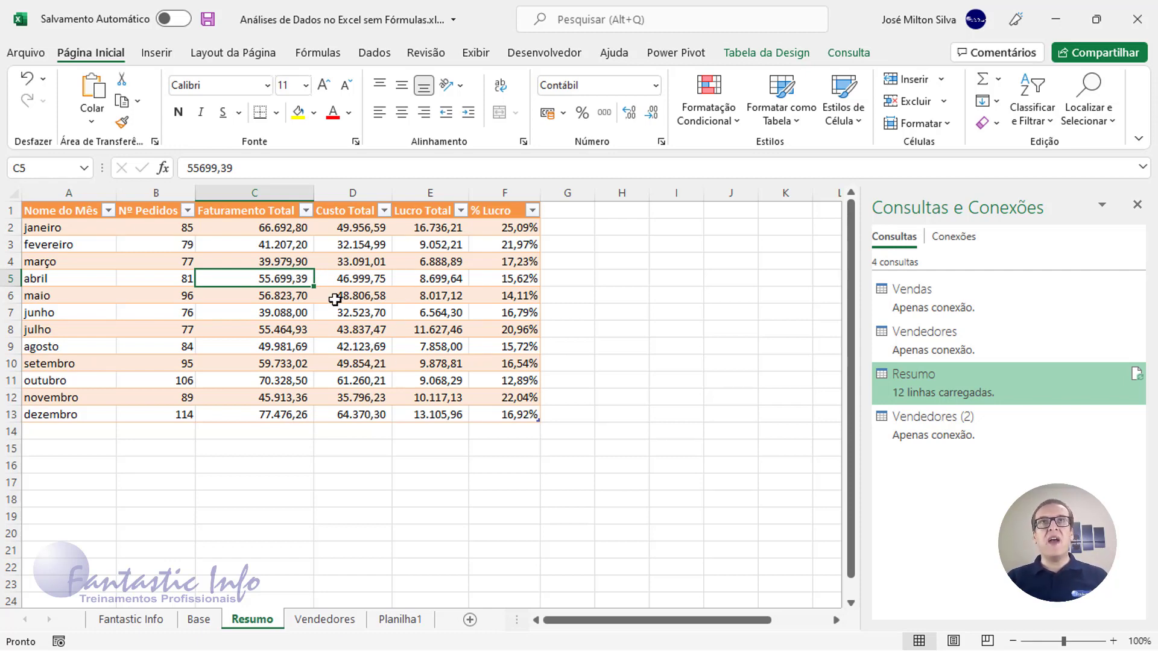
click(761, 53)
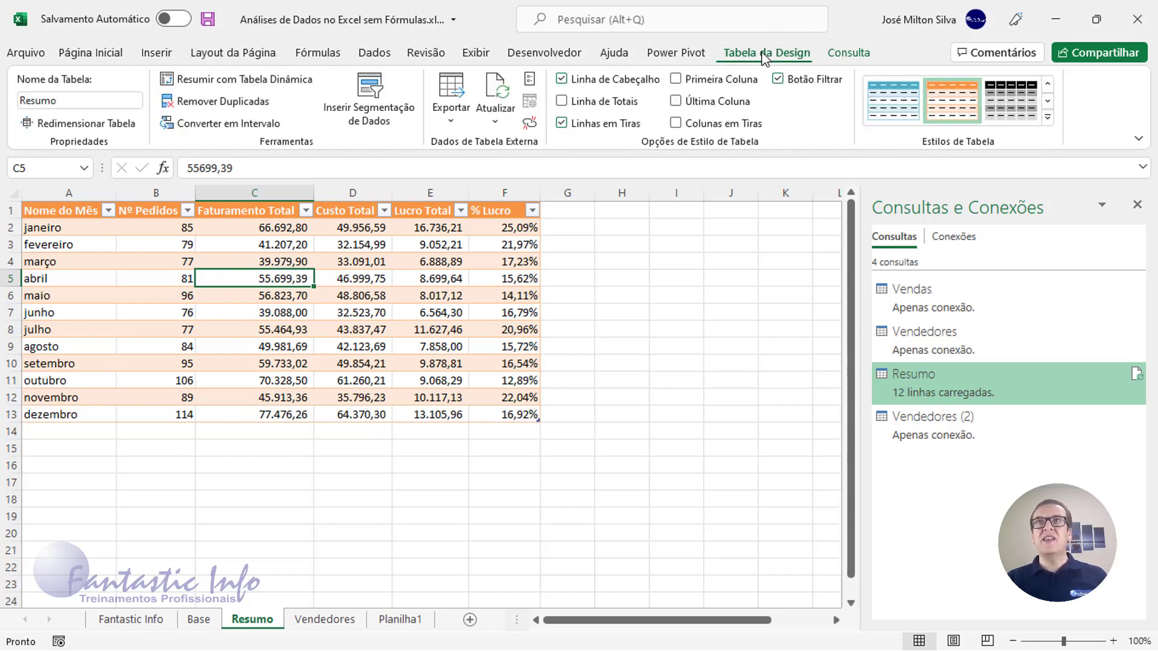
Turn on the table's Total Row and set Soma for Nº Pedidos and Faturamento Total
click(563, 103)
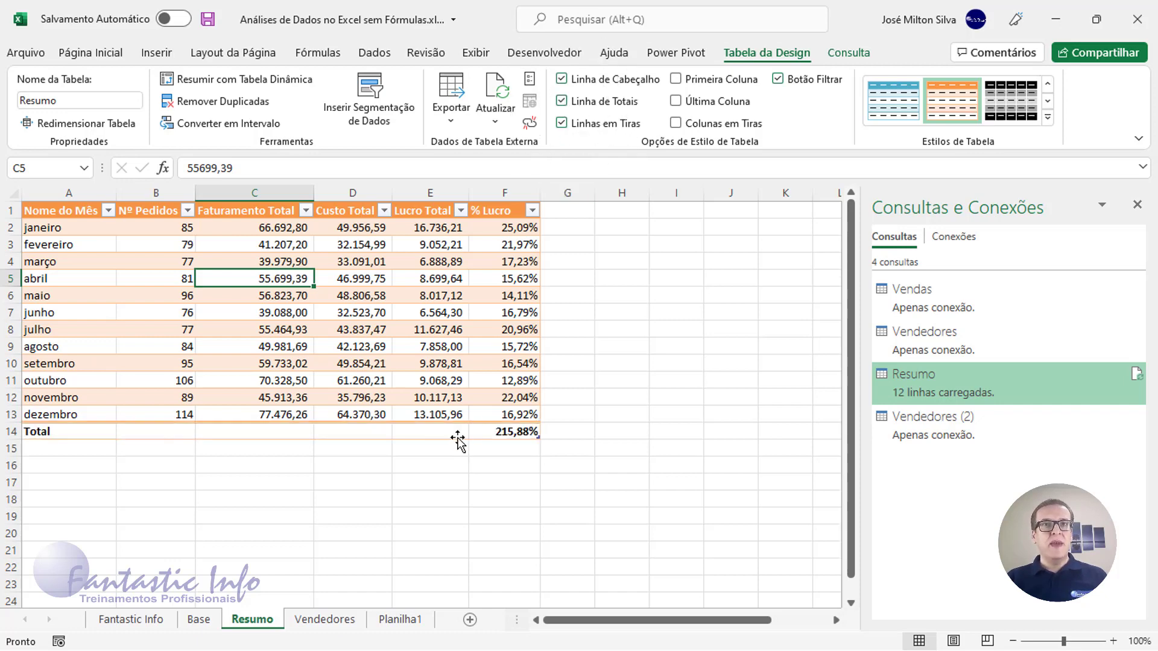
drag(71, 432, 476, 432)
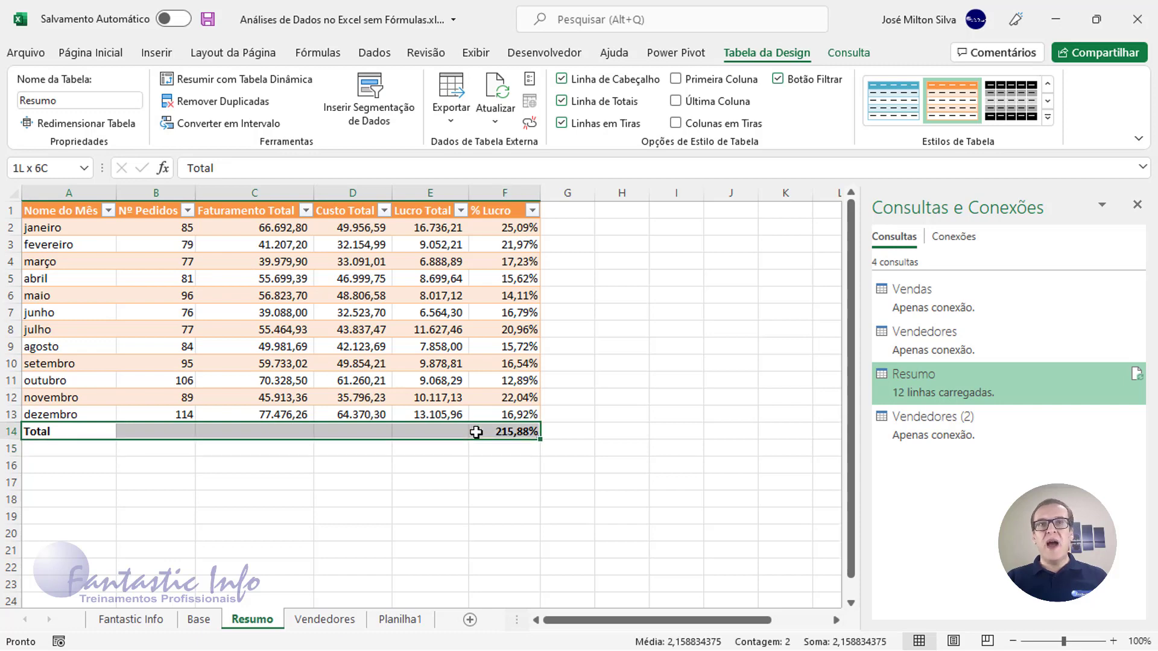
click(171, 431)
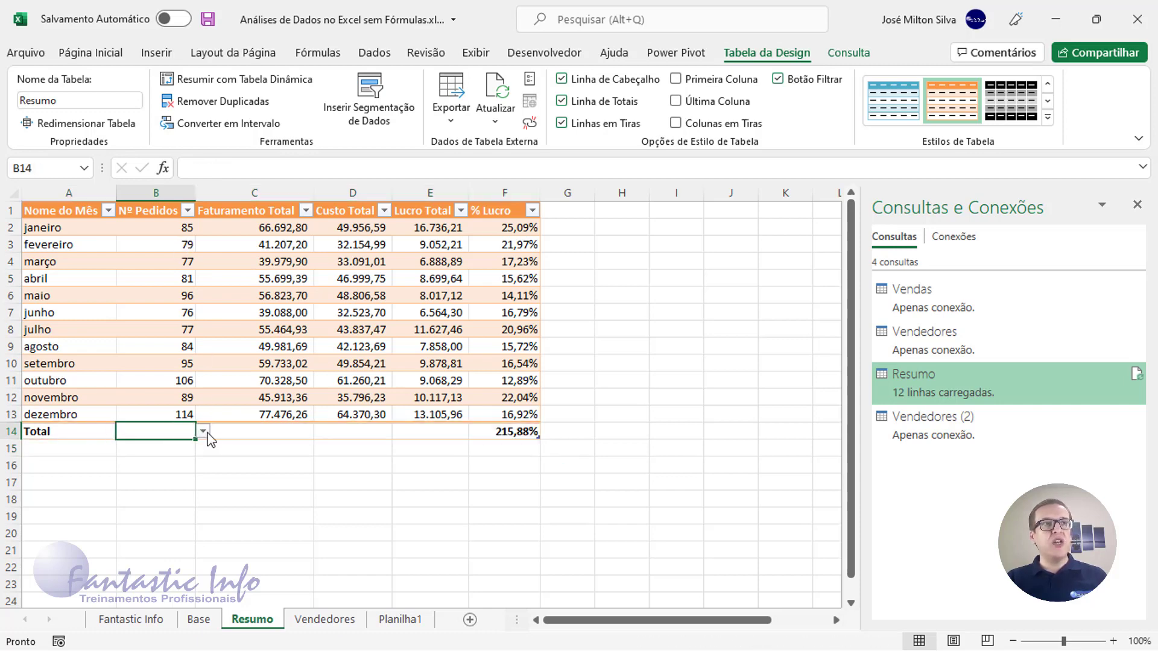
click(204, 432)
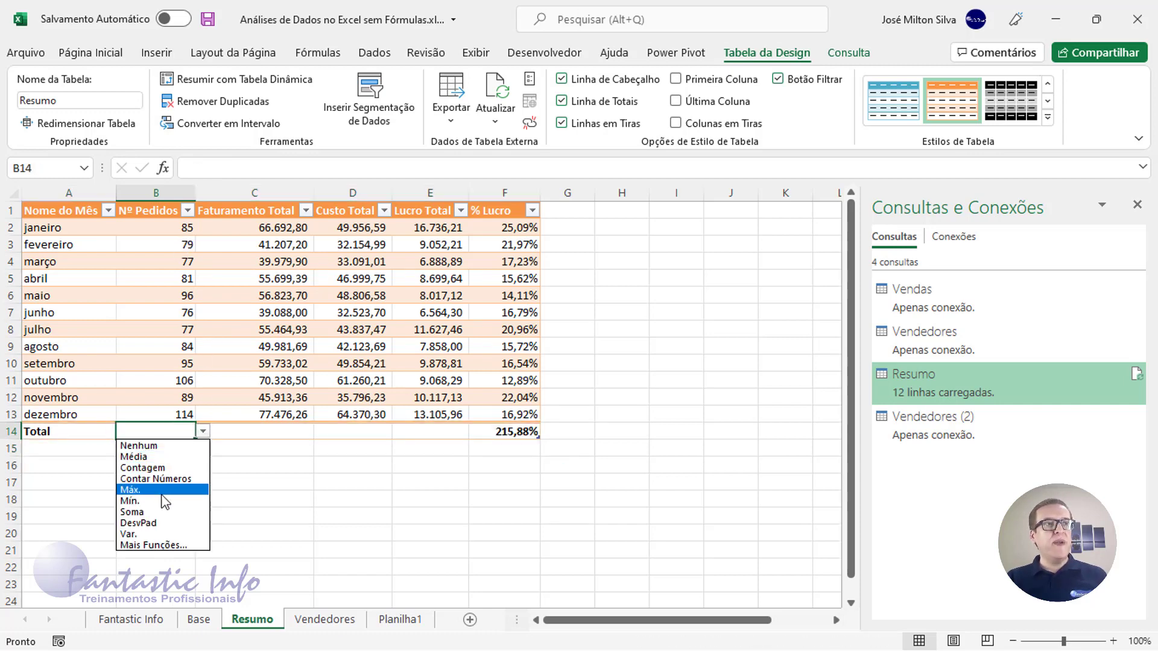
click(164, 518)
click(266, 432)
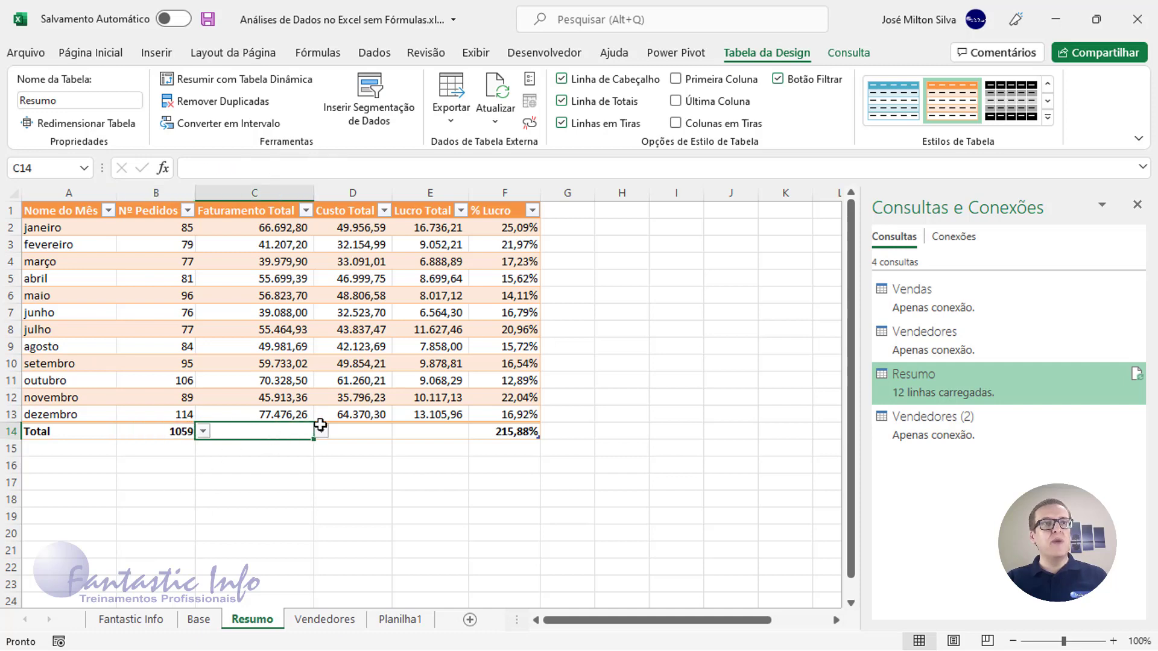
click(321, 432)
click(264, 512)
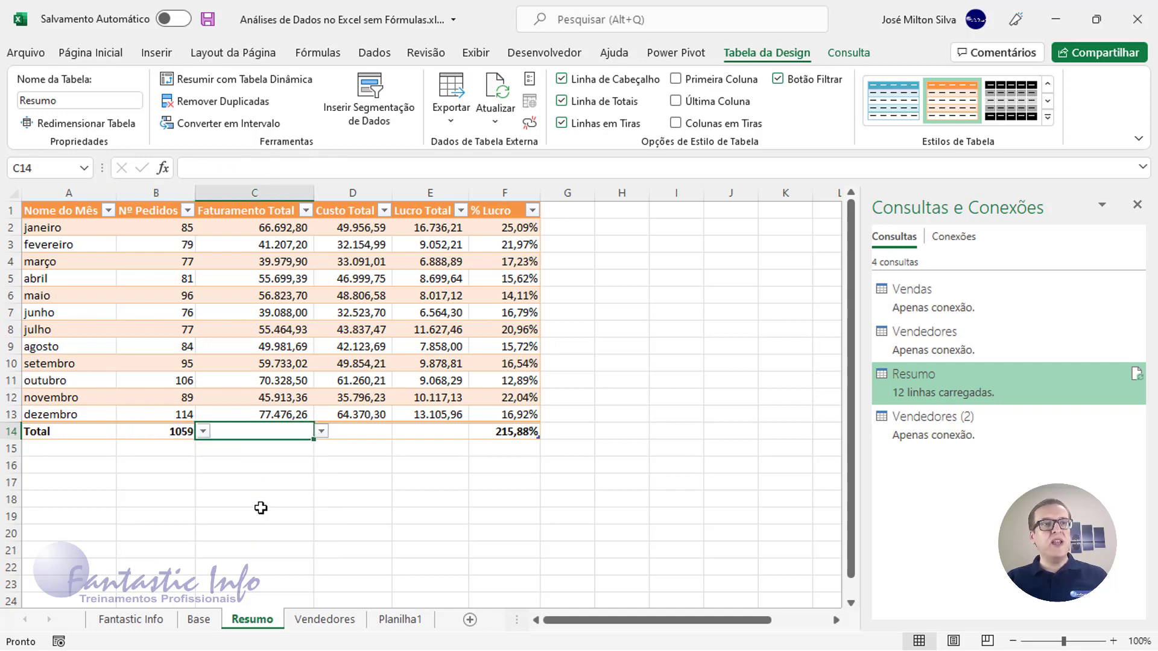
Set Soma for the Custo Total and Lucro Total totals and Nenhum for % Lucro
click(380, 433)
click(400, 432)
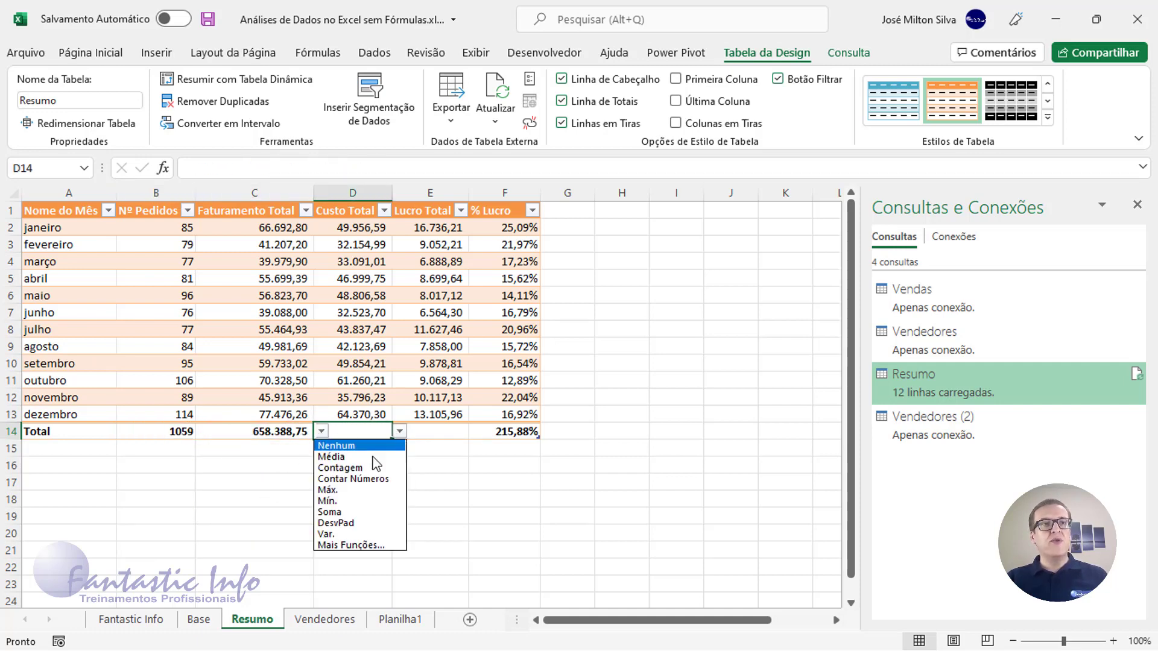
click(343, 524)
click(434, 430)
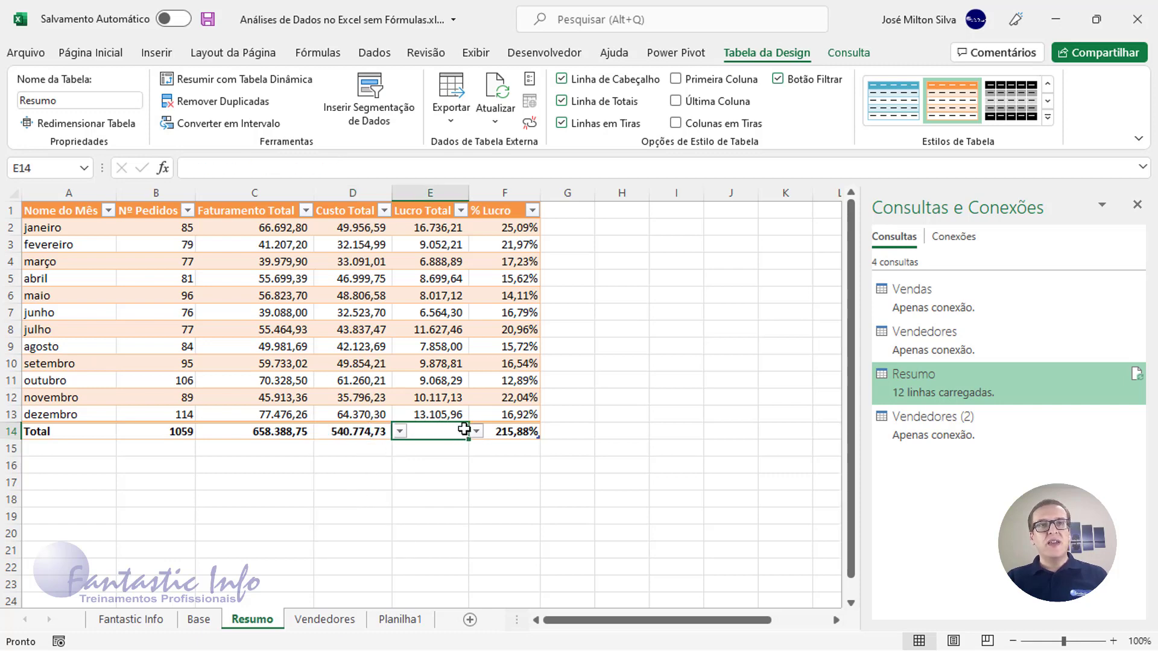
click(477, 431)
click(447, 514)
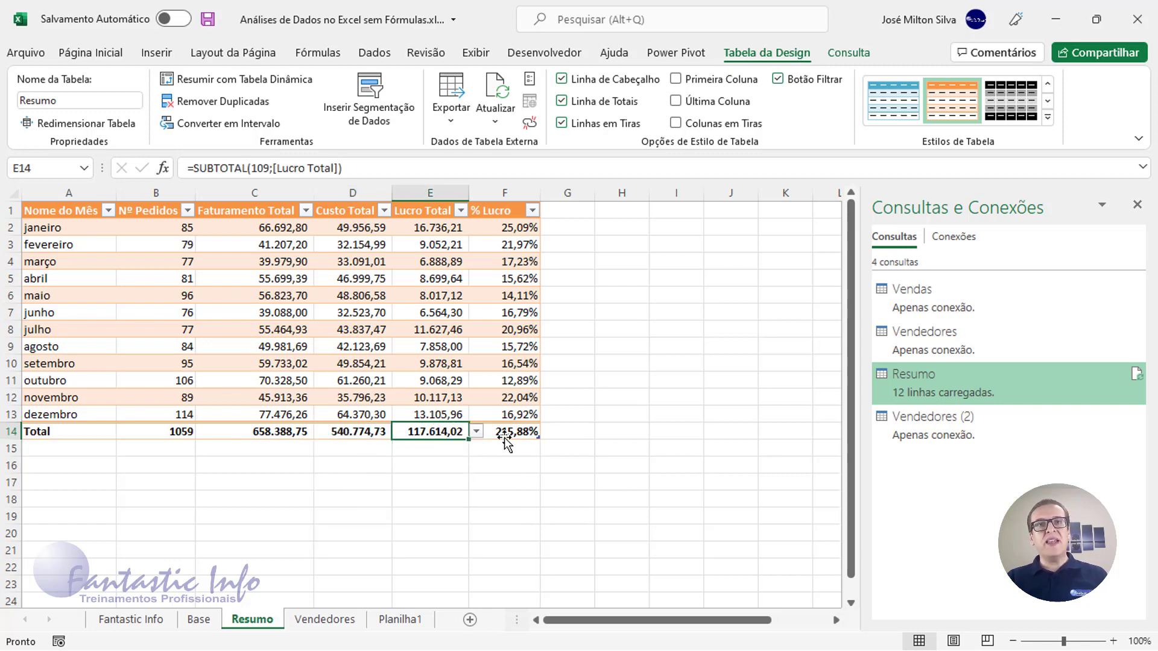
click(508, 432)
click(548, 431)
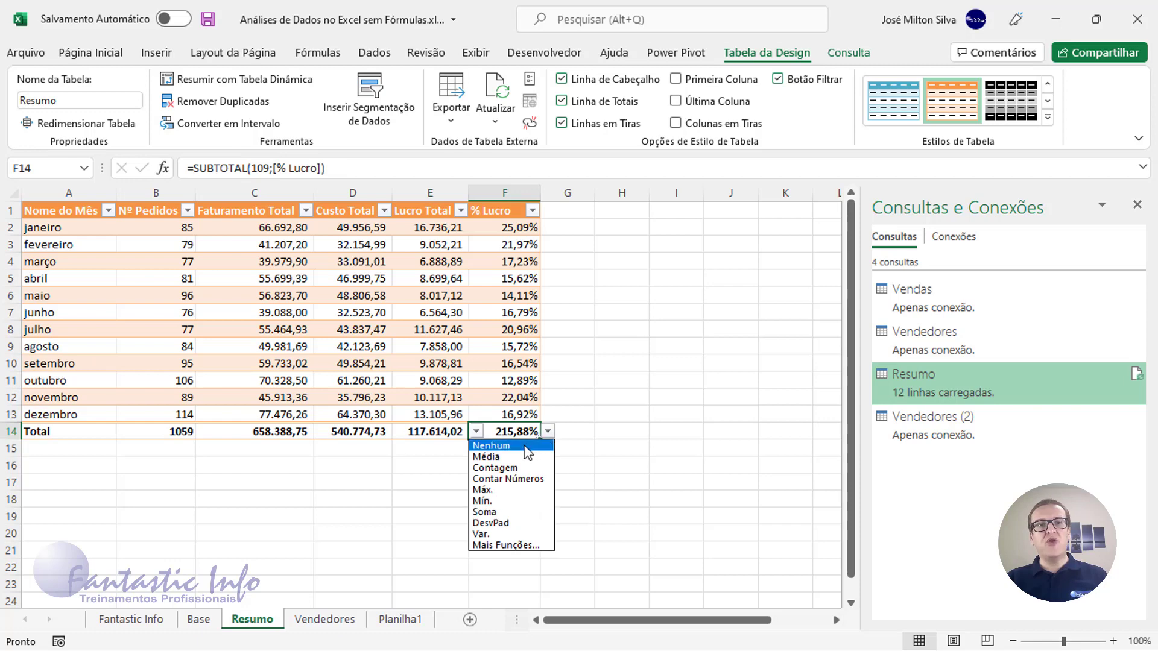
click(525, 448)
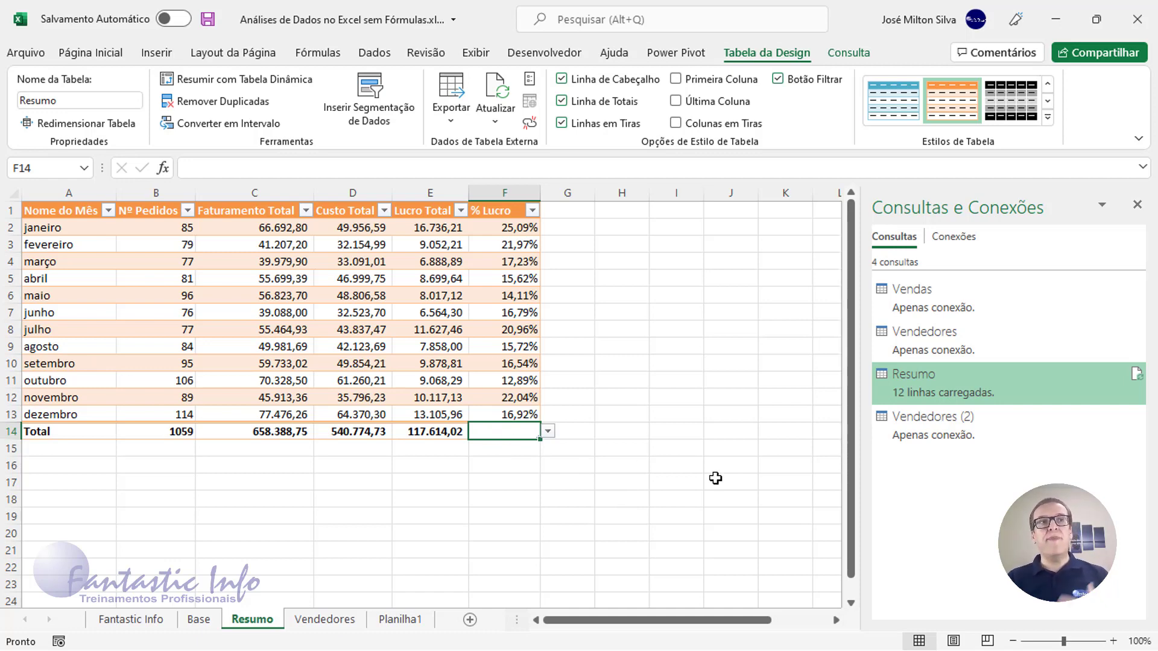
Enter =E14/C14 in F14 so the Total row's % Lucro shows 17,86%
text(=)
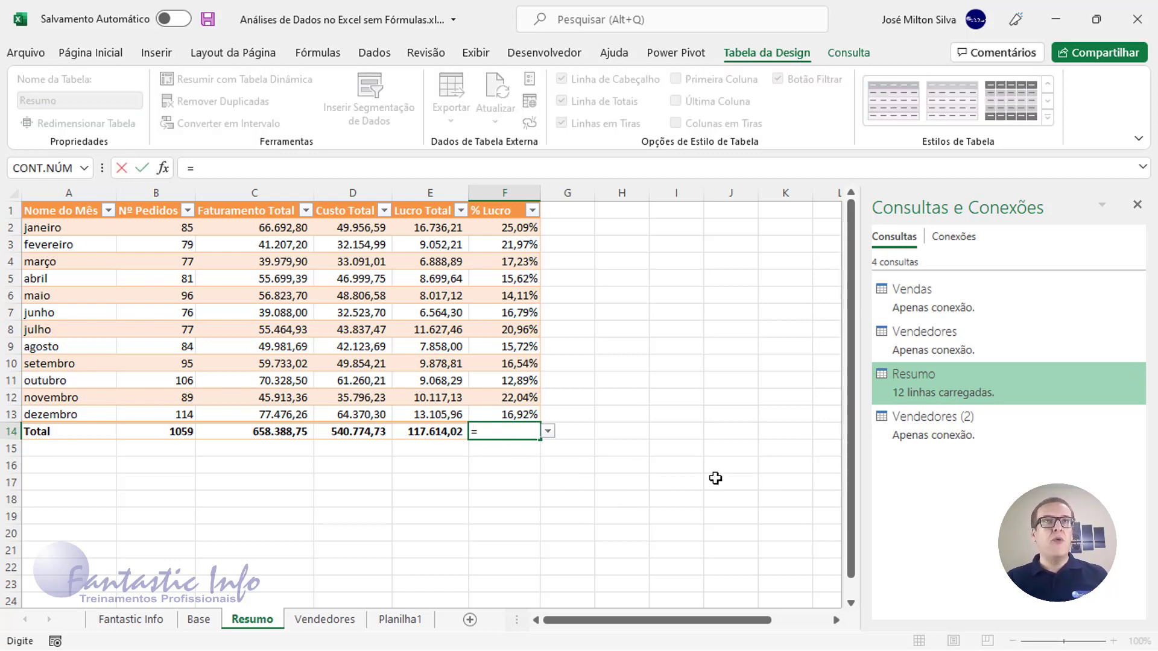
click(432, 432)
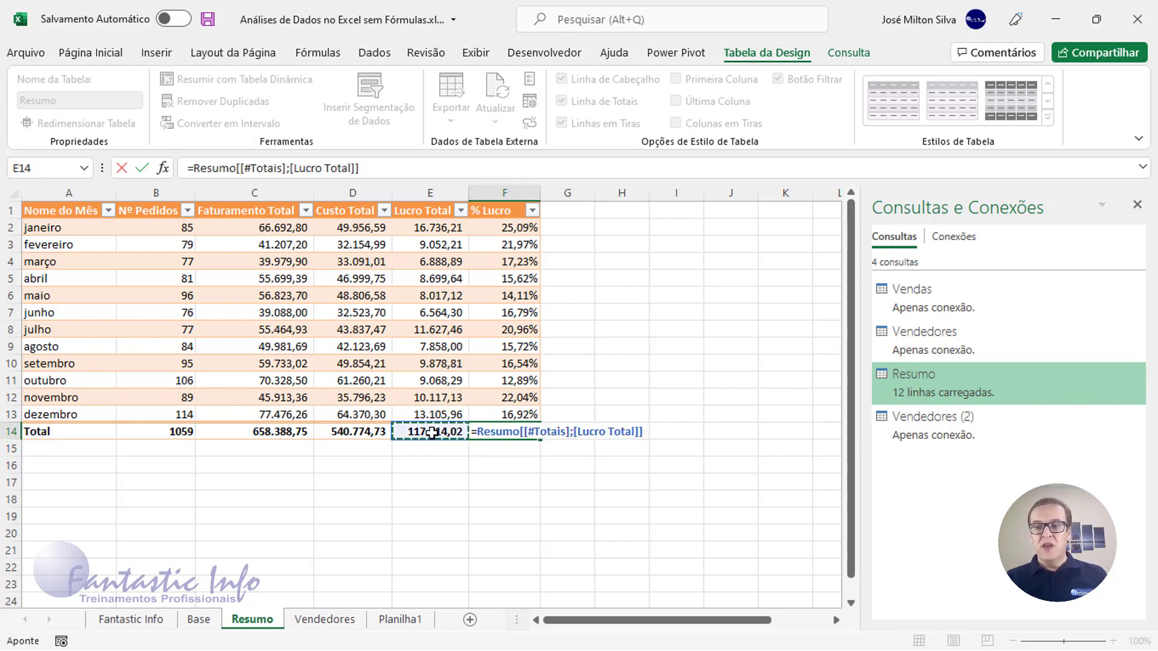
text(/)
click(259, 431)
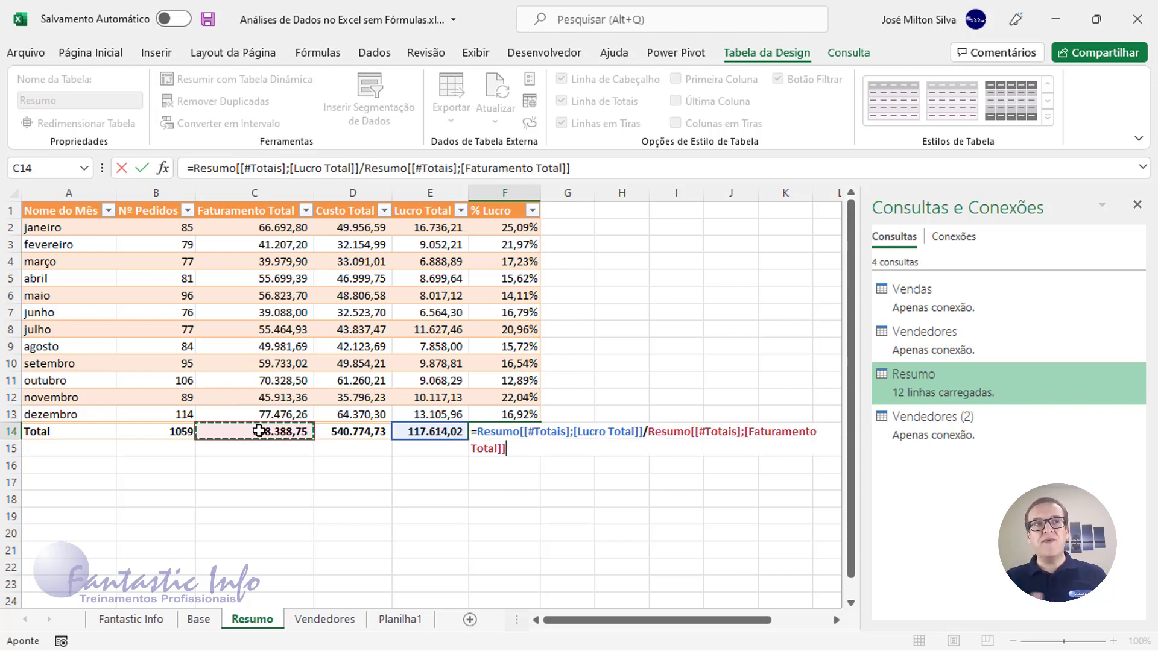
key(Return)
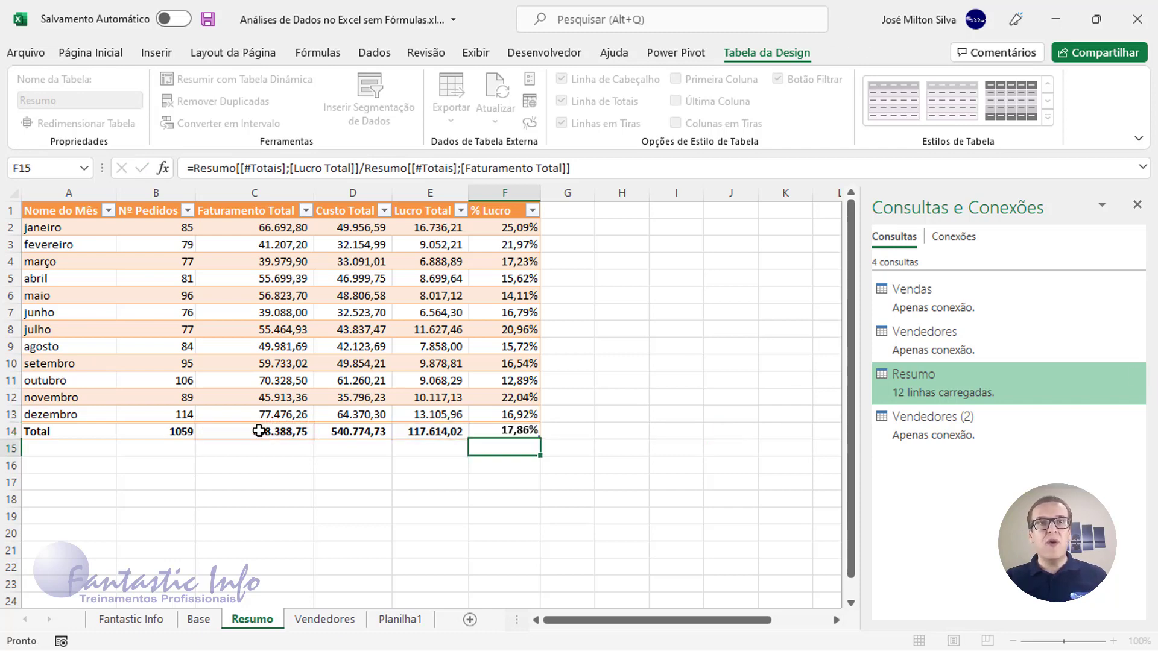
click(522, 433)
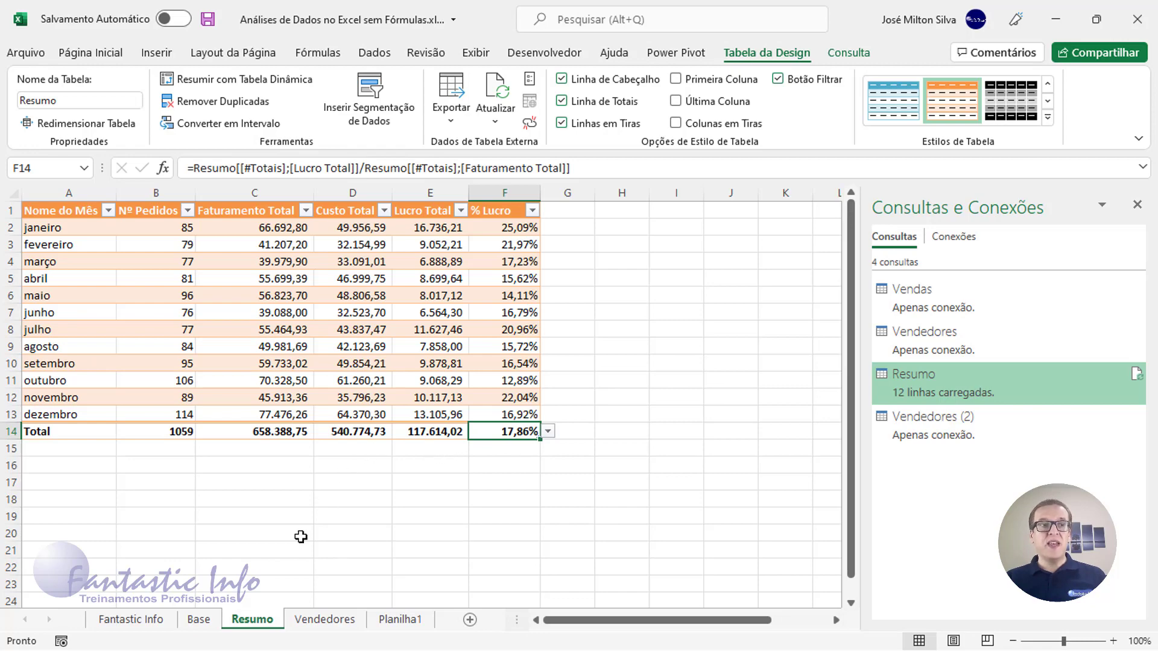
Check the Base sheet, return to Resumo and run Atualizar Tudo from the Dados tab
click(199, 619)
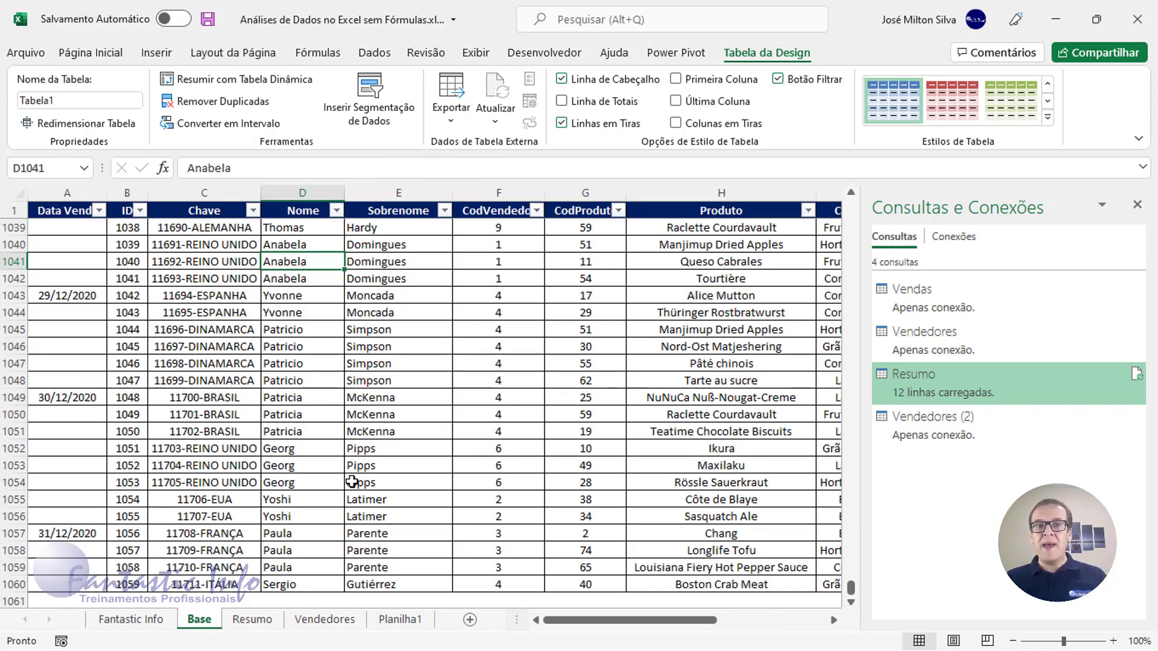
click(256, 621)
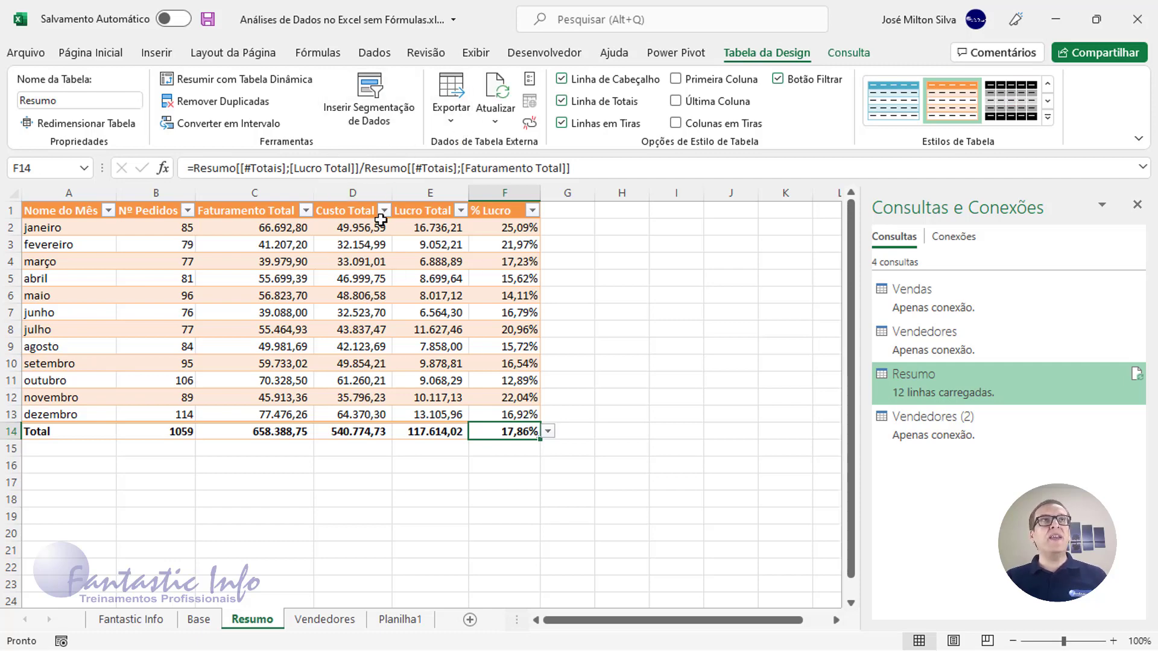
click(364, 264)
click(375, 53)
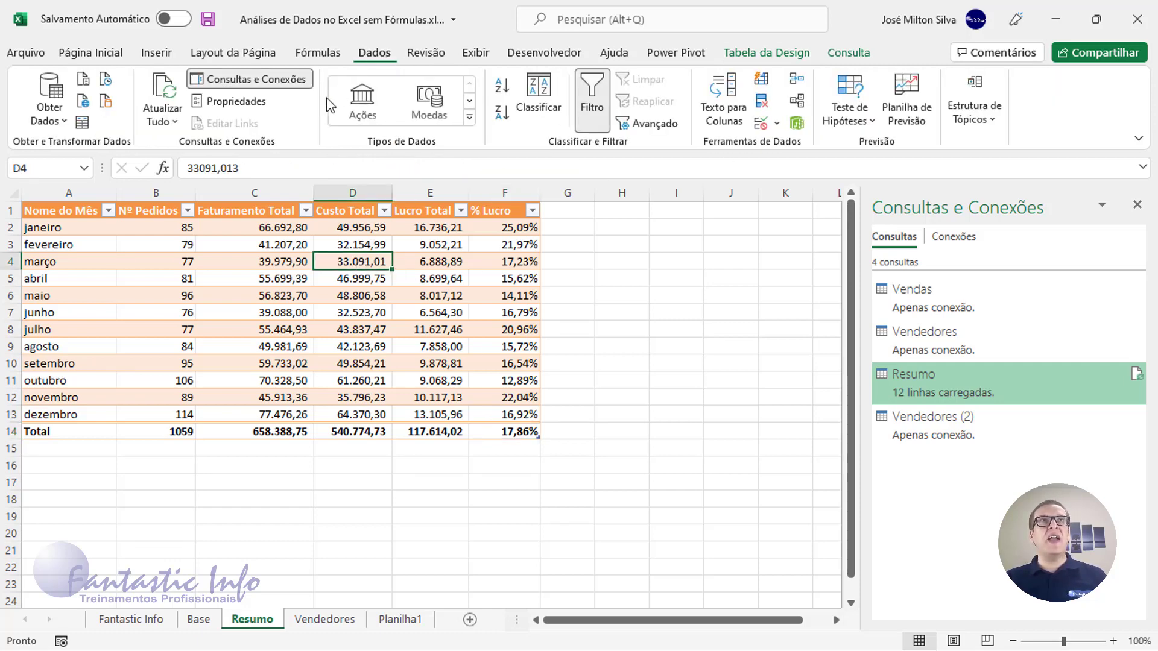
click(167, 97)
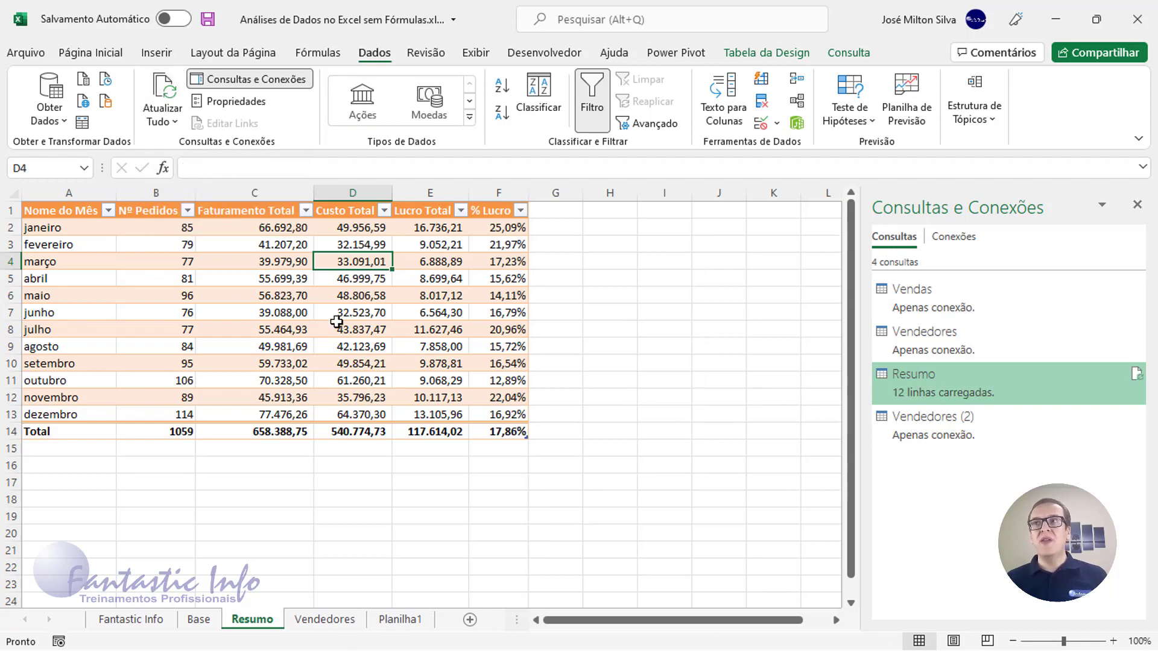